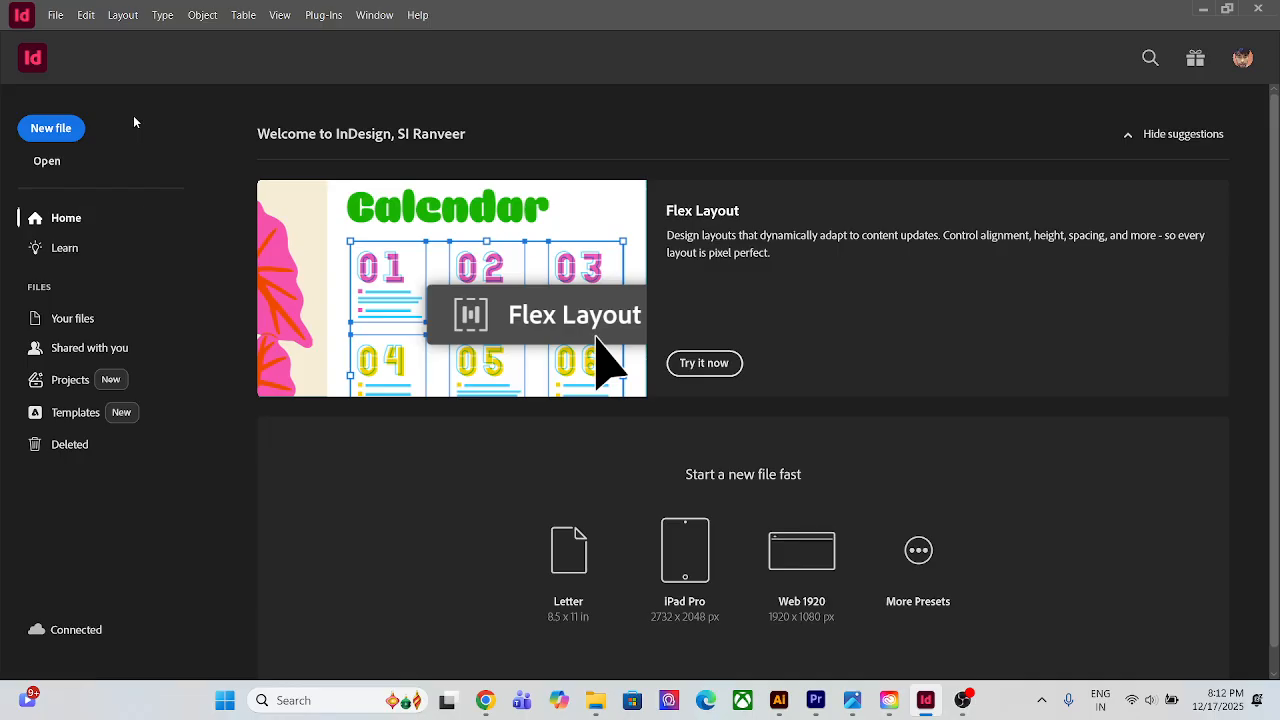
# Open the new document settings and browse the blank presets for Print, Web and Mobile
pyautogui.scroll(-1, 855, 485)
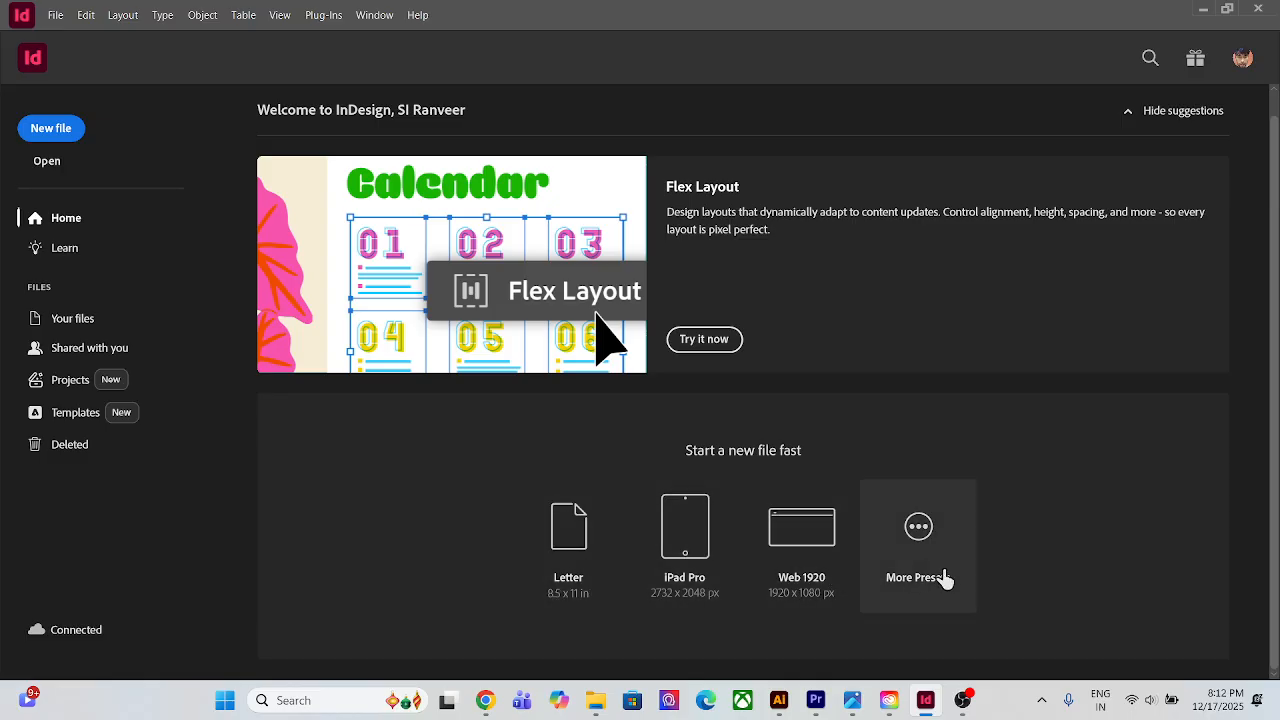
pyautogui.click(57, 131)
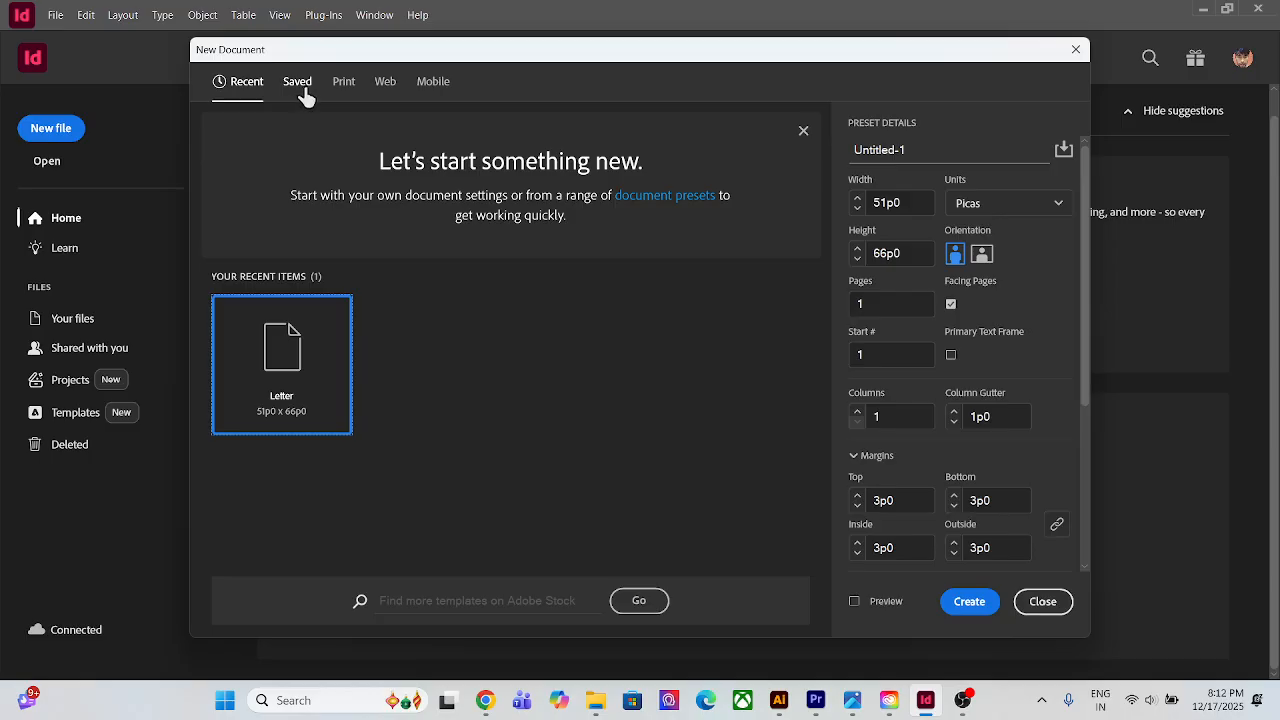
pyautogui.click(341, 85)
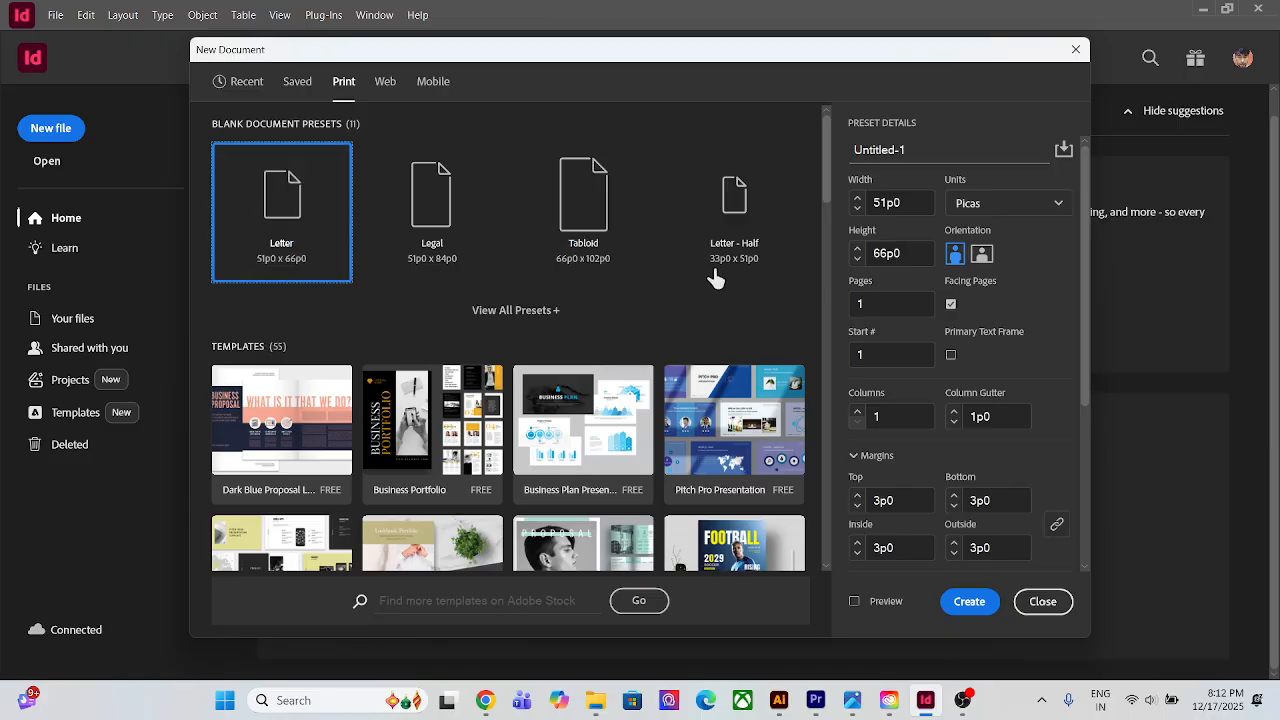
pyautogui.click(387, 85)
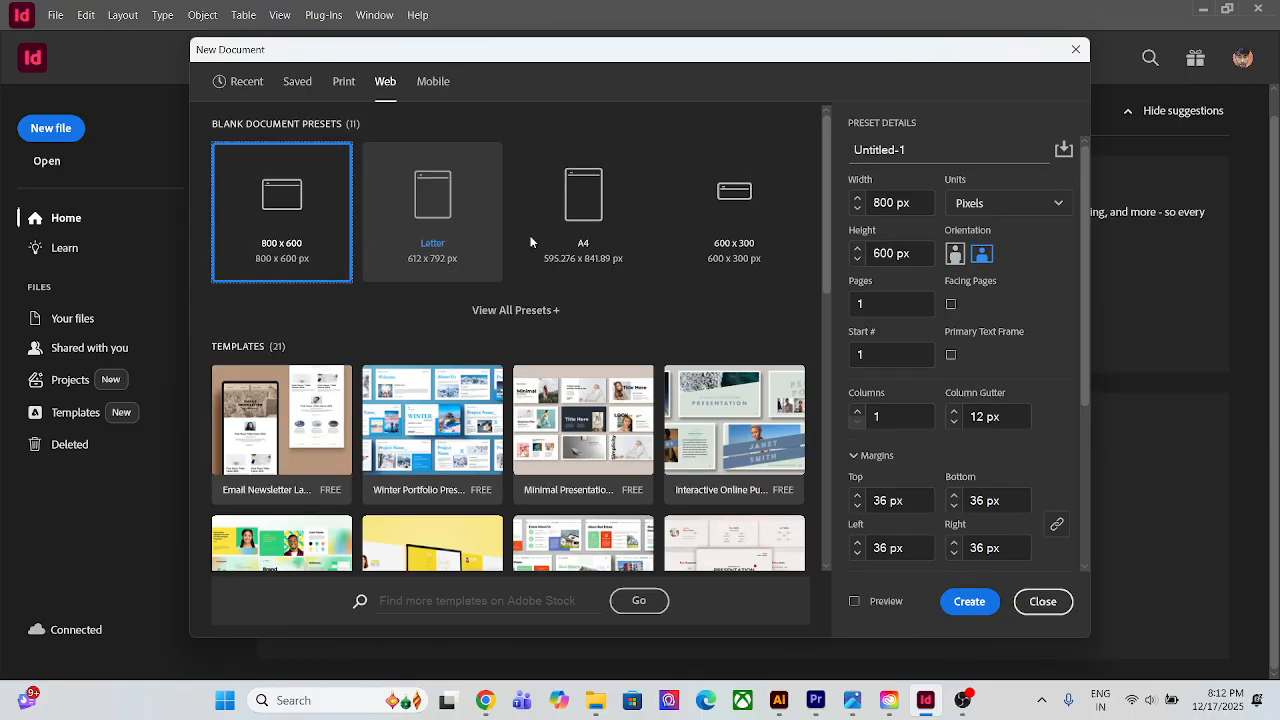
pyautogui.click(433, 86)
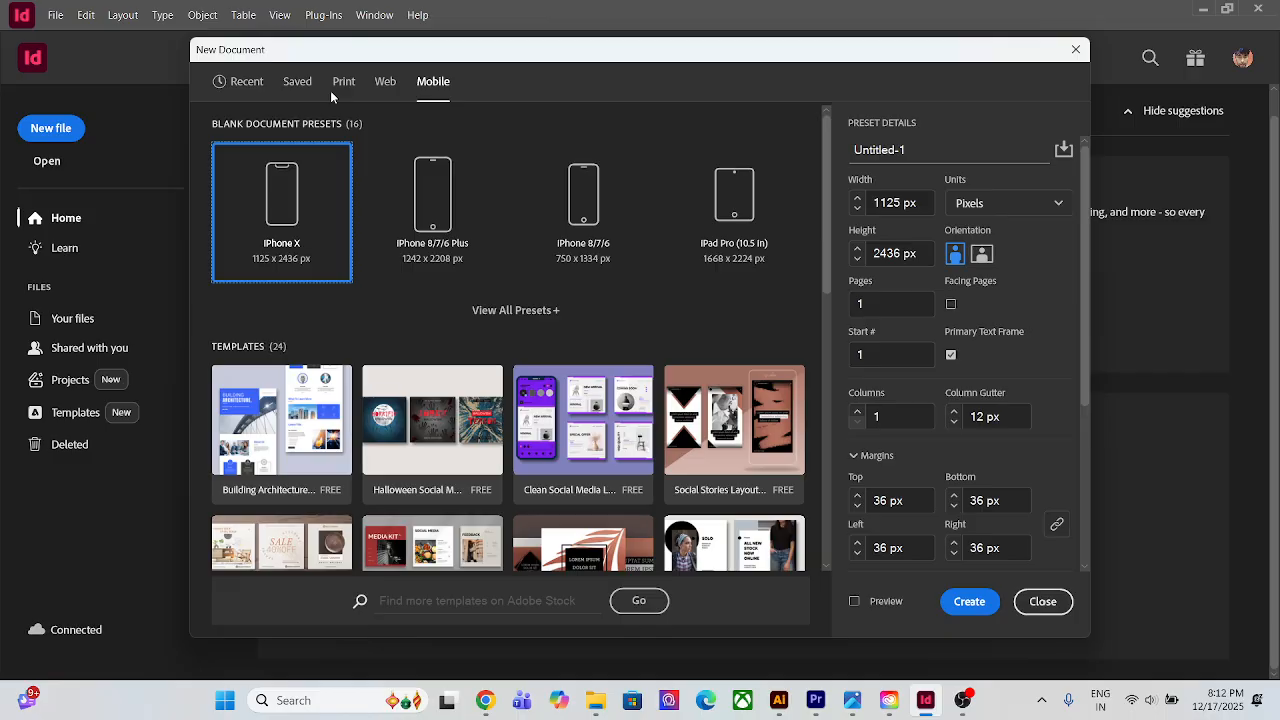
# Create a Letter document from the Print presets with the units set to Pixels
pyautogui.click(344, 90)
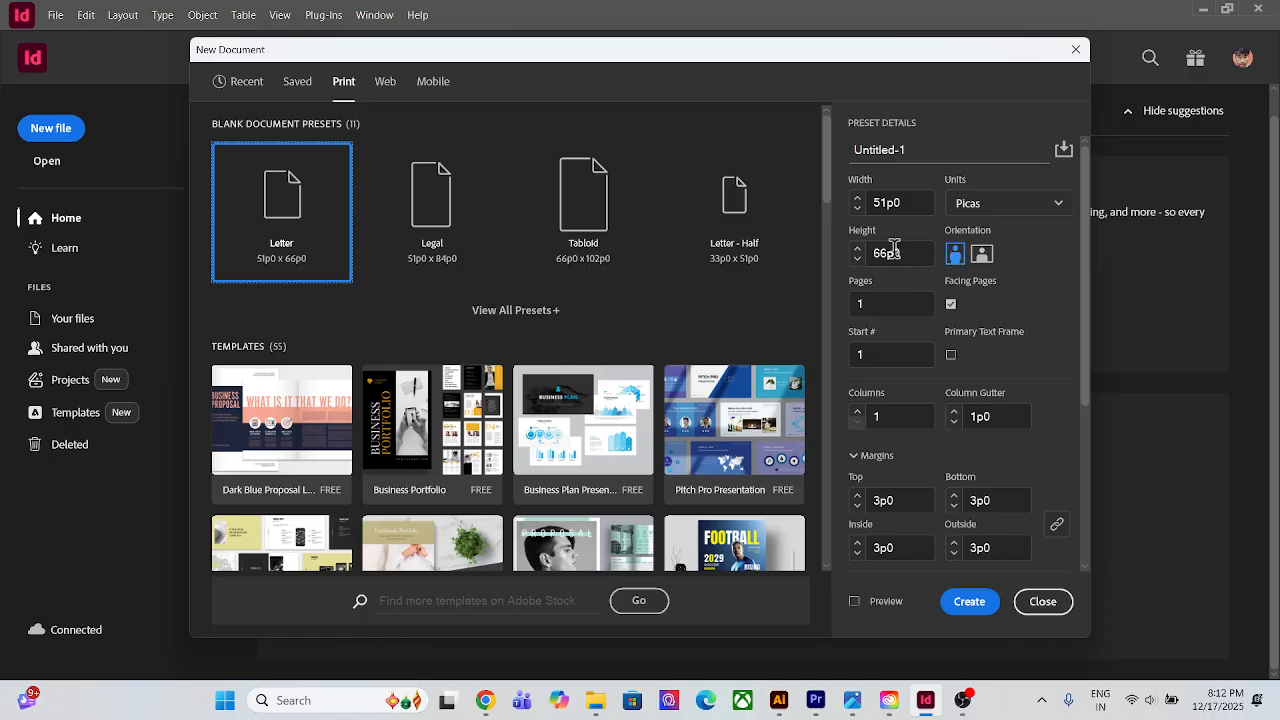
pyautogui.click(1000, 208)
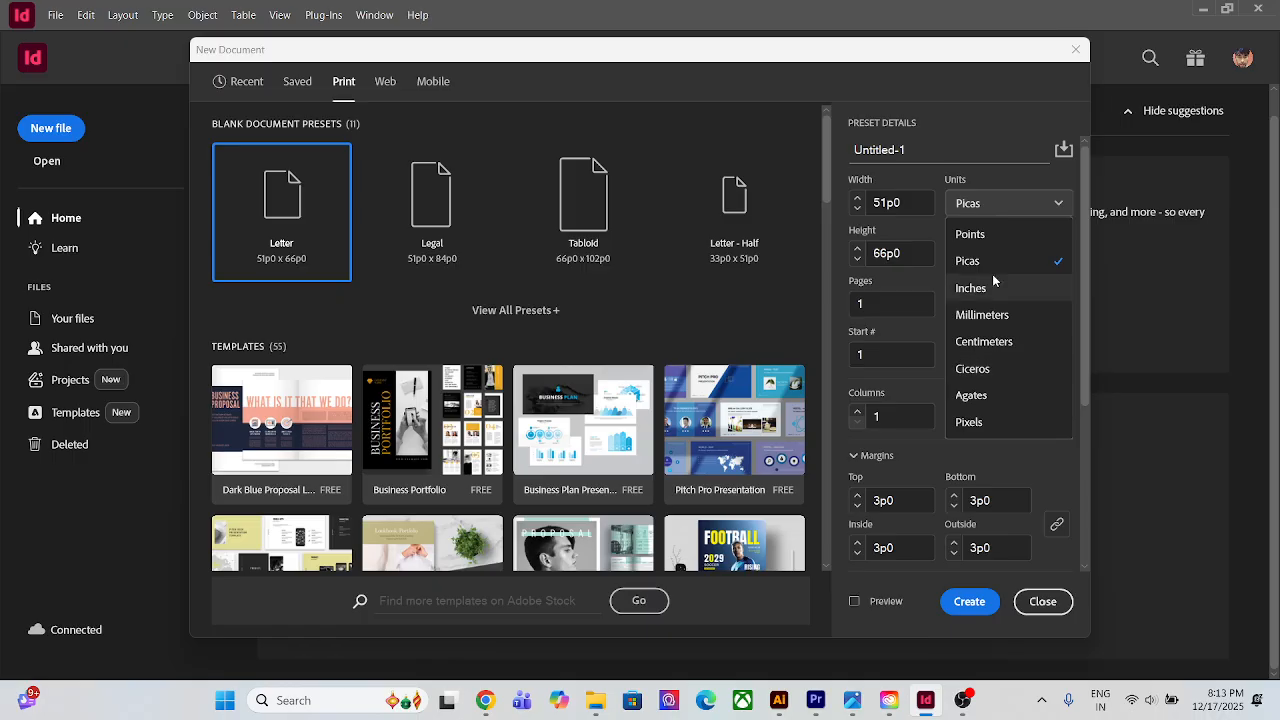
pyautogui.click(976, 423)
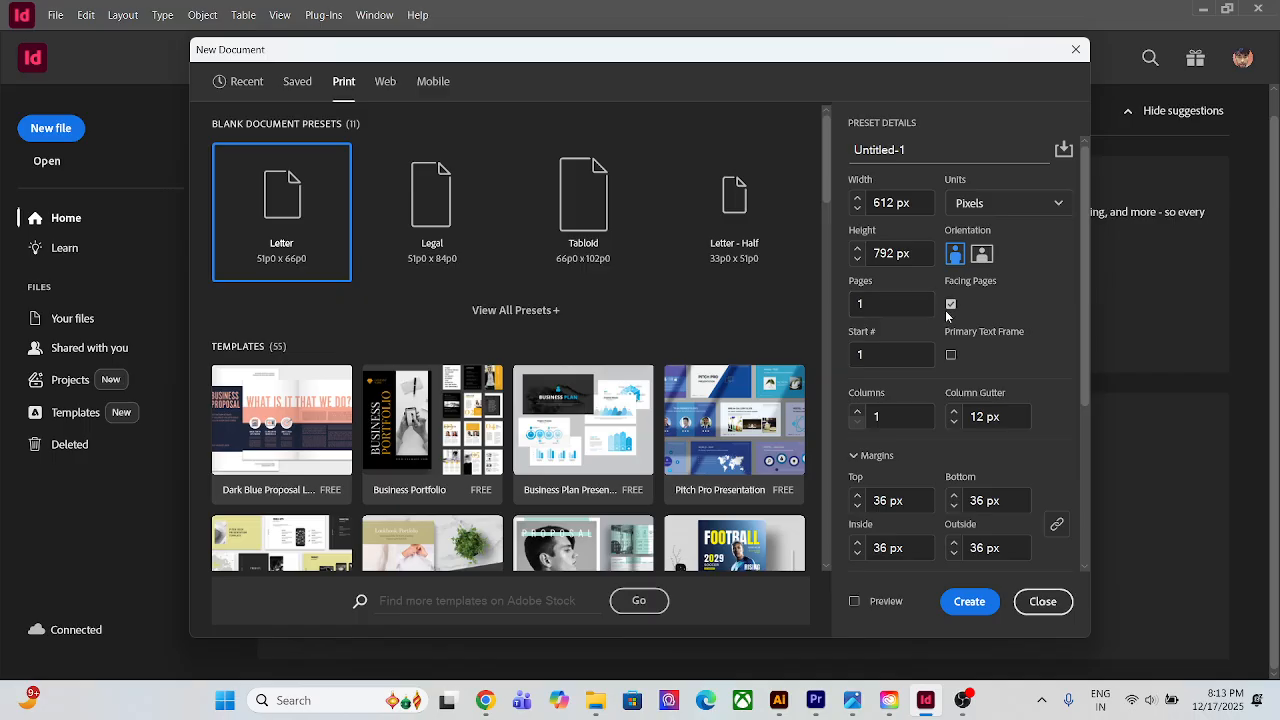
pyautogui.click(968, 601)
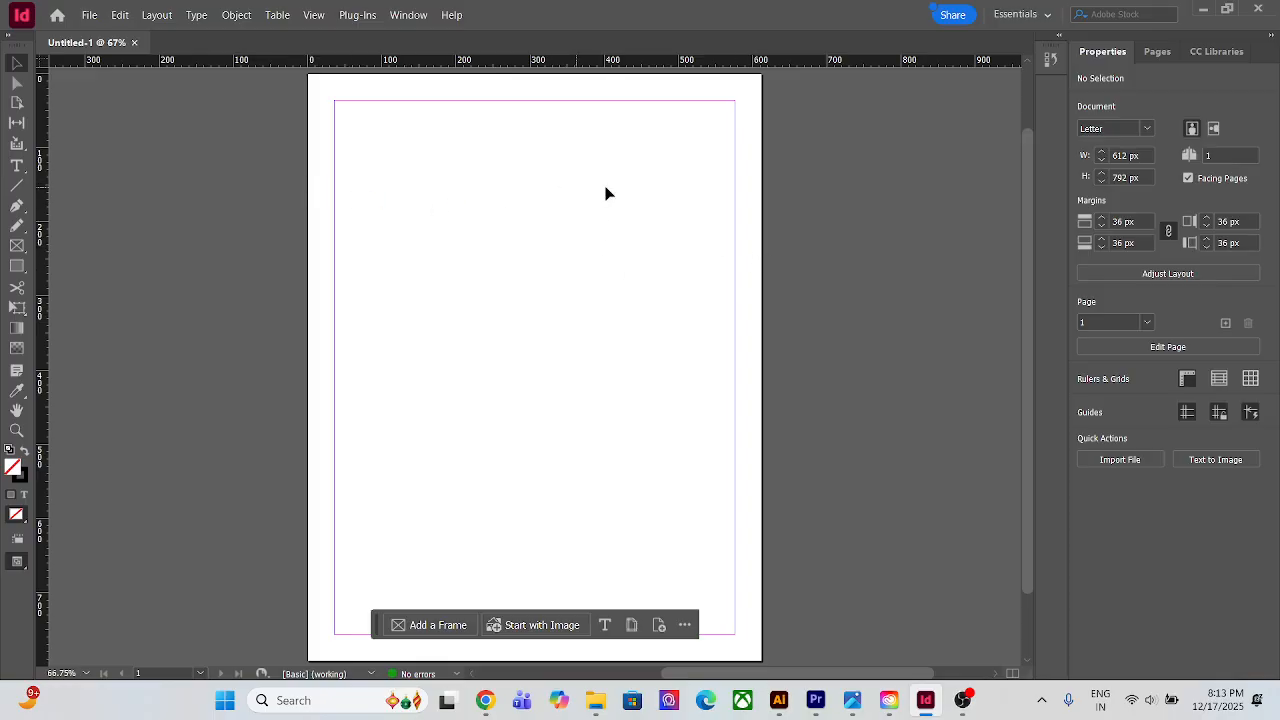
pyautogui.scroll(-2, 765, 292)
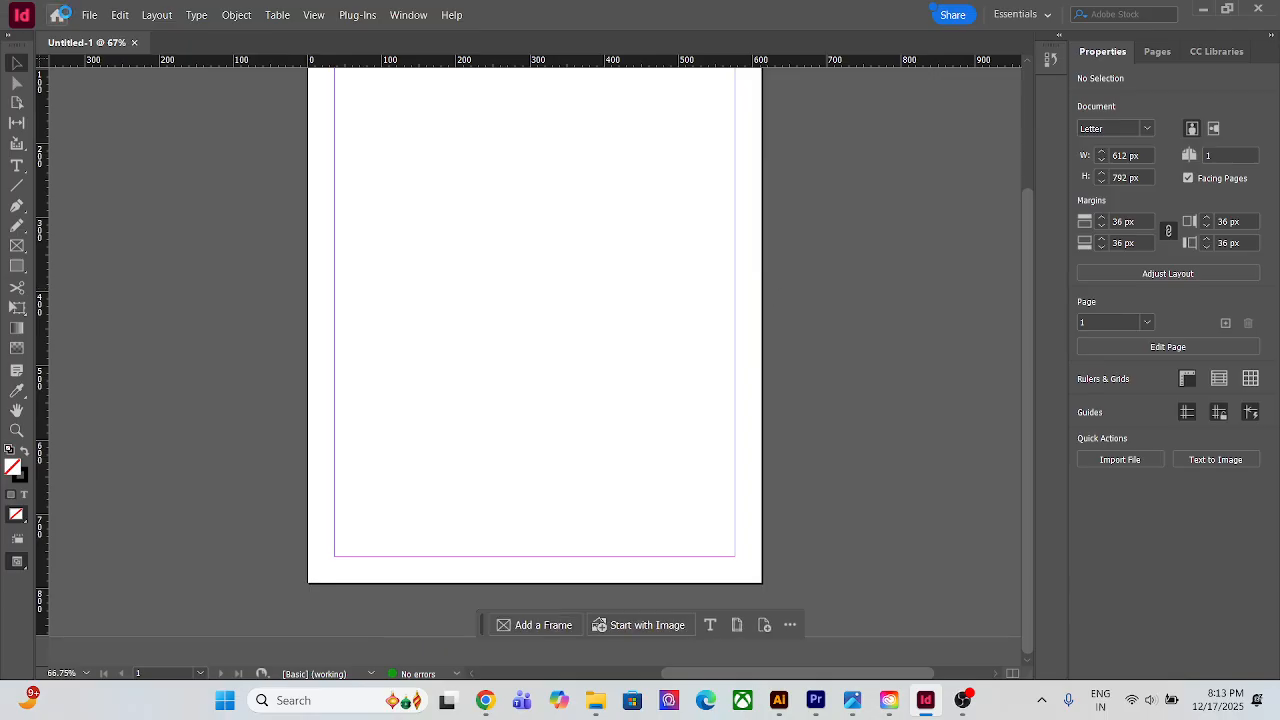
# Create a second Letter document with Facing Pages turned off
pyautogui.click(60, 14)
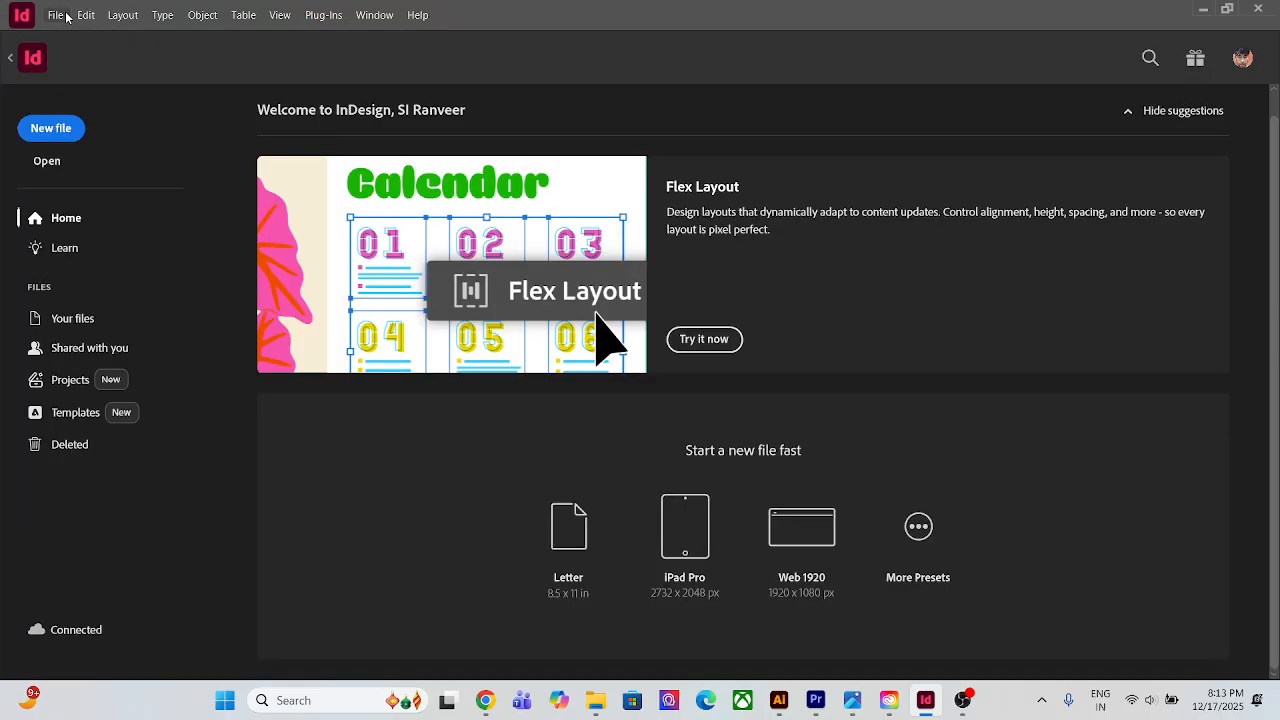
pyautogui.click(67, 127)
pyautogui.click(951, 305)
pyautogui.click(978, 605)
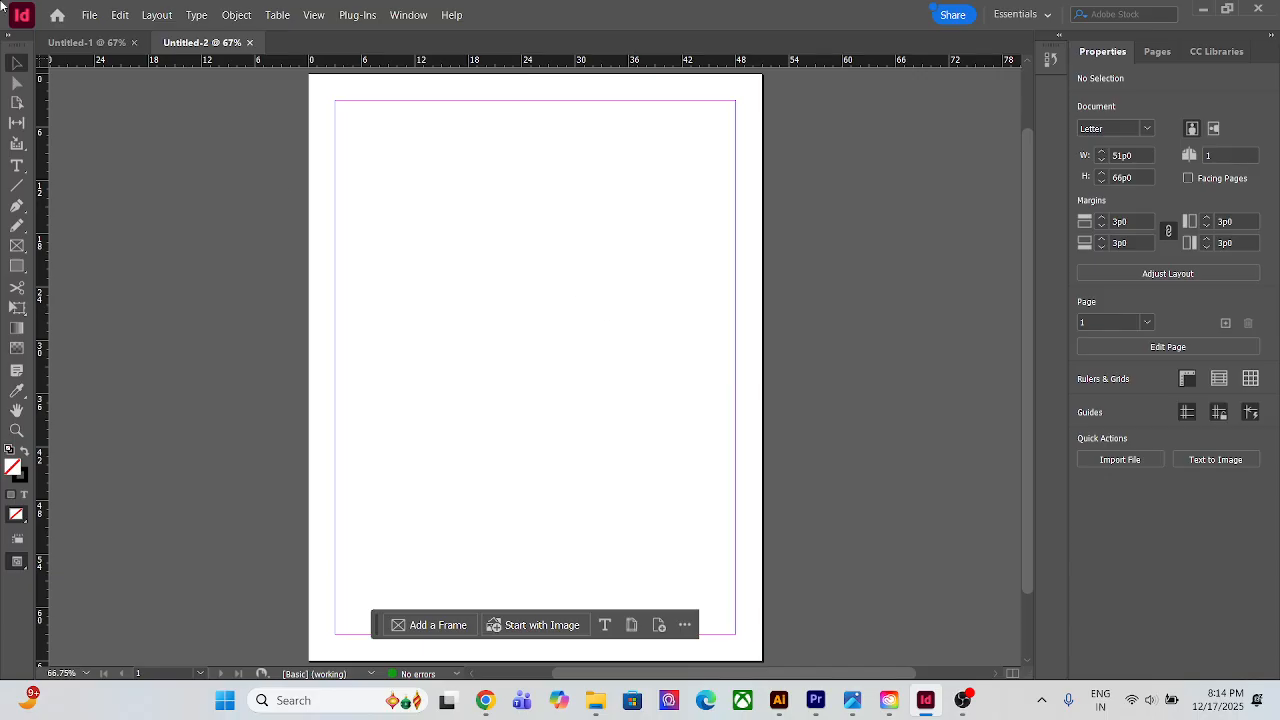
# Create a third Letter document with Facing Pages turned on and 4 pages
pyautogui.click(57, 14)
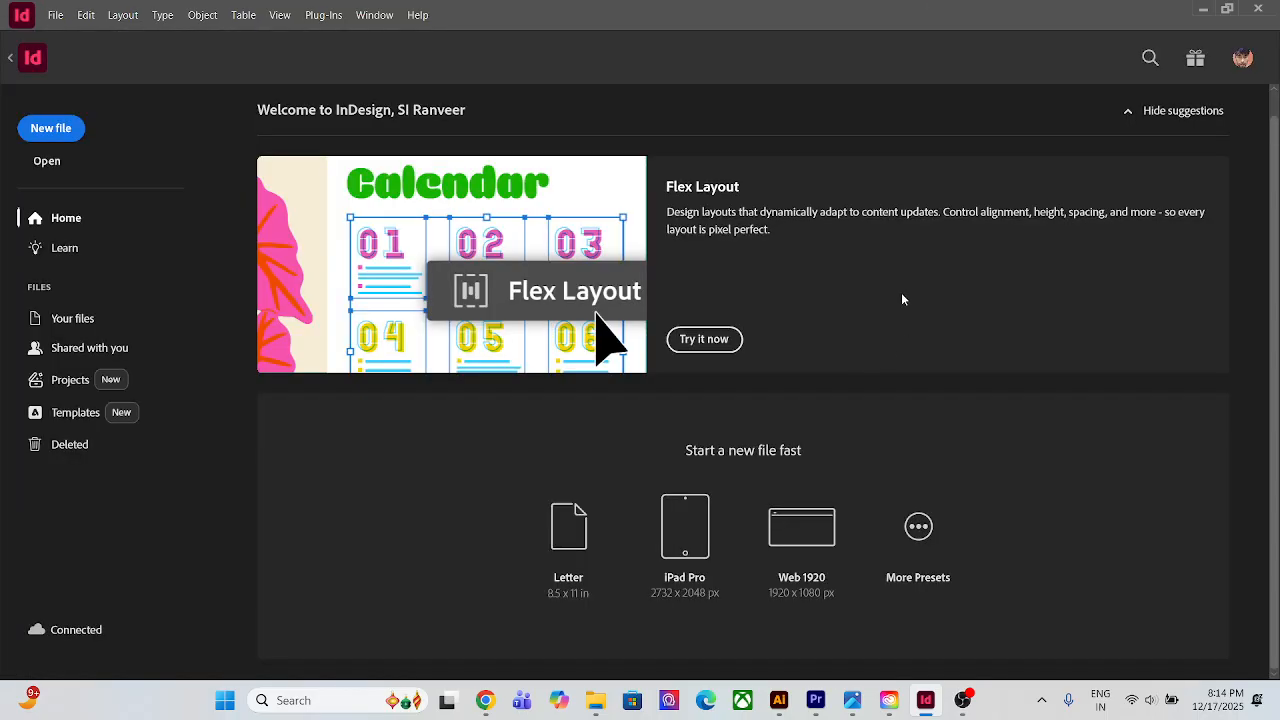
pyautogui.click(62, 128)
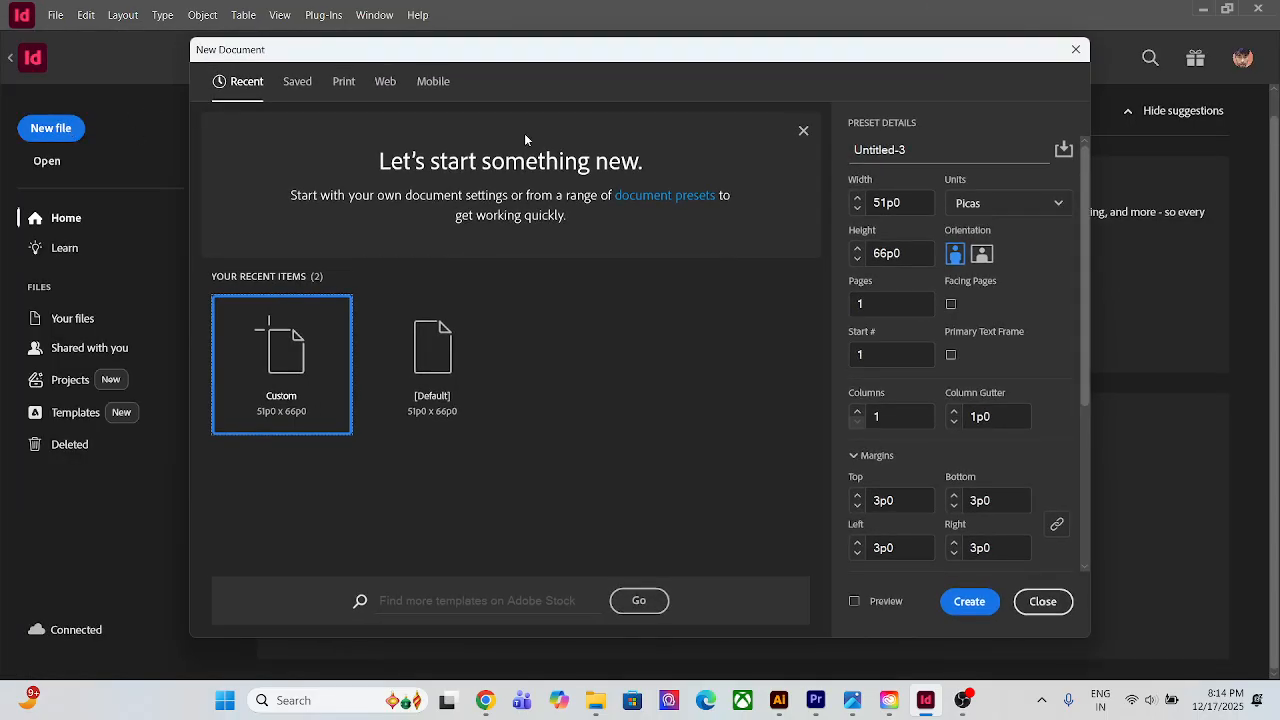
pyautogui.click(951, 304)
pyautogui.click(856, 303)
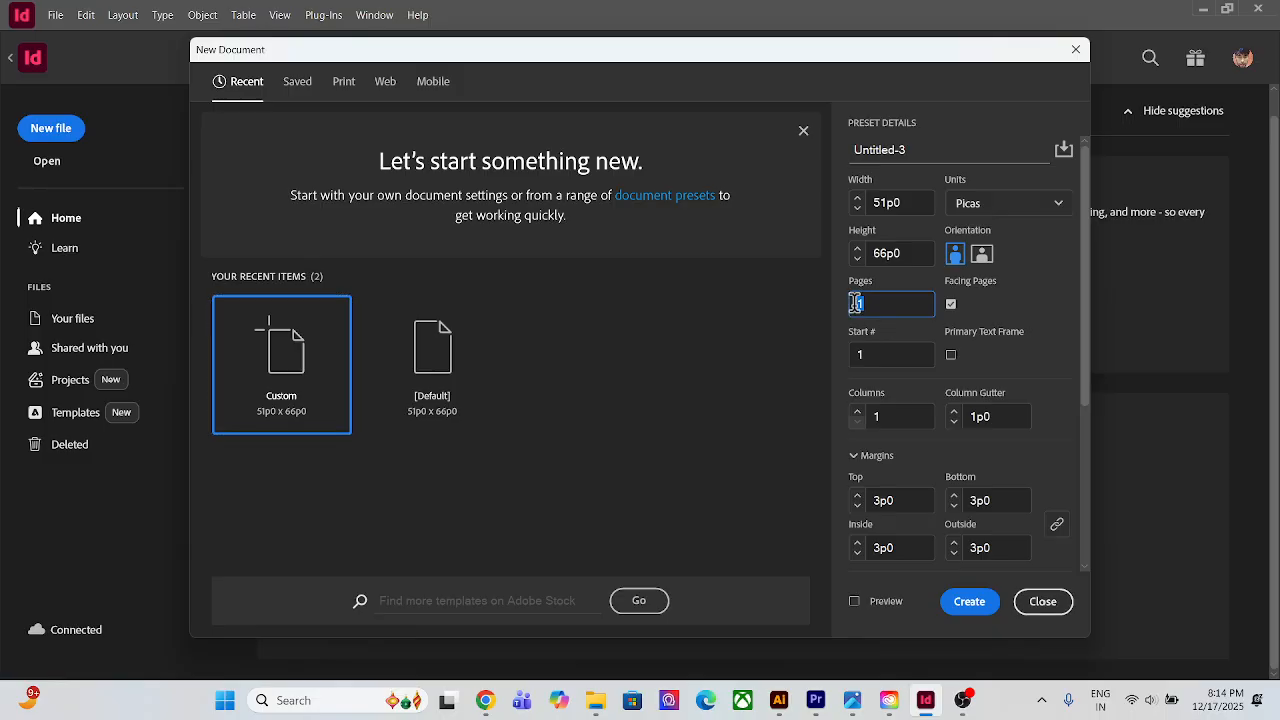
pyautogui.write('4')
pyautogui.press('Return')
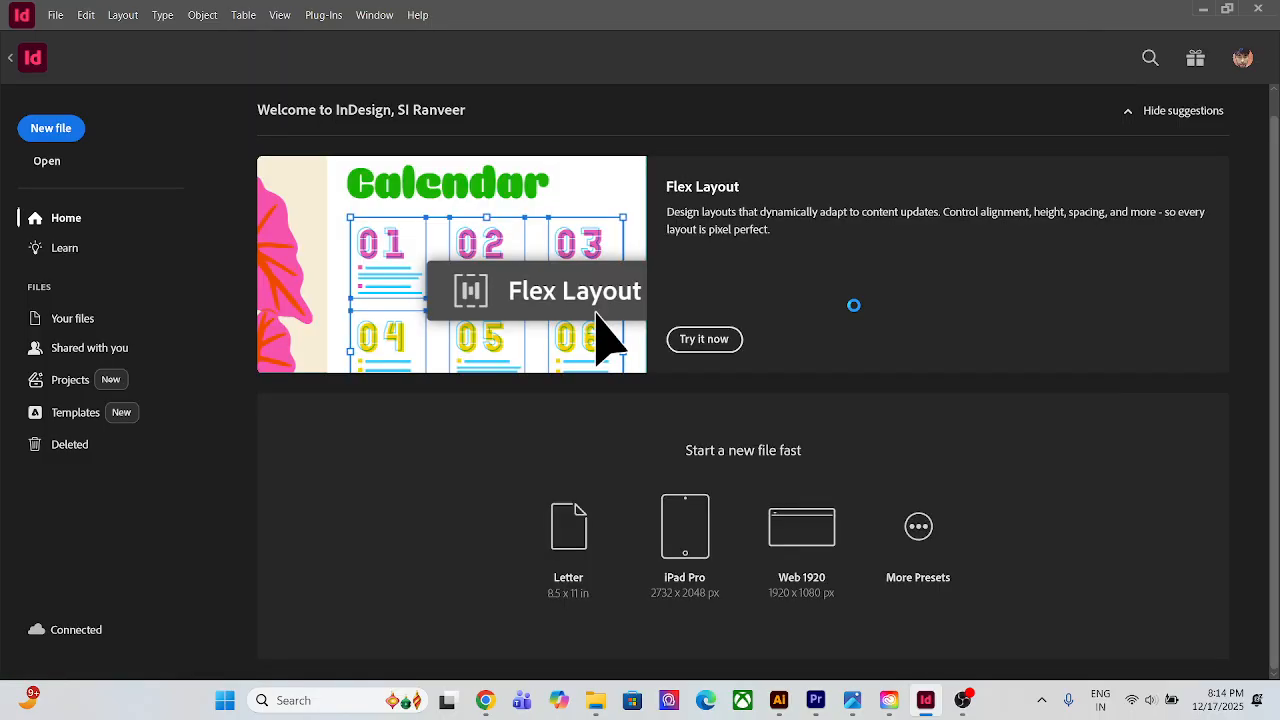
pyautogui.scroll(-6, 767, 347)
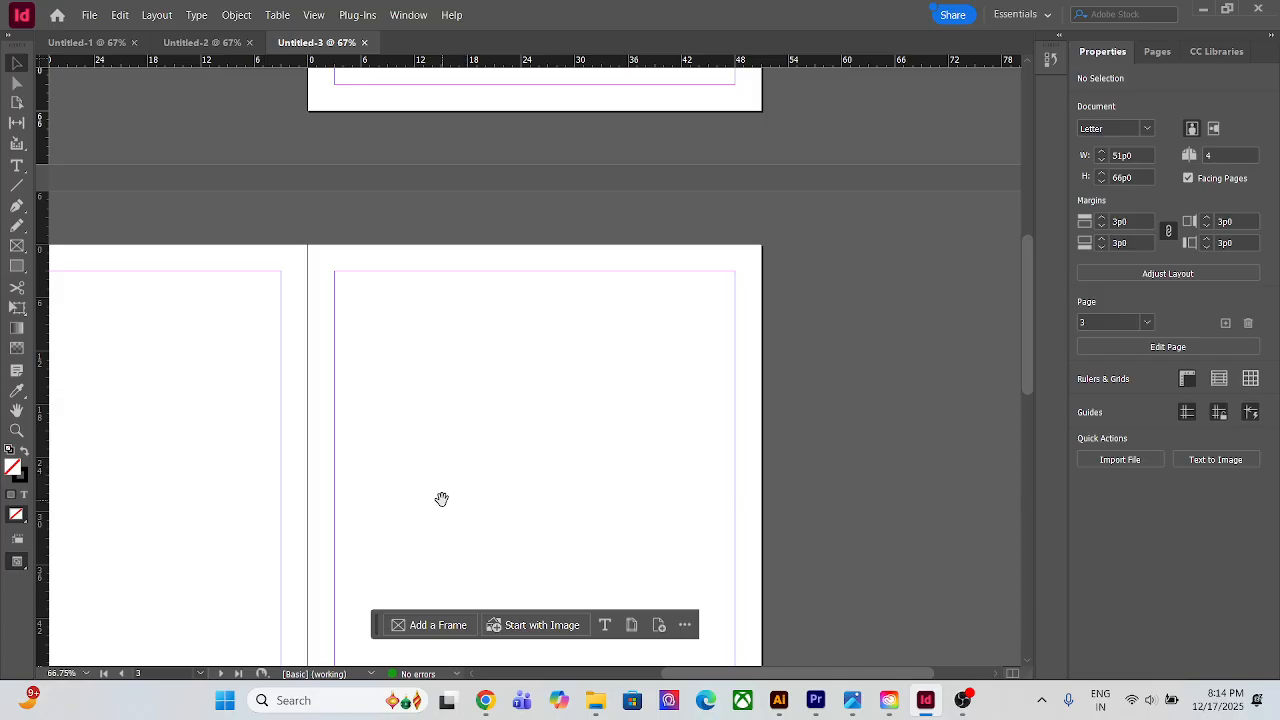
pyautogui.hotkey('ctrl', 'n')
pyautogui.click(1038, 604)
pyautogui.hotkey('ctrl', 'n')
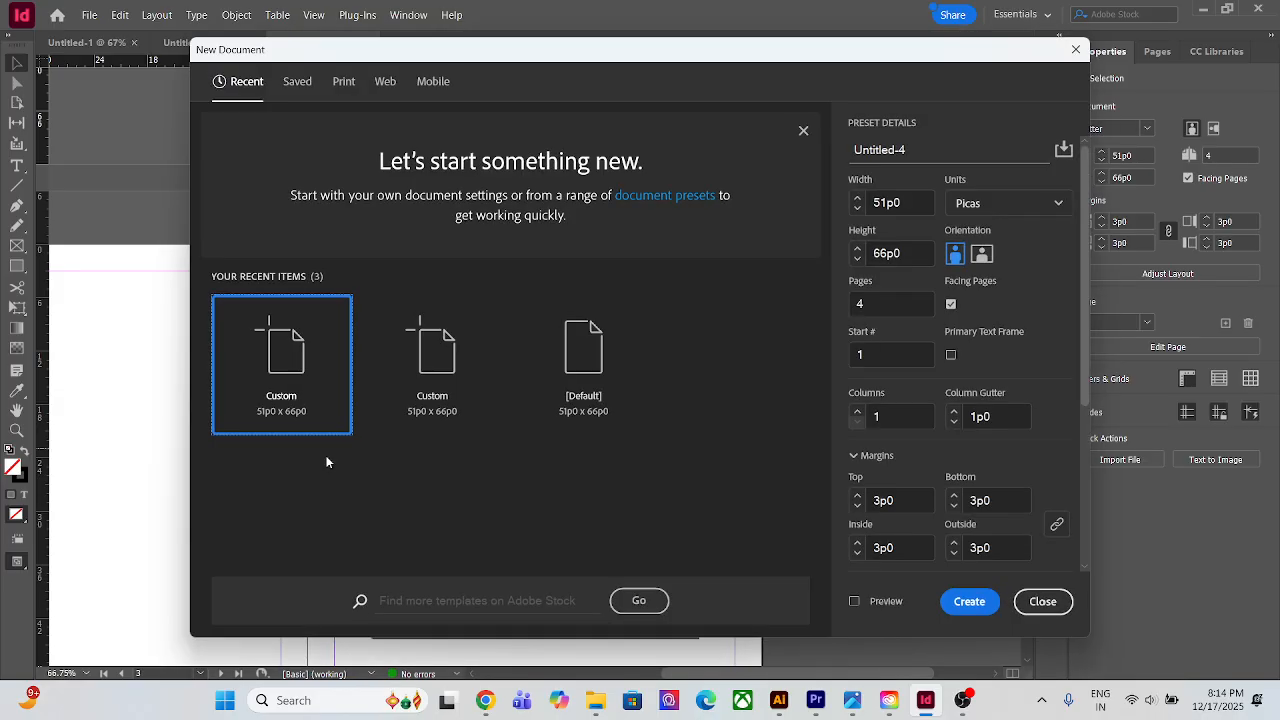
pyautogui.click(1042, 602)
pyautogui.hotkey('ctrl', 'n')
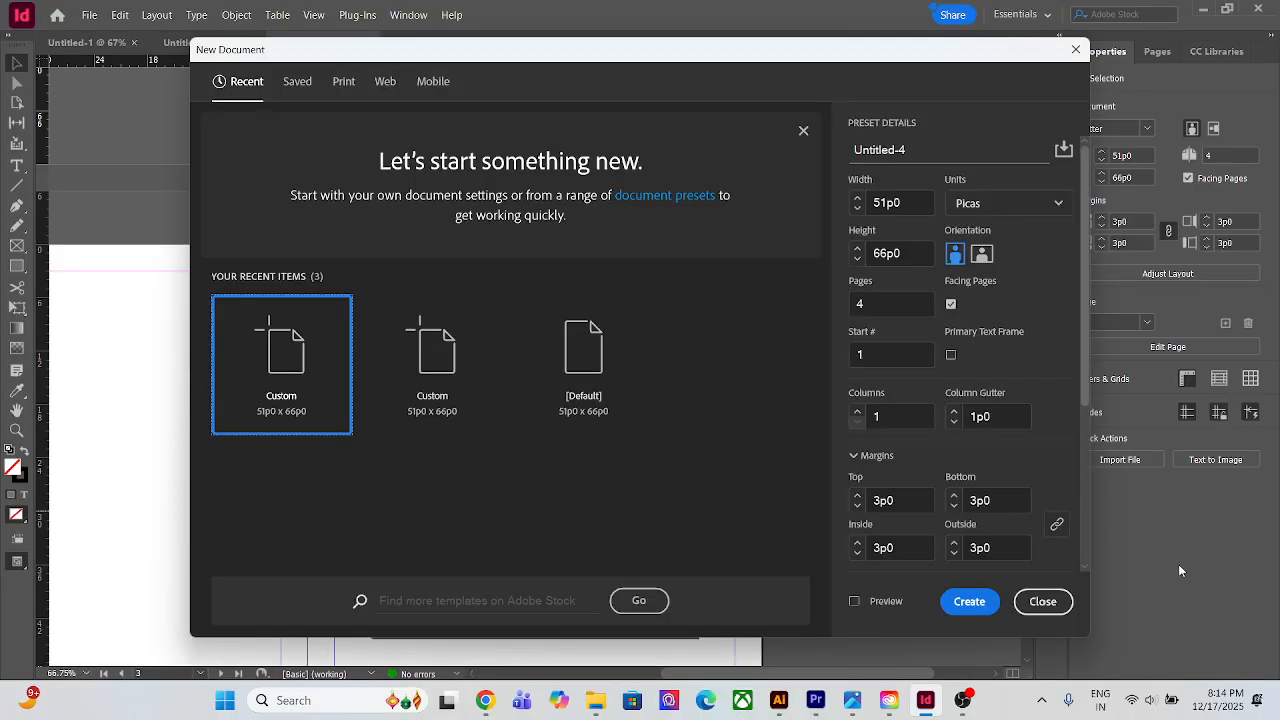
pyautogui.click(1052, 601)
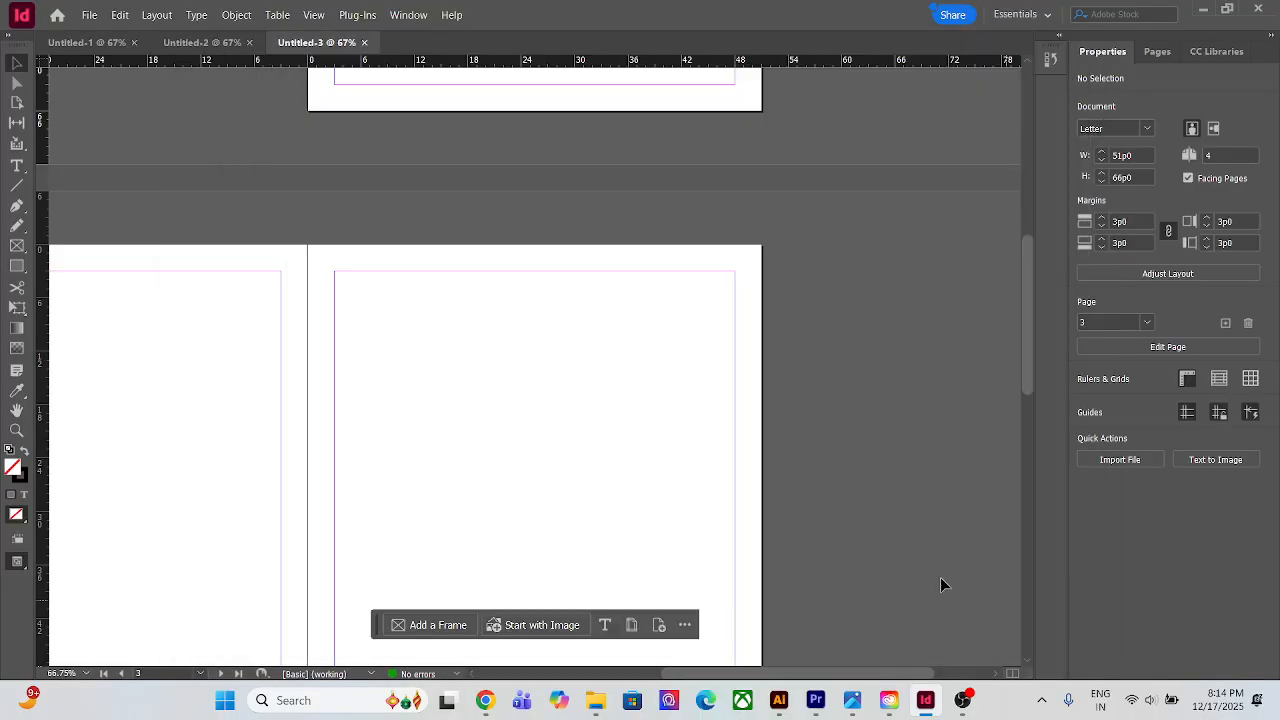
# Examine how the four facing pages are arranged, from the single first page through the middle spread to the last page
pyautogui.click(16, 410)
pyautogui.moveTo(366, 500); pyautogui.dragTo(557, 311)
pyautogui.press('v')
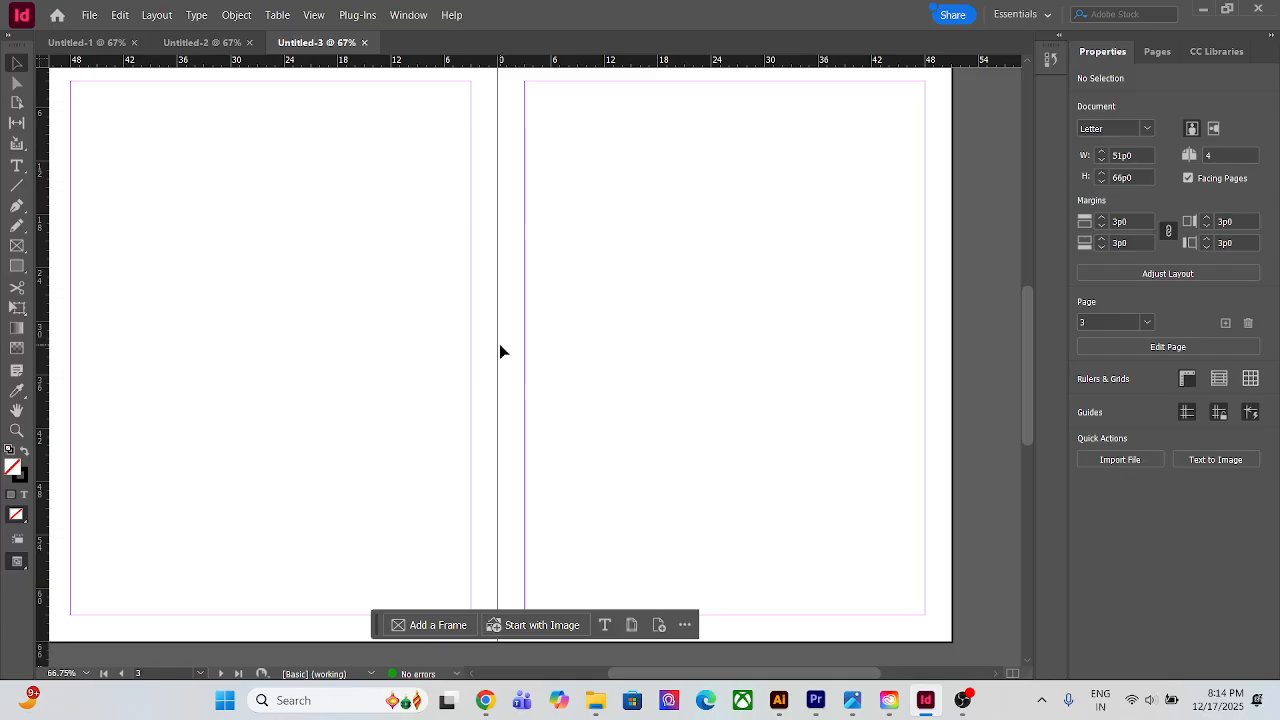
pyautogui.scroll(-3, 487, 351)
pyautogui.scroll(2, 487, 351)
pyautogui.scroll(-2, 486, 350)
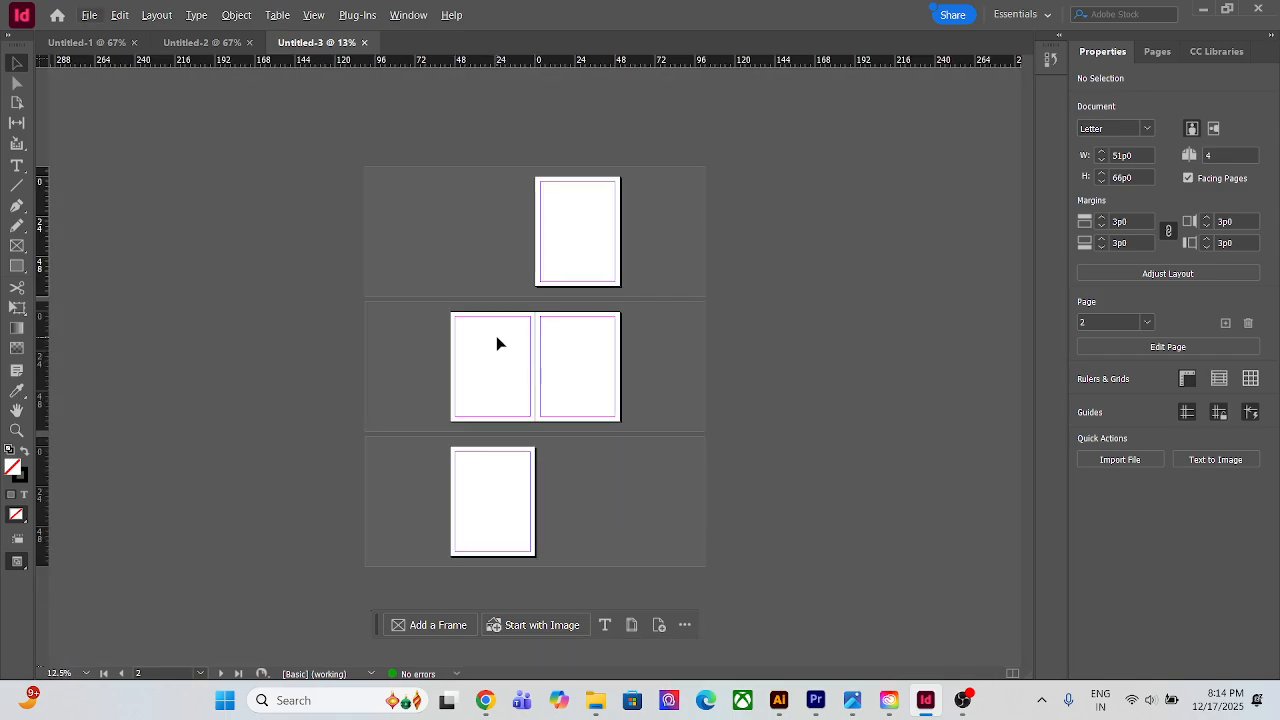
pyautogui.scroll(2, 498, 343)
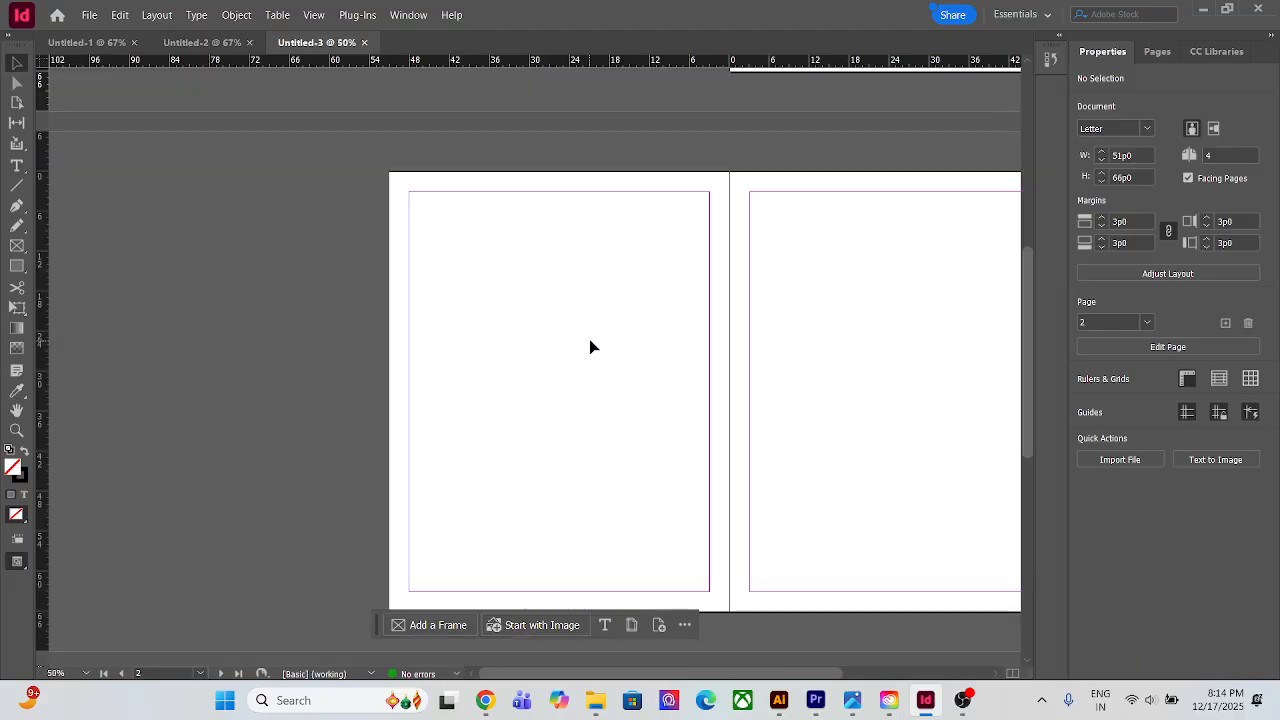
pyautogui.scroll(-1, 587, 346)
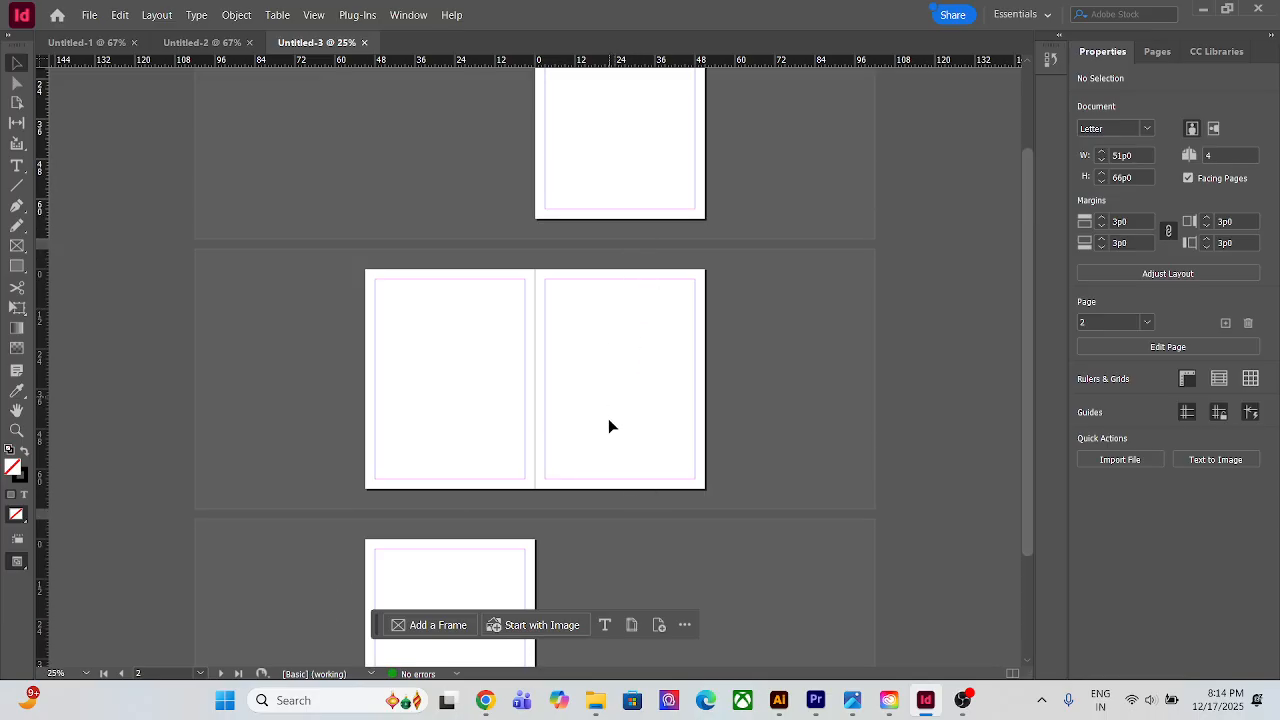
pyautogui.scroll(-3, 607, 460)
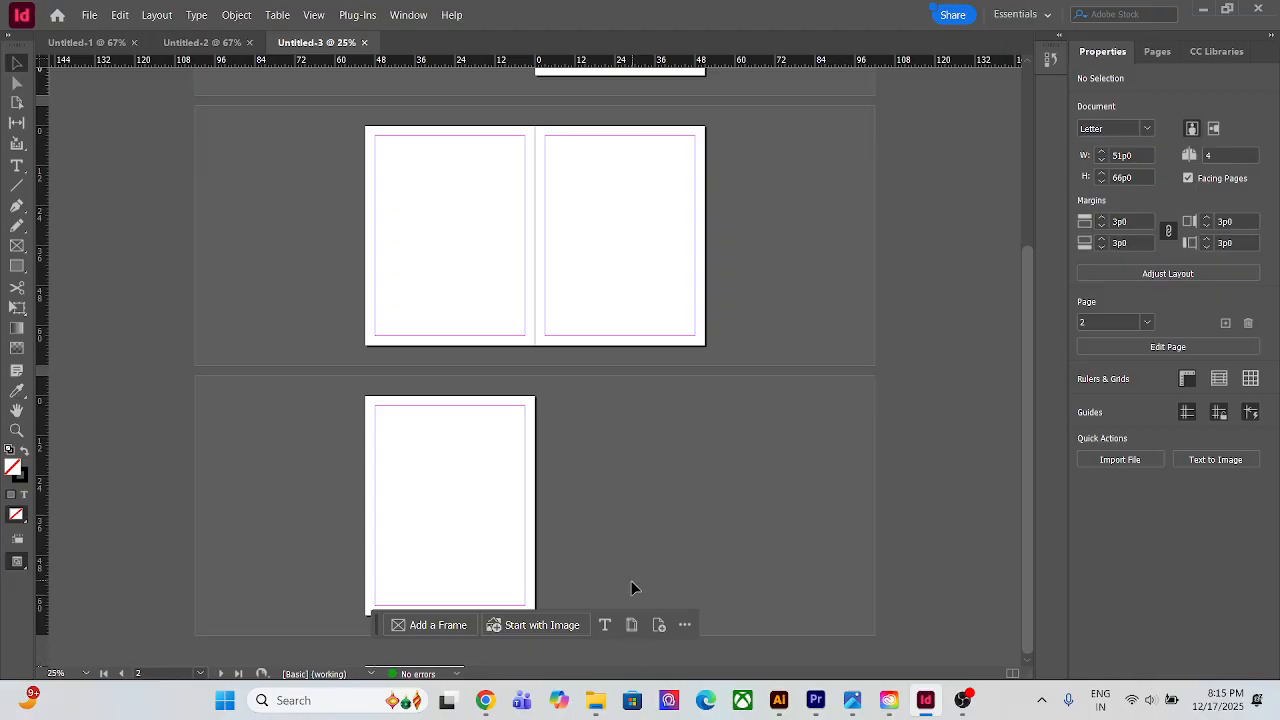
pyautogui.scroll(5, 595, 544)
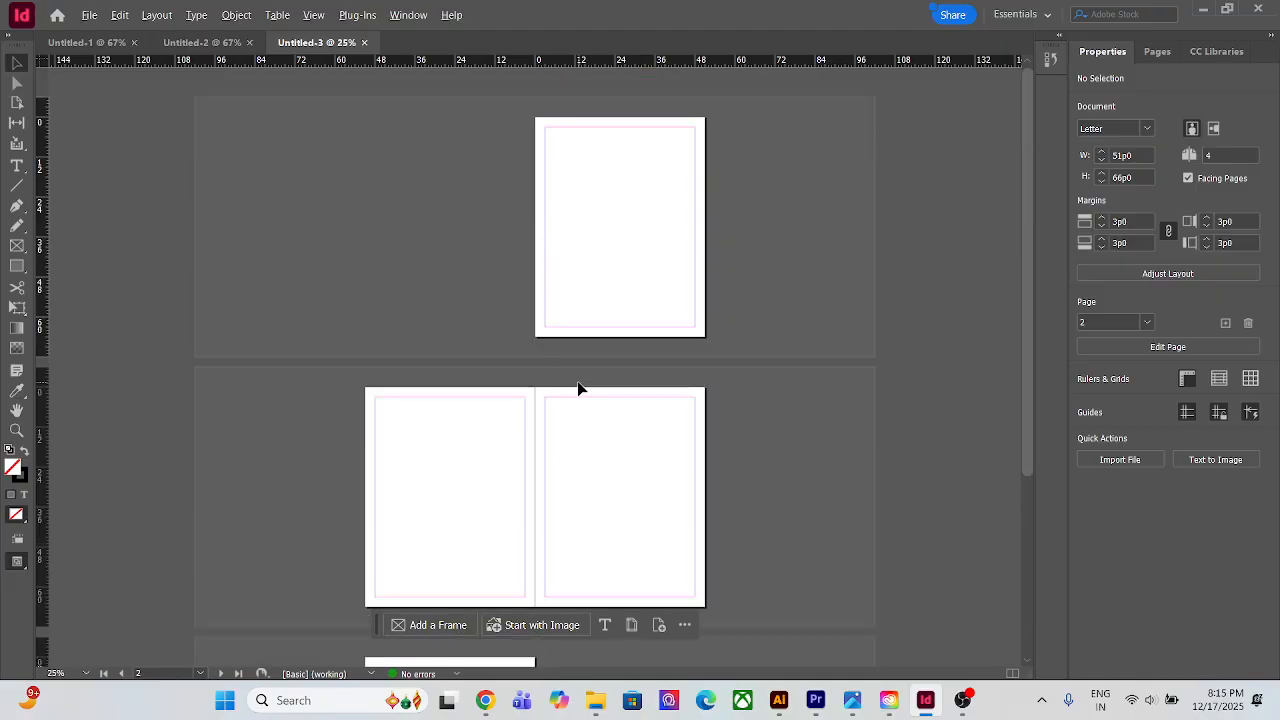
pyautogui.hotkey('ctrl', '1')
pyautogui.moveTo(834, 272); pyautogui.dragTo(515, 341)
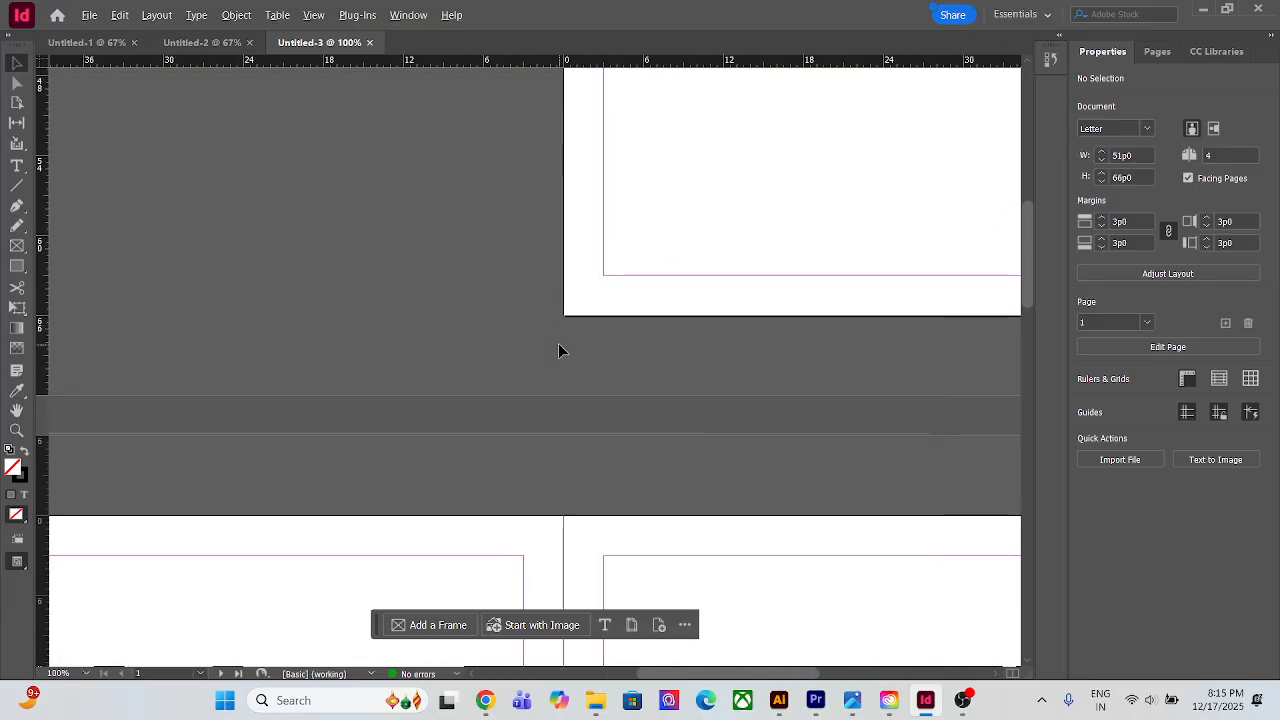
pyautogui.scroll(-3, 558, 343)
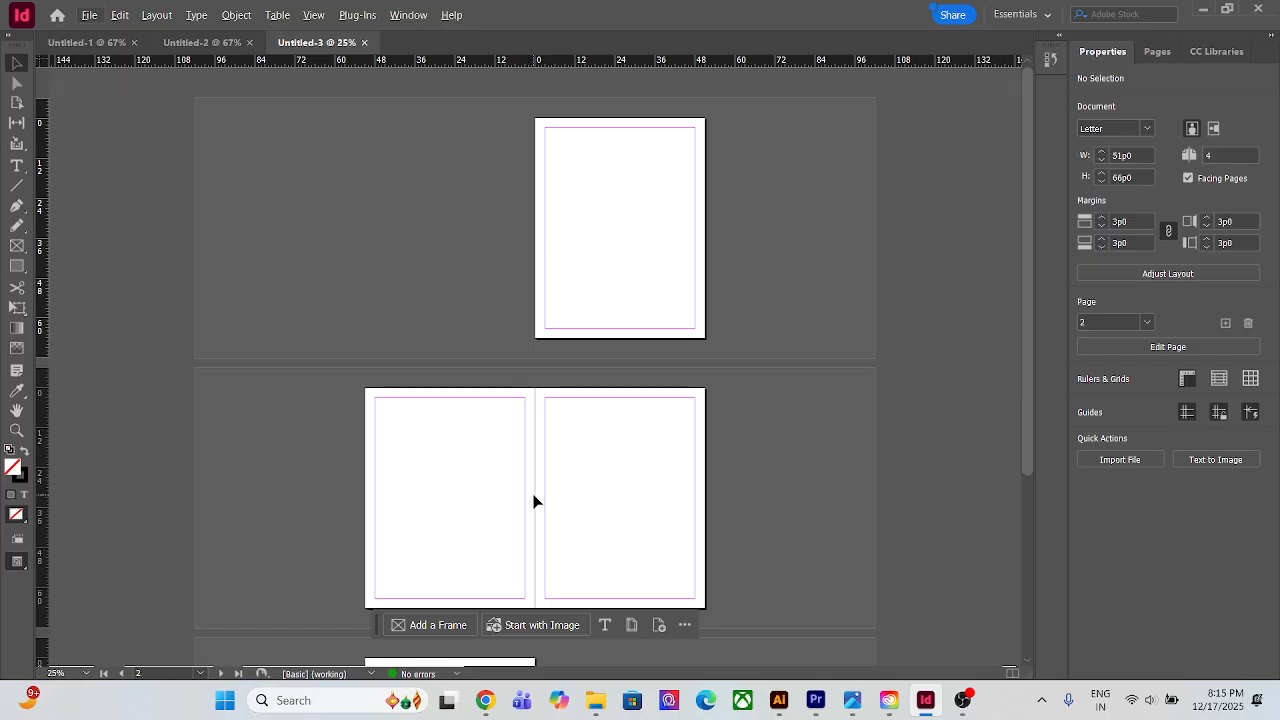
pyautogui.scroll(-2, 528, 502)
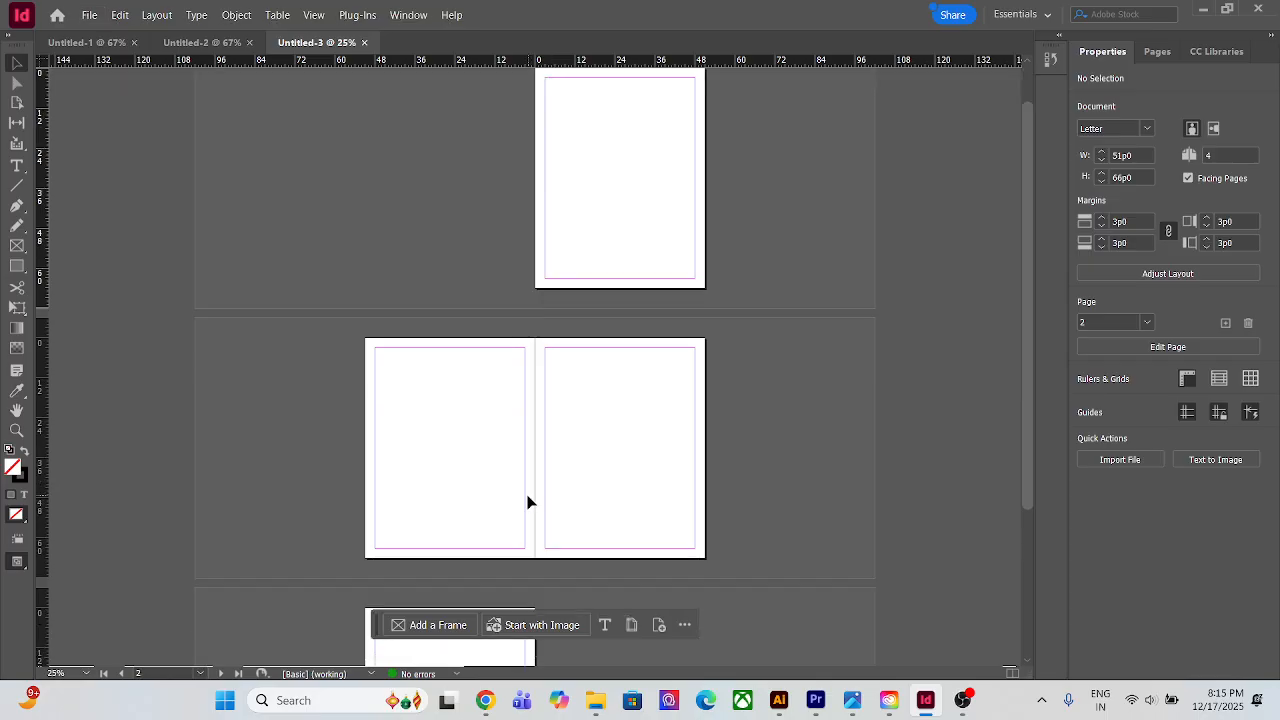
pyautogui.scroll(2, 528, 502)
pyautogui.scroll(-2, 531, 508)
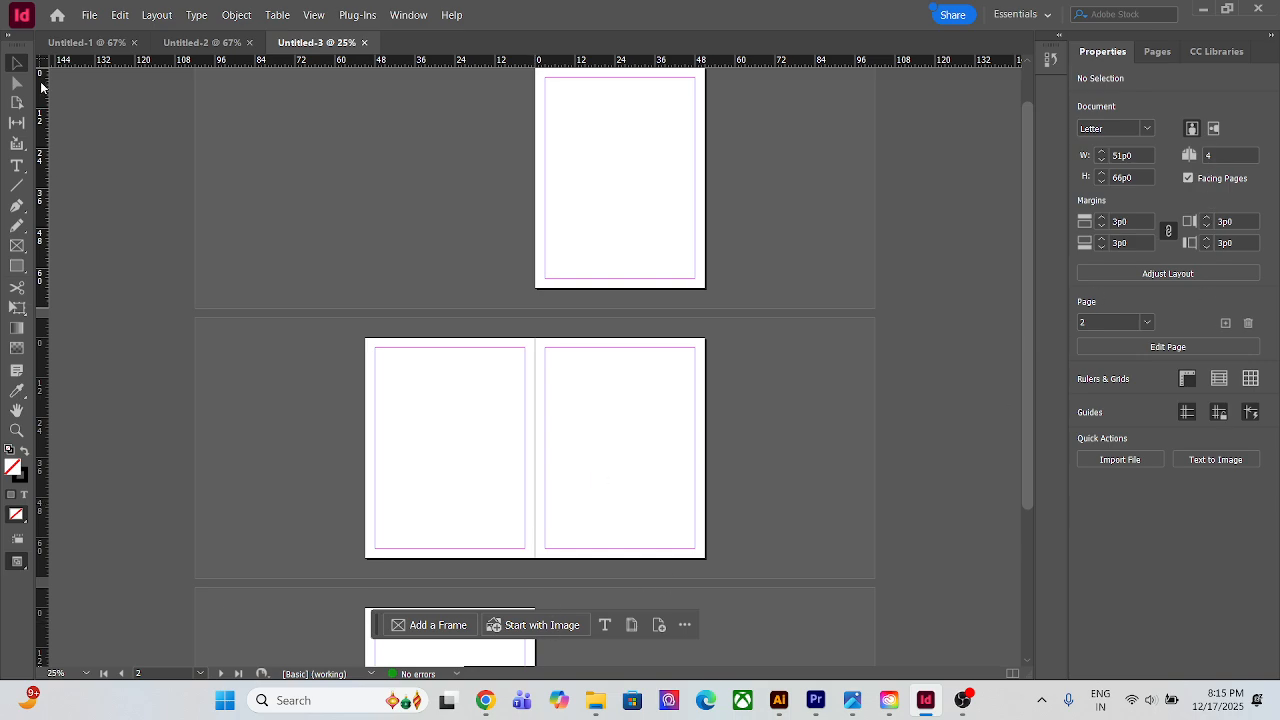
# Create another four-page Letter document with facing pages and Primary Text Frame turned on
pyautogui.click(57, 15)
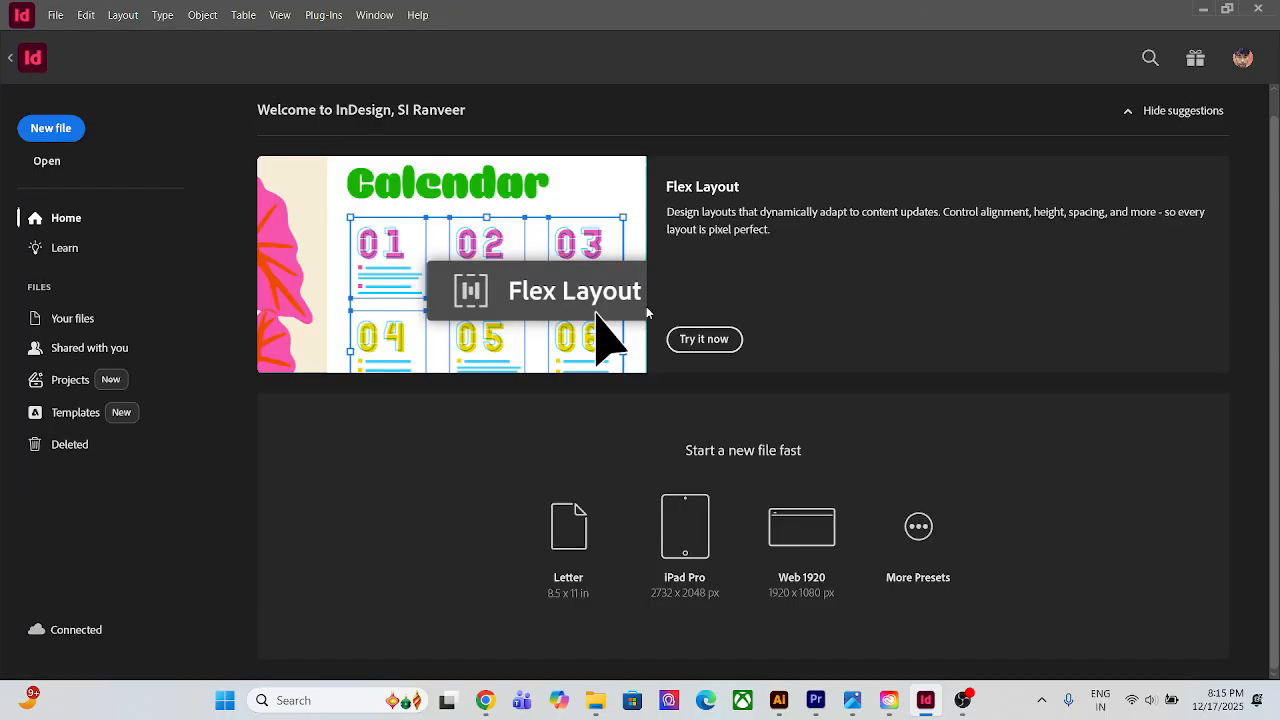
pyautogui.click(84, 131)
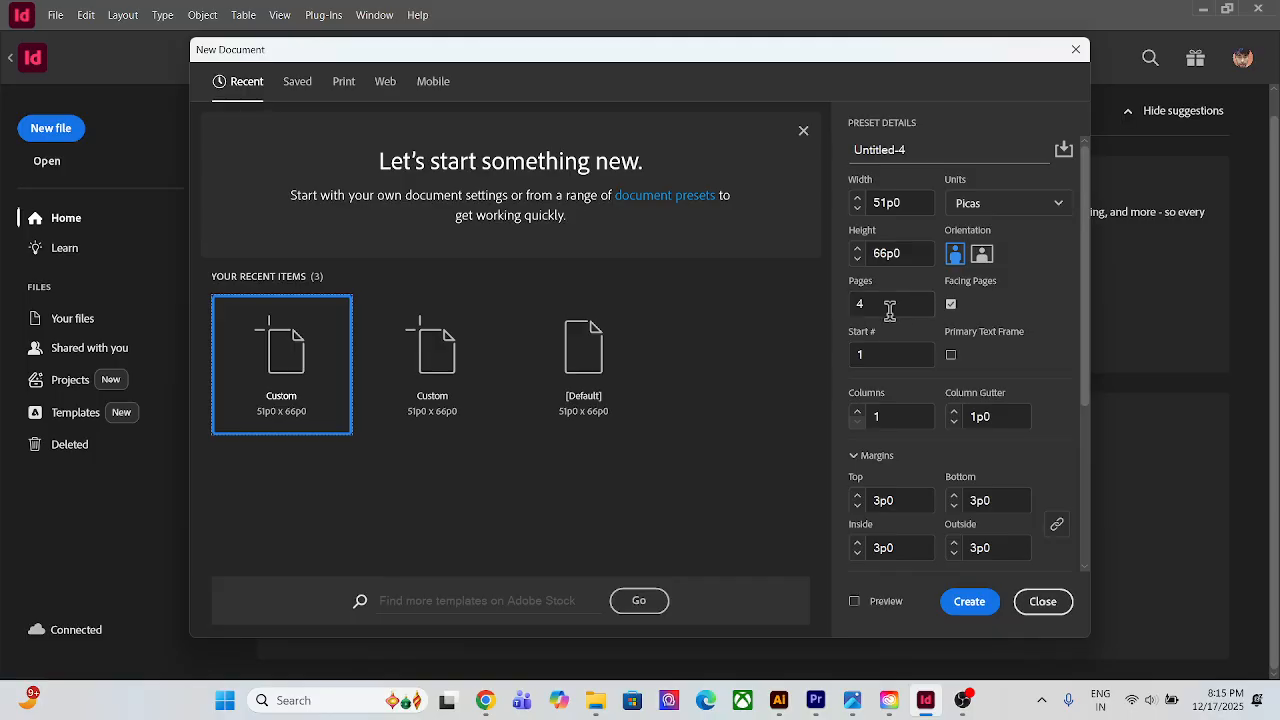
pyautogui.click(951, 354)
pyautogui.click(980, 603)
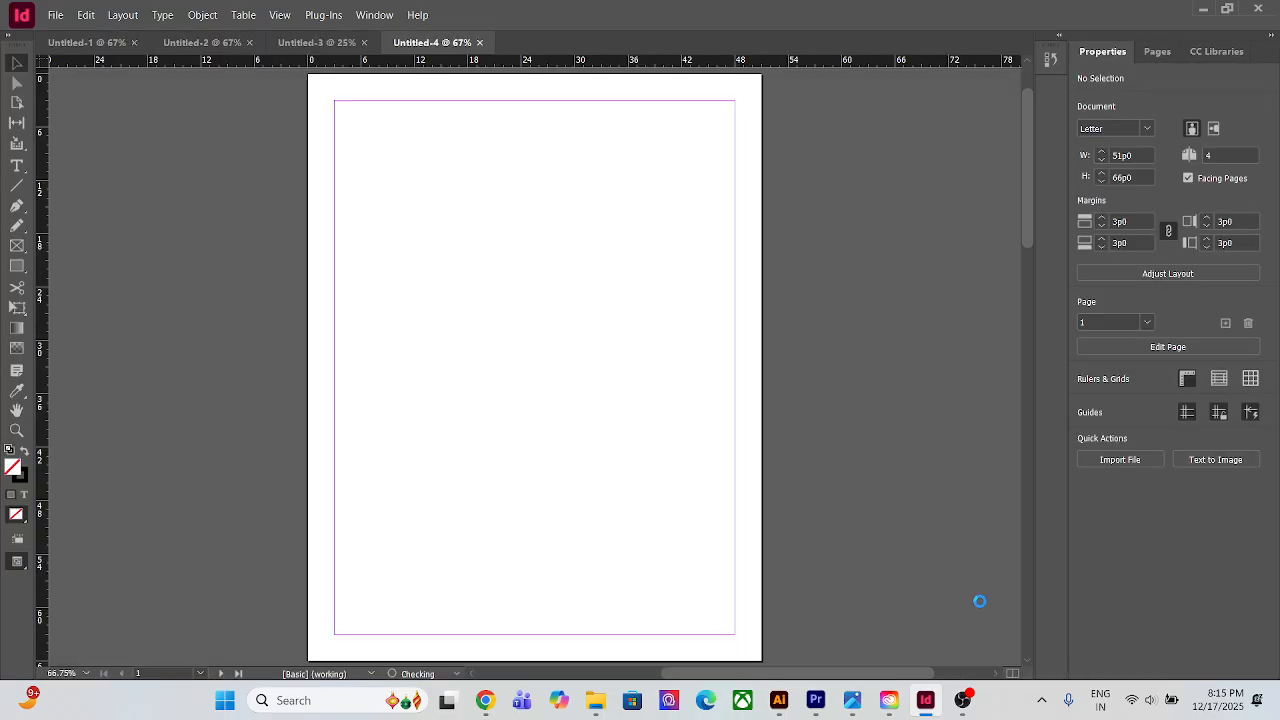
pyautogui.scroll(-1, 718, 569)
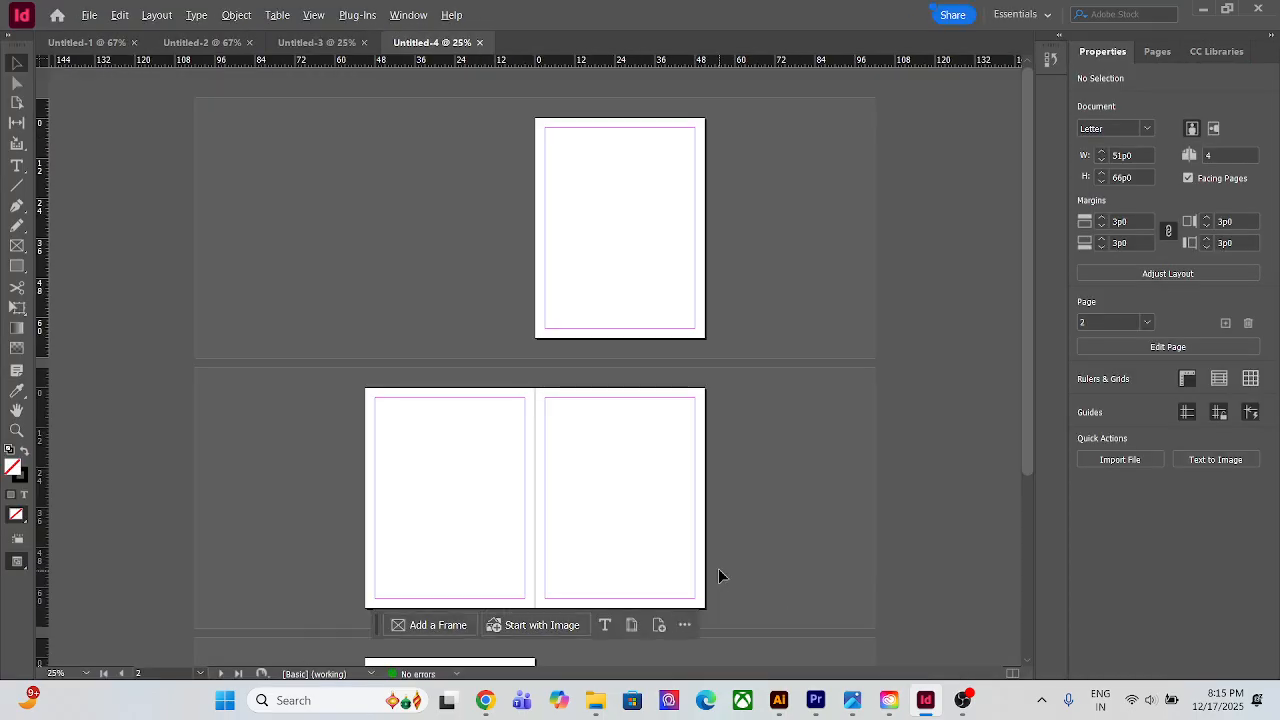
pyautogui.scroll(5, 630, 258)
pyautogui.moveTo(969, 262); pyautogui.dragTo(513, 312)
pyautogui.hotkey('ctrl', 'n')
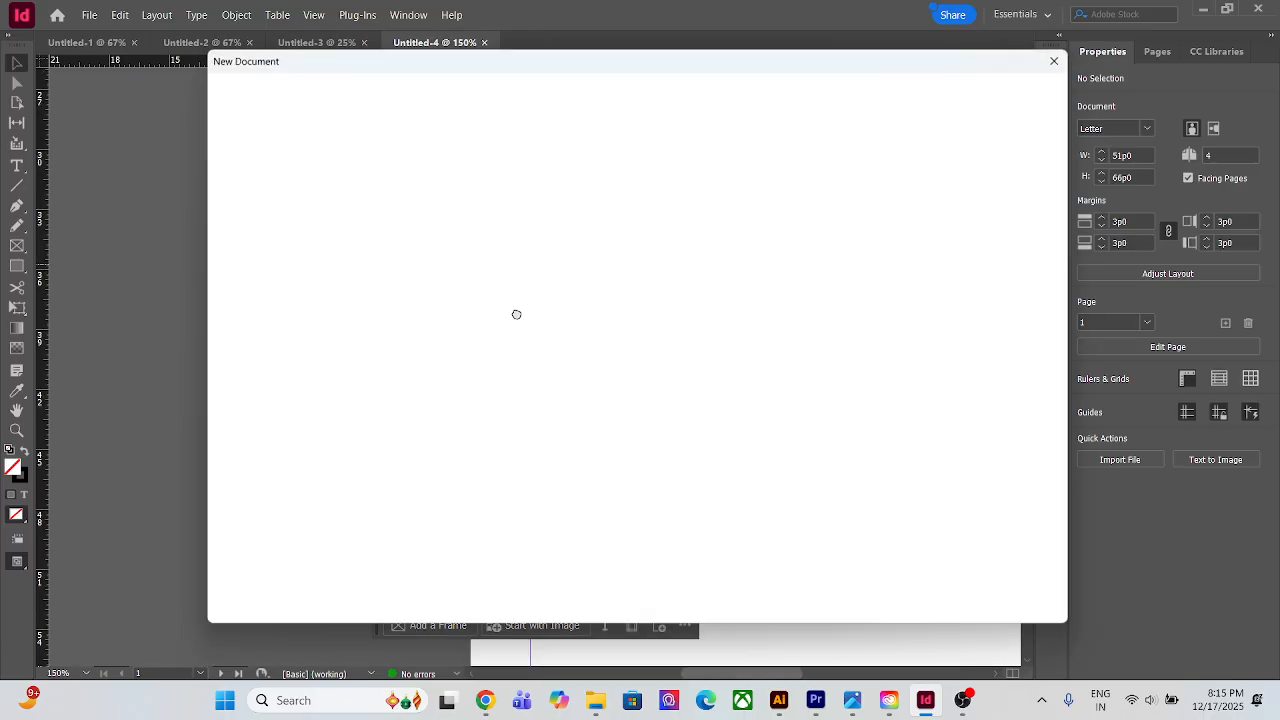
# Close the new document setup and view the first page of the document with the primary text frame
pyautogui.click(1062, 606)
pyautogui.scroll(-5, 808, 381)
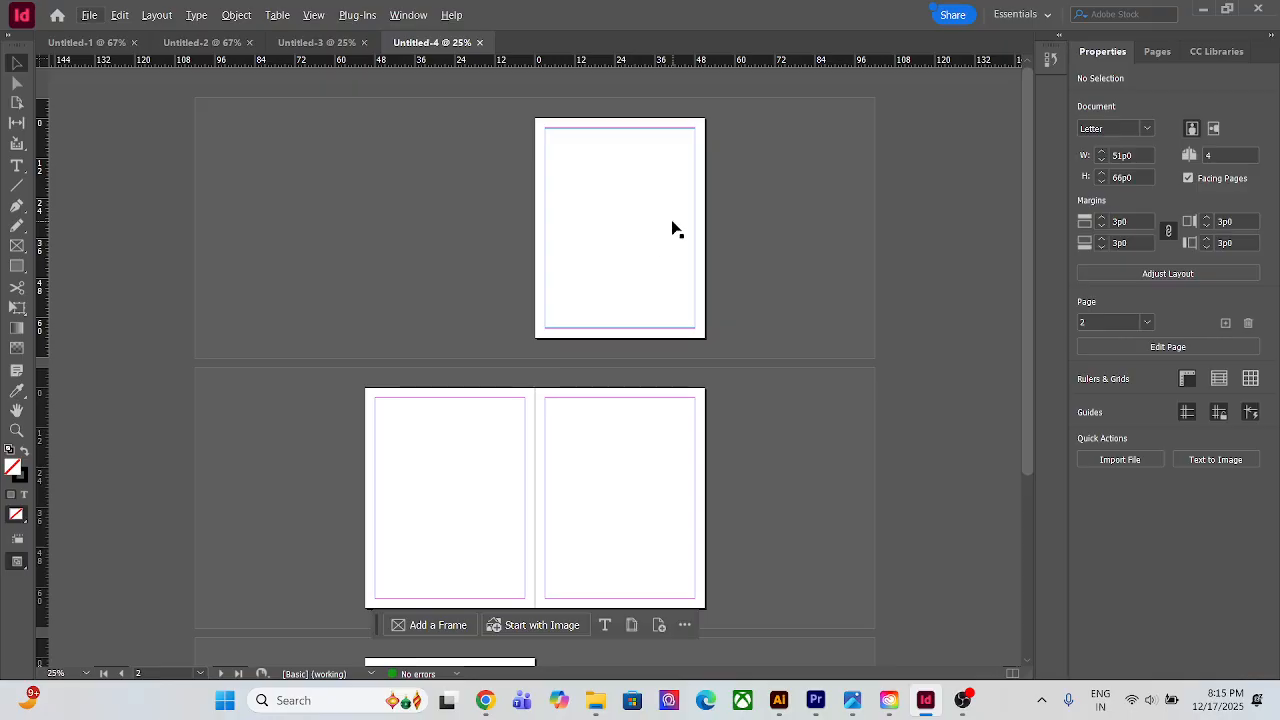
pyautogui.scroll(2, 683, 231)
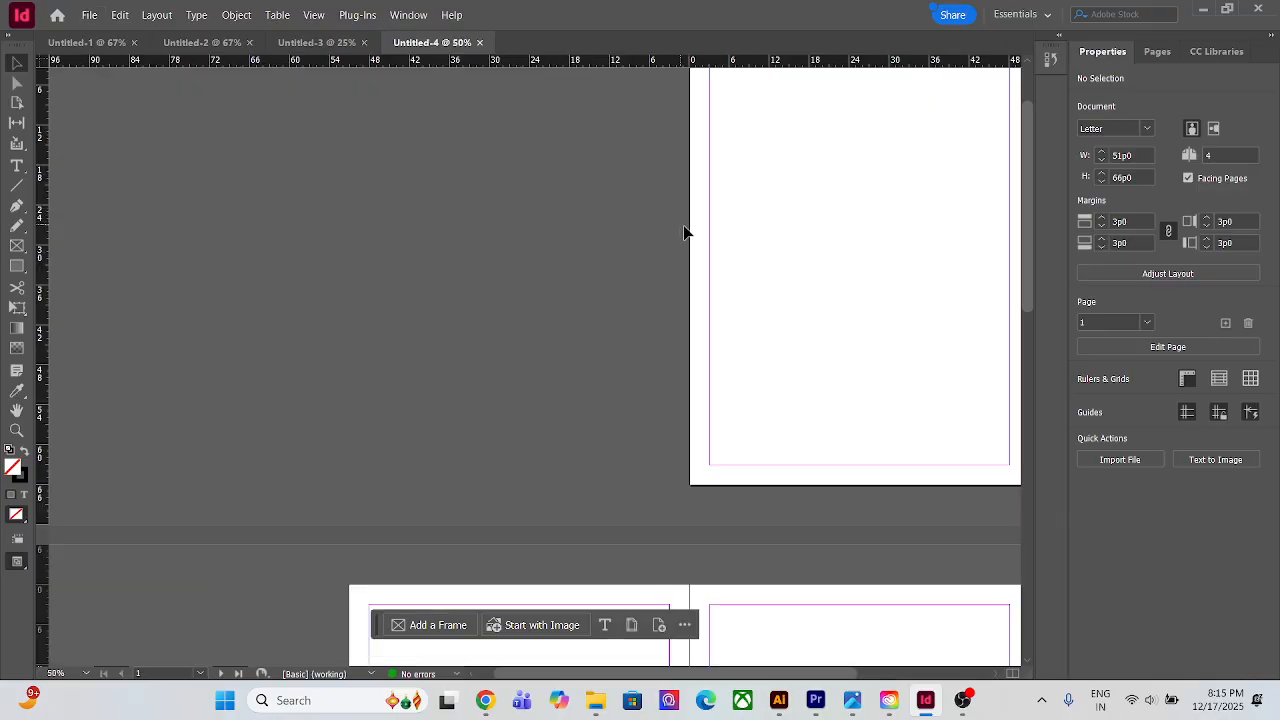
pyautogui.moveTo(794, 229); pyautogui.dragTo(438, 350)
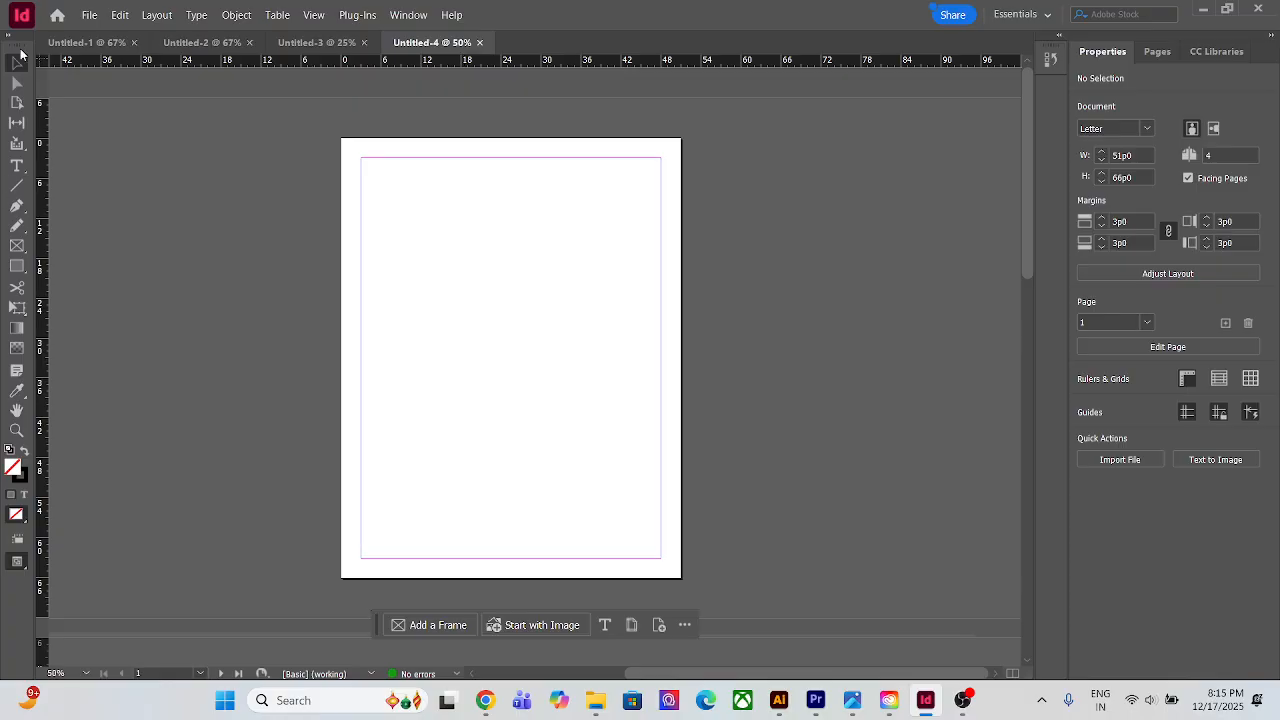
# Create another four-page Letter document with 2 columns, keeping facing pages and the primary text frame on
pyautogui.click(57, 14)
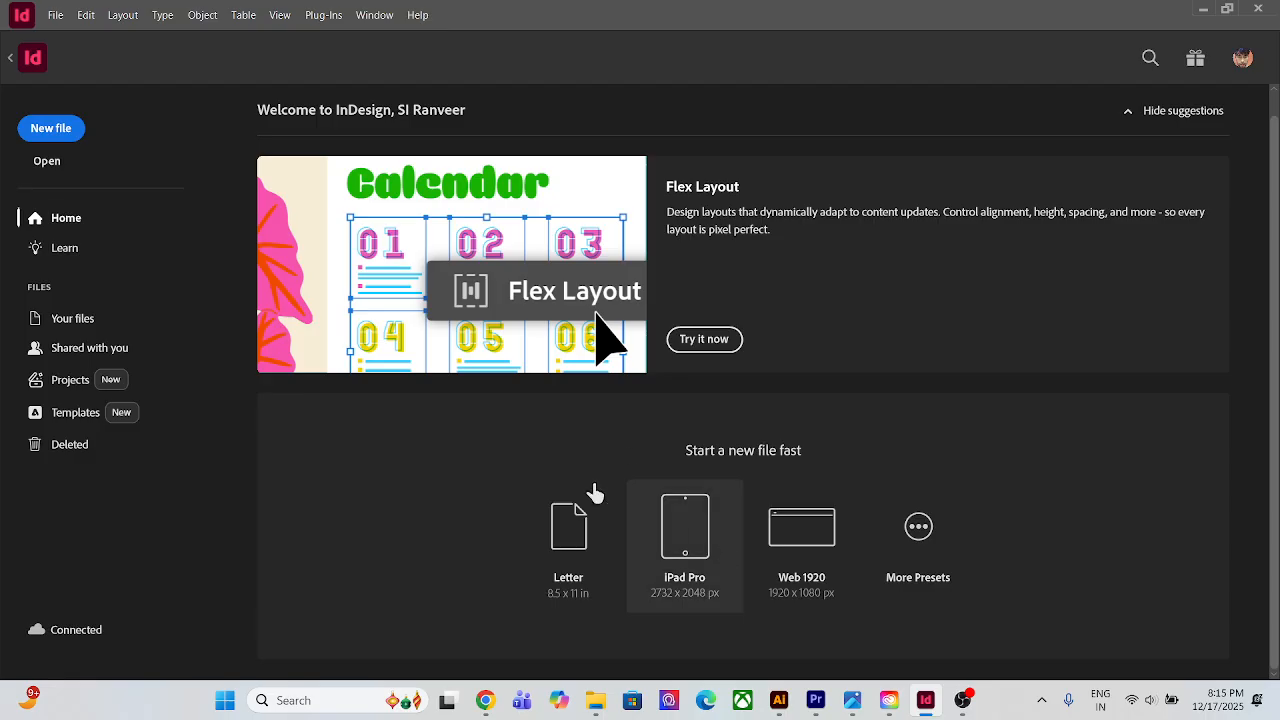
pyautogui.click(55, 132)
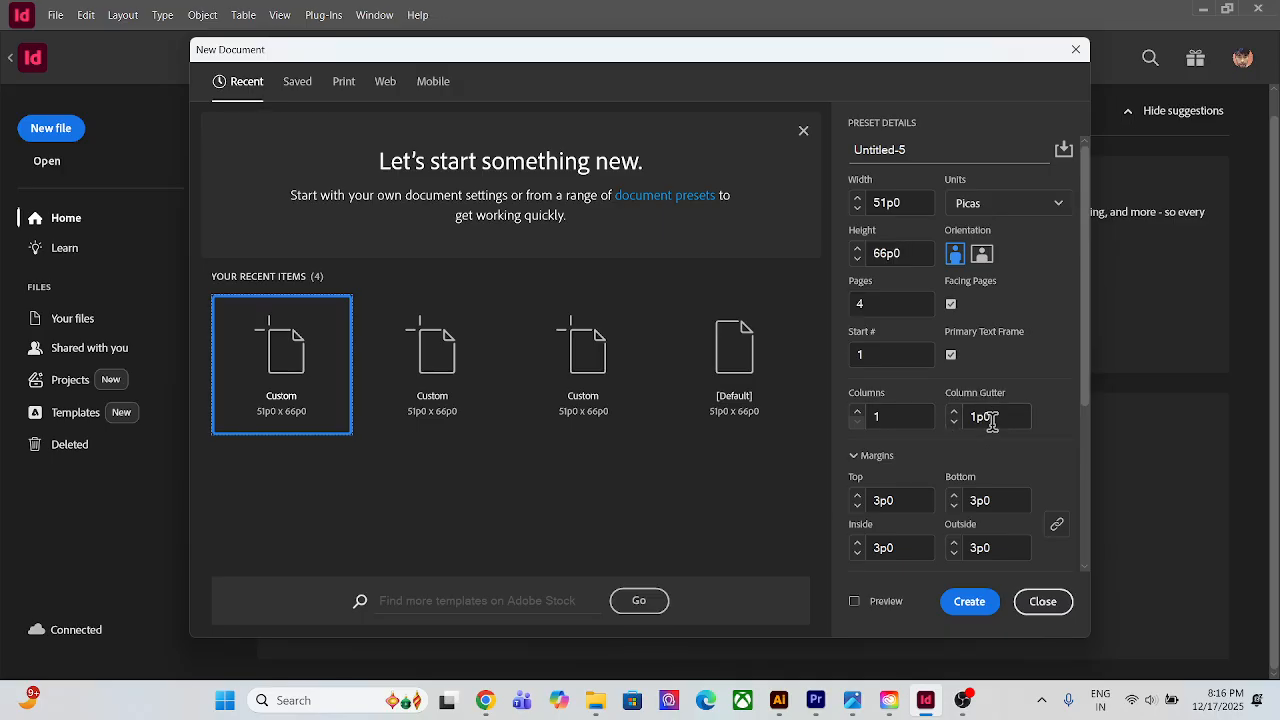
pyautogui.click(873, 414)
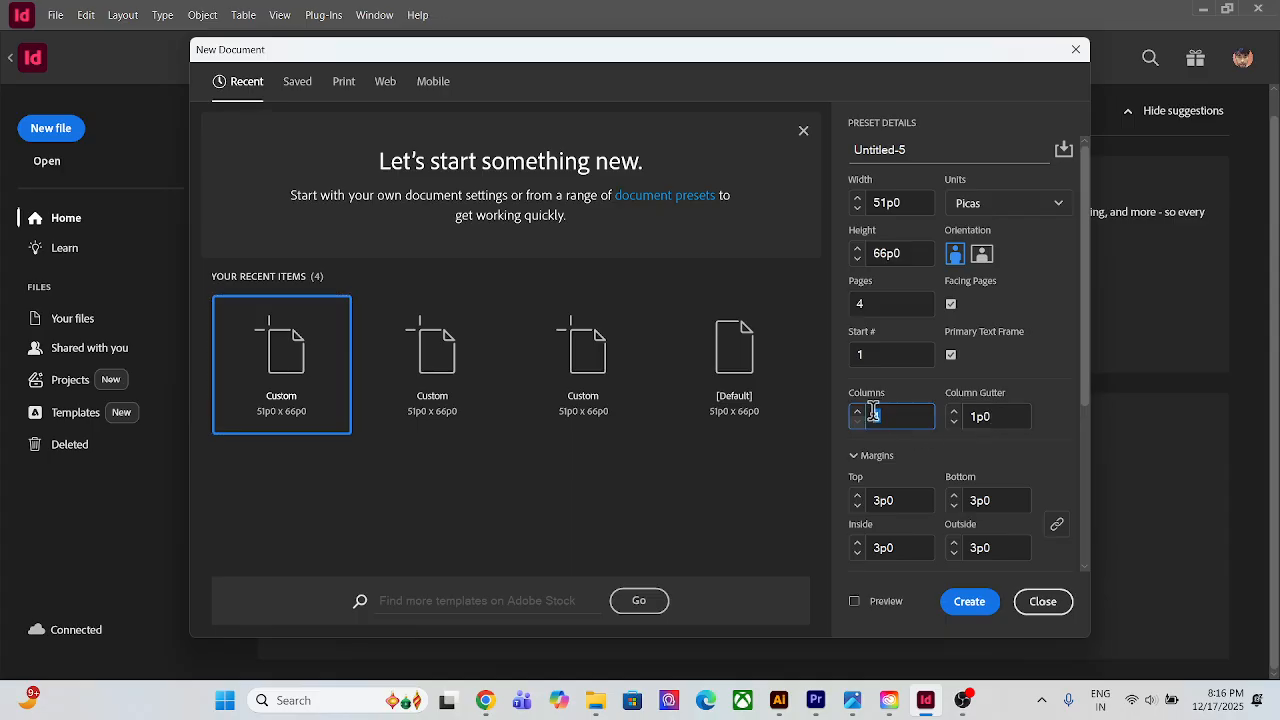
pyautogui.write('2')
pyautogui.click(1038, 404)
pyautogui.click(970, 604)
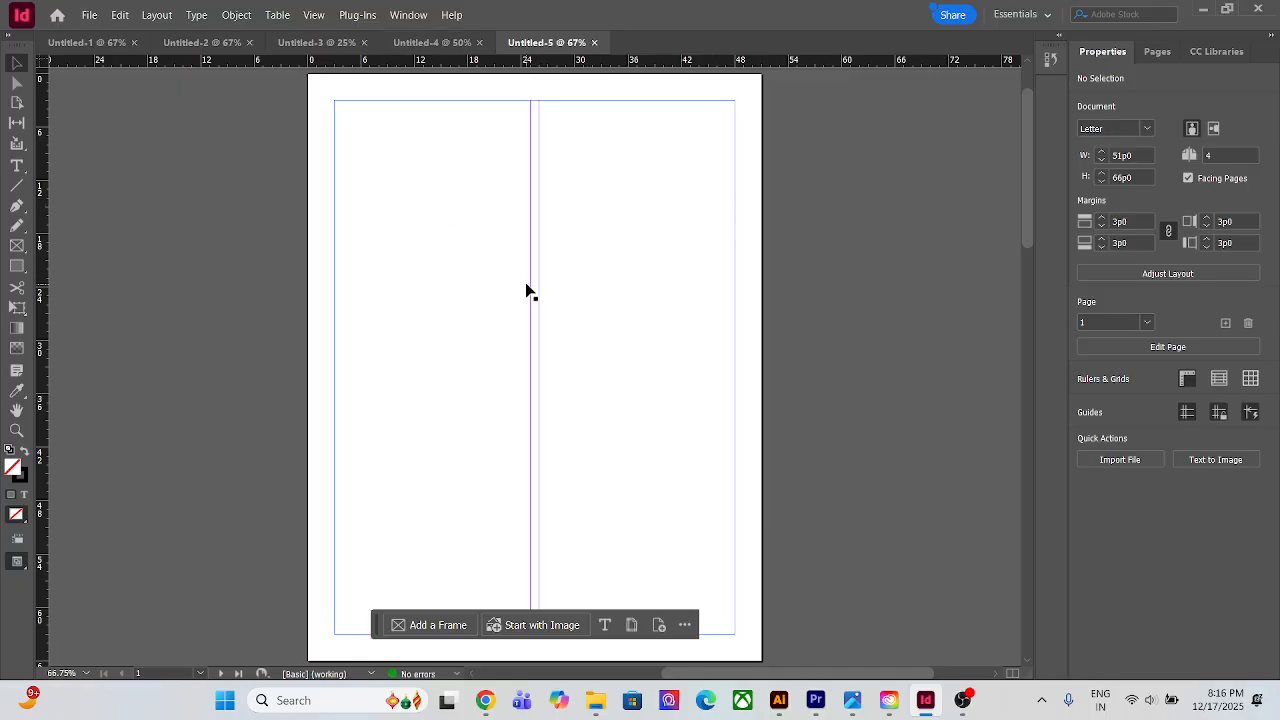
# Examine the two columns and the gutter between them on the first page of the new document
pyautogui.scroll(8, 532, 310)
pyautogui.scroll(-4, 532, 310)
pyautogui.scroll(-2, 537, 411)
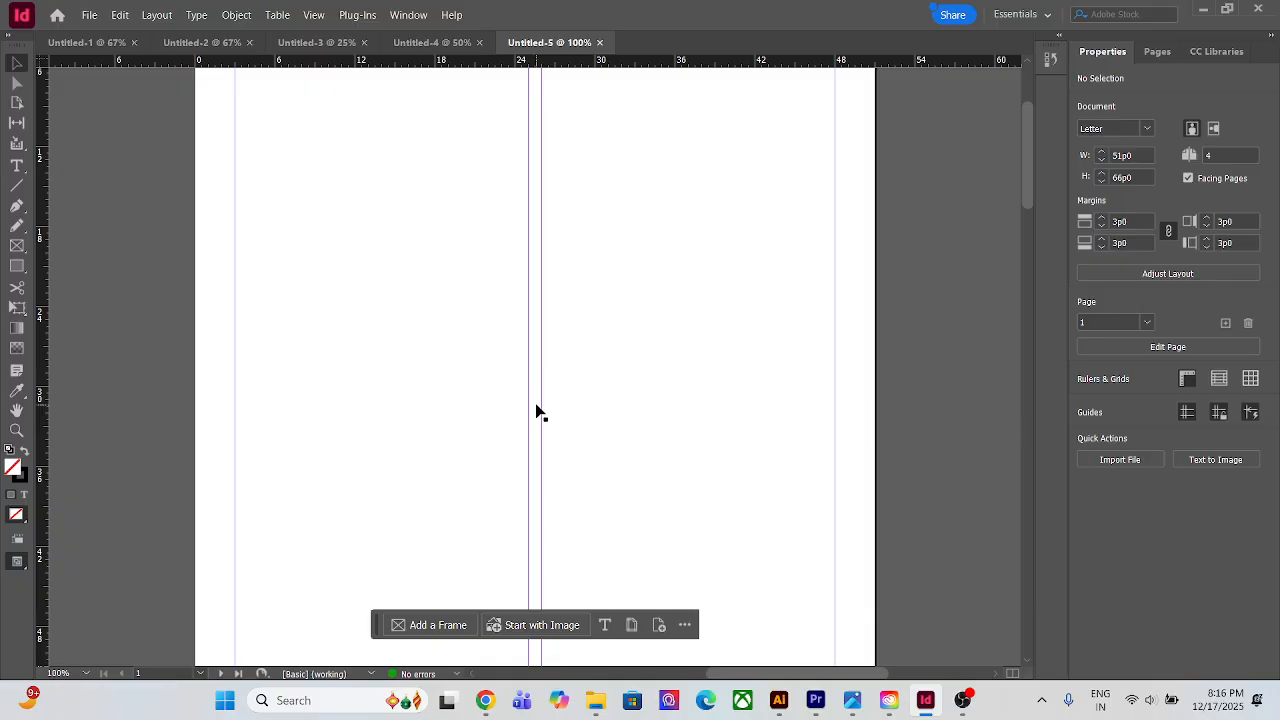
pyautogui.scroll(-2, 561, 425)
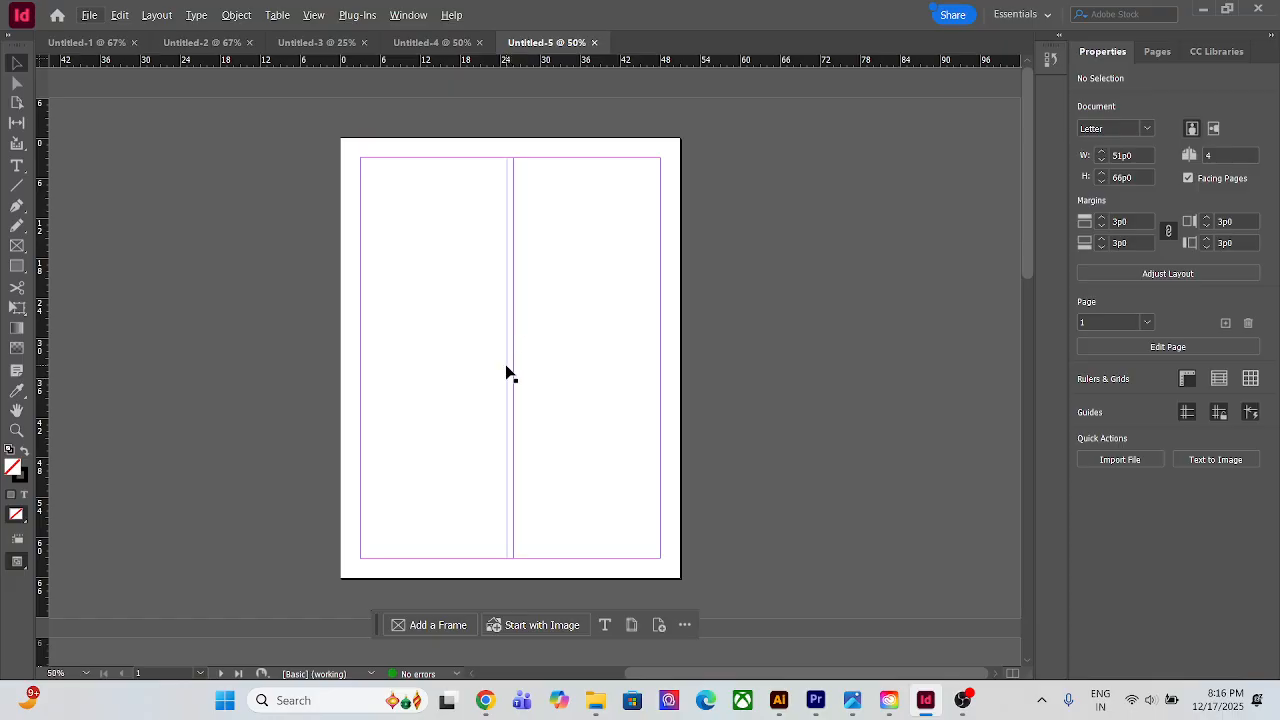
# Create another two-column, four-page Letter document with the column gutter set to 2p0
pyautogui.click(57, 14)
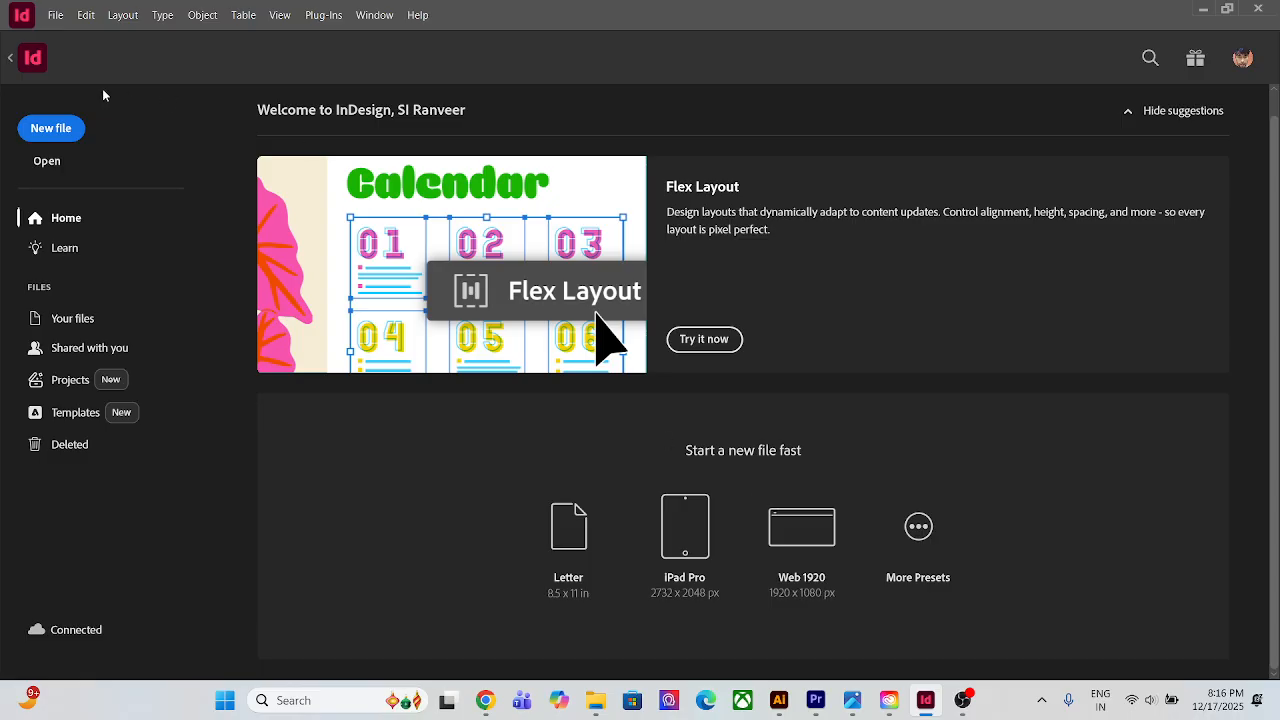
pyautogui.click(38, 127)
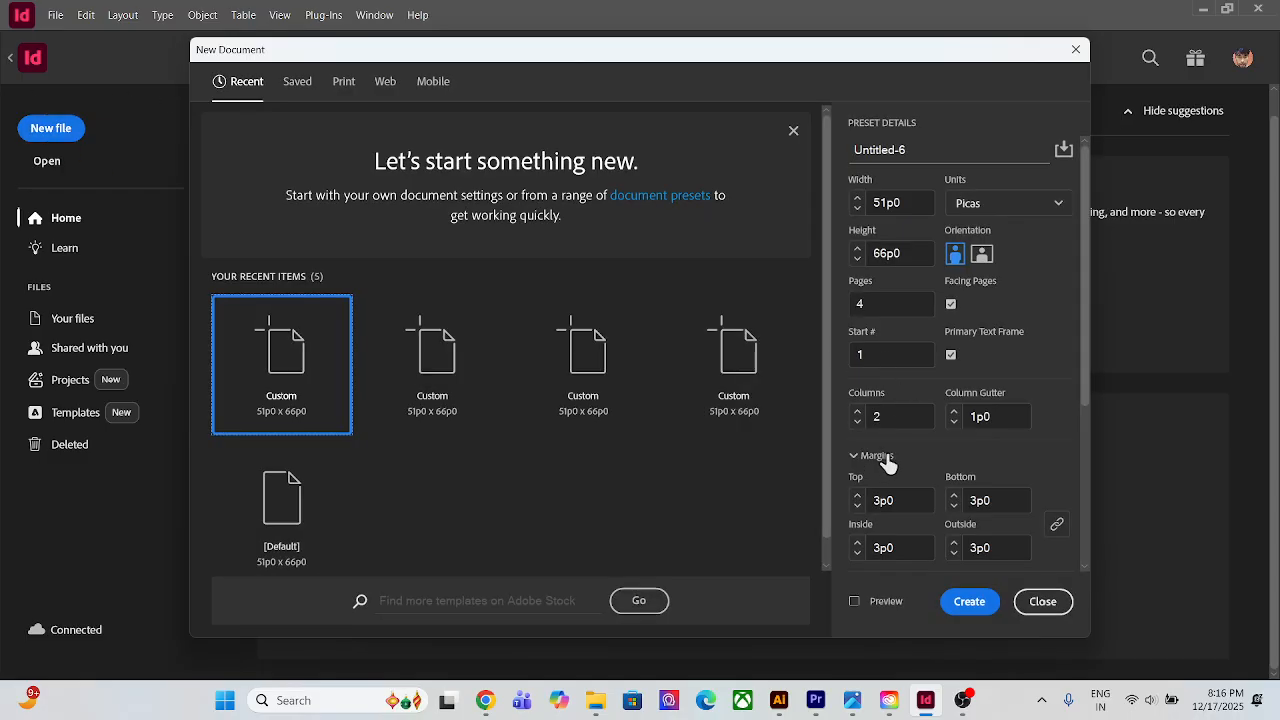
pyautogui.click(971, 418)
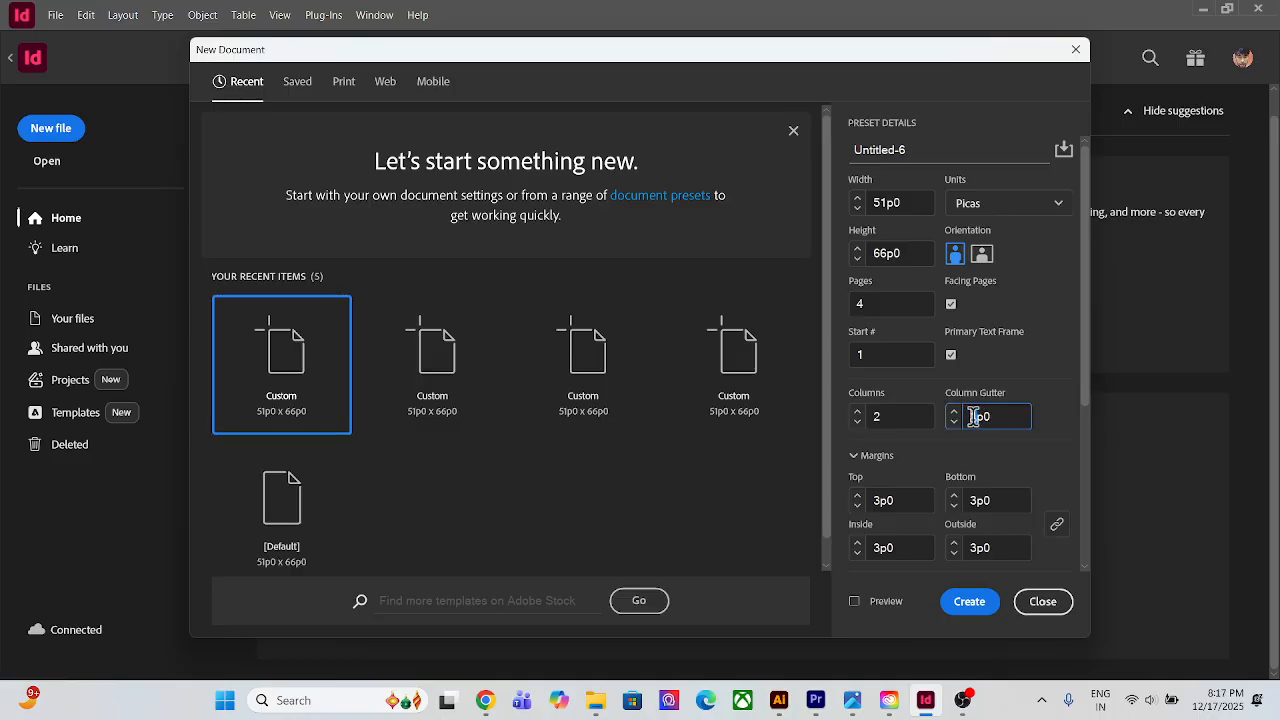
pyautogui.click(986, 607)
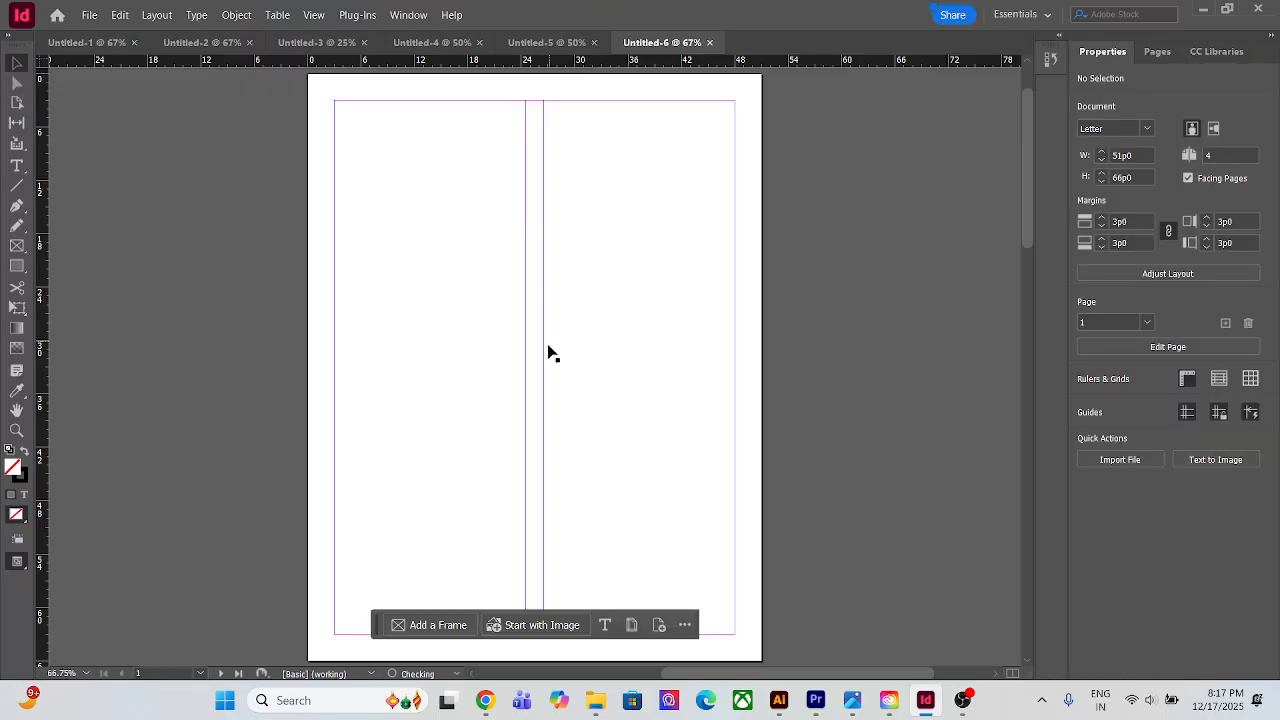
# Compare the column gutters of the Untitled-5 and Untitled-6 documents
pyautogui.click(530, 42)
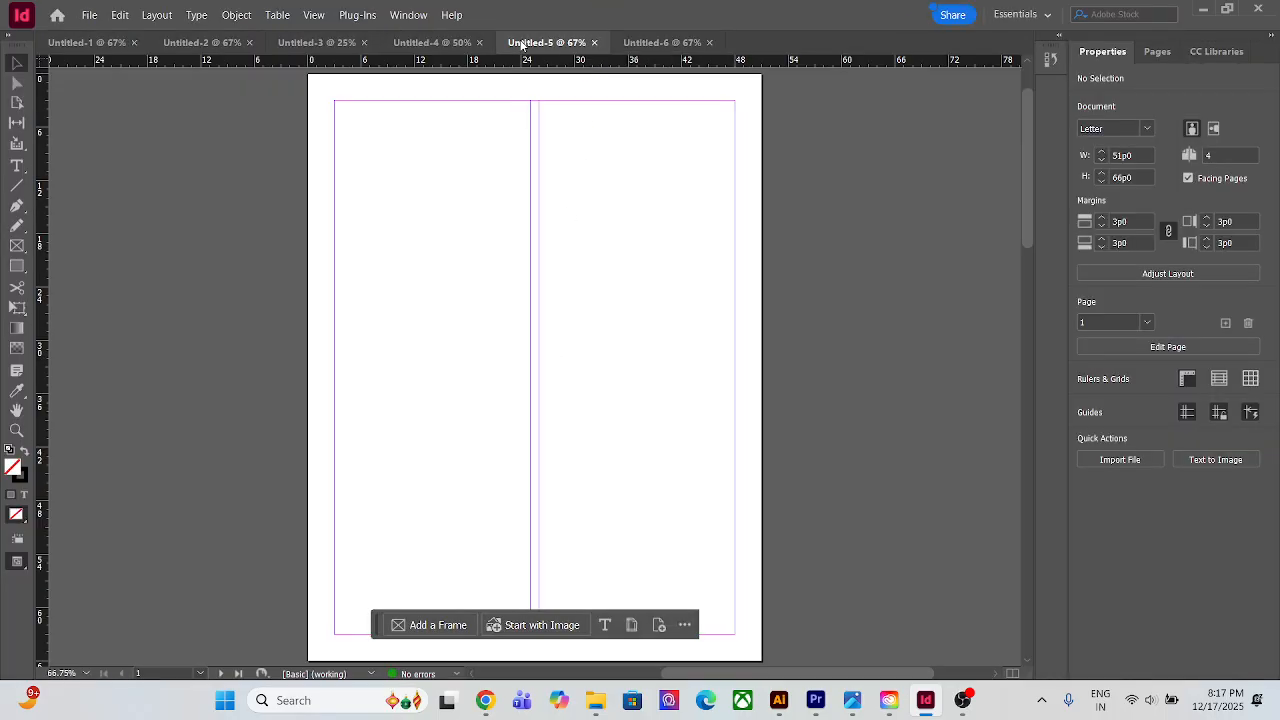
pyautogui.click(672, 46)
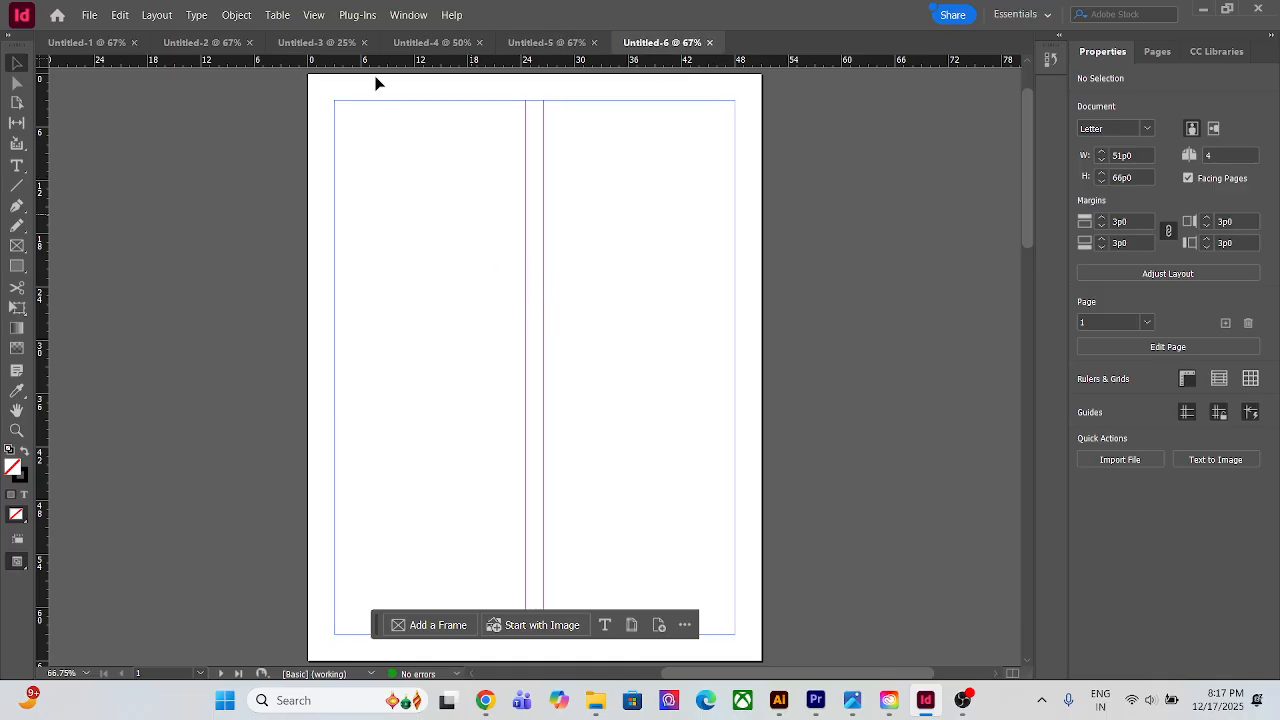
pyautogui.click(566, 43)
pyautogui.click(654, 46)
pyautogui.click(57, 15)
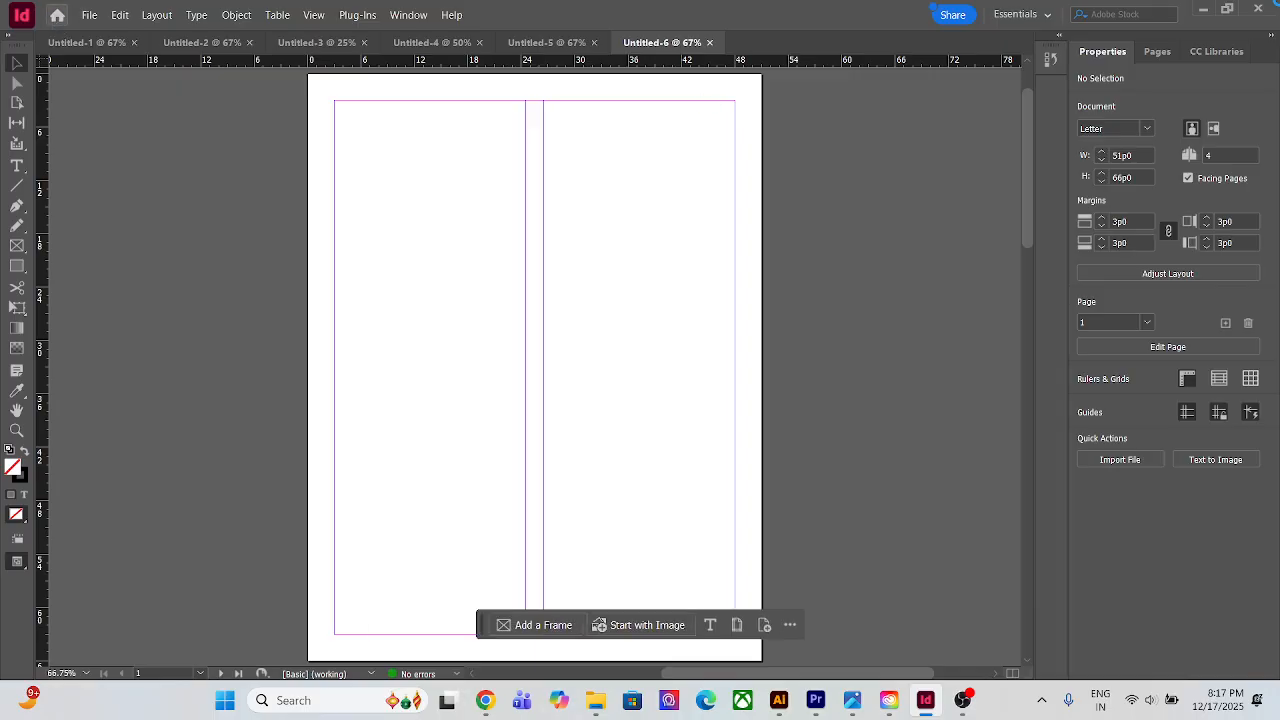
pyautogui.click(45, 130)
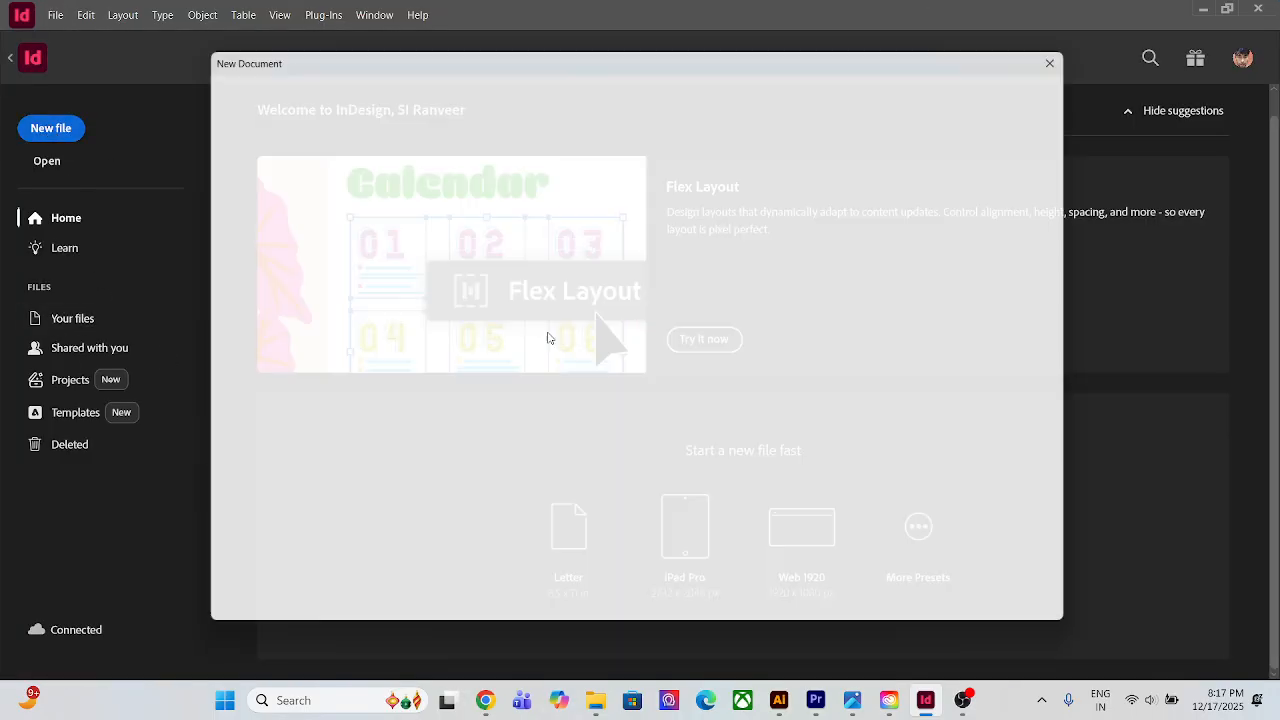
pyautogui.scroll(-2, 914, 455)
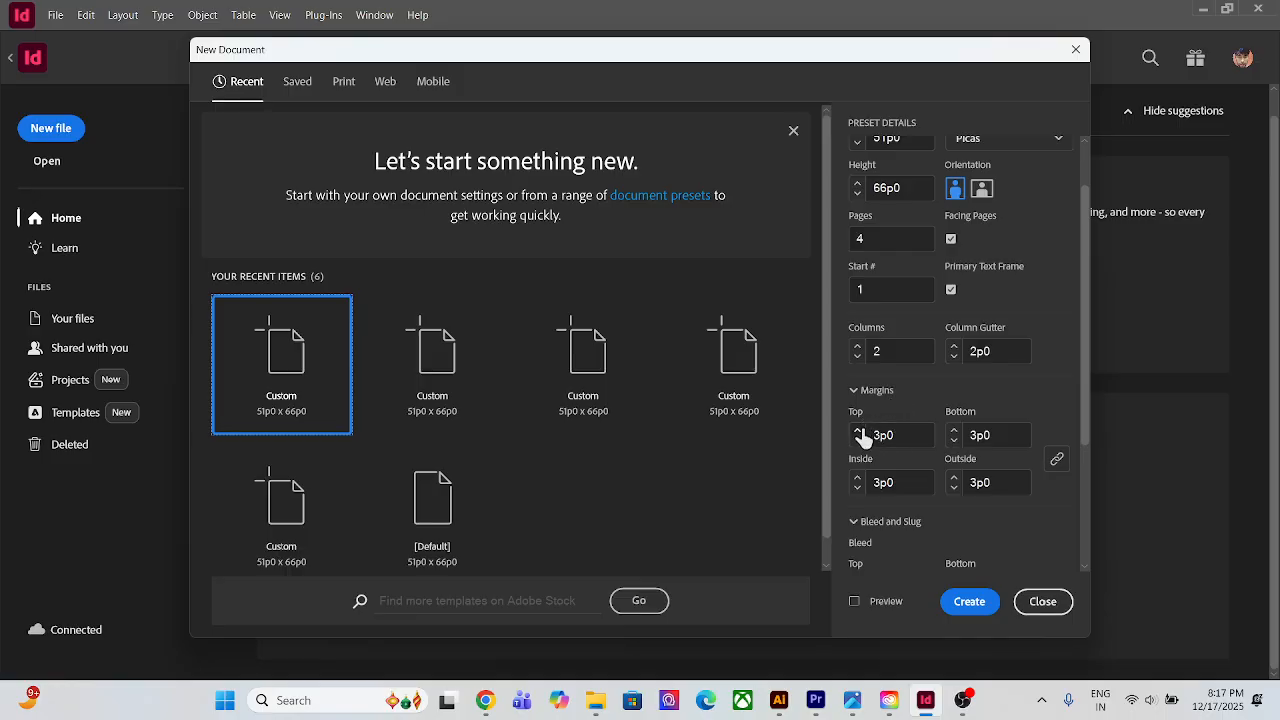
pyautogui.click(1020, 606)
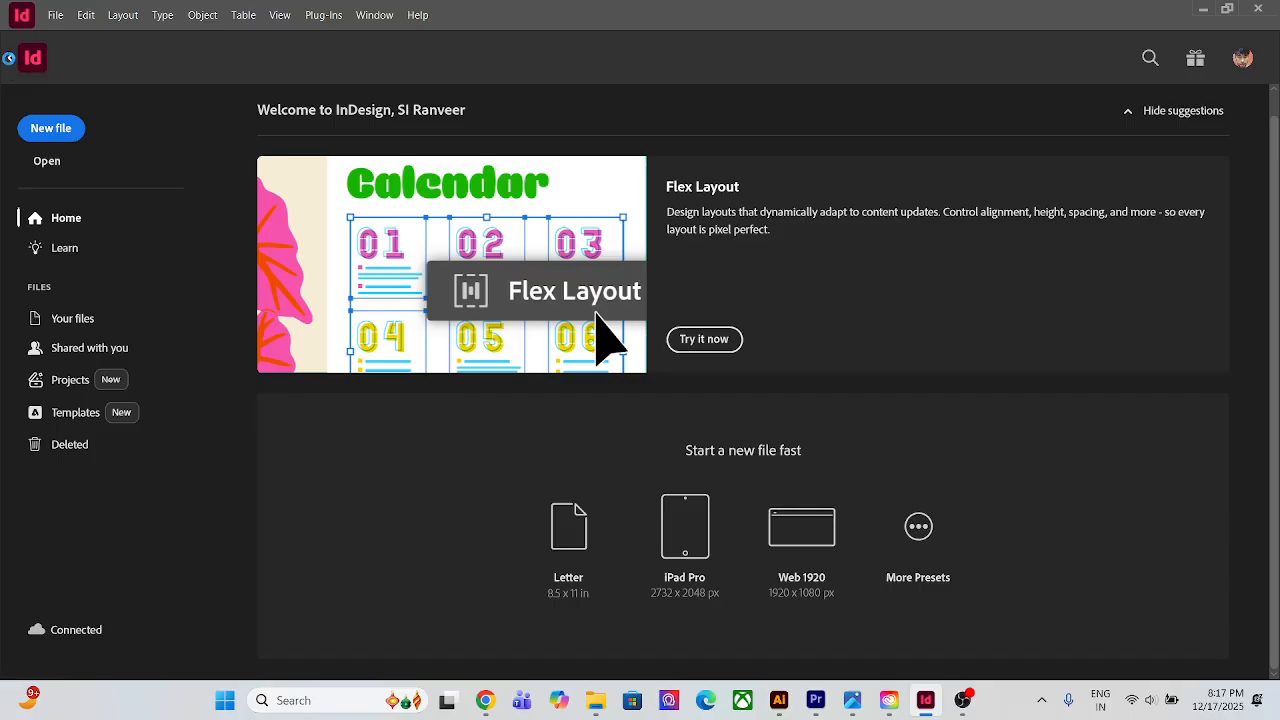
# Return to the Untitled-6 document and examine the margins around its first page
pyautogui.click(9, 60)
pyautogui.scroll(1, 475, 219)
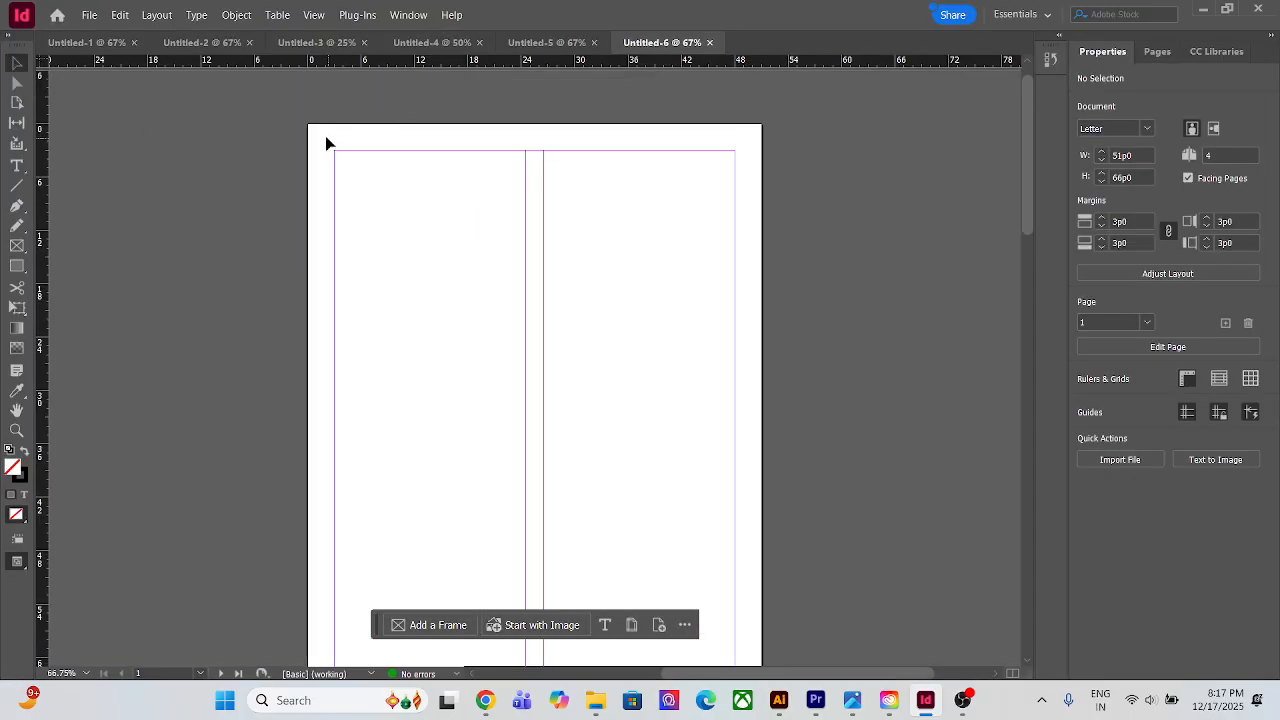
pyautogui.scroll(-5, 563, 494)
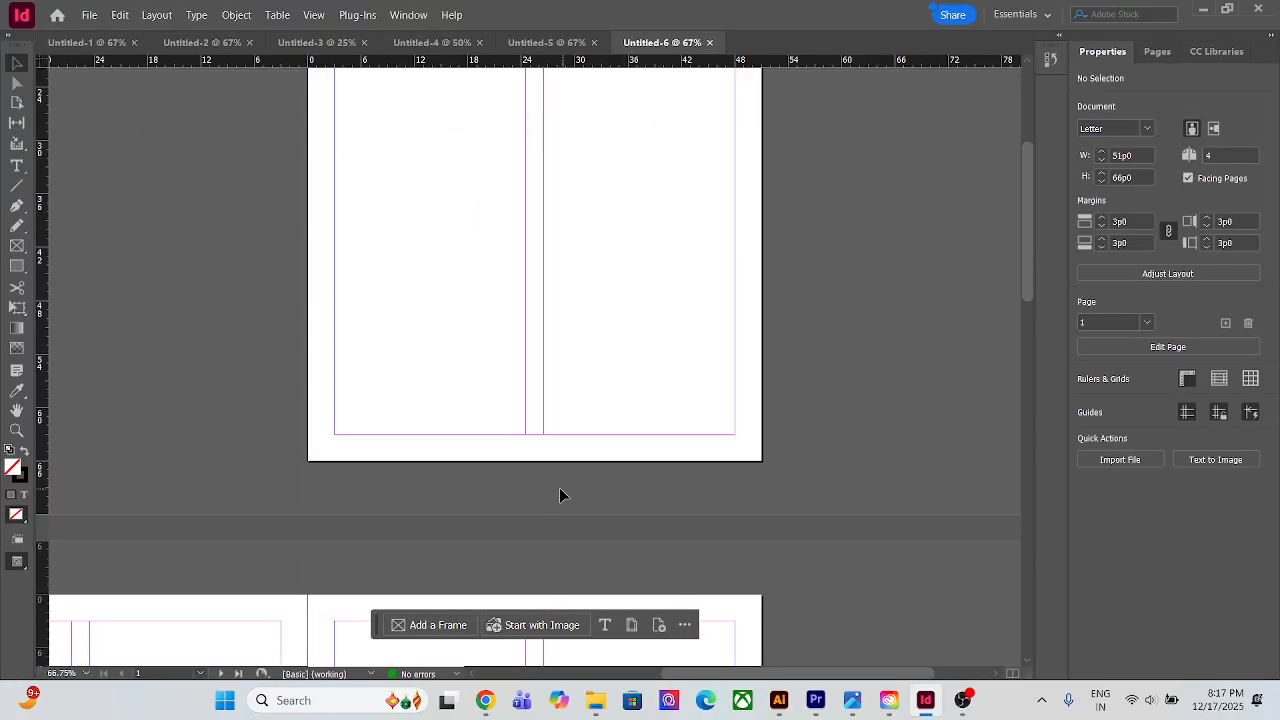
pyautogui.scroll(4, 742, 400)
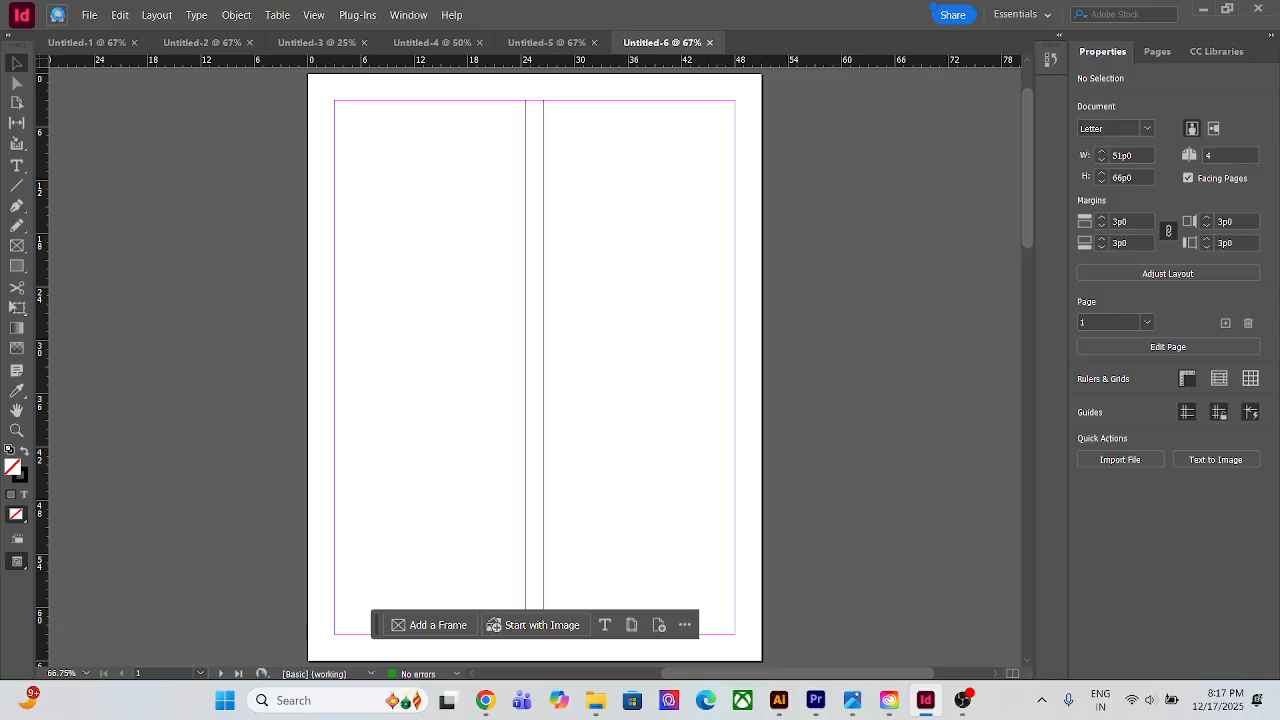
# Create another two-column Letter document with the margins unlinked and only the top margin set to 5p0
pyautogui.press('Tab')
pyautogui.click(65, 129)
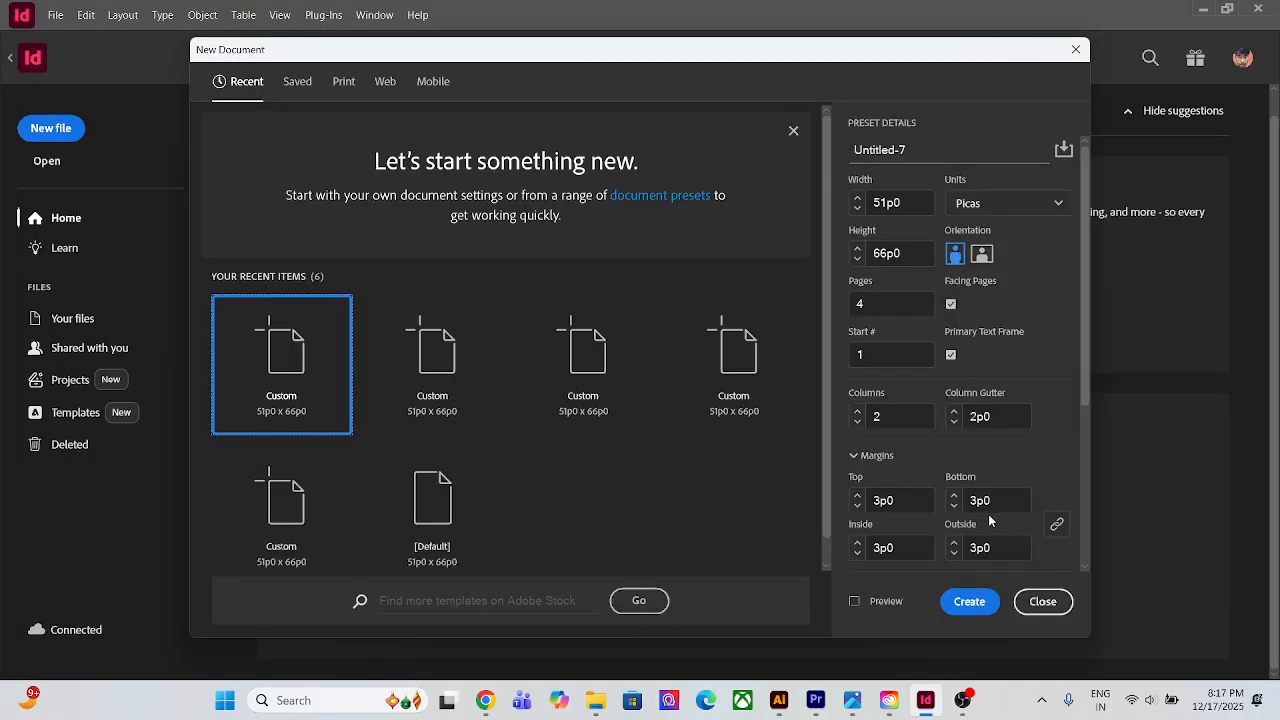
pyautogui.click(881, 497)
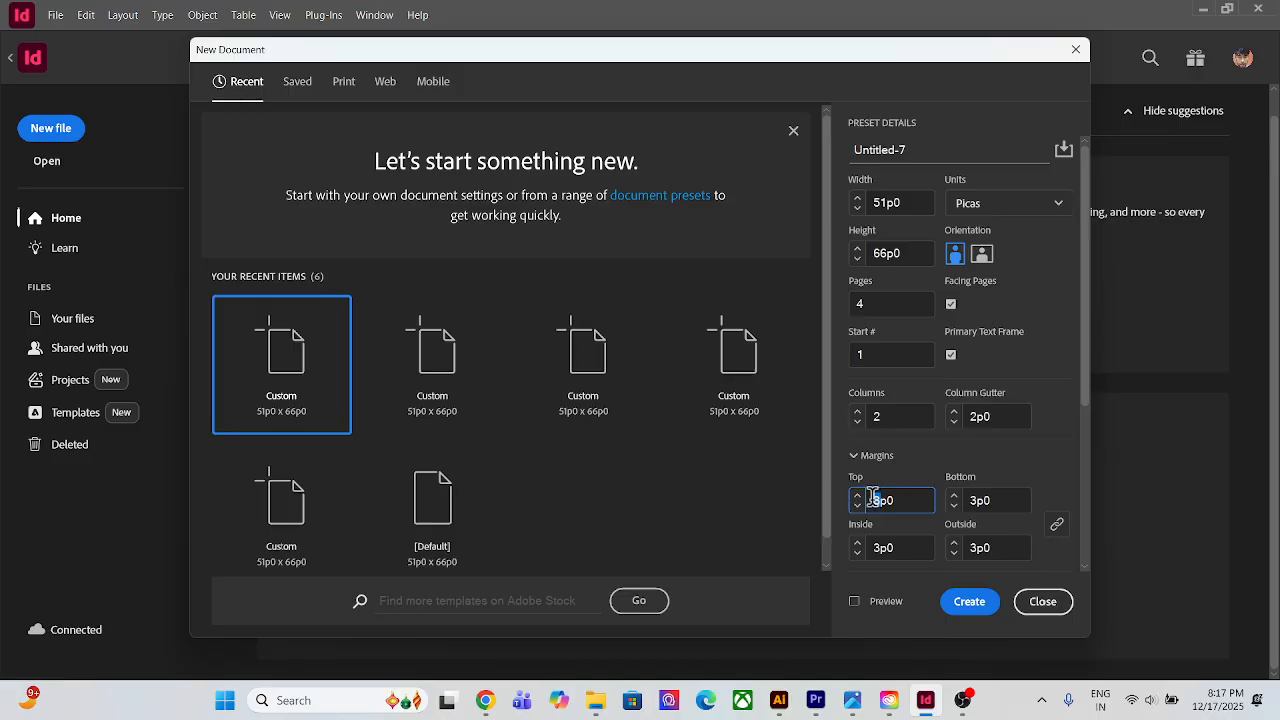
pyautogui.click(1059, 533)
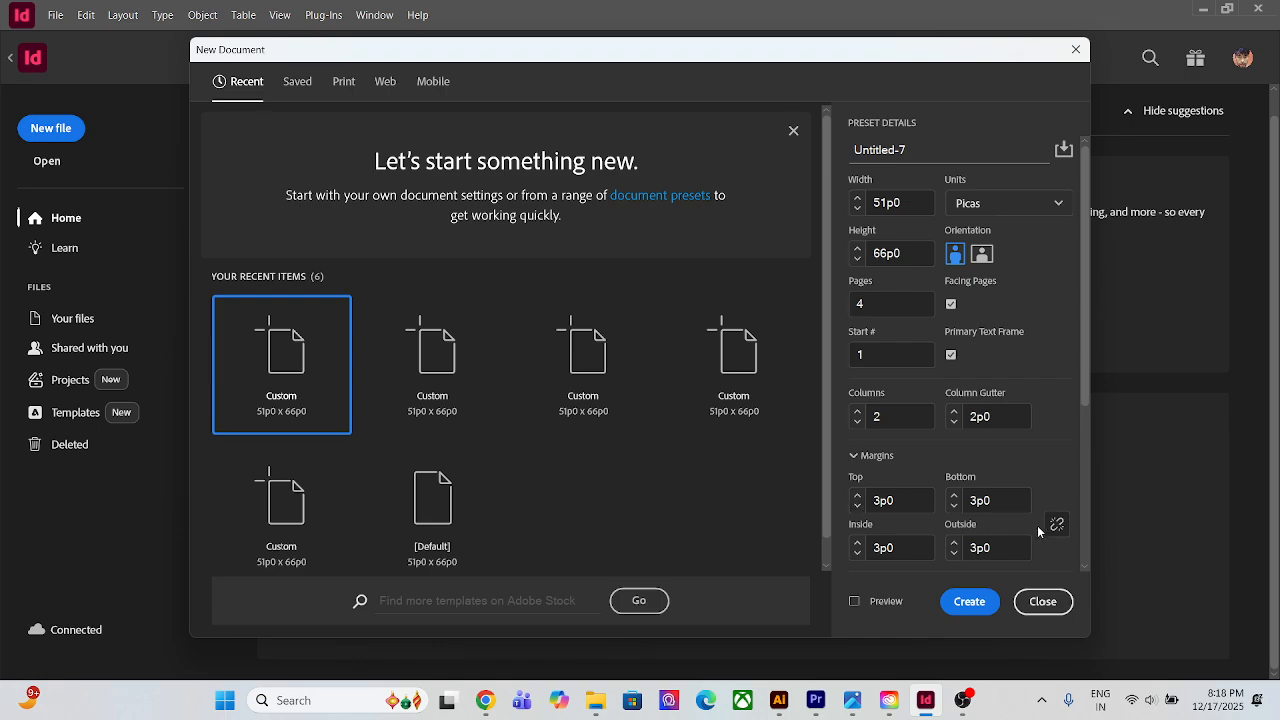
pyautogui.click(1056, 528)
pyautogui.click(1054, 527)
pyautogui.doubleClick(870, 500)
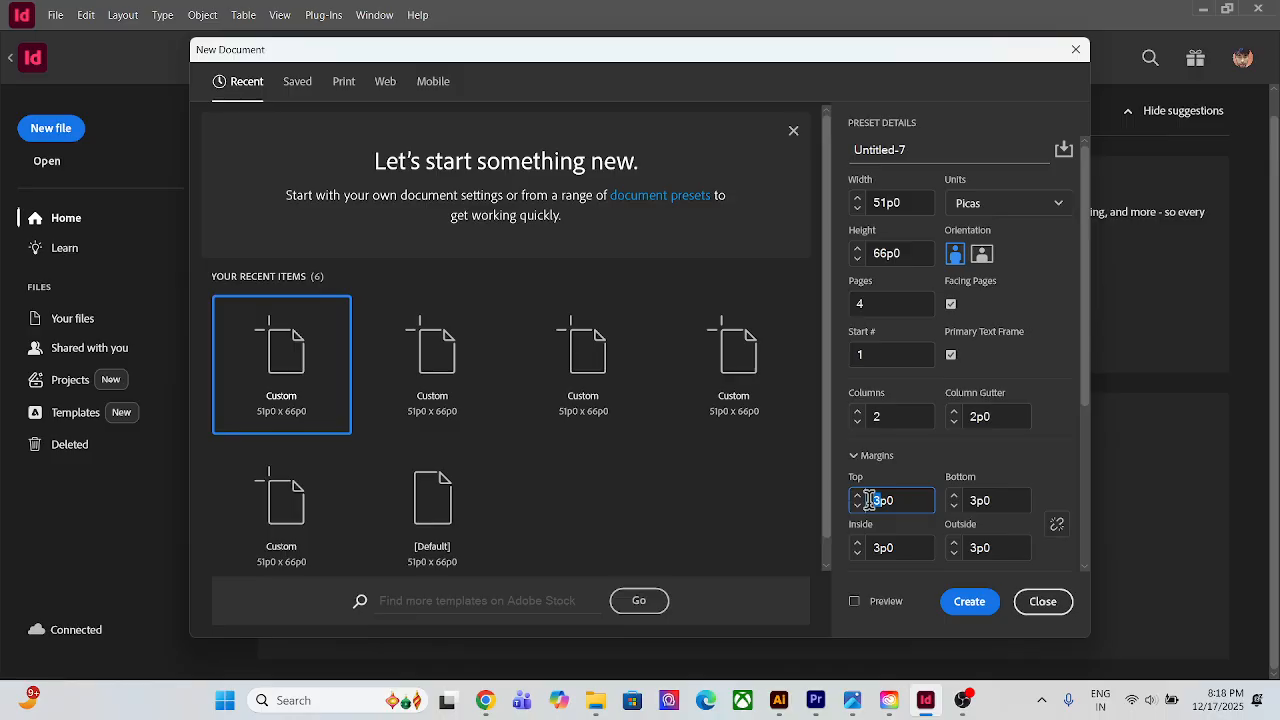
pyautogui.click(969, 603)
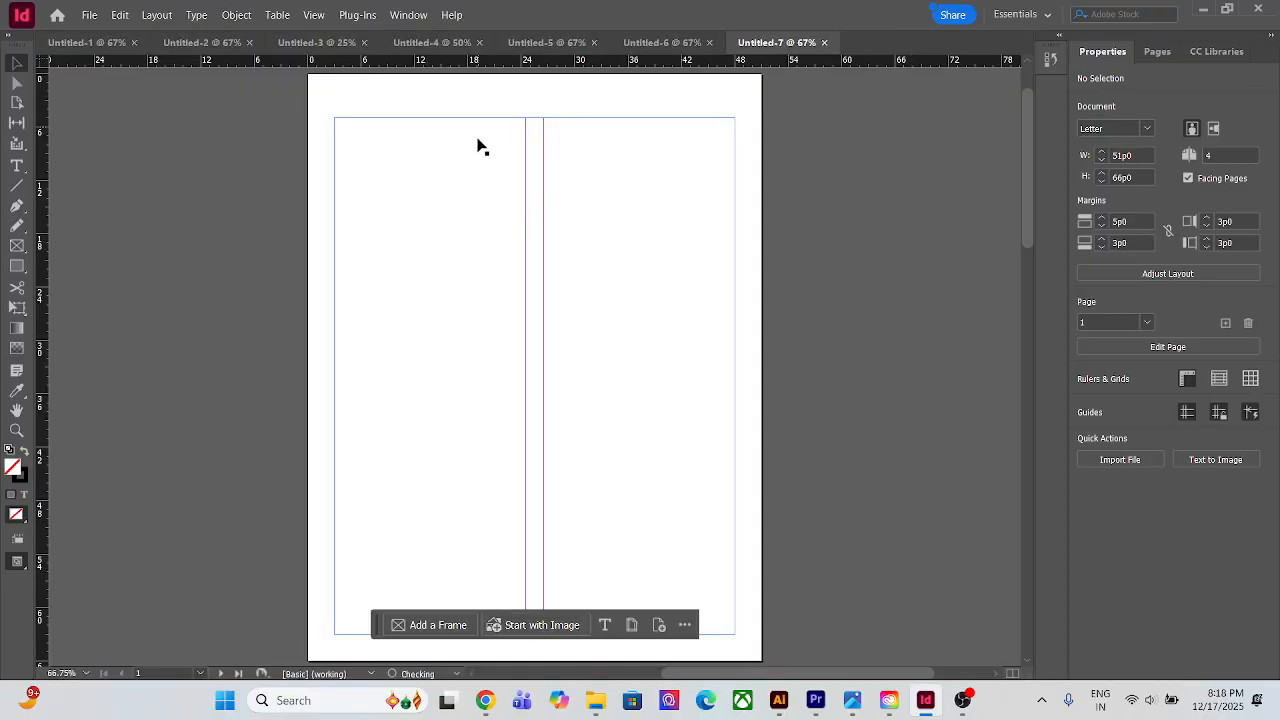
# Examine the top margin compared with the other margins across all pages of the new document
pyautogui.scroll(-4, 546, 303)
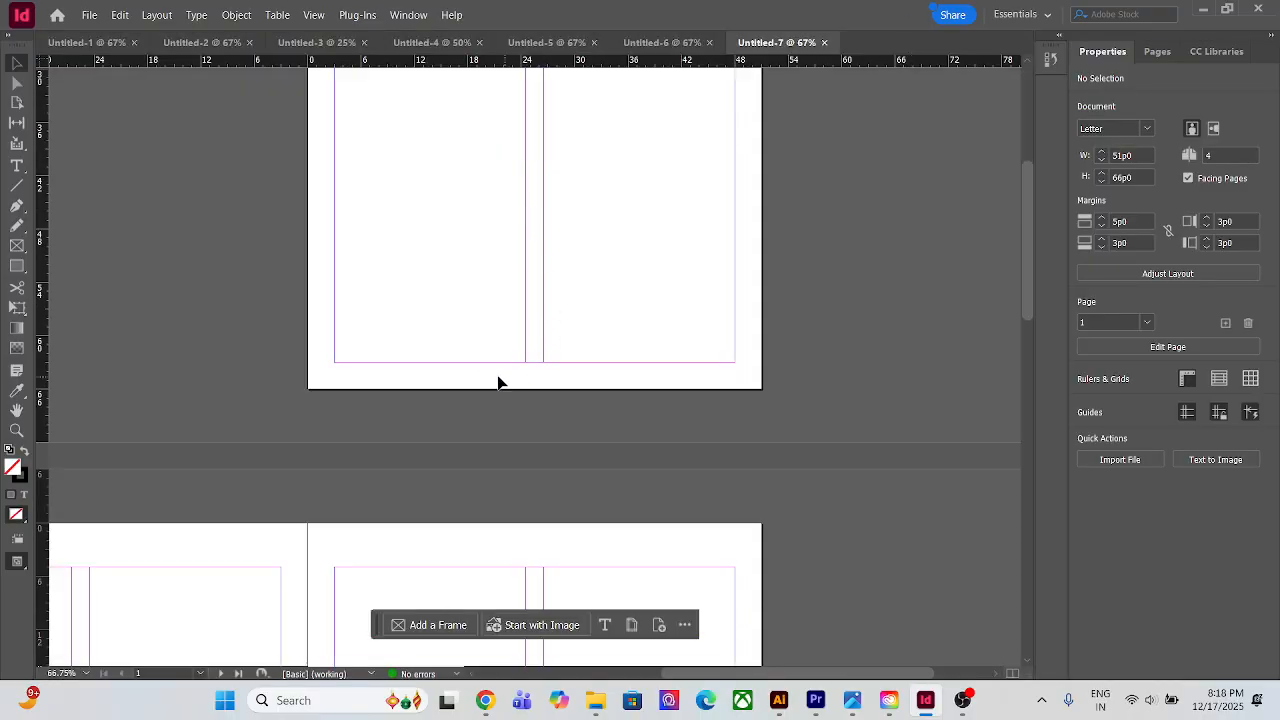
pyautogui.scroll(2, 505, 385)
pyautogui.scroll(3, 758, 315)
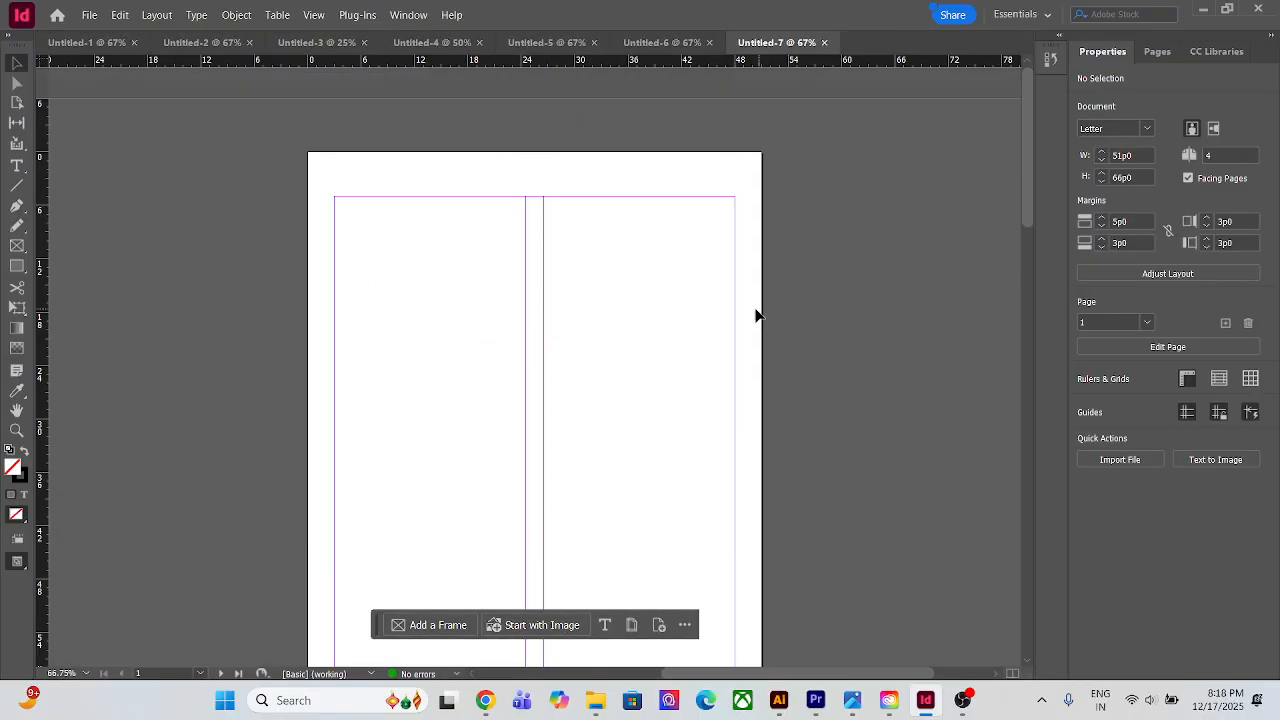
pyautogui.scroll(-14, 557, 189)
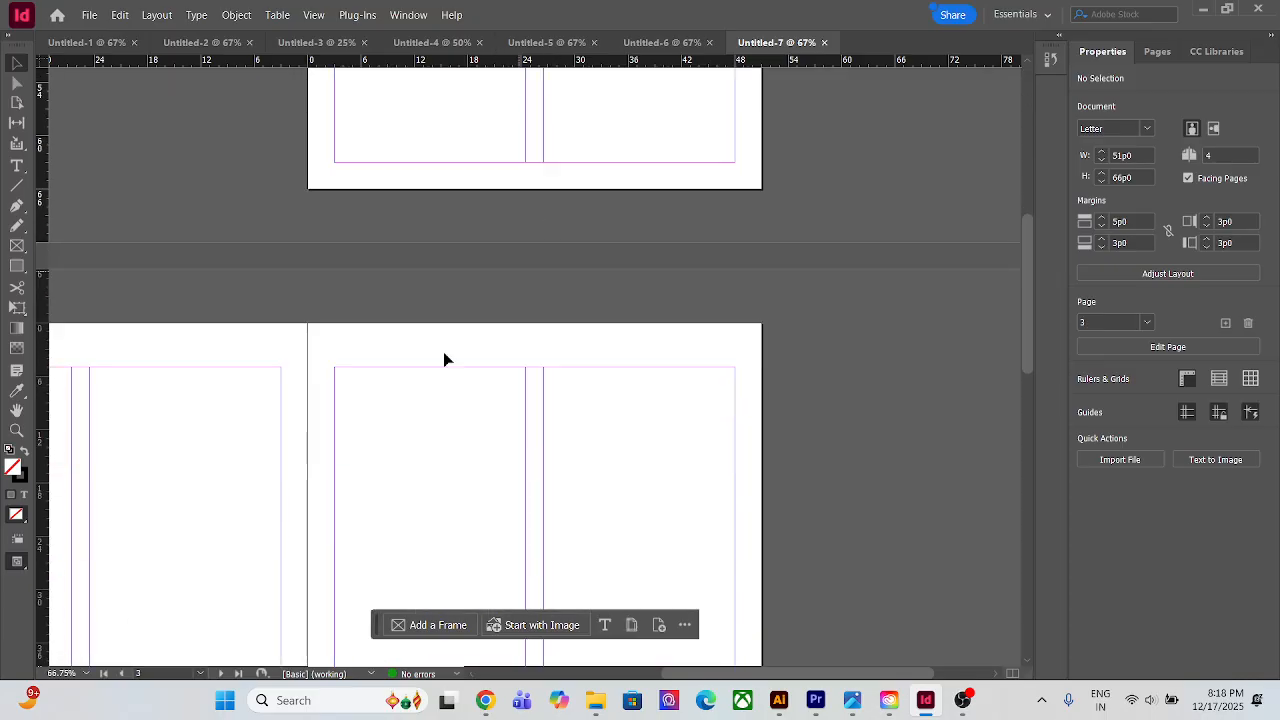
pyautogui.scroll(-20, 543, 431)
pyautogui.scroll(4, 257, 336)
pyautogui.scroll(20, 256, 336)
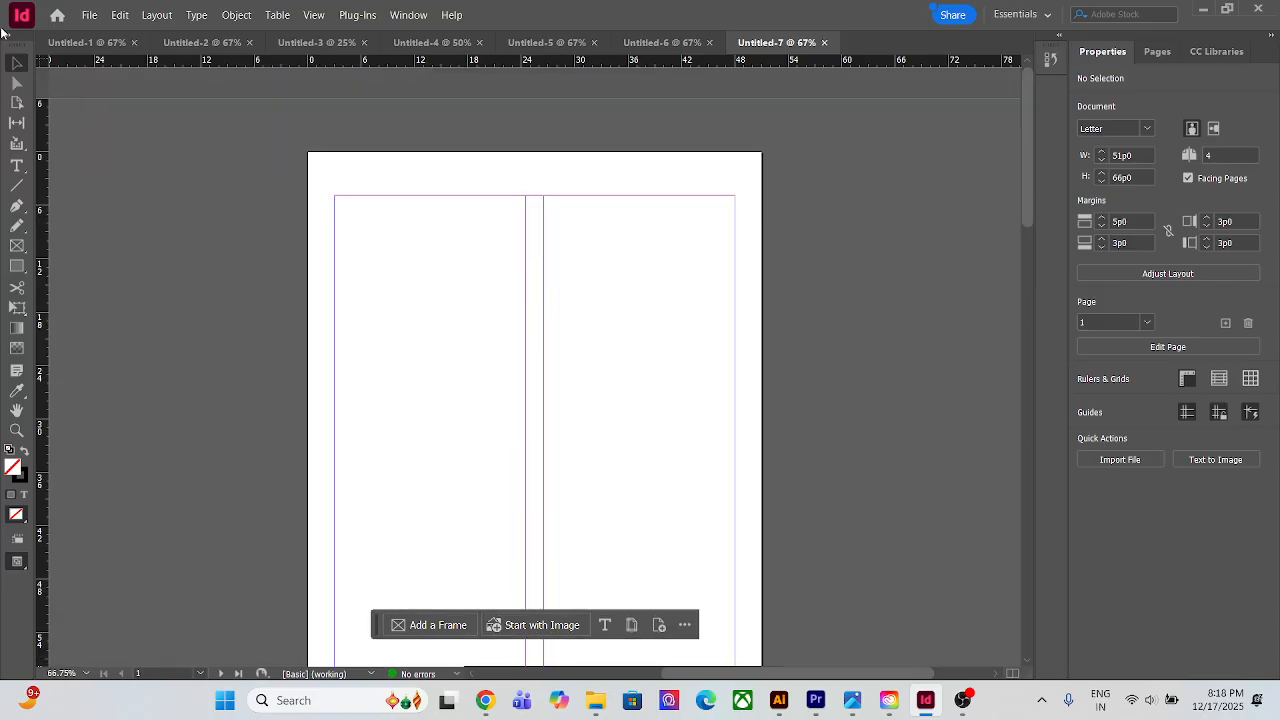
# Start another new document and link its margins so all four sides use 5p0
pyautogui.click(56, 16)
pyautogui.click(50, 128)
pyautogui.scroll(-1, 543, 457)
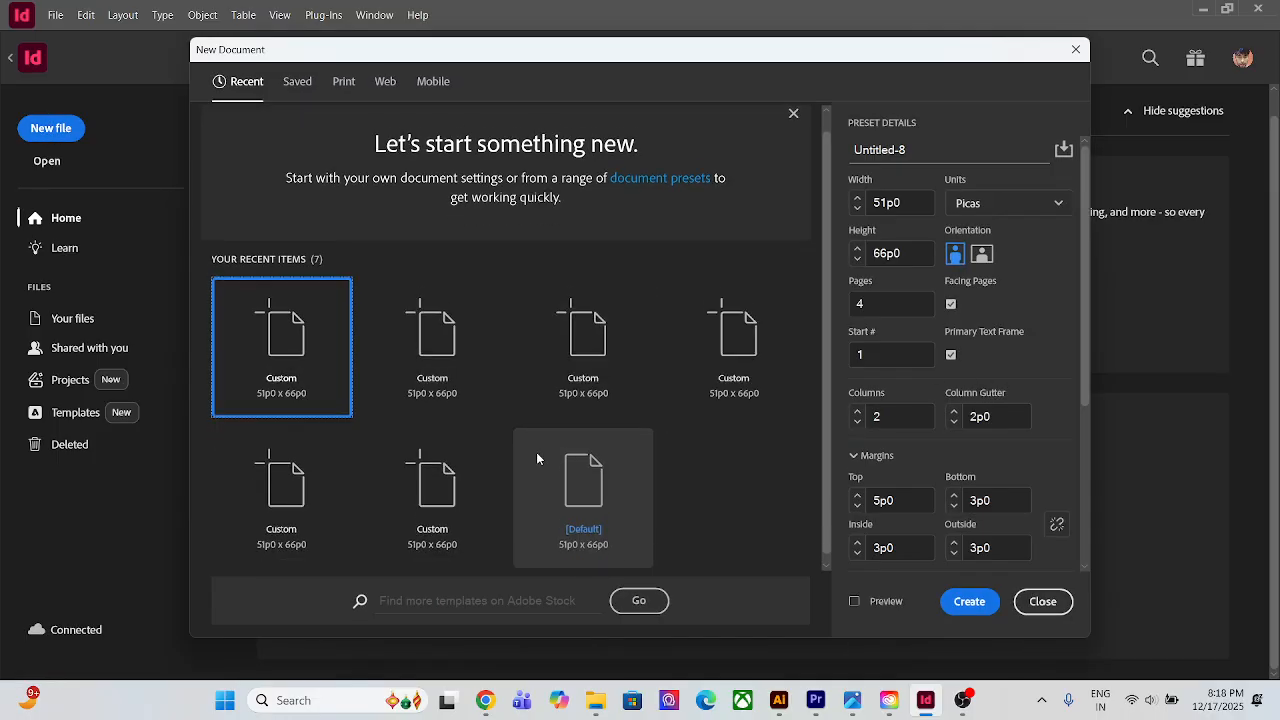
pyautogui.scroll(-1, 944, 364)
pyautogui.scroll(-10, 940, 378)
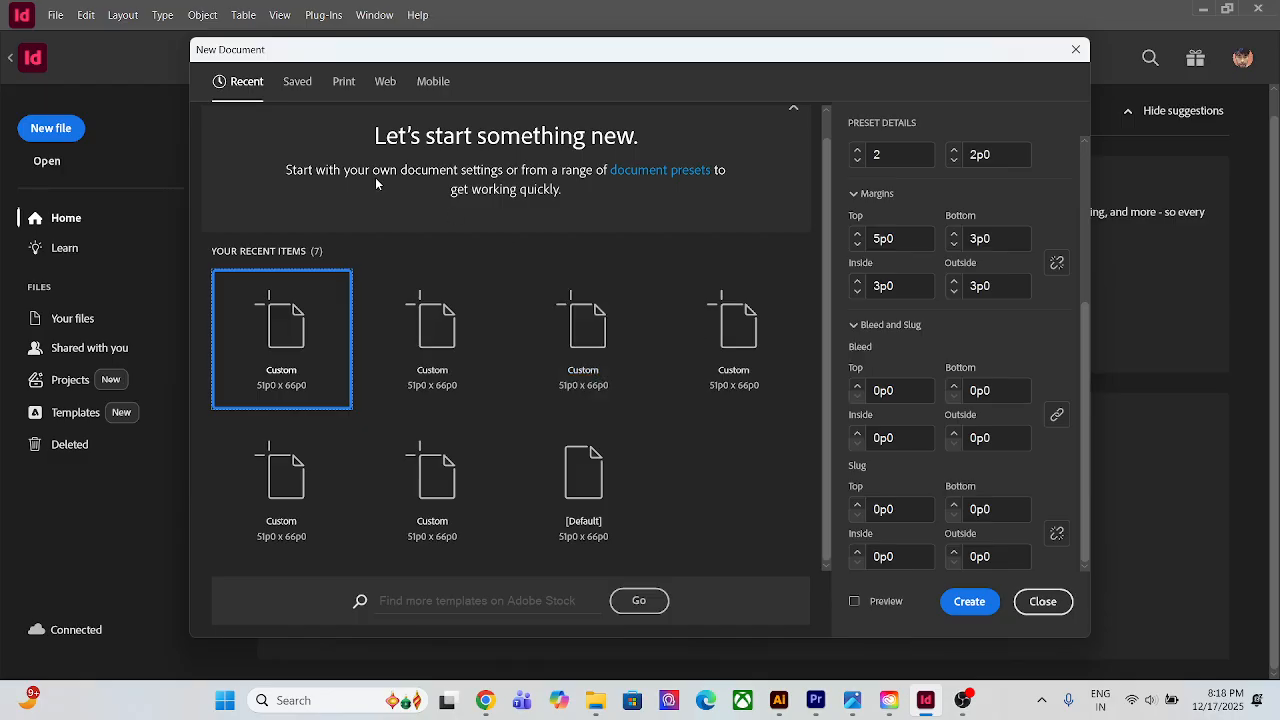
pyautogui.click(876, 388)
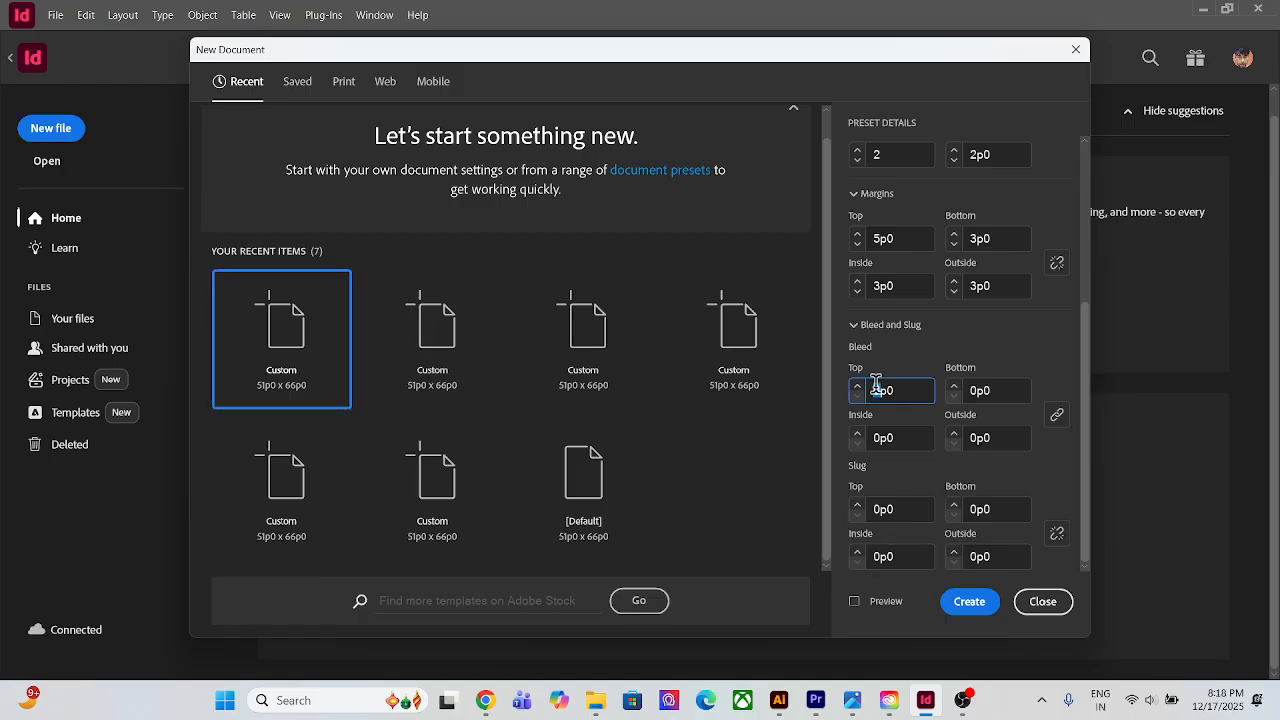
pyautogui.click(1057, 264)
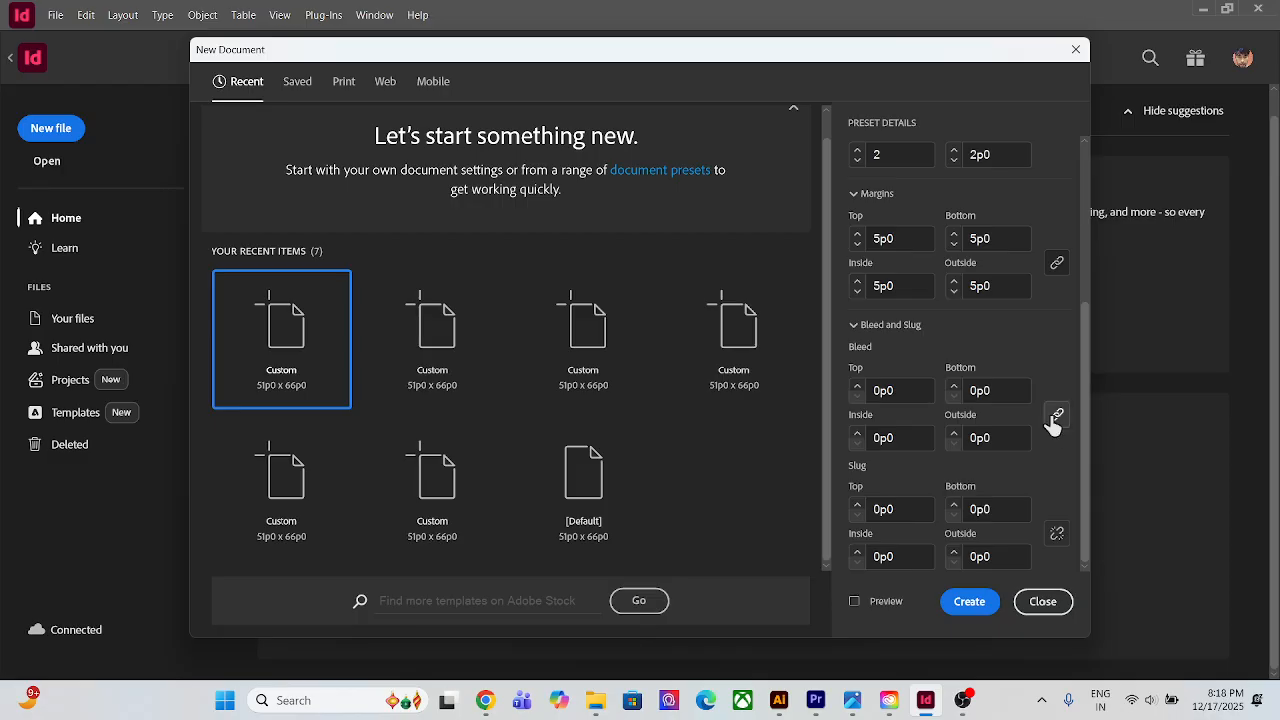
# Set the linked bleed to 1p0 on all four sides and create the document
pyautogui.click(868, 390)
pyautogui.write('1')
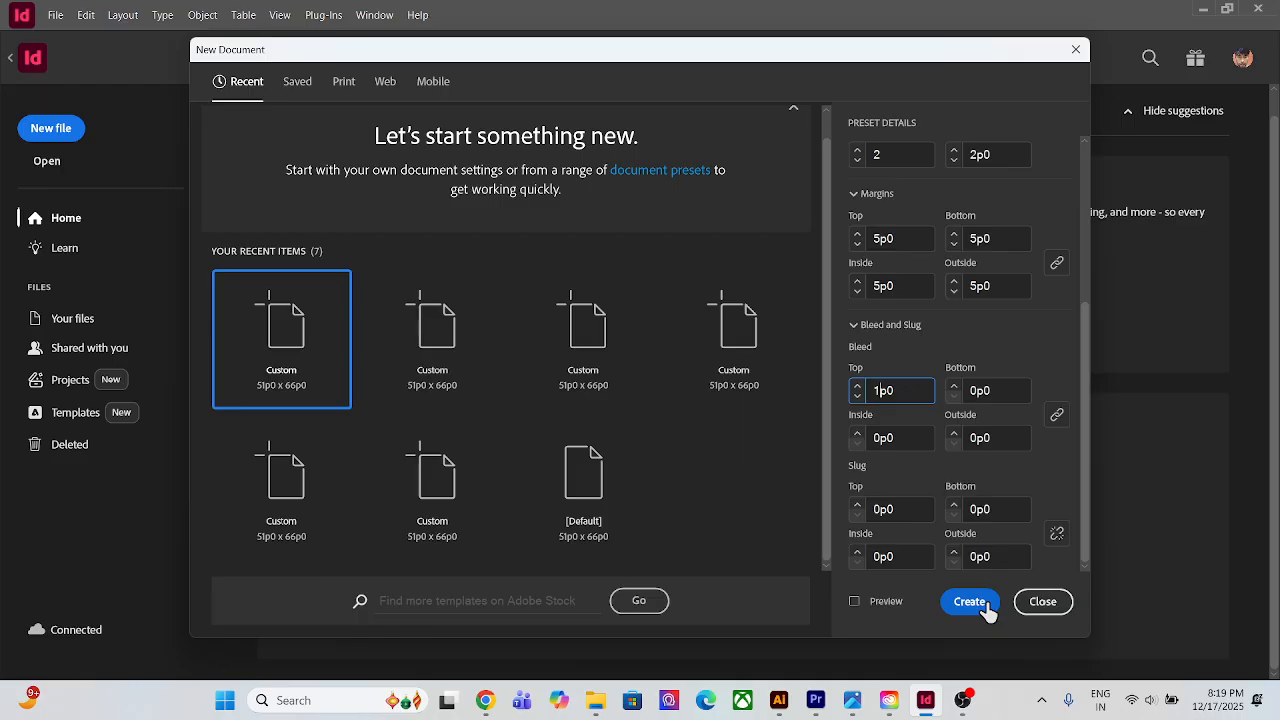
pyautogui.click(1057, 368)
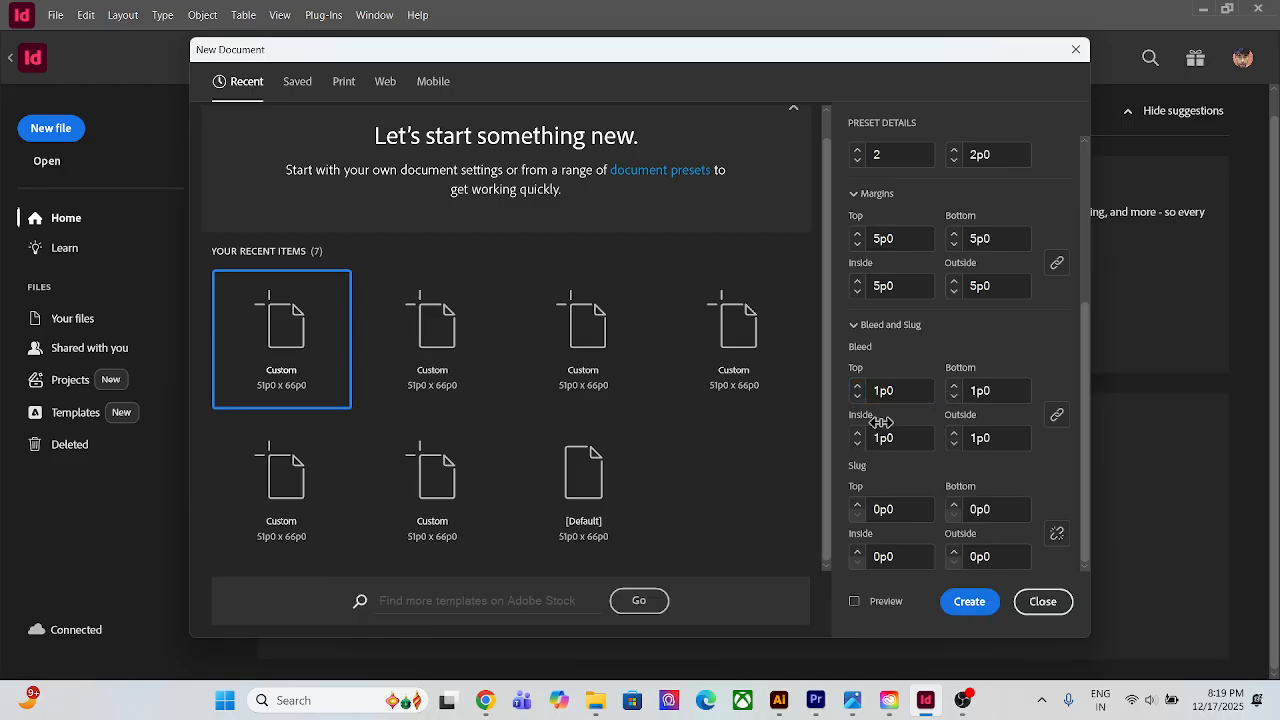
pyautogui.click(966, 605)
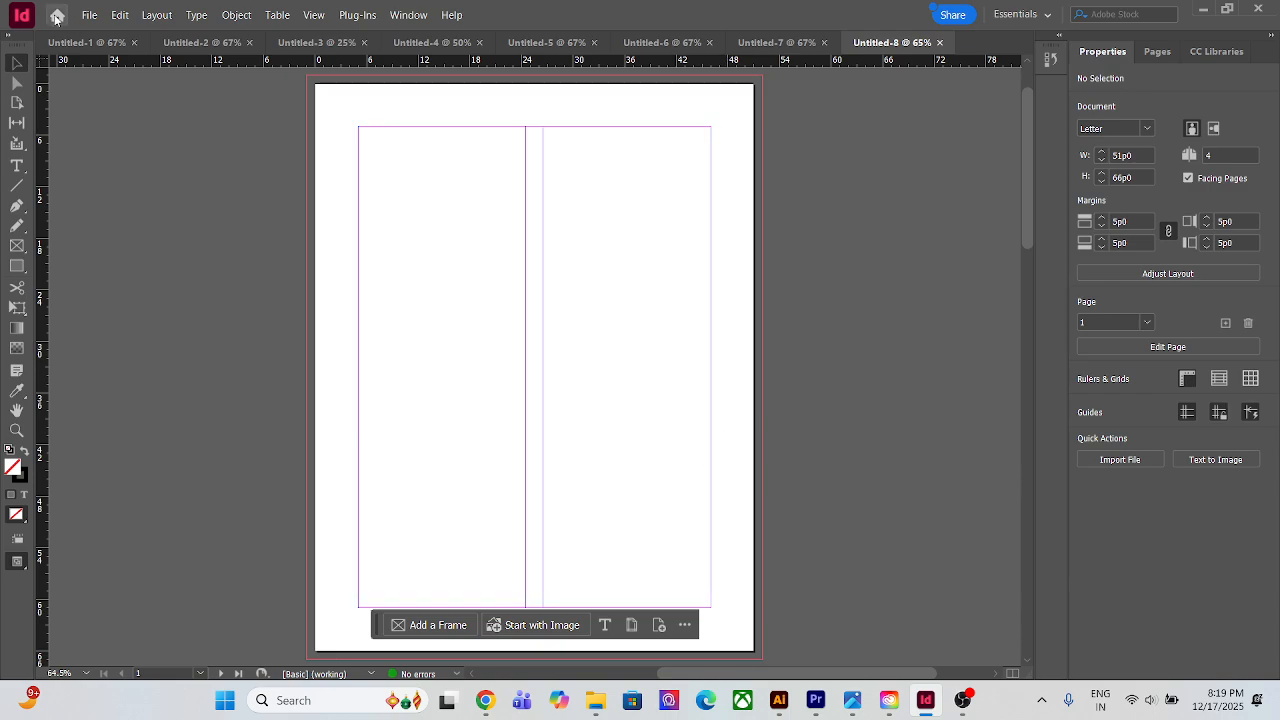
# Close the Untitled-1 to Untitled-7 documents, keeping only Untitled-8 open
pyautogui.click(820, 43)
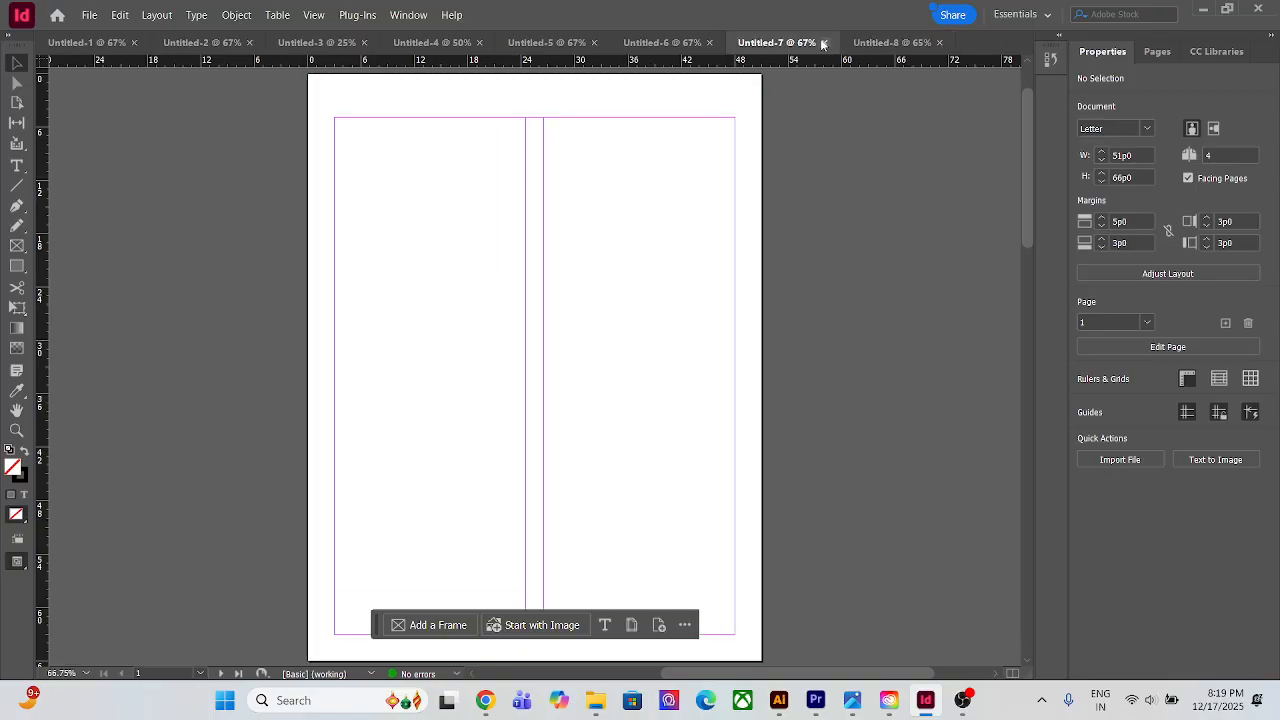
pyautogui.click(824, 43)
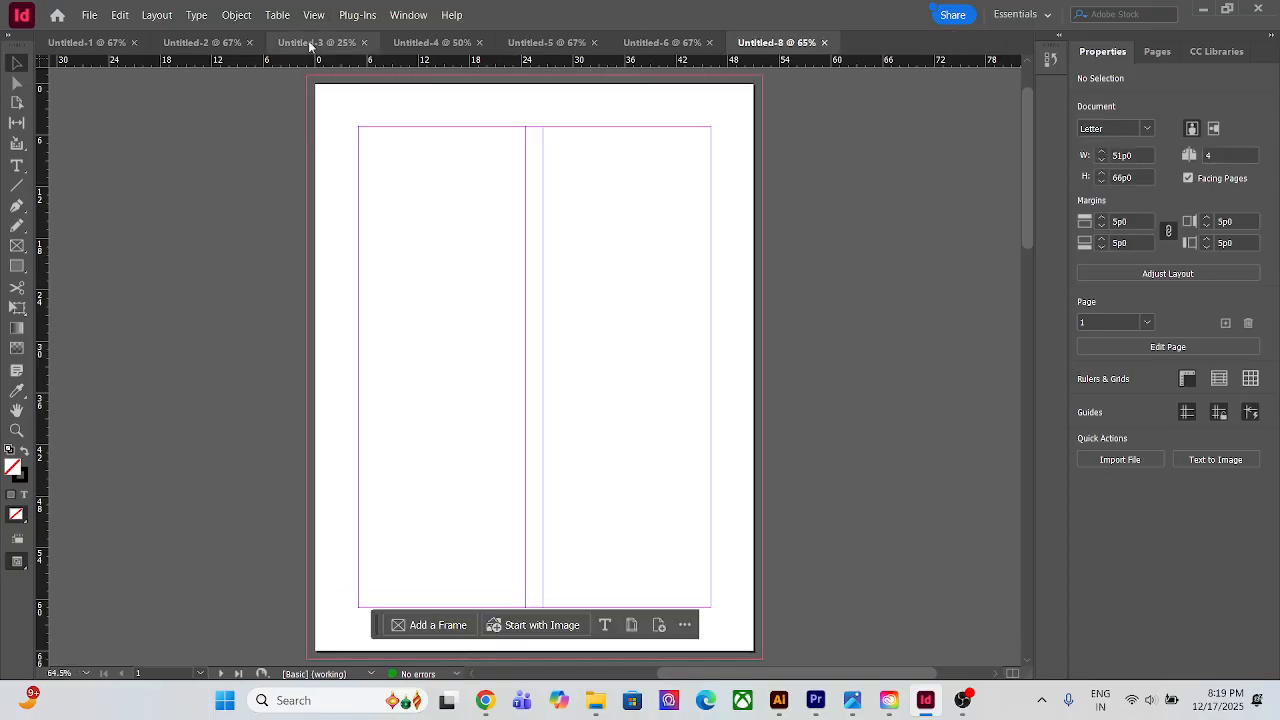
pyautogui.click(133, 43)
pyautogui.click(133, 43)
pyautogui.click(133, 43)
pyautogui.click(133, 43)
pyautogui.click(133, 43)
pyautogui.click(133, 43)
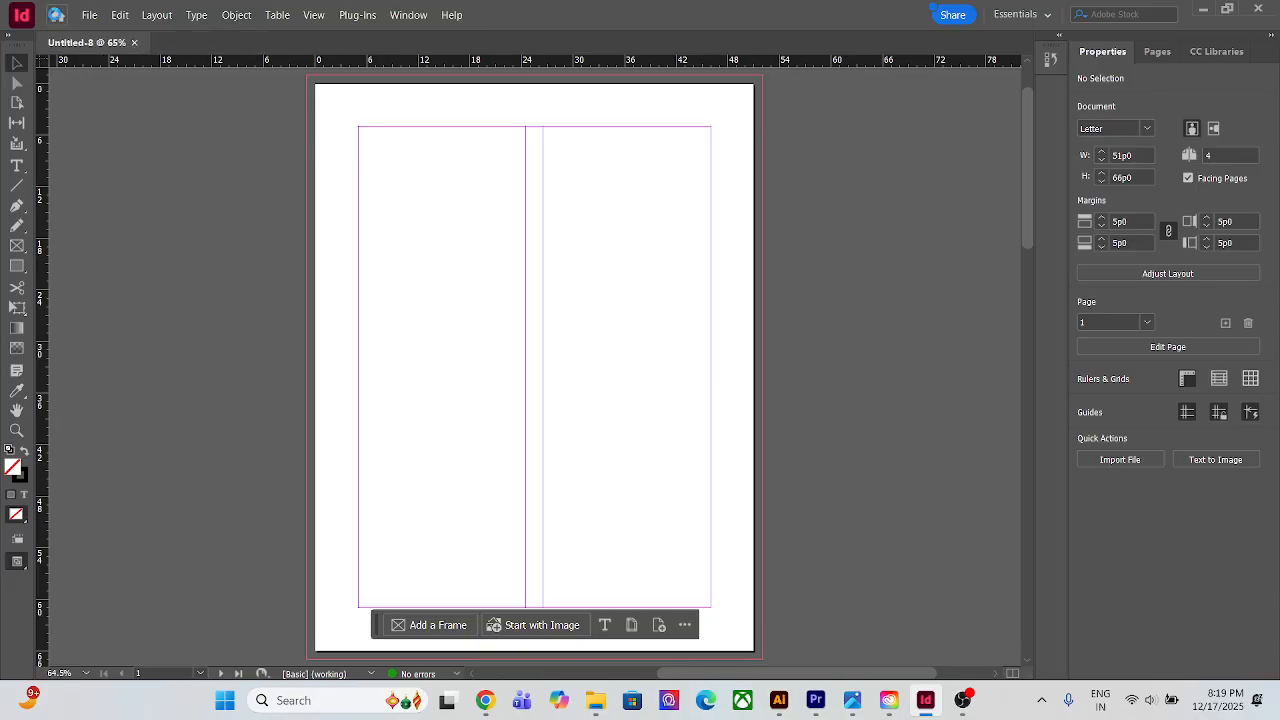
# Create another document with the slug values linked and set to 3p0 on all four sides
pyautogui.press('Tab')
pyautogui.hotkey('ctrl', 'w')
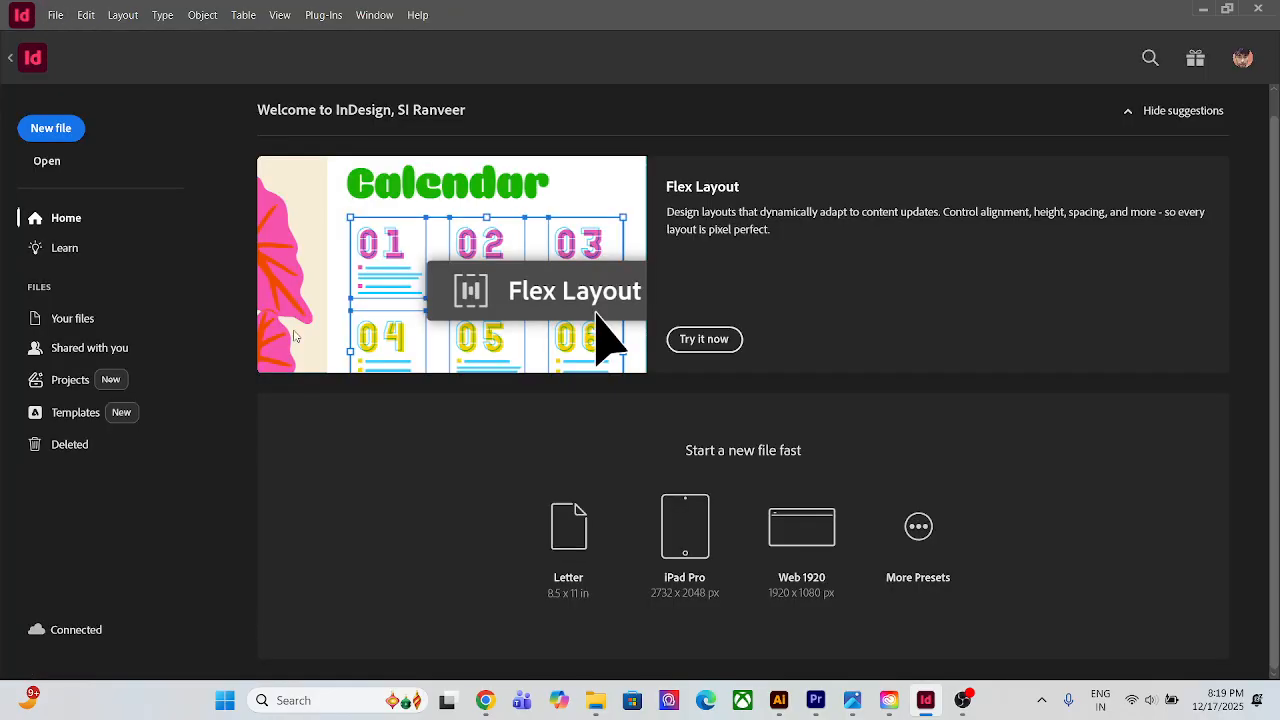
pyautogui.click(52, 136)
pyautogui.scroll(-3, 910, 460)
pyautogui.scroll(-3, 870, 465)
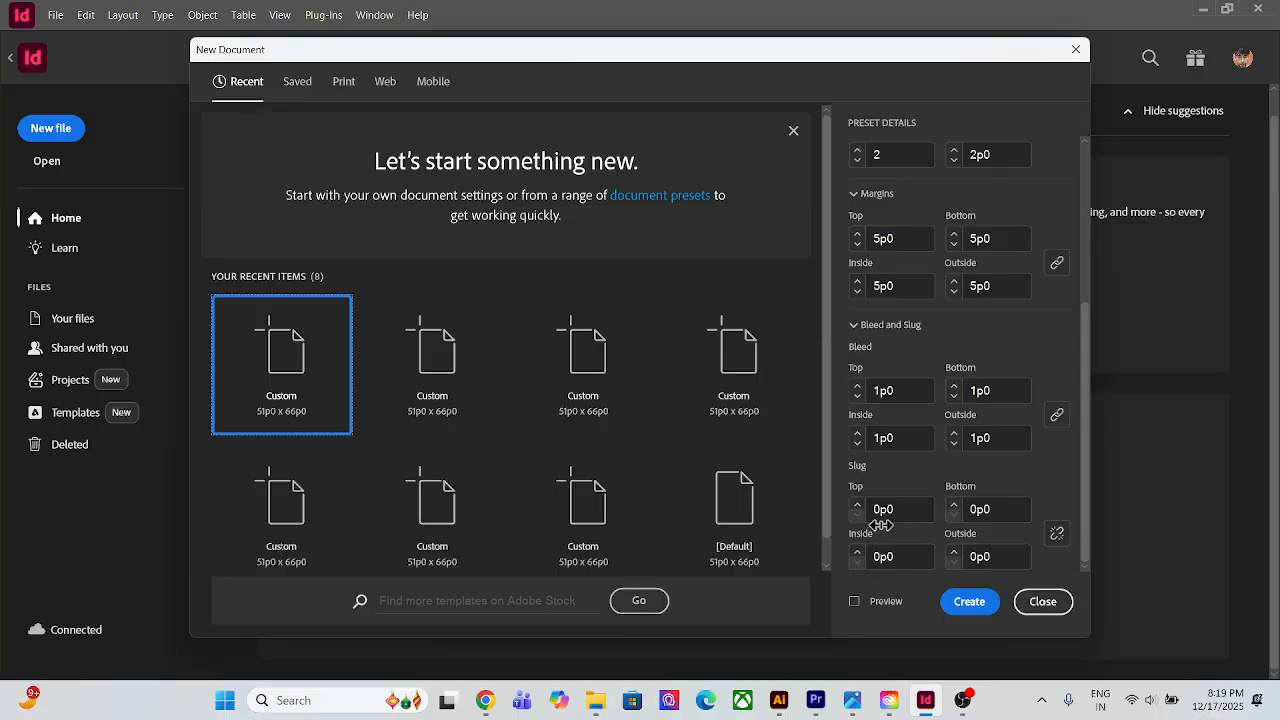
pyautogui.moveTo(880, 511); pyautogui.dragTo(866, 509)
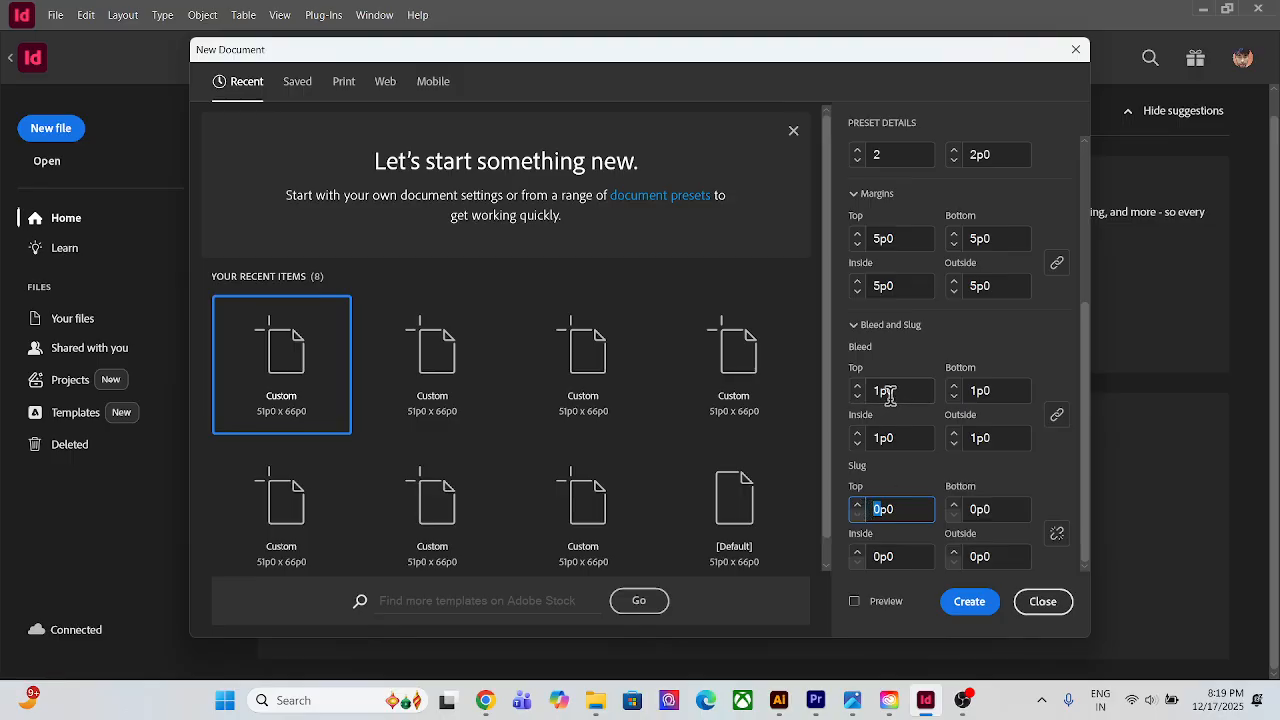
pyautogui.write('3')
pyautogui.click(1056, 533)
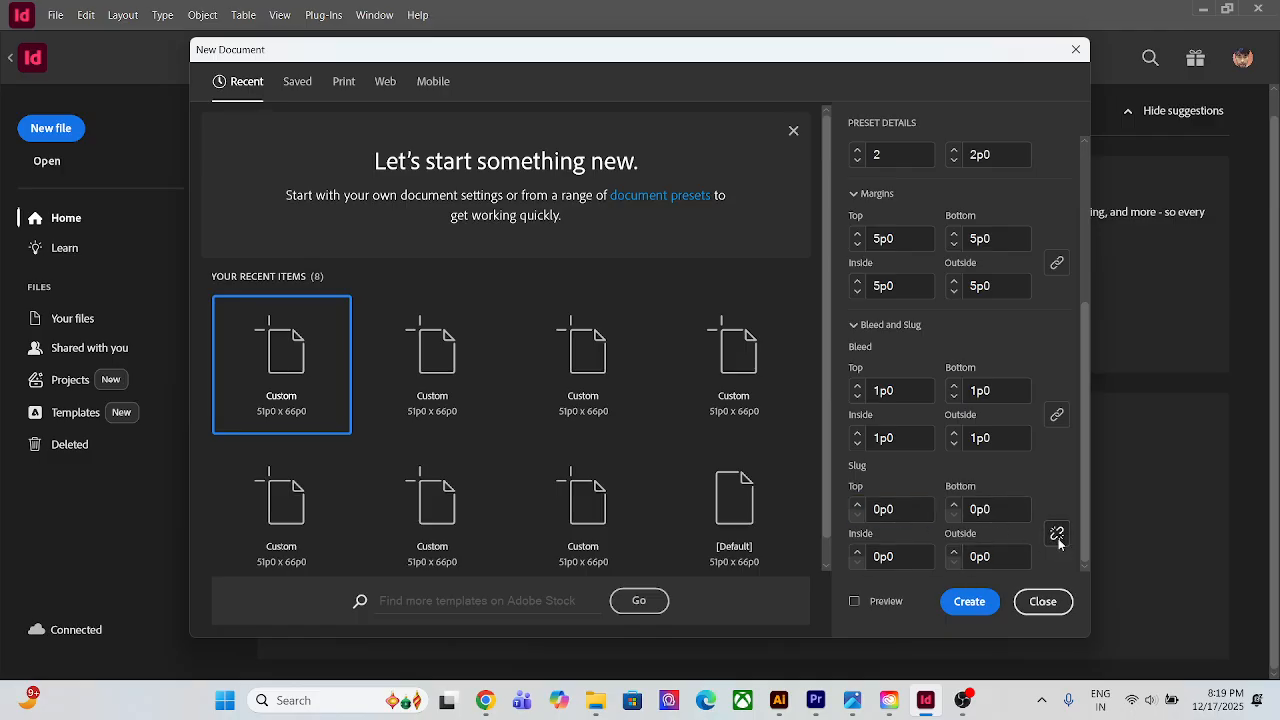
pyautogui.click(876, 507)
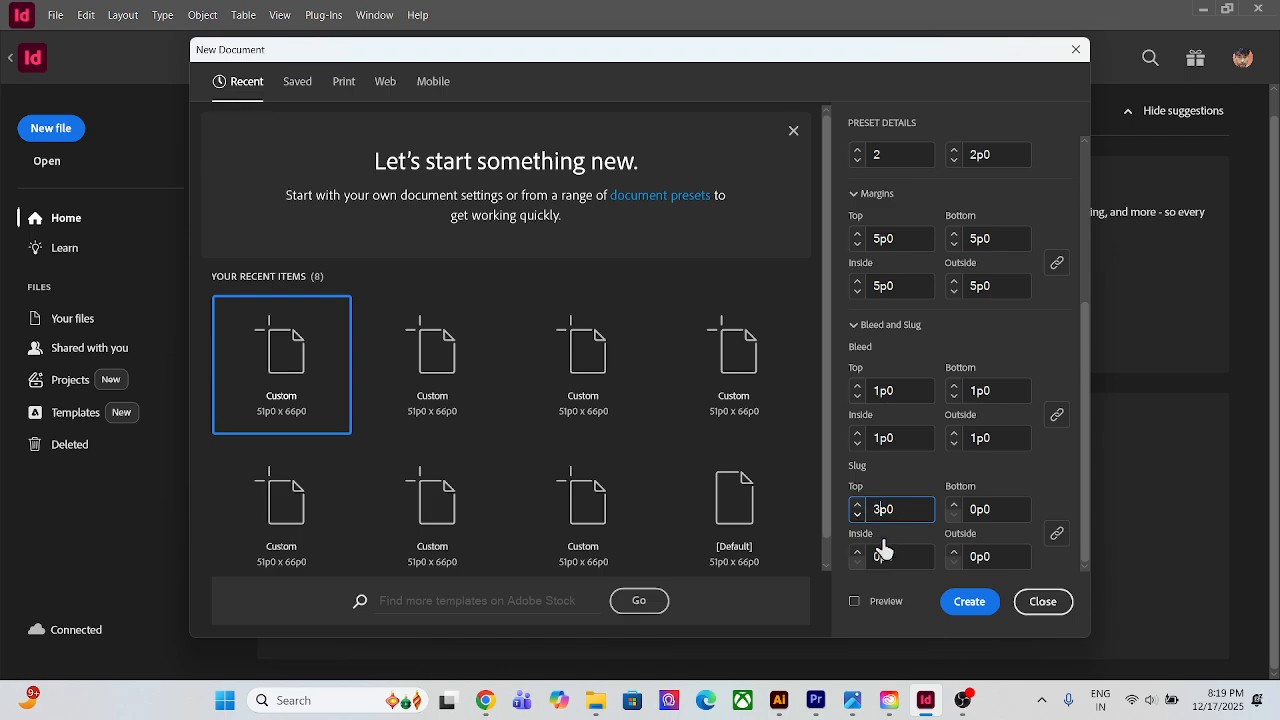
pyautogui.click(1000, 476)
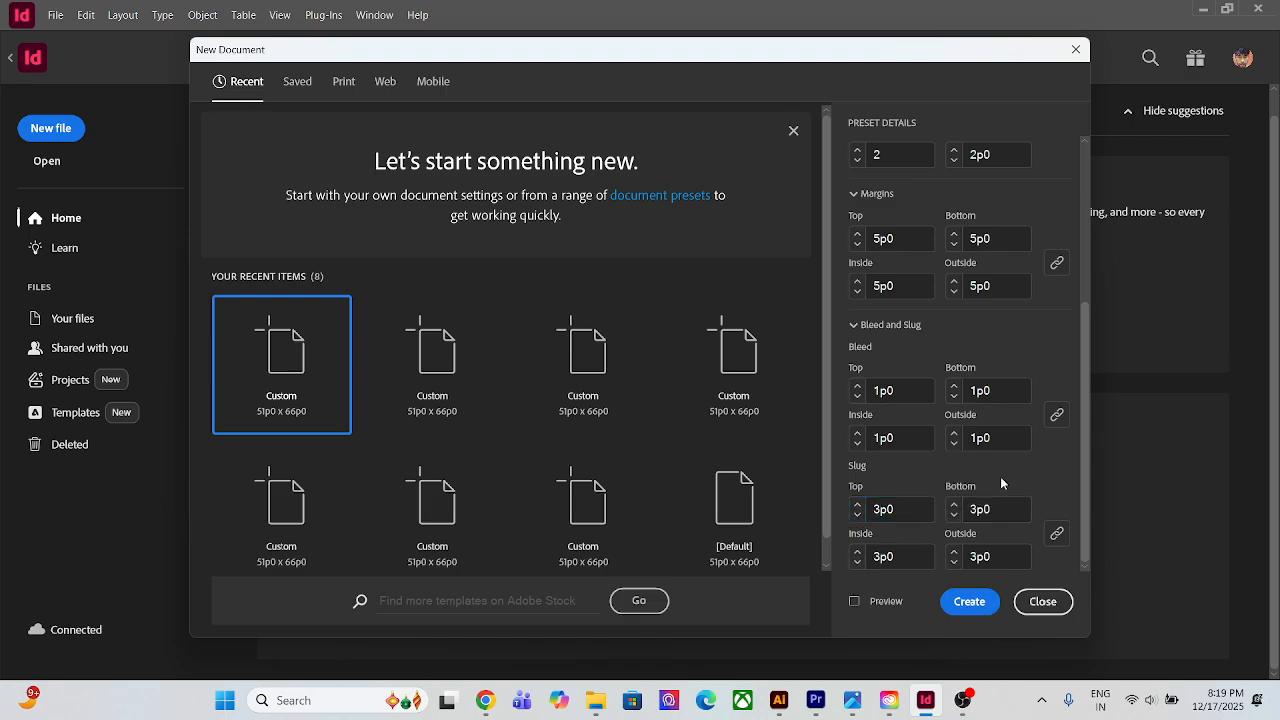
pyautogui.click(968, 602)
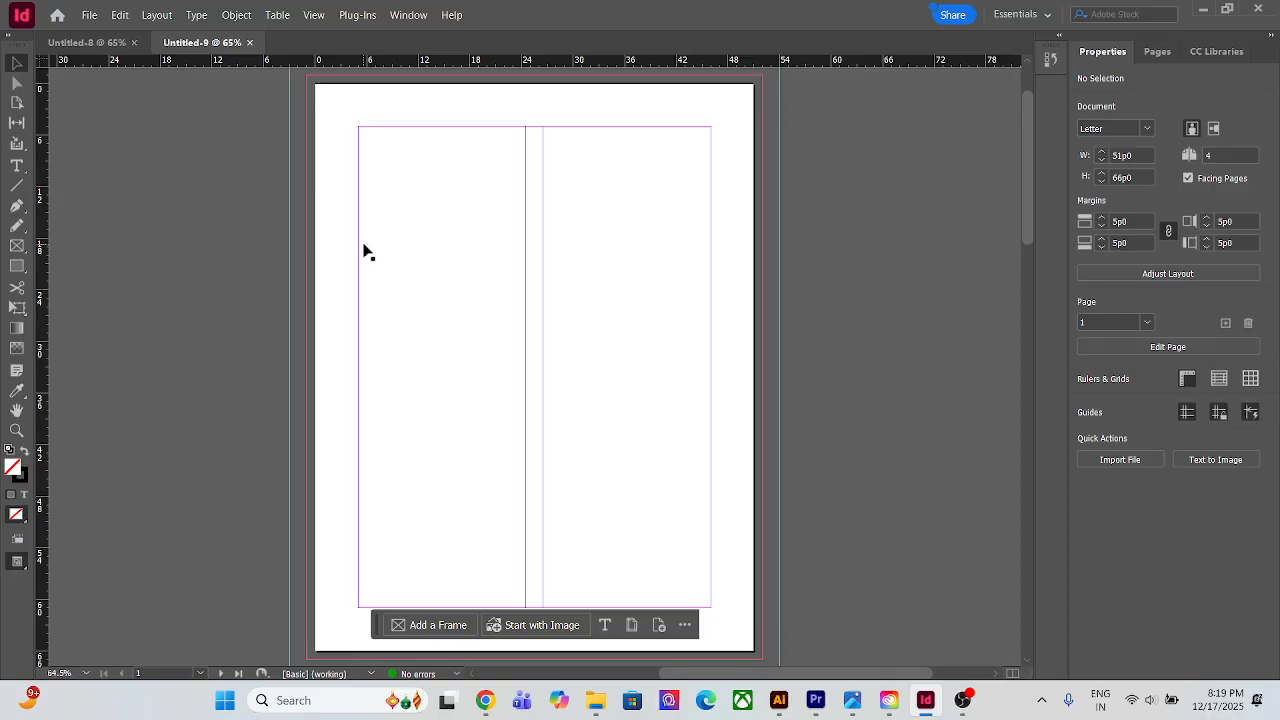
# Examine the slug, bleed and margin guides around the first page and select its two-column text frame
pyautogui.scroll(2, 365, 245)
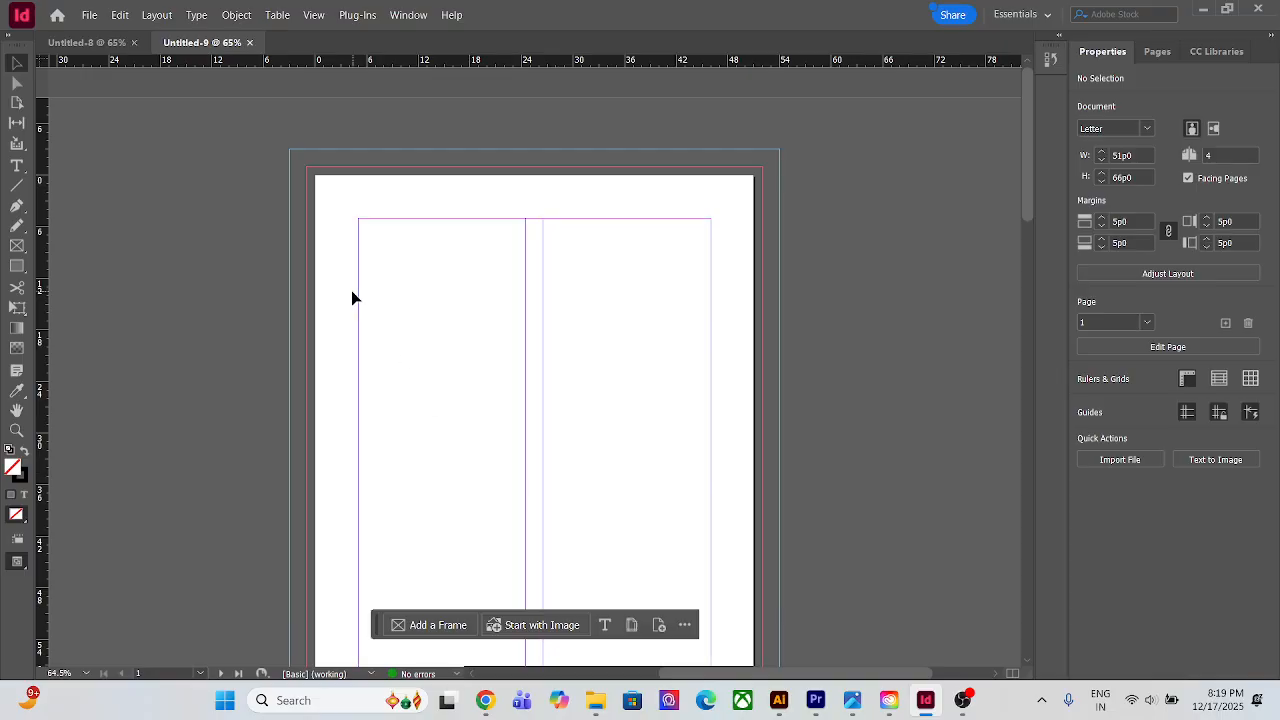
pyautogui.scroll(-5, 355, 285)
pyautogui.scroll(4, 405, 230)
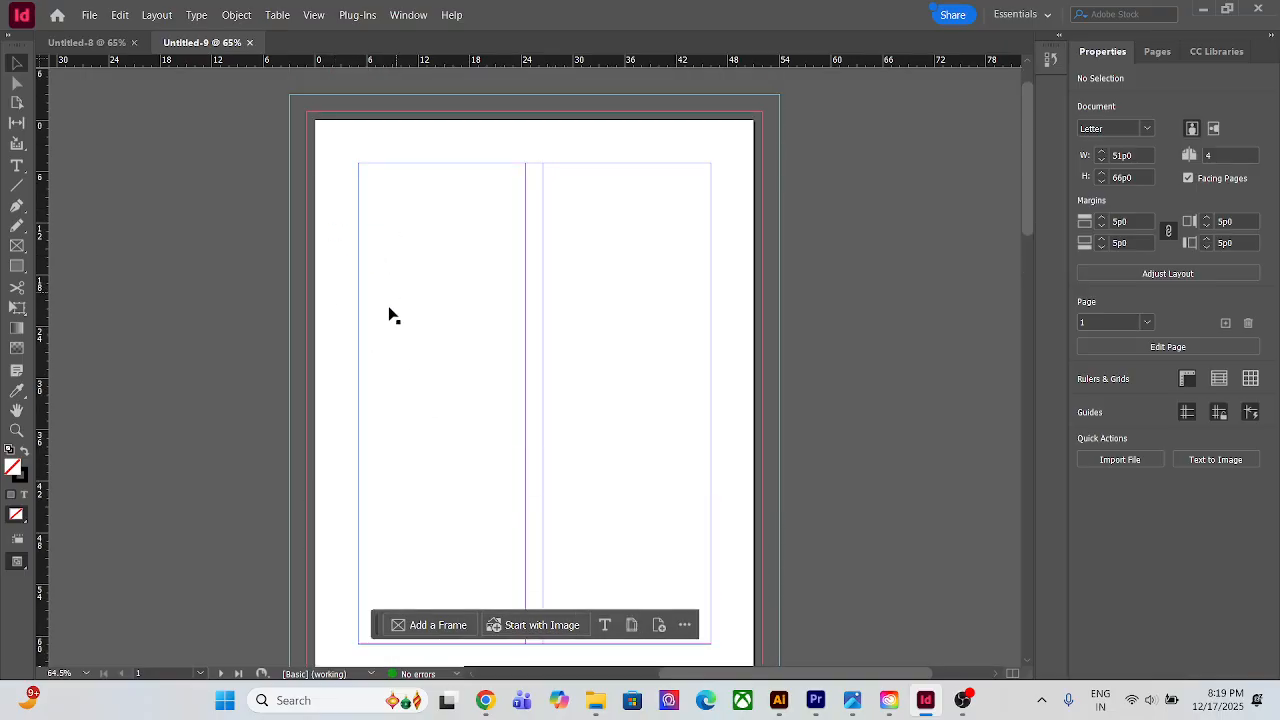
pyautogui.click(503, 277)
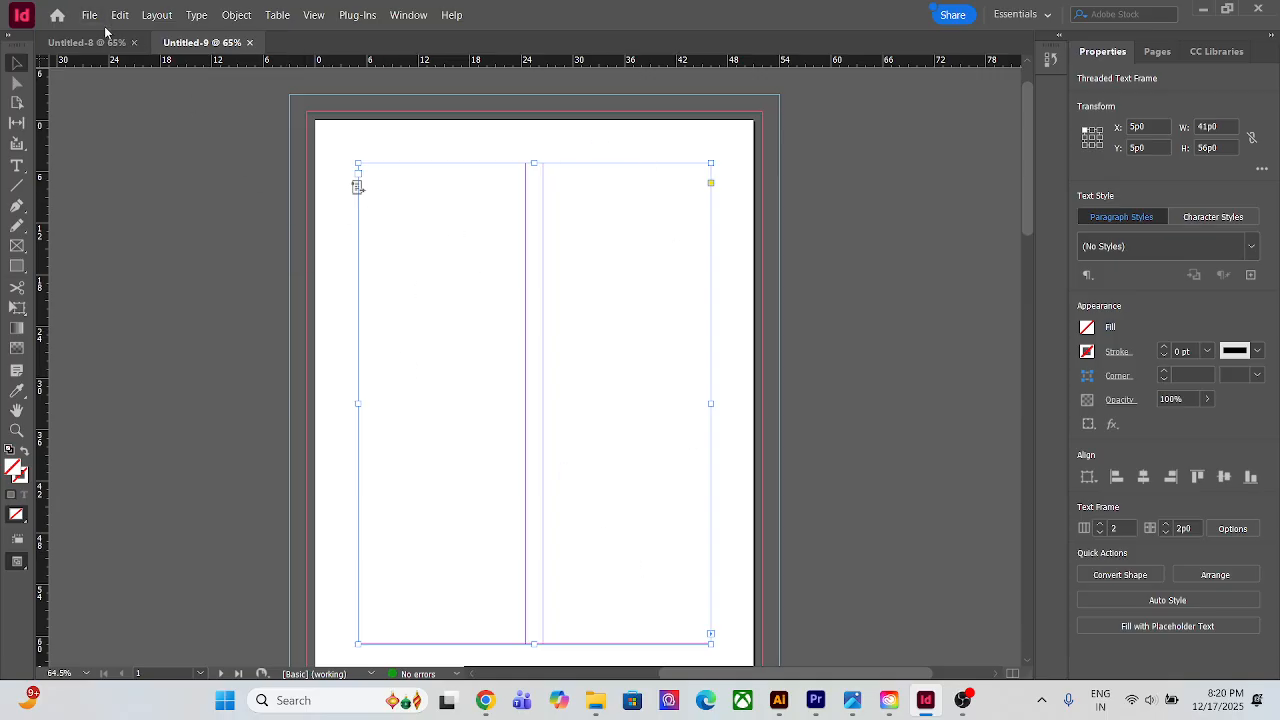
# Start another new document and set its linked bleed to 0p0 on all four sides
pyautogui.click(56, 17)
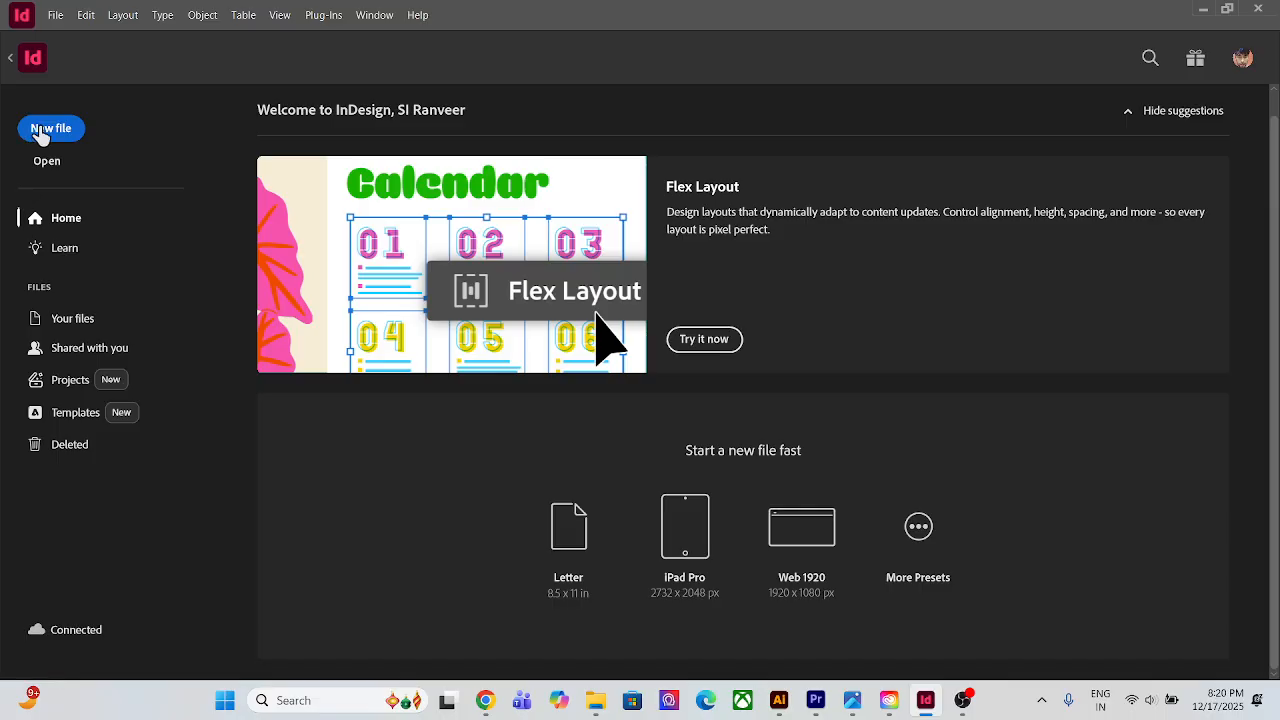
pyautogui.click(42, 134)
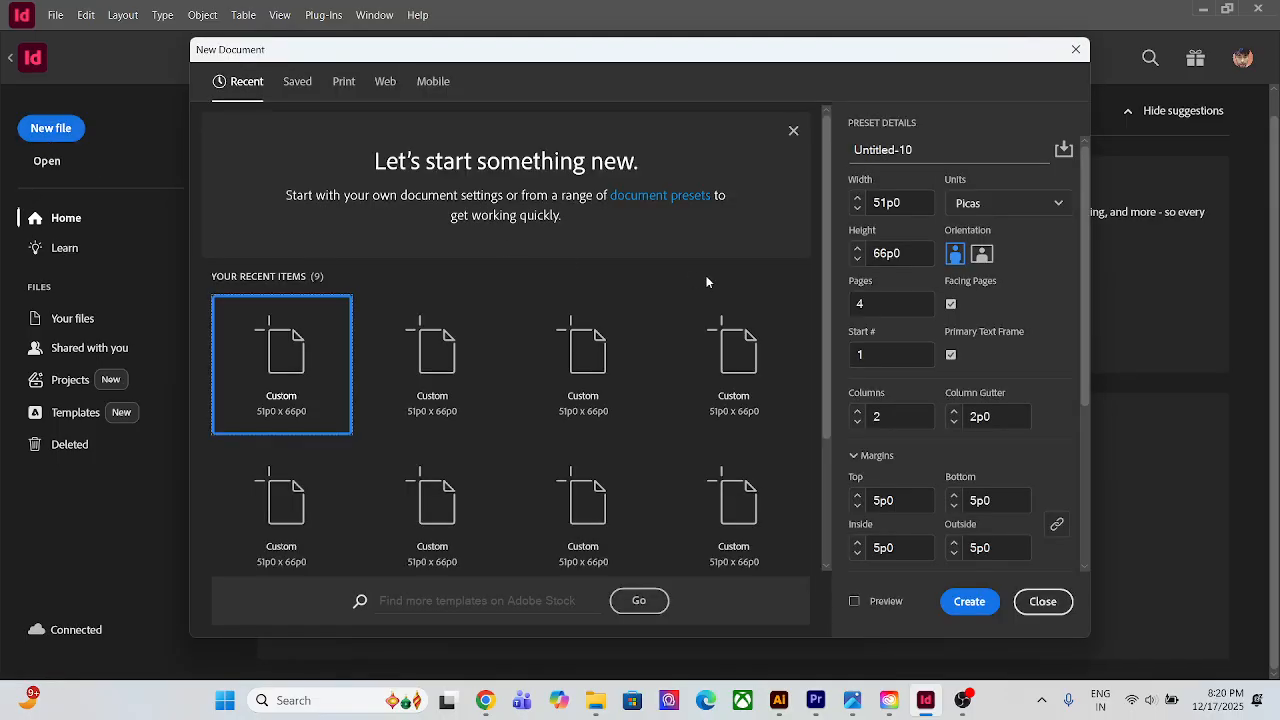
pyautogui.scroll(-5, 1043, 470)
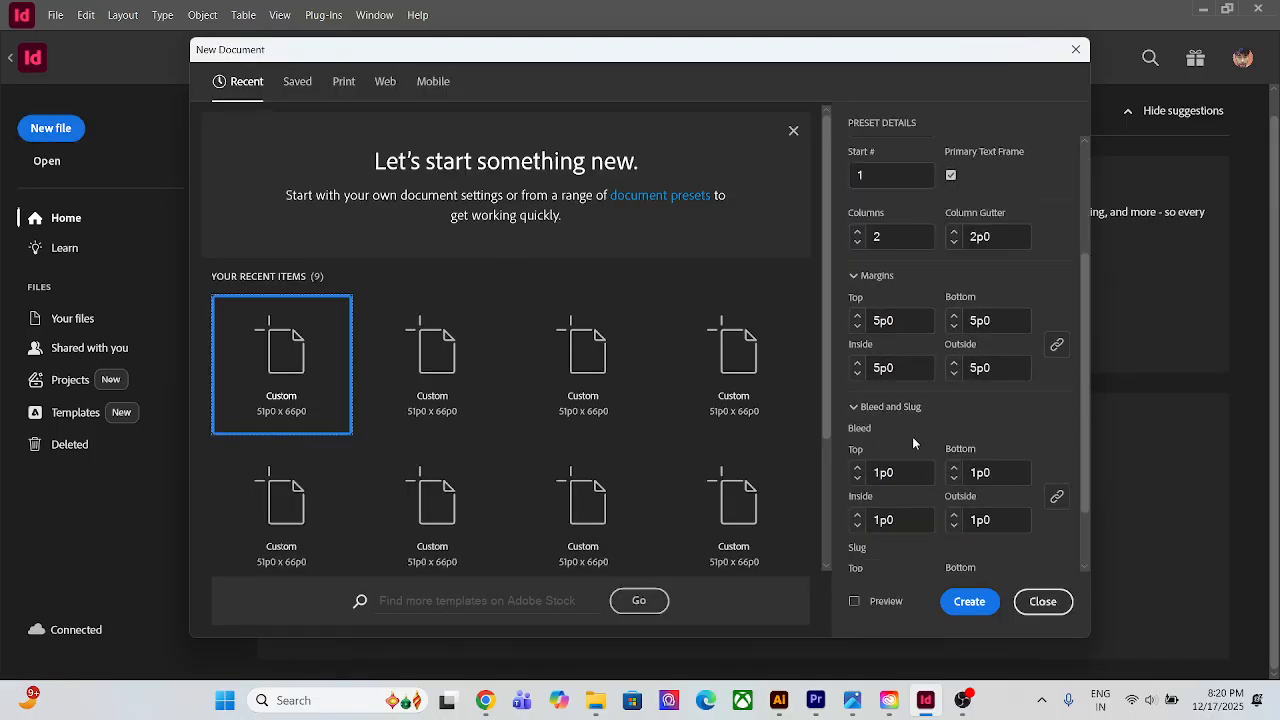
pyautogui.scroll(-2, 902, 430)
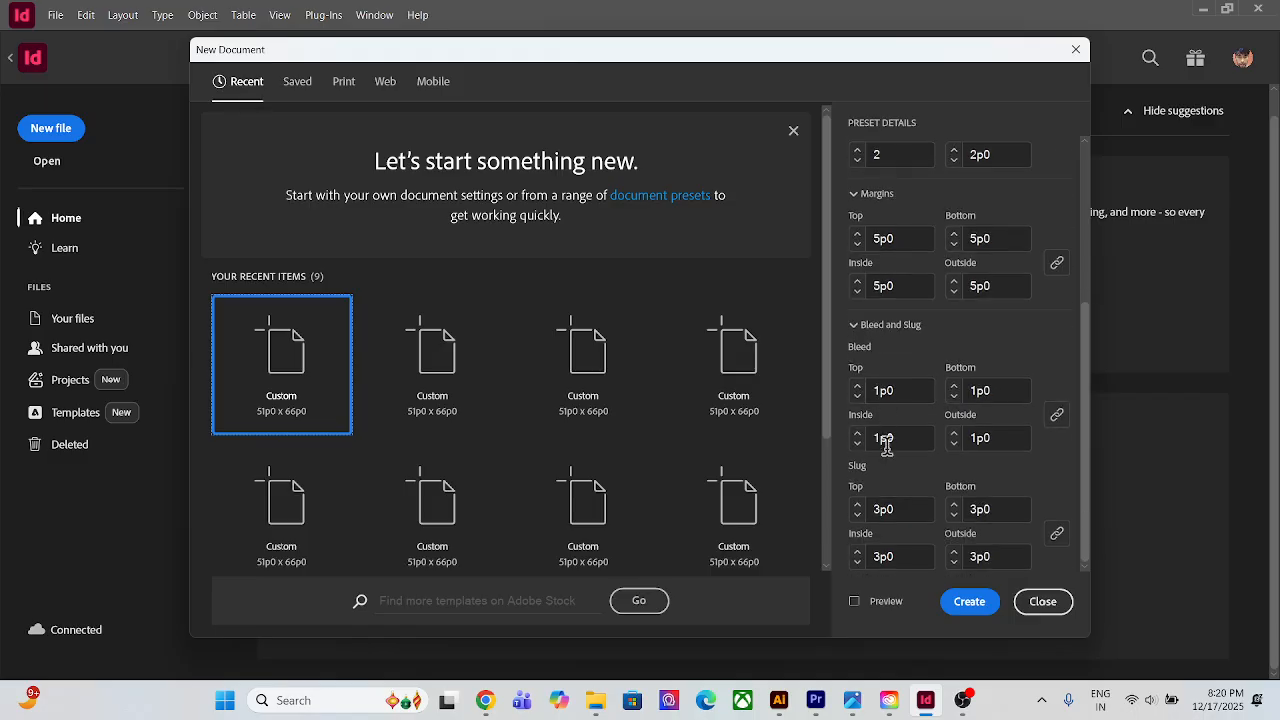
pyautogui.scroll(3, 881, 350)
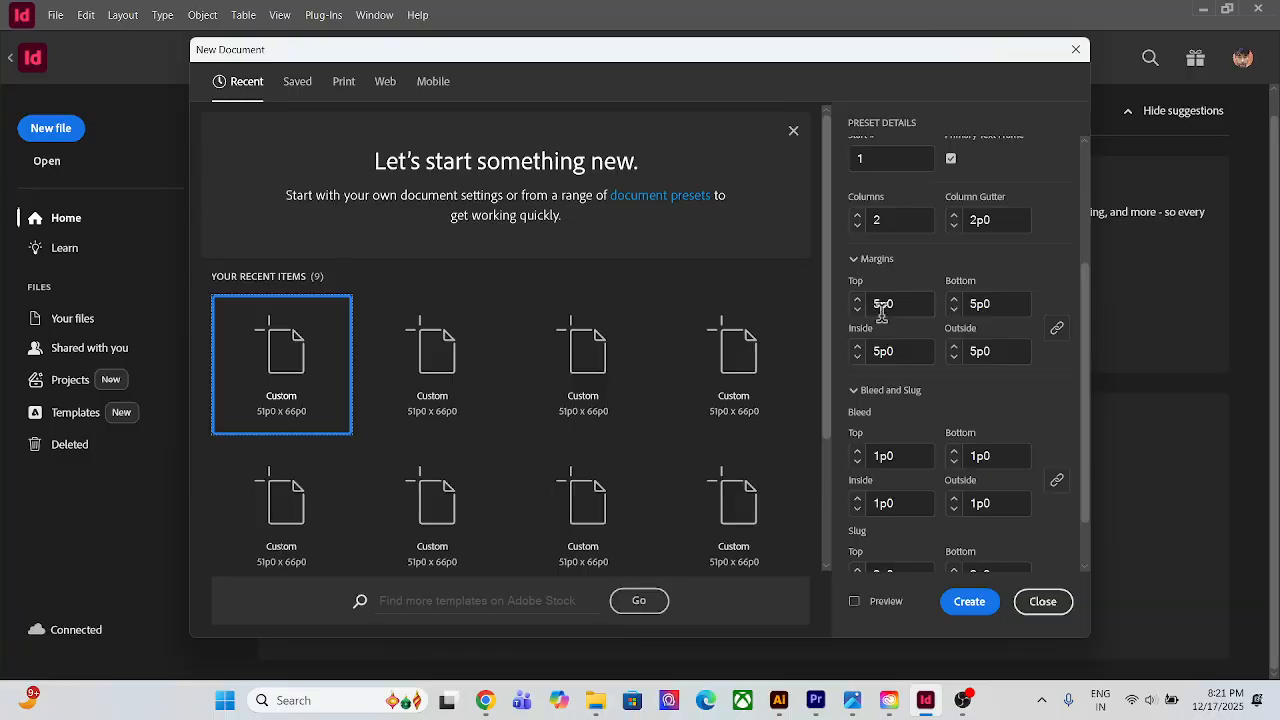
pyautogui.scroll(-3, 904, 402)
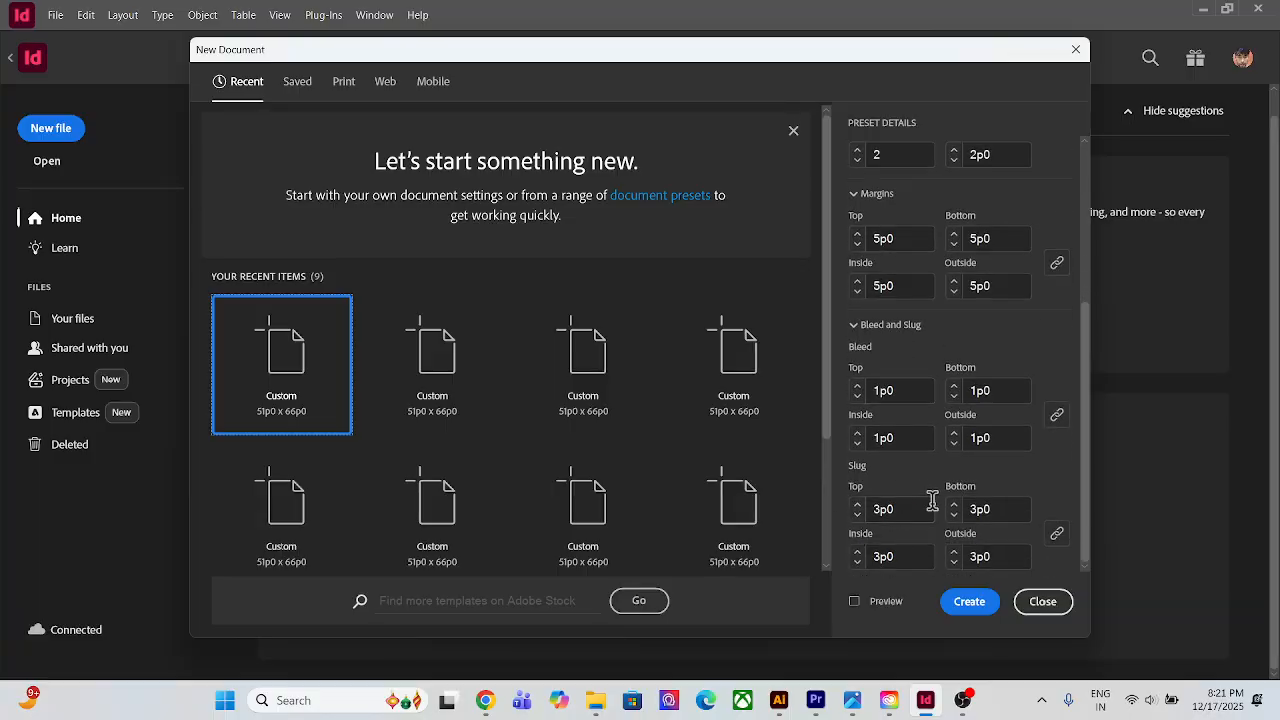
pyautogui.click(871, 390)
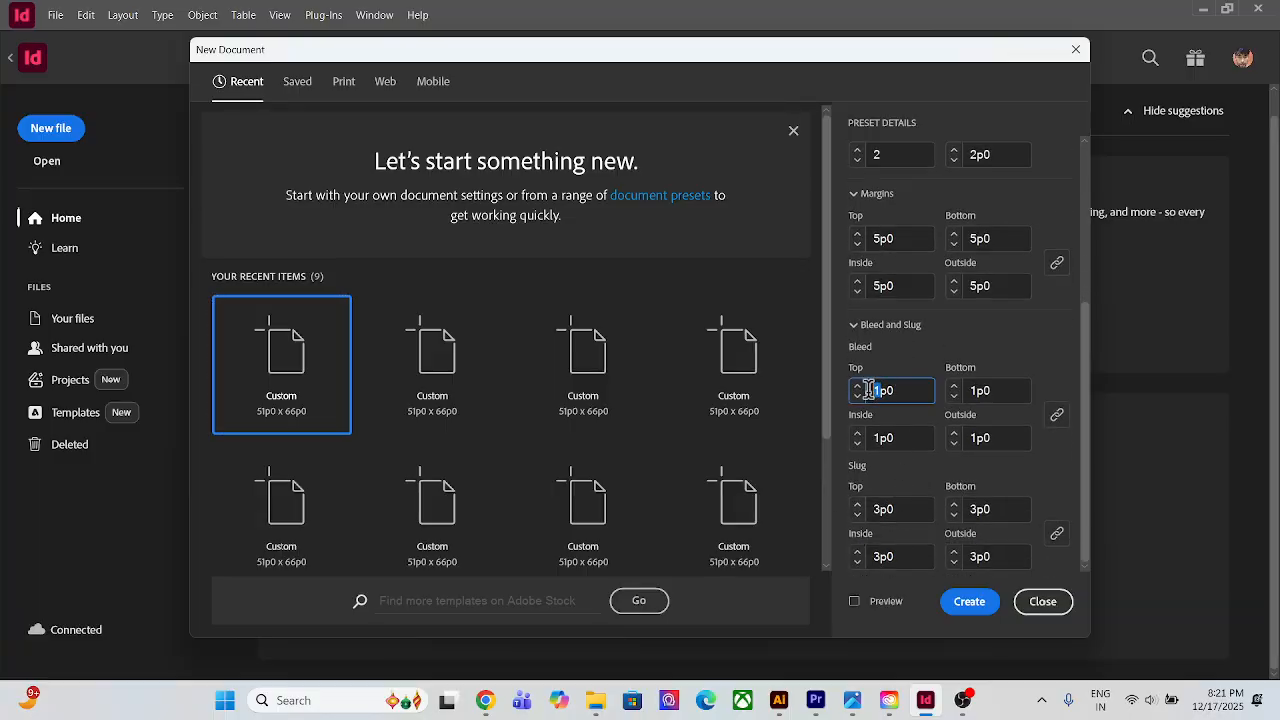
pyautogui.write('0')
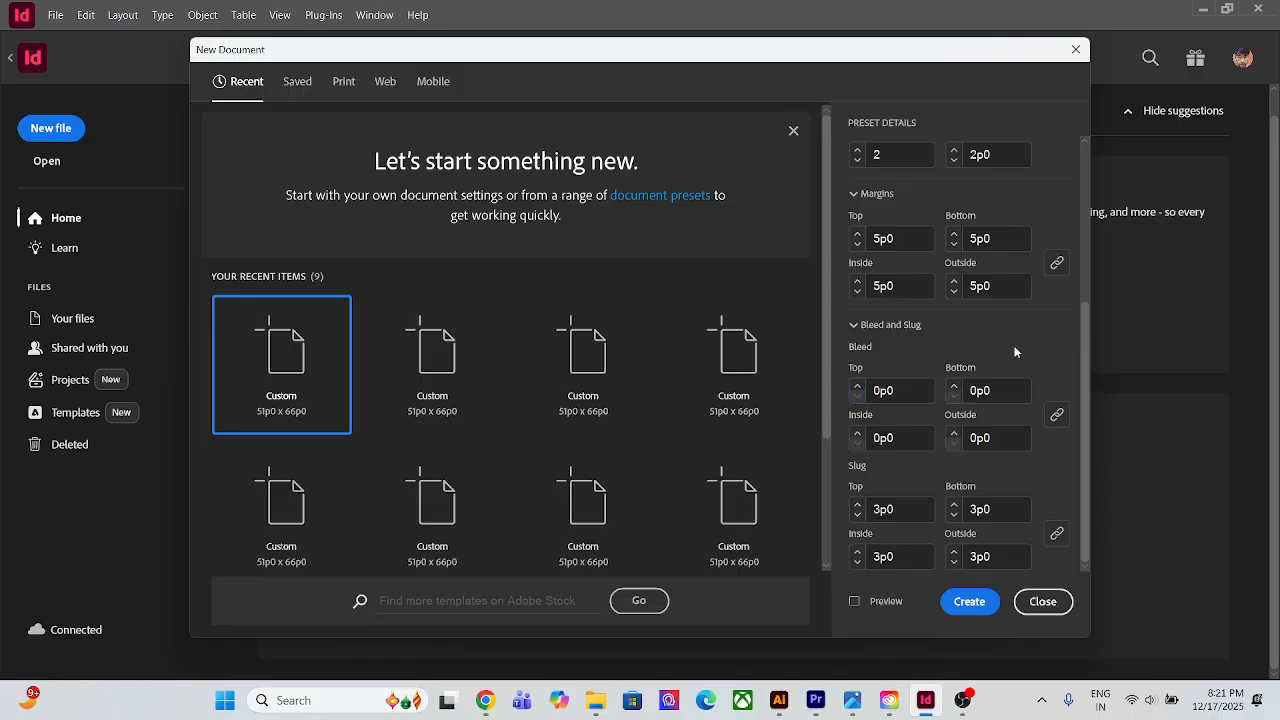
# Set the new document's linked slug to 0p0 on all four sides
pyautogui.click(882, 512)
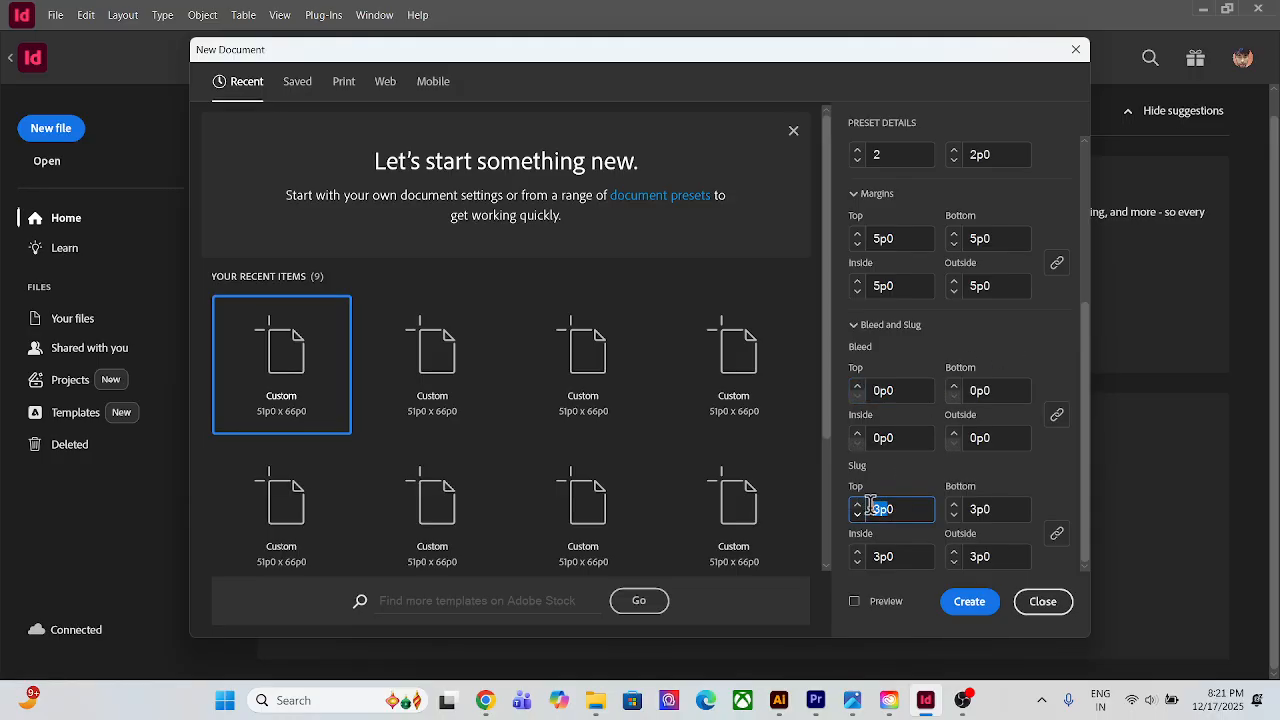
pyautogui.write('0')
pyautogui.click(927, 470)
# Set the new document's linked margins to 1p0 on all four sides
pyautogui.scroll(1, 915, 441)
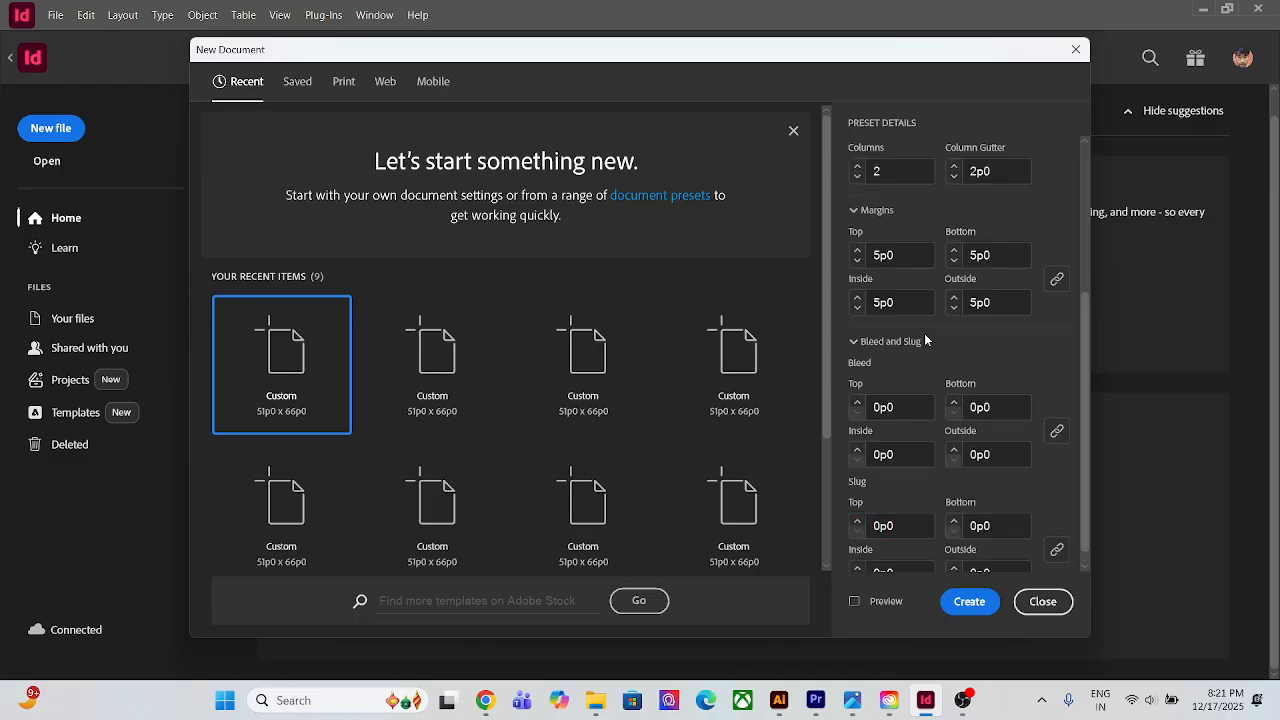
pyautogui.click(877, 287)
pyautogui.moveTo(877, 287); pyautogui.dragTo(868, 286)
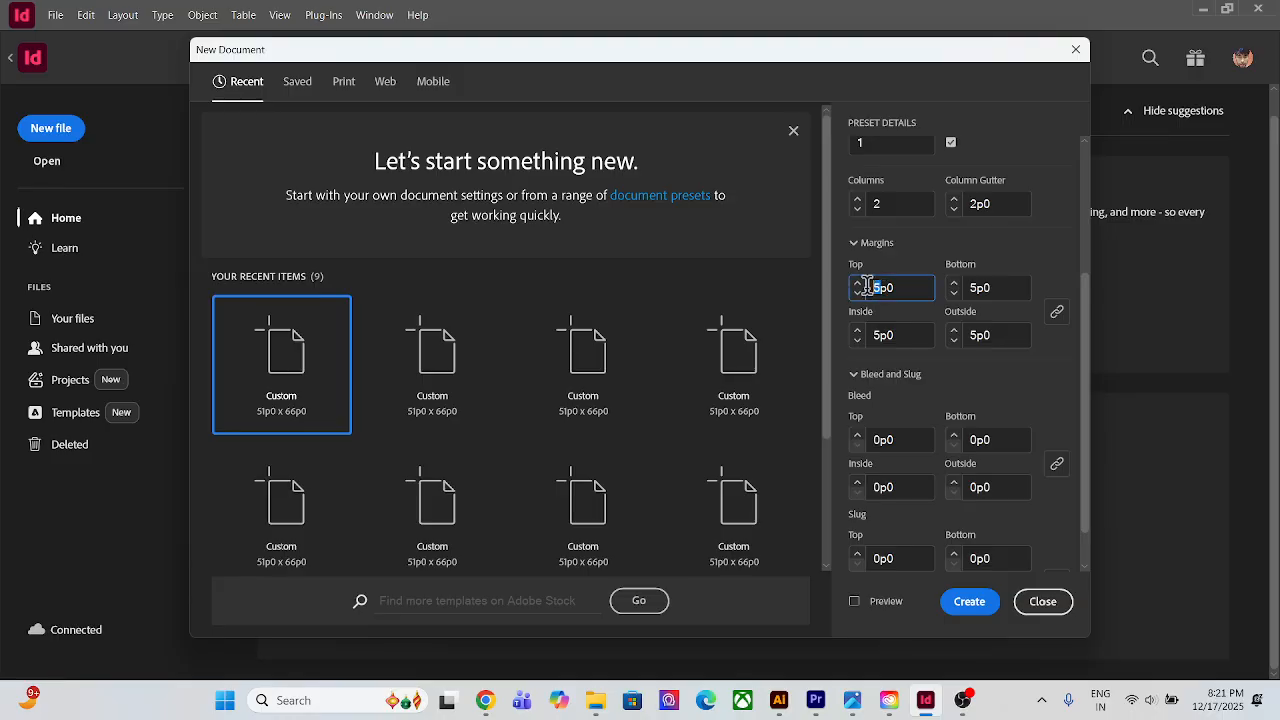
pyautogui.write('1')
pyautogui.click(933, 254)
# Set the new document to 1 column with a column gutter of 1p0
pyautogui.scroll(2, 916, 261)
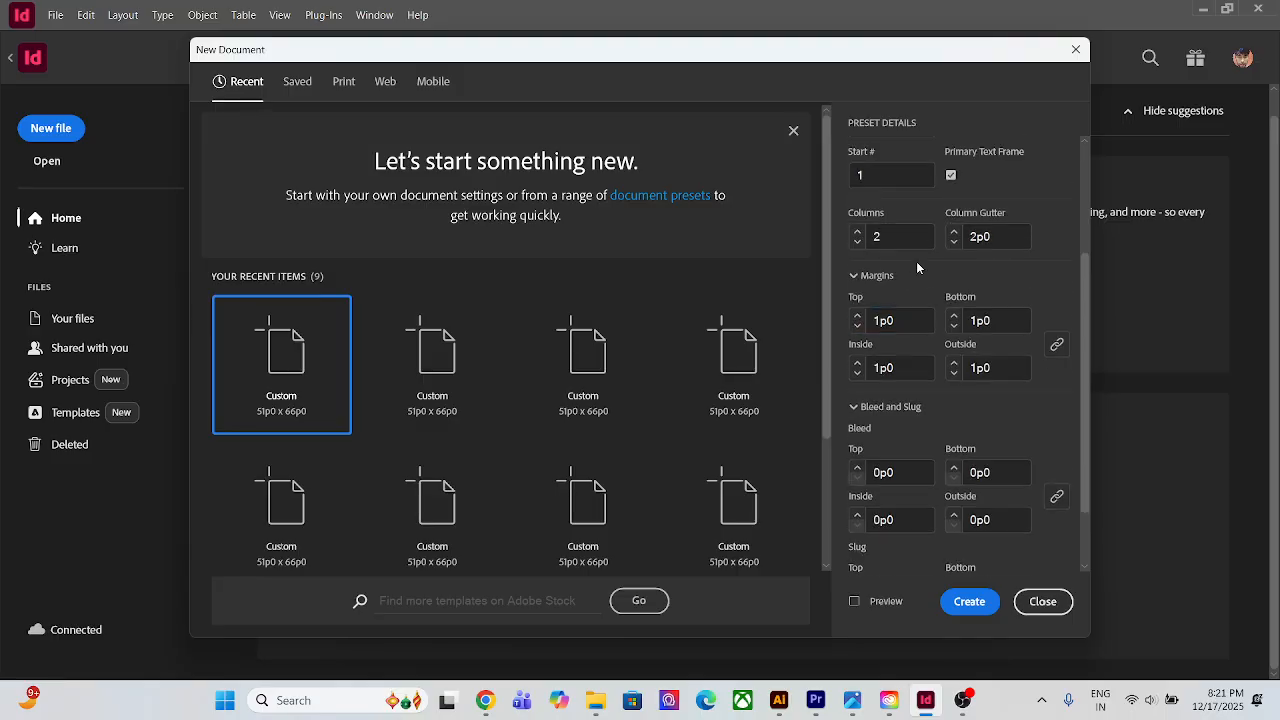
pyautogui.moveTo(884, 286); pyautogui.dragTo(852, 281)
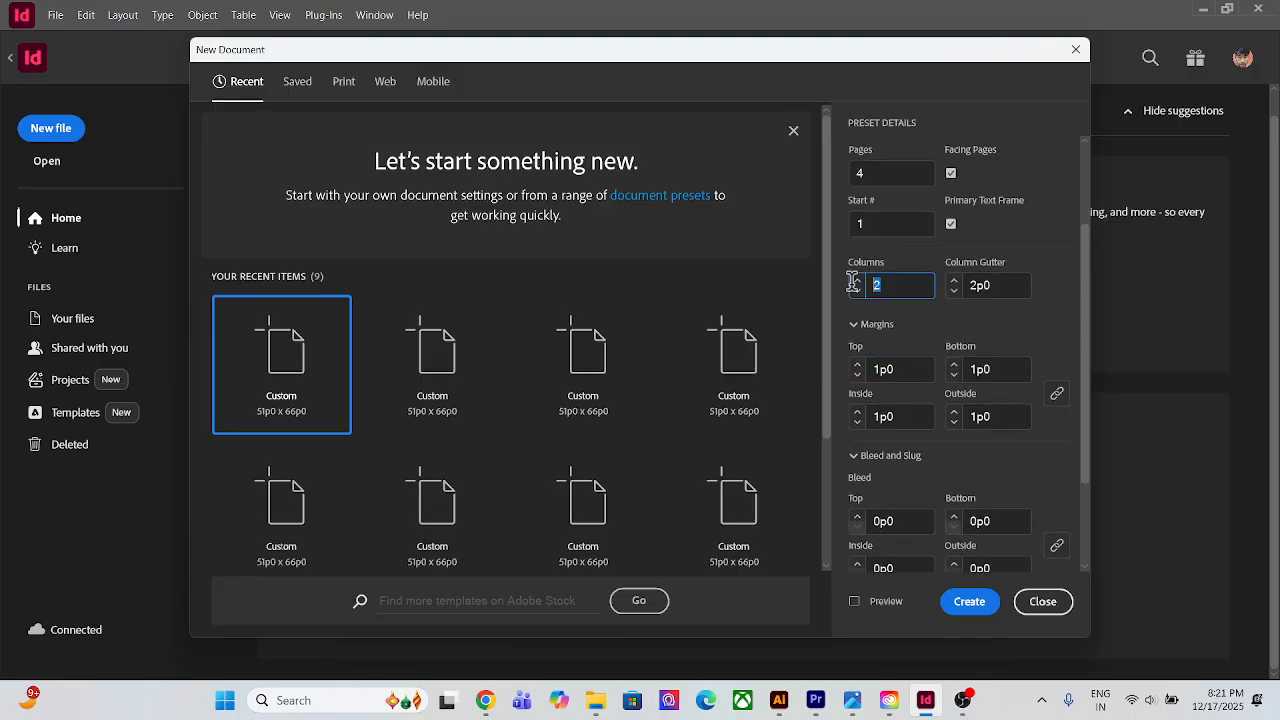
pyautogui.press('BackSpace')
pyautogui.write('1')
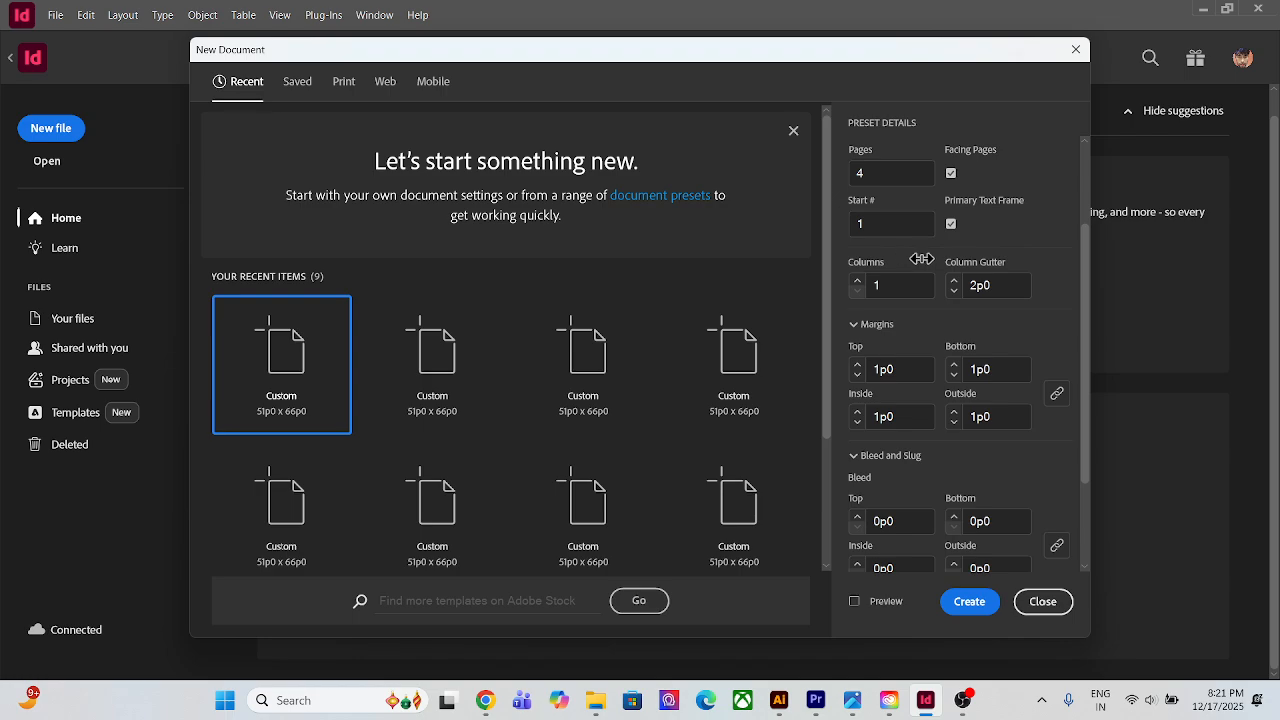
pyautogui.click(970, 284)
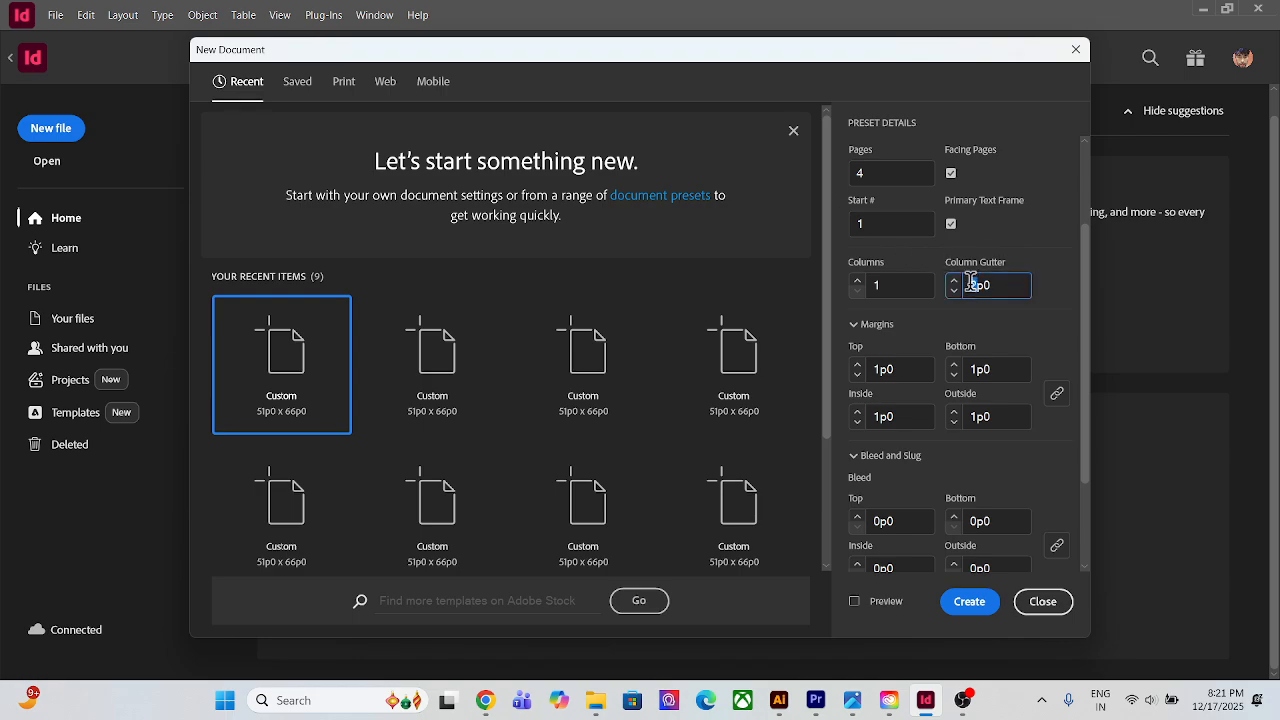
pyautogui.write('1')
pyautogui.click(1008, 255)
# Set the new document's page count to 1
pyautogui.moveTo(885, 172); pyautogui.dragTo(839, 165)
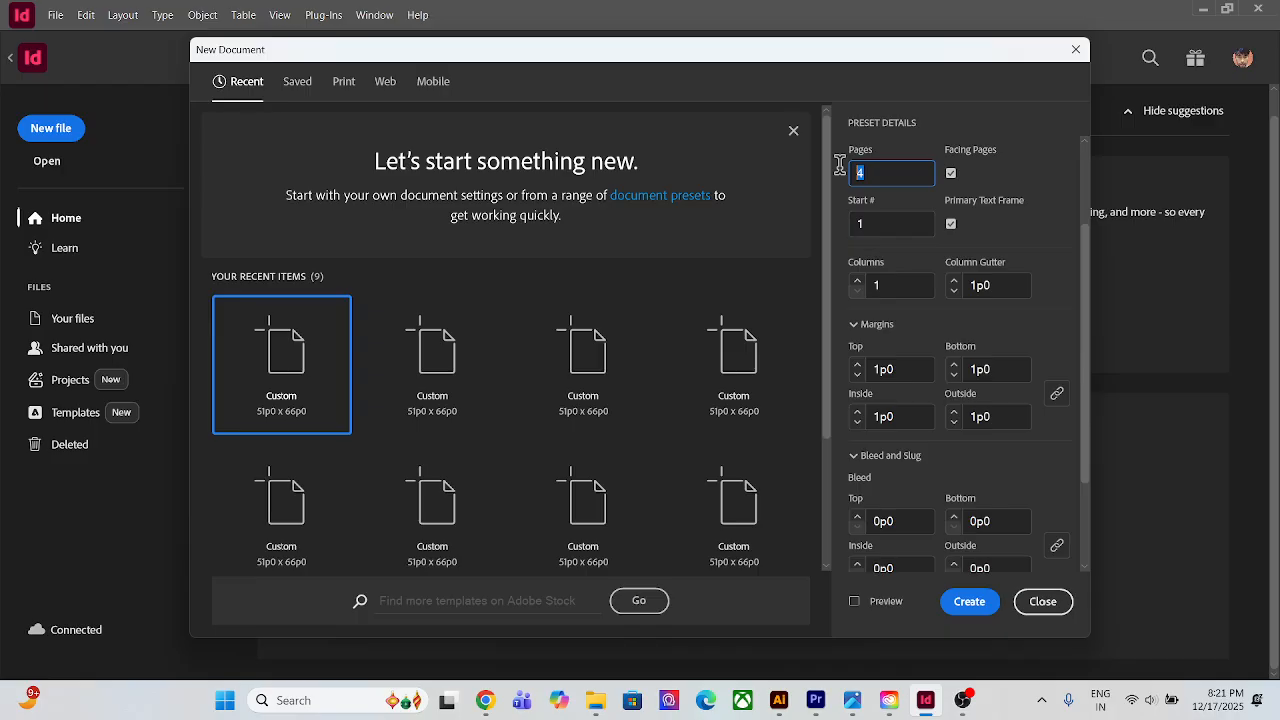
pyautogui.write('1')
pyautogui.click(918, 150)
pyautogui.scroll(3, 920, 160)
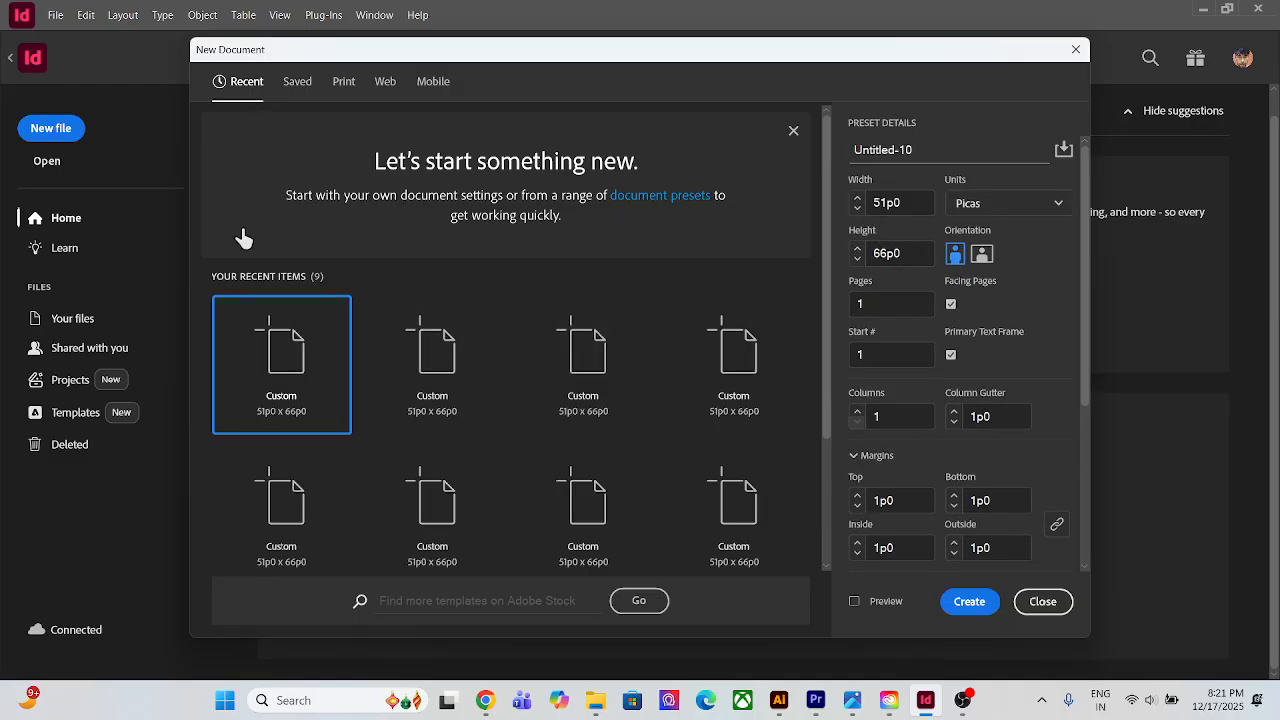
# Create a document from the Letter print preset, 51p0 x 66p0 with 3p0 margins
pyautogui.click(343, 82)
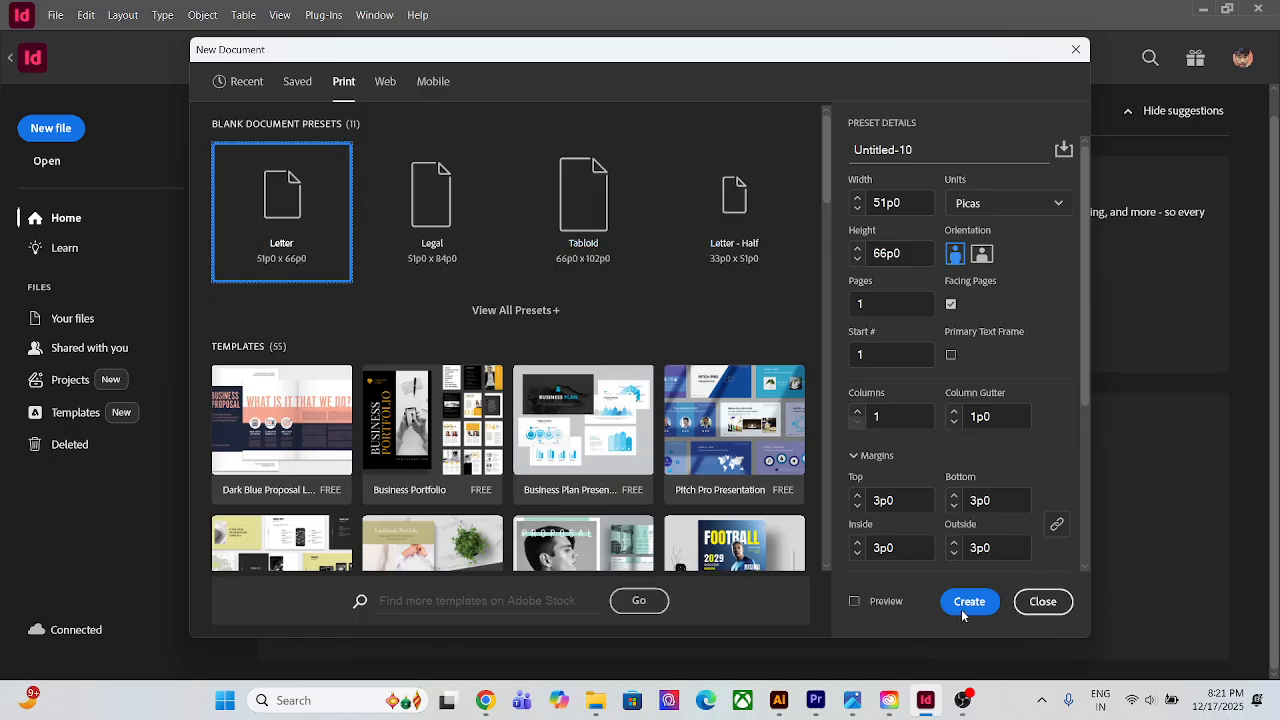
pyautogui.scroll(-1, 890, 502)
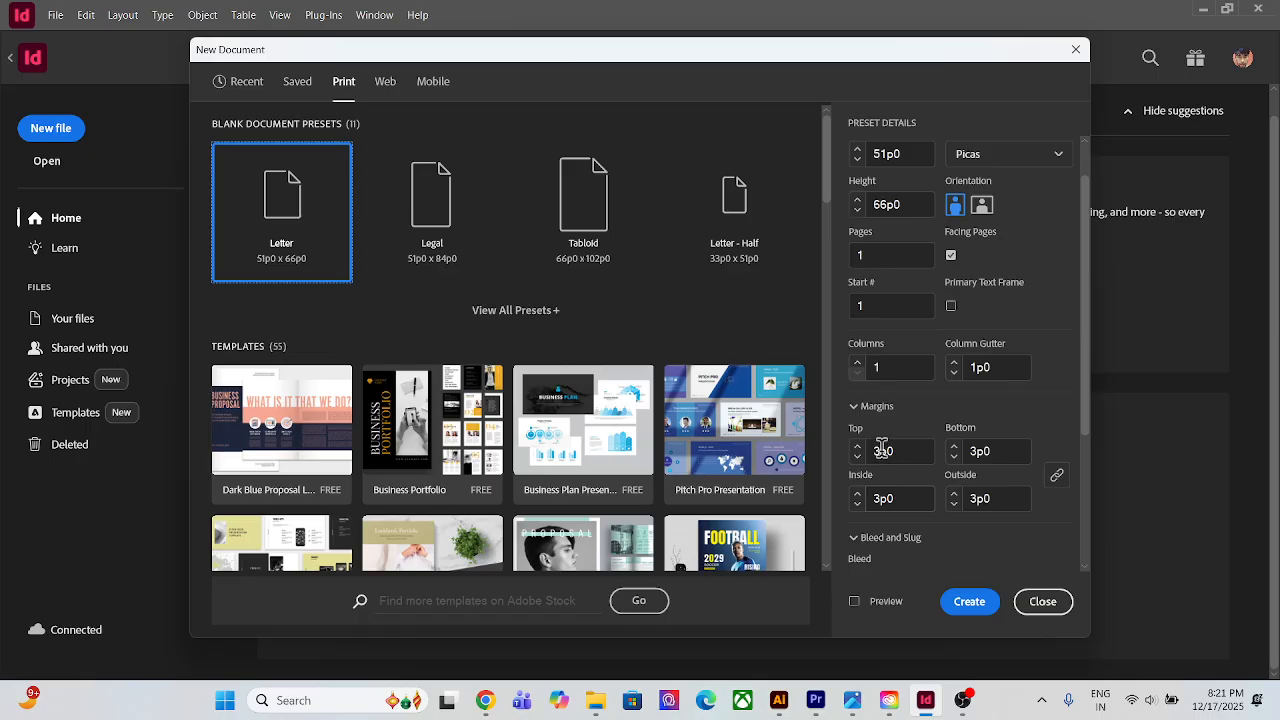
pyautogui.click(971, 605)
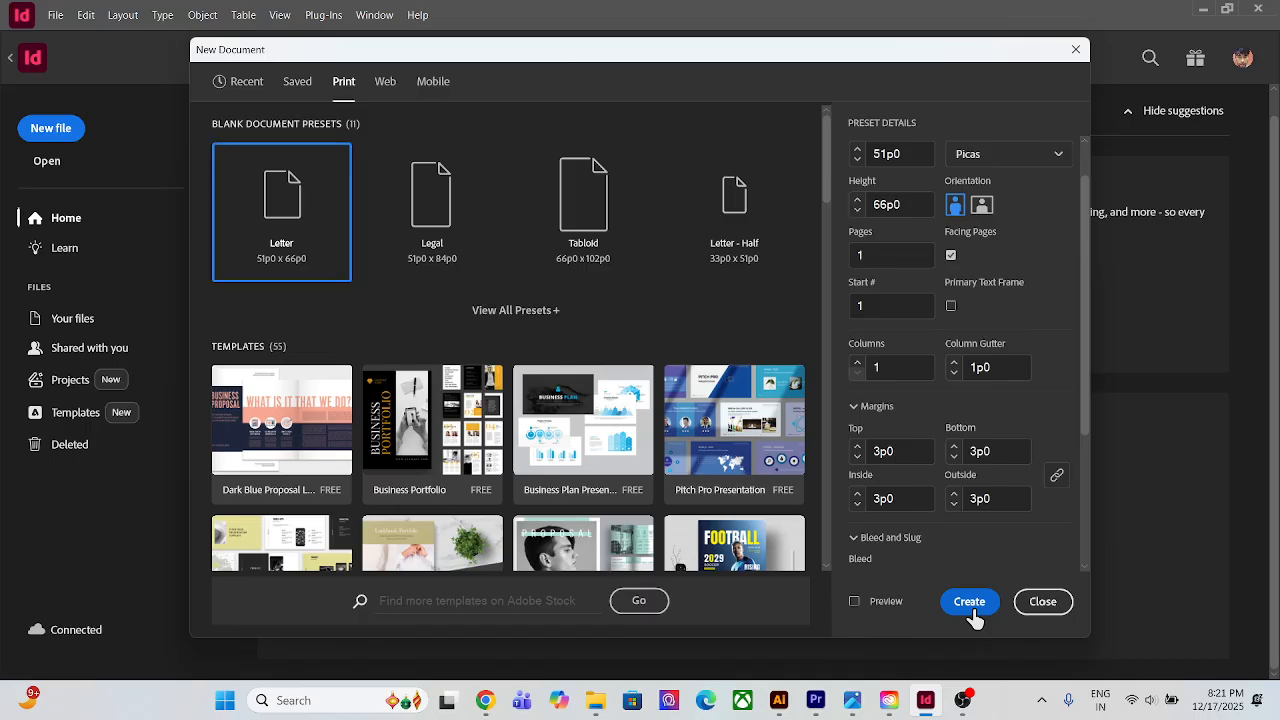
# Examine the new document's single page, its document properties and its page list
pyautogui.scroll(2, 608, 226)
pyautogui.scroll(-3, 607, 228)
pyautogui.scroll(2, 608, 229)
pyautogui.scroll(-2, 608, 229)
pyautogui.scroll(2, 608, 229)
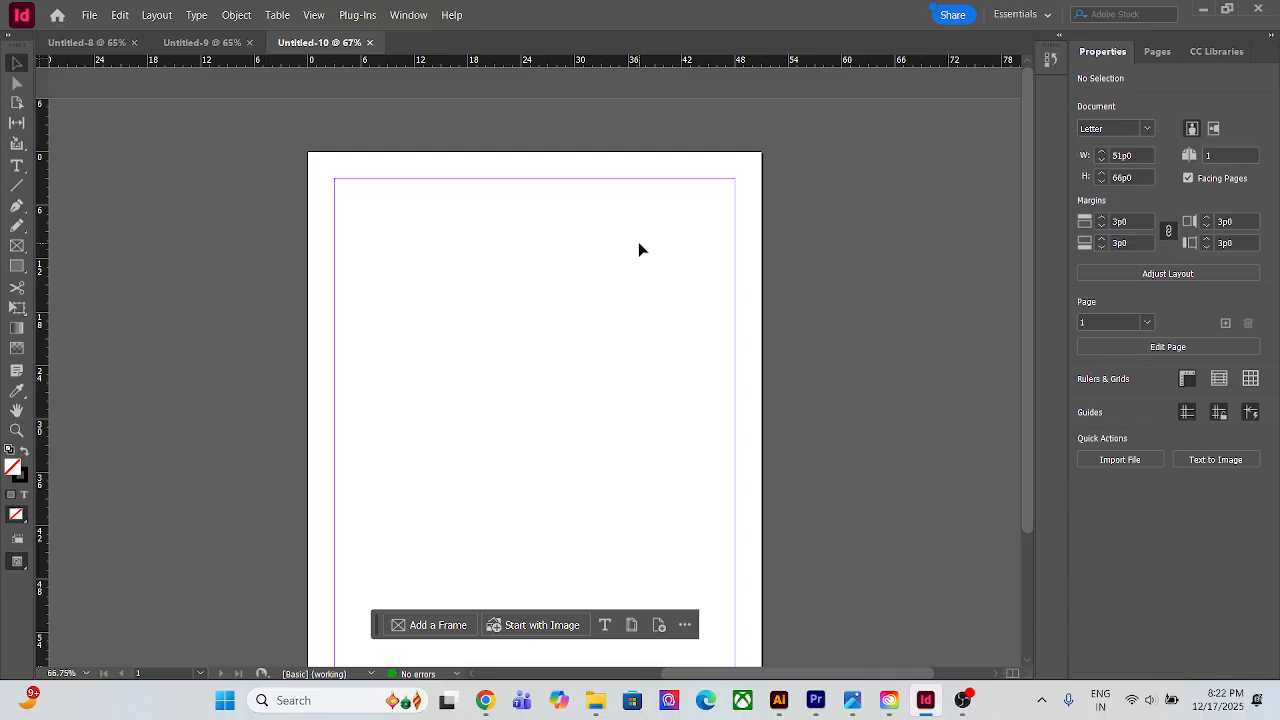
pyautogui.click(1157, 51)
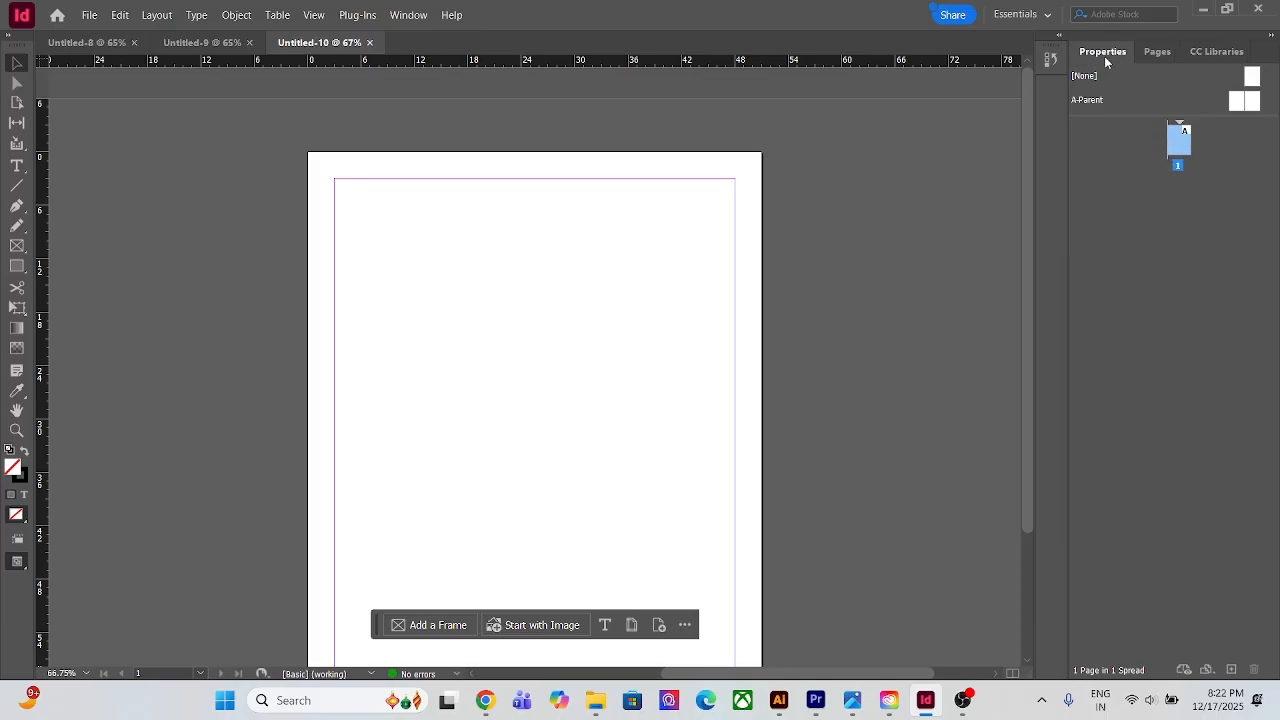
pyautogui.click(1104, 52)
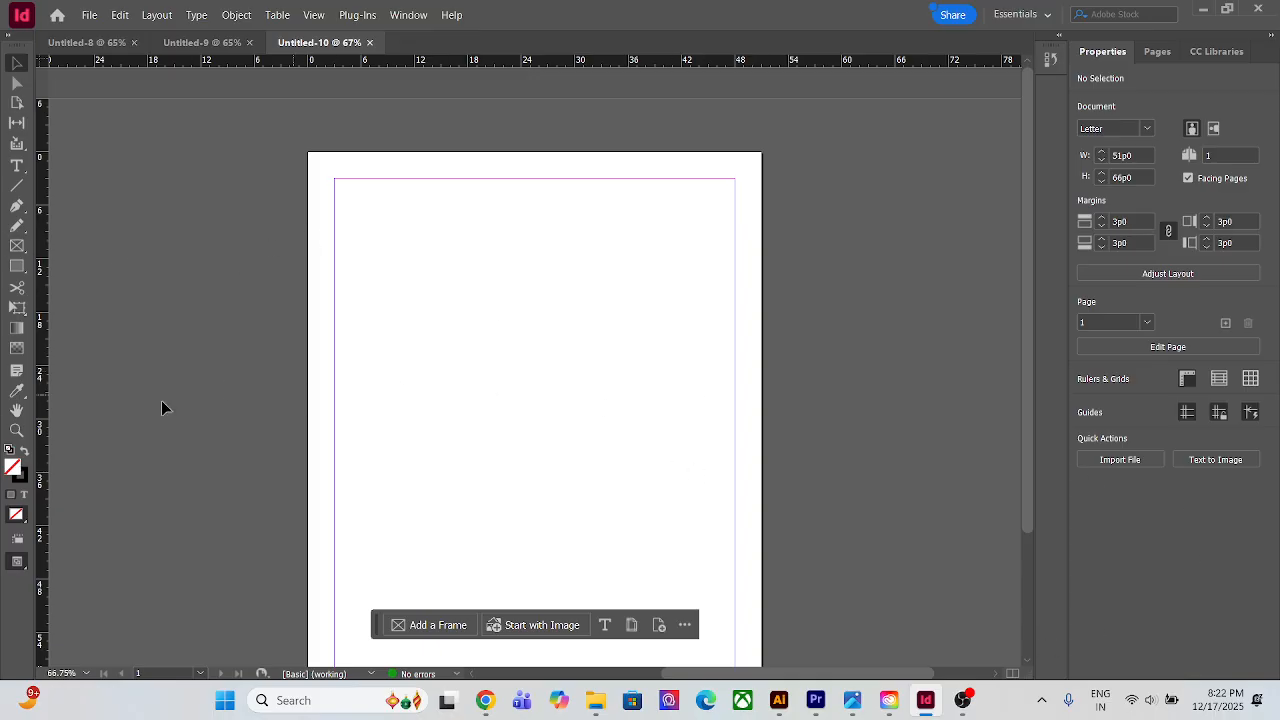
pyautogui.click(1155, 53)
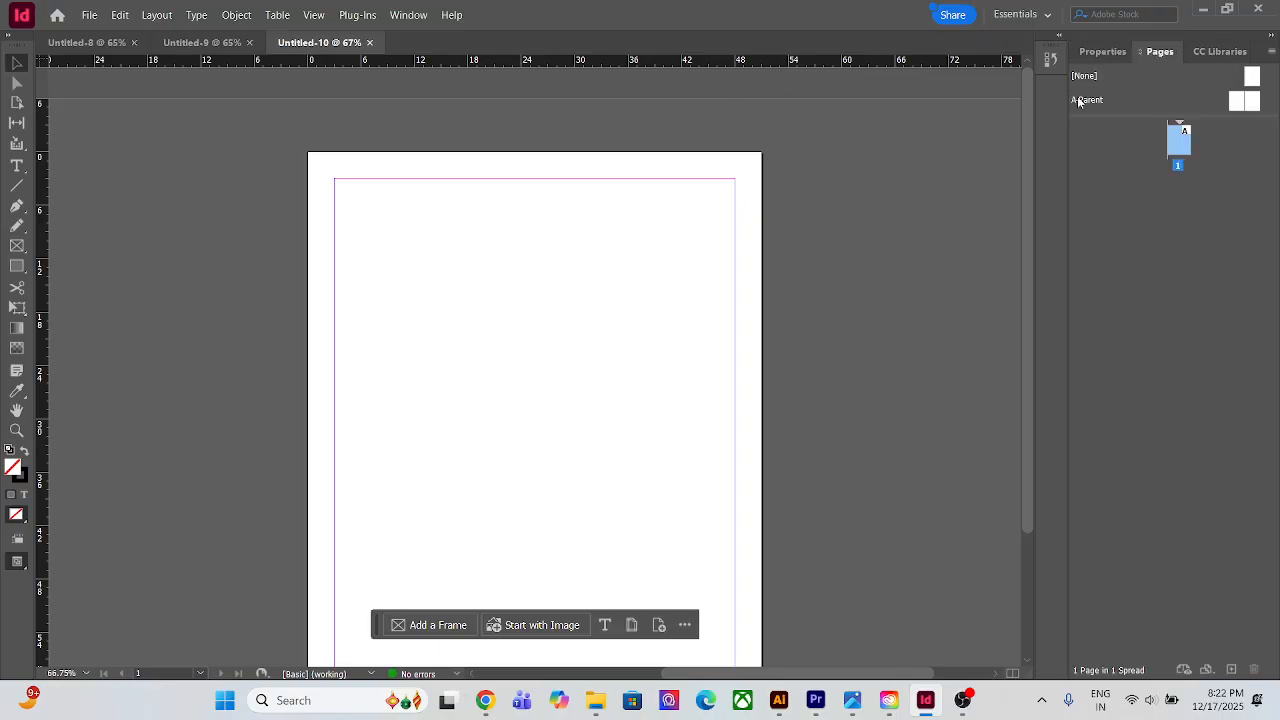
pyautogui.scroll(-2, 617, 514)
pyautogui.scroll(1, 617, 514)
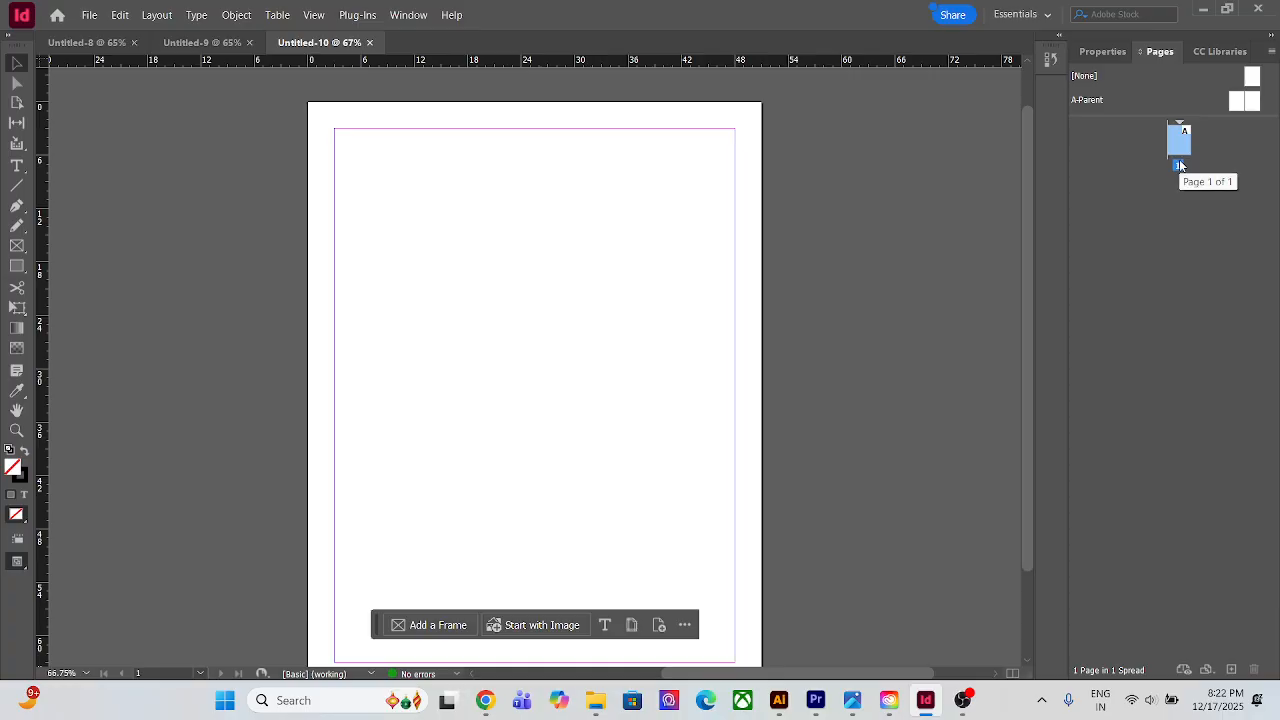
# Add twelve pages after page 1 of the document
pyautogui.click(1233, 680)
pyautogui.scroll(-5, 480, 434)
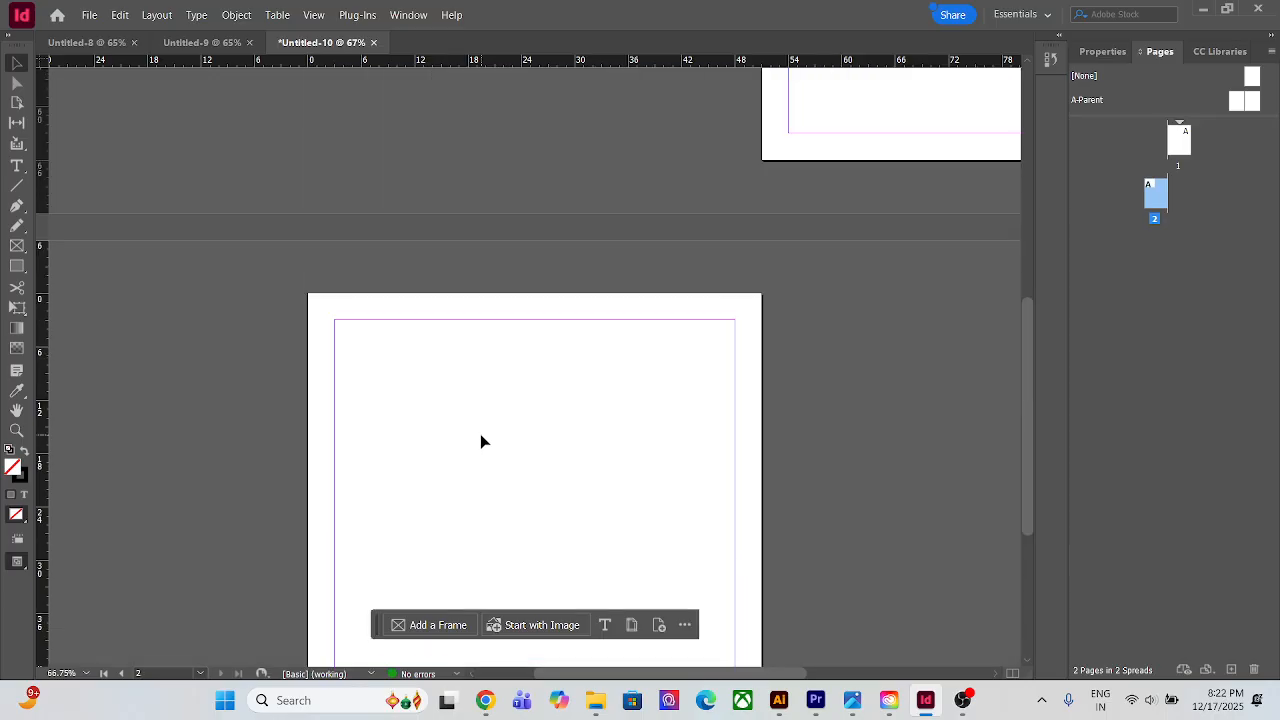
pyautogui.click(1231, 669)
pyautogui.click(1231, 669)
pyautogui.click(1231, 669)
pyautogui.click(1231, 669)
pyautogui.click(1231, 670)
pyautogui.click(1231, 670)
pyautogui.click(1231, 670)
pyautogui.click(1231, 670)
pyautogui.click(1231, 670)
pyautogui.click(1231, 670)
pyautogui.click(1231, 670)
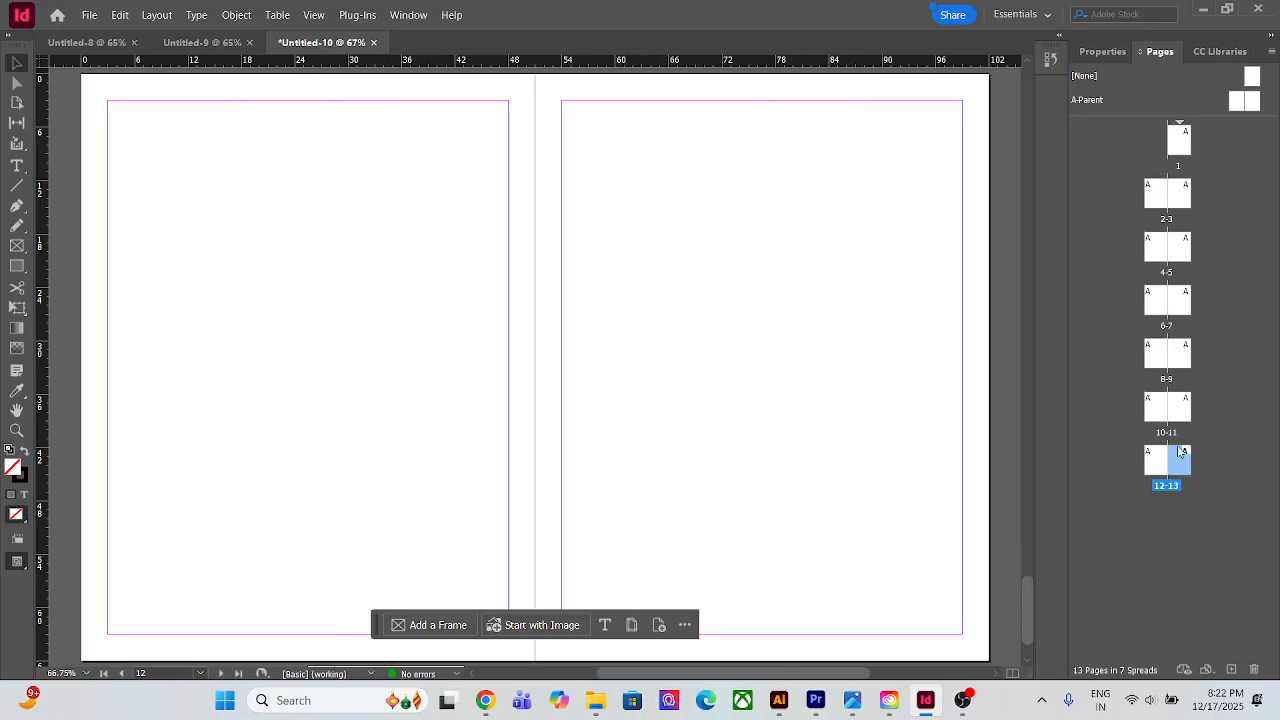
# Change the page size of the spread with pages 8 and 9 to A5 and inspect it among the other spreads
pyautogui.click(1208, 670)
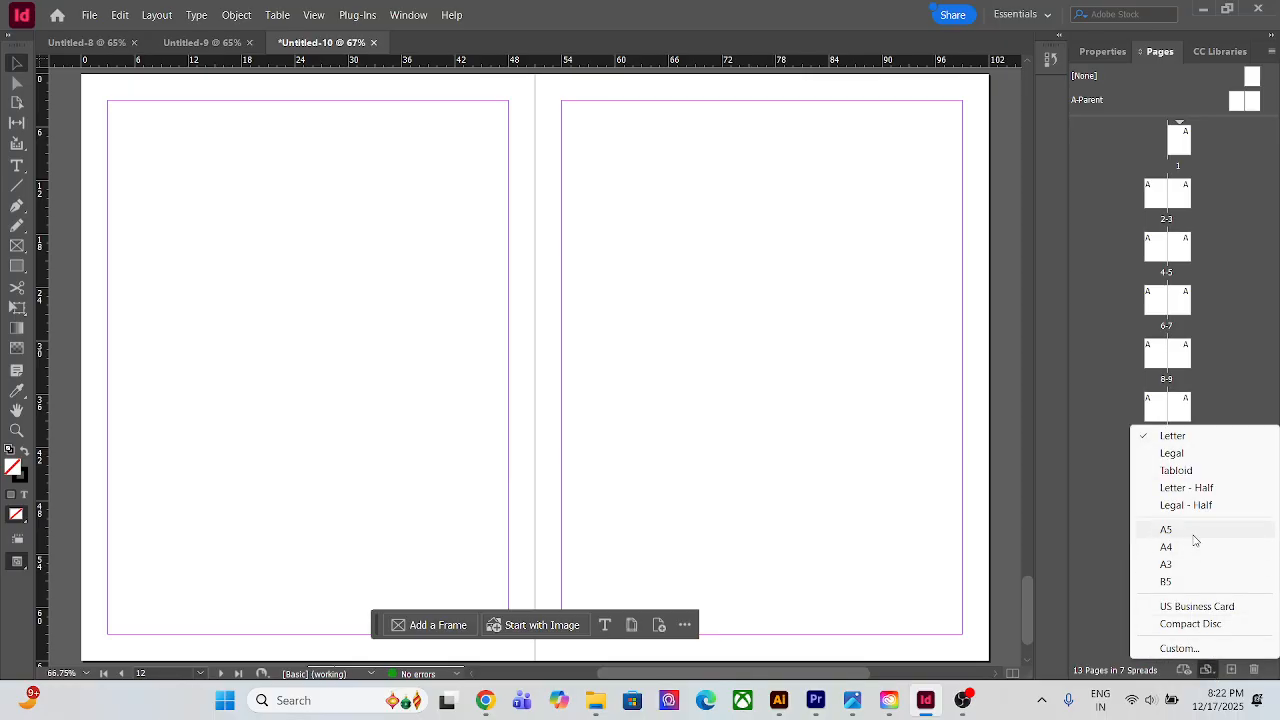
pyautogui.click(1177, 357)
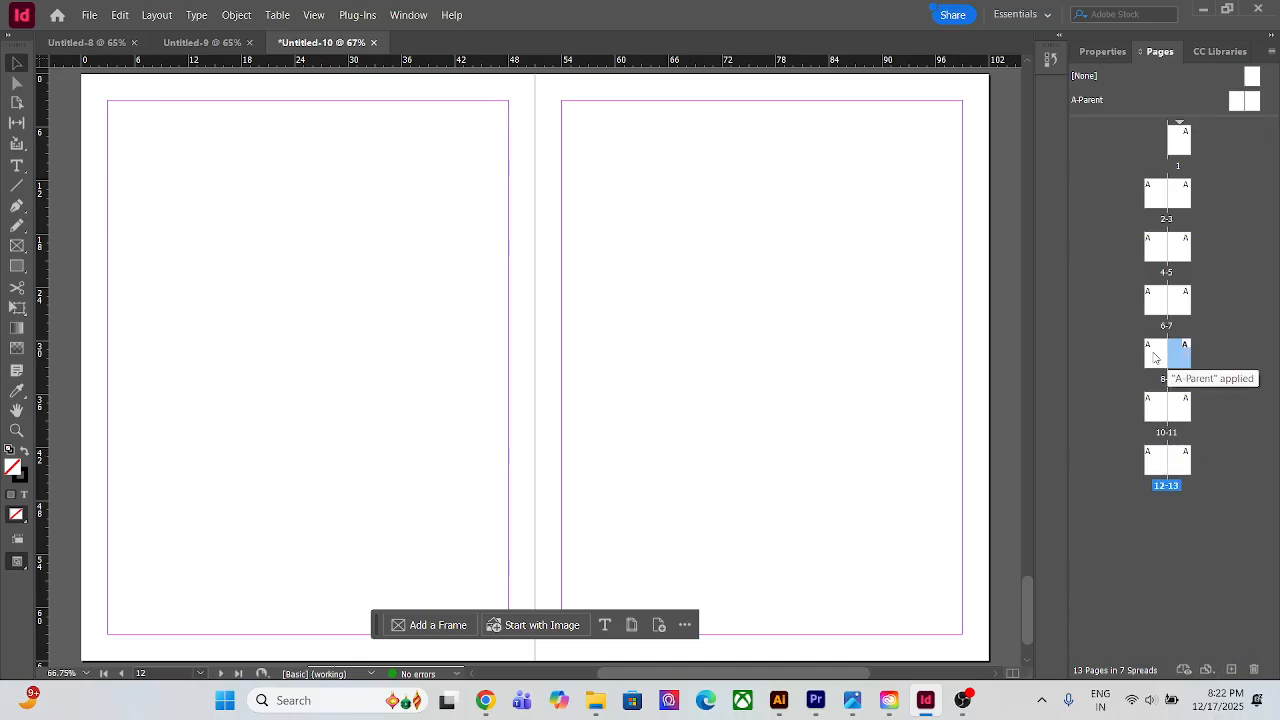
pyautogui.keyDown('shift'); pyautogui.click(1154, 357); pyautogui.keyUp('shift')
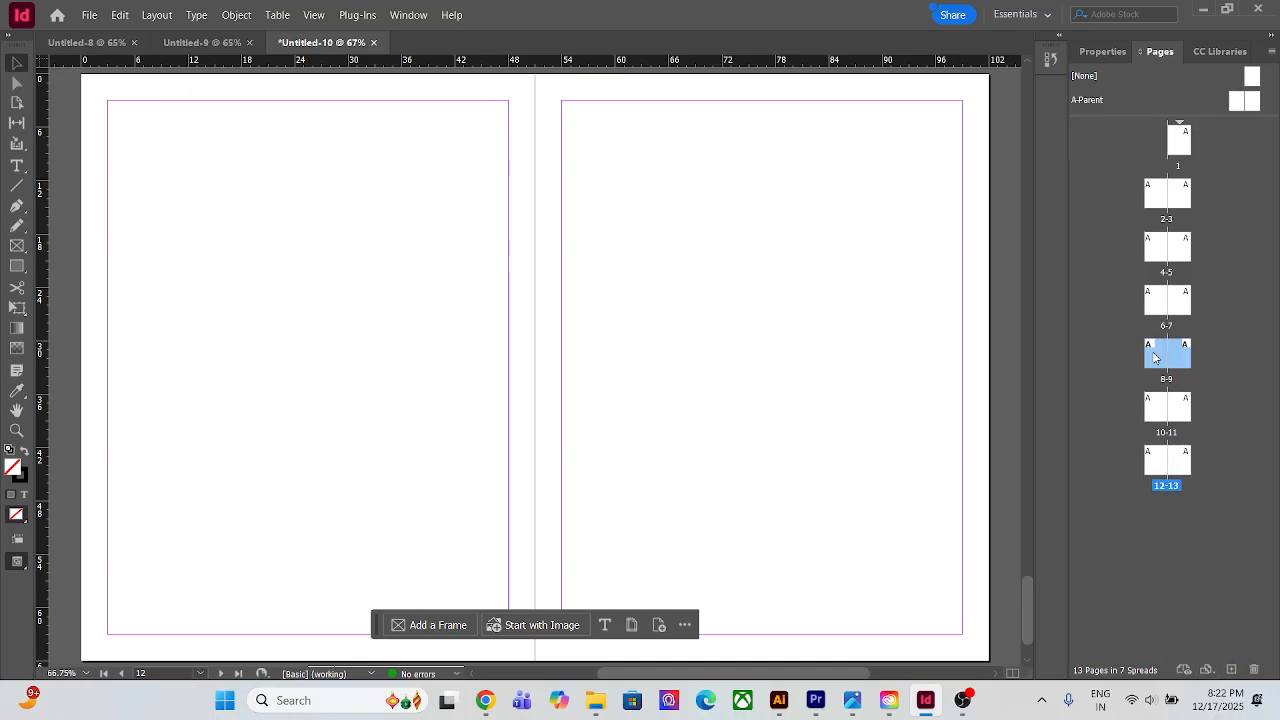
pyautogui.click(1207, 669)
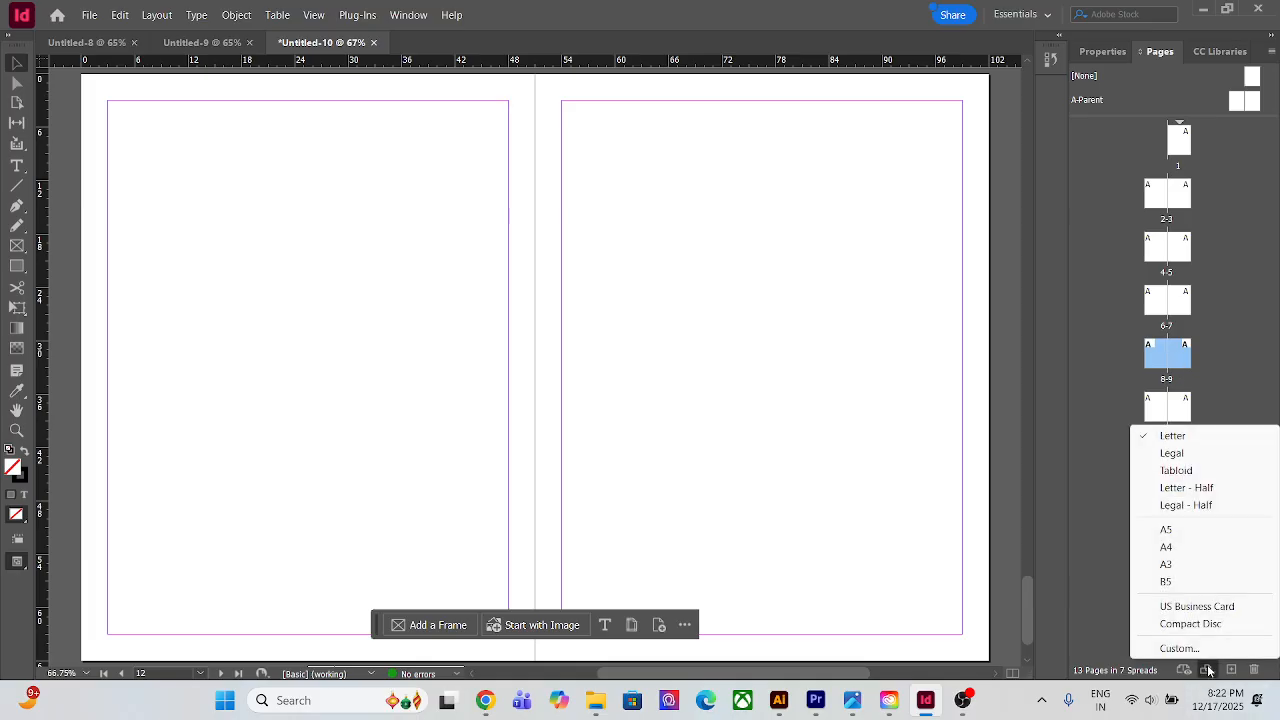
pyautogui.click(1175, 543)
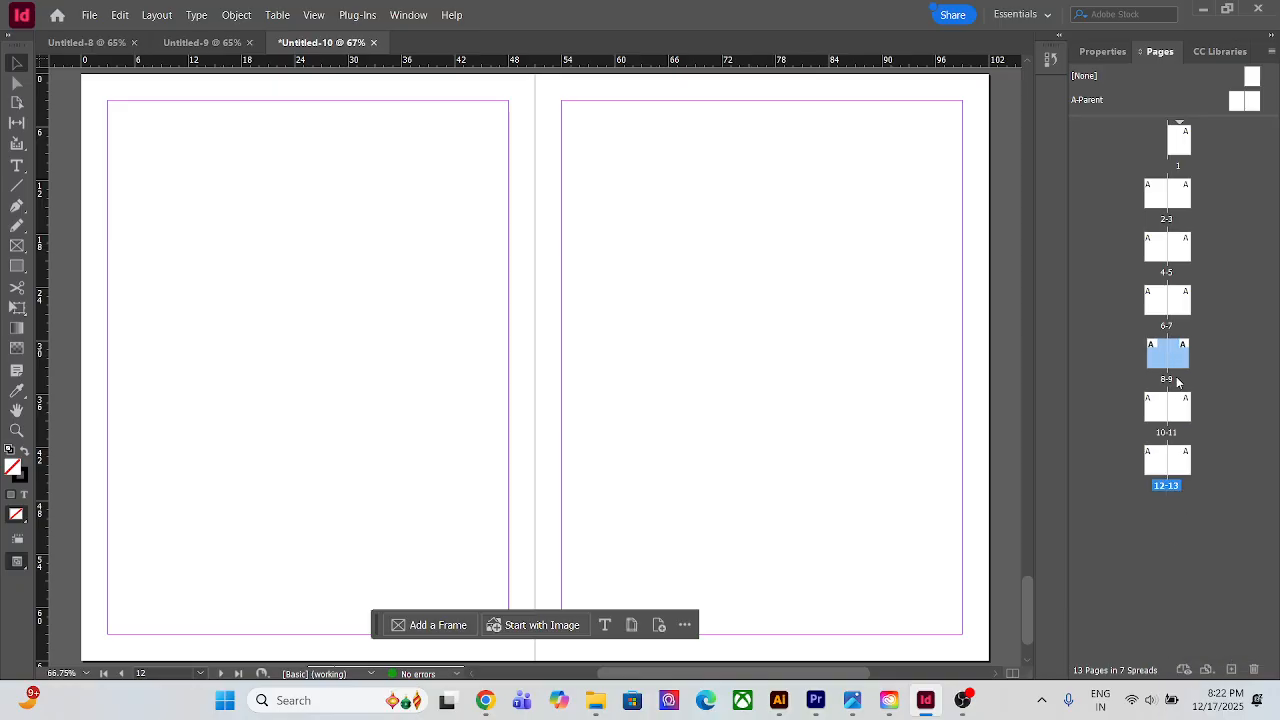
pyautogui.scroll(-3, 705, 502)
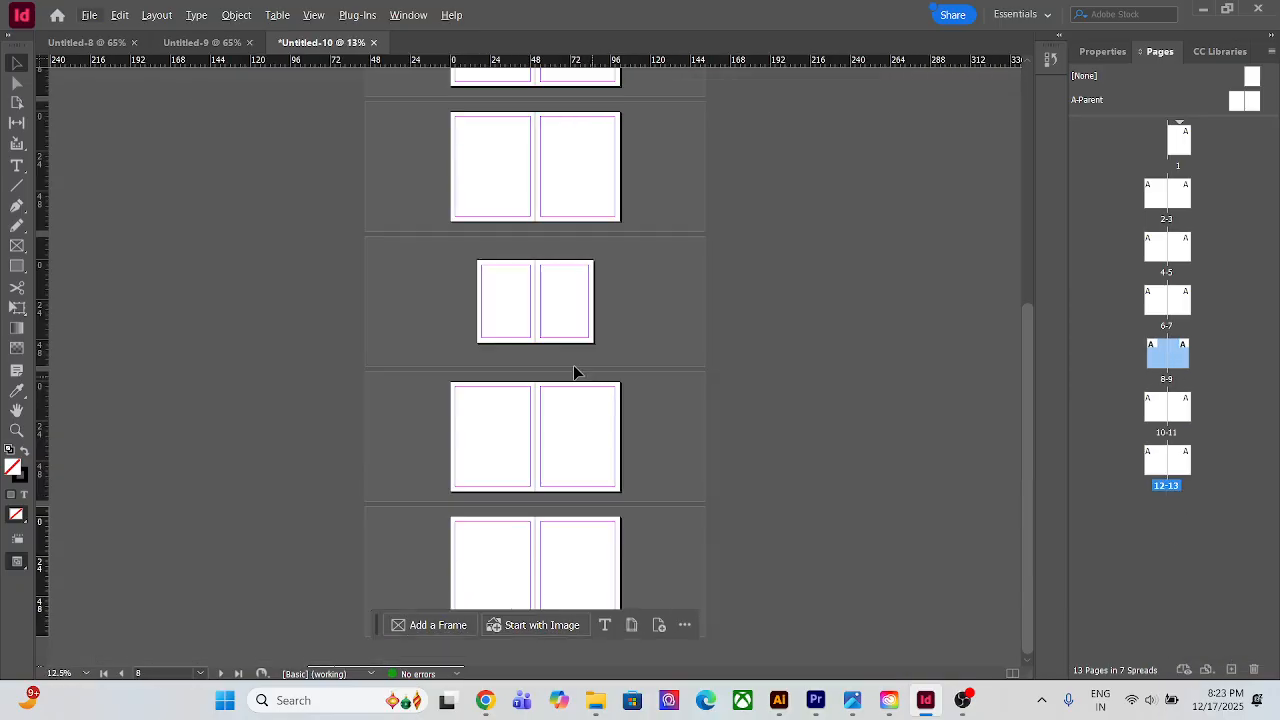
pyautogui.scroll(2, 513, 316)
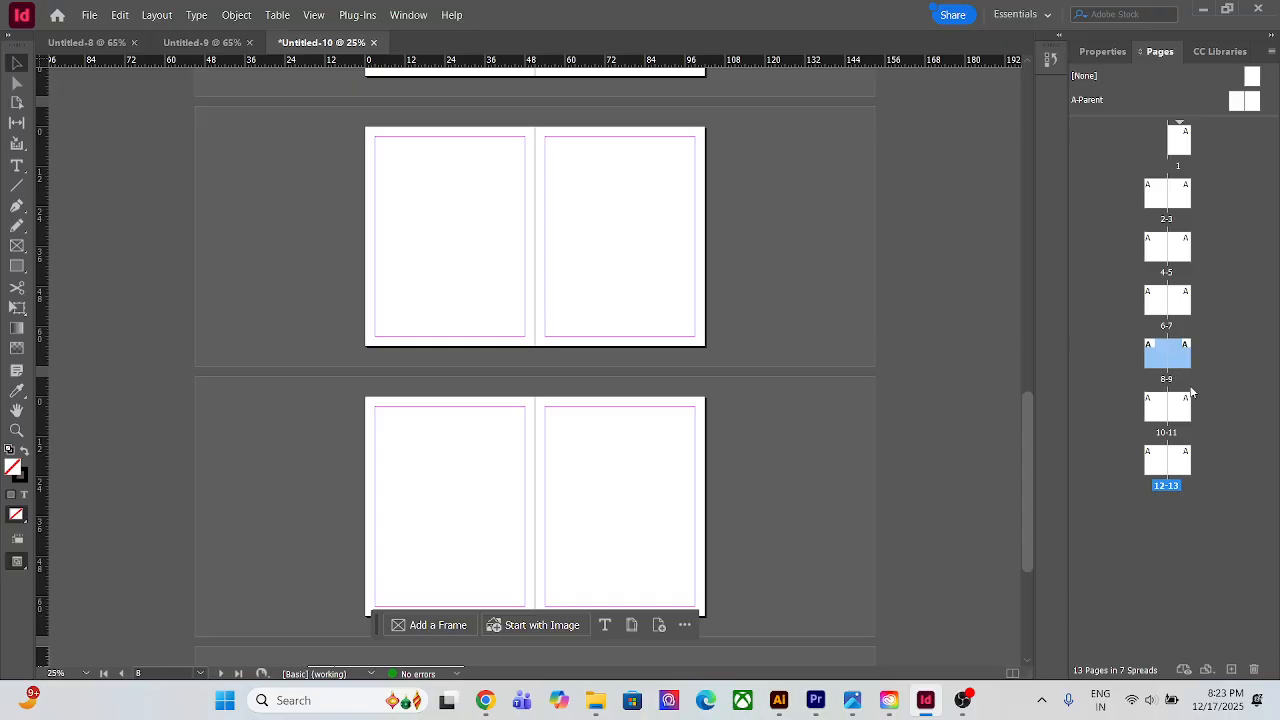
# Delete the selected spread with pages 8 and 9 and check the remaining spreads
pyautogui.click(1254, 668)
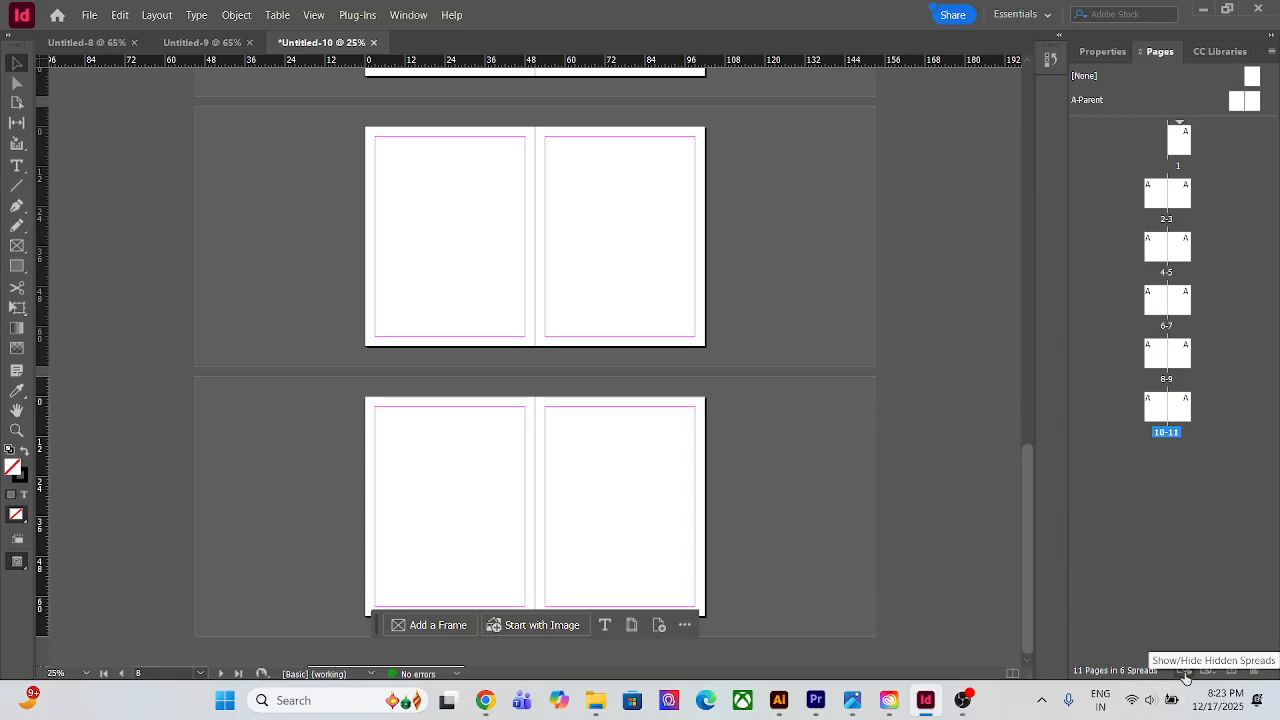
pyautogui.click(1182, 353)
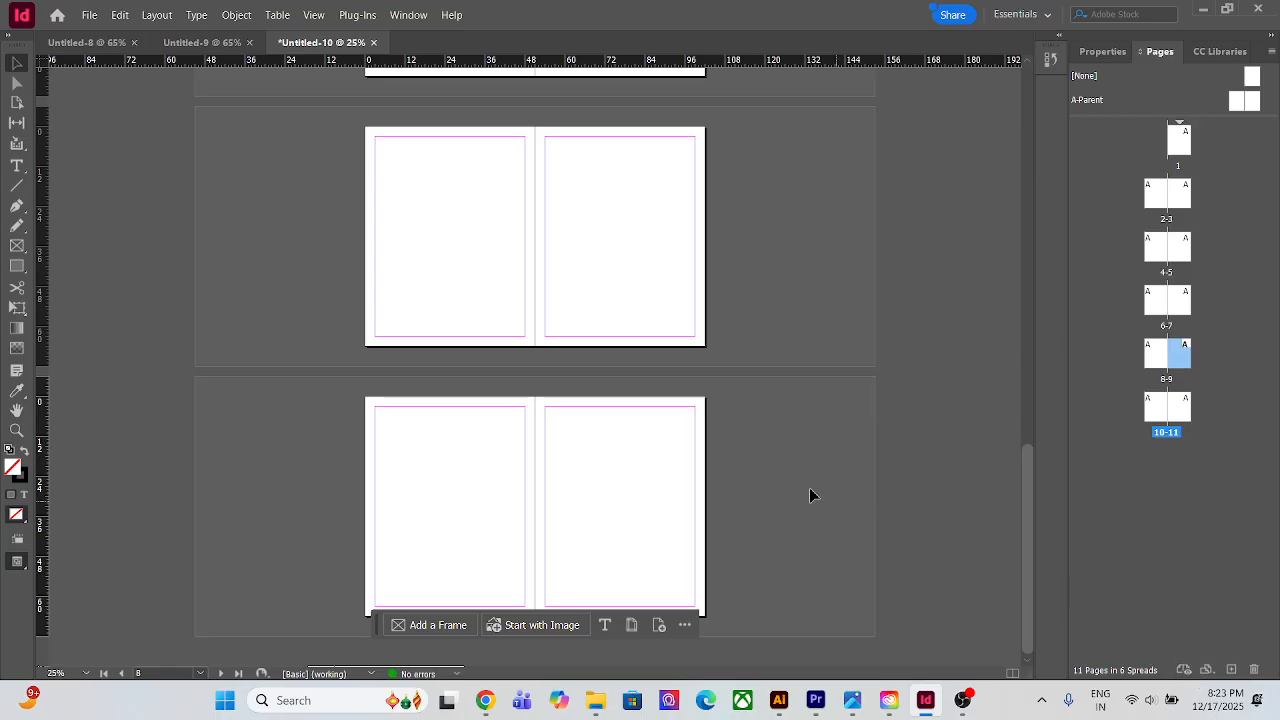
pyautogui.scroll(-2, 714, 465)
pyautogui.scroll(2, 632, 421)
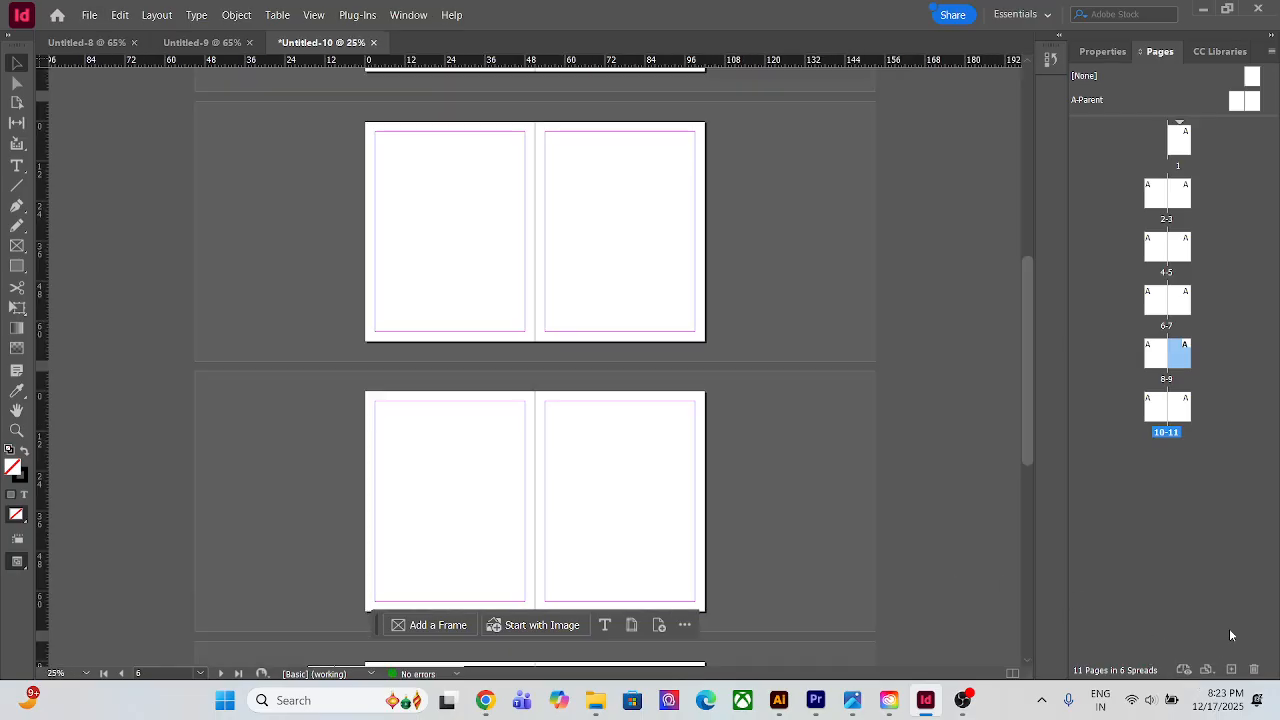
# Try the Show/Hide Hidden Spreads option with spreads 8-9 and 10-11 selected in turn
pyautogui.keyDown('shift'); pyautogui.click(1156, 364); pyautogui.keyUp('shift')
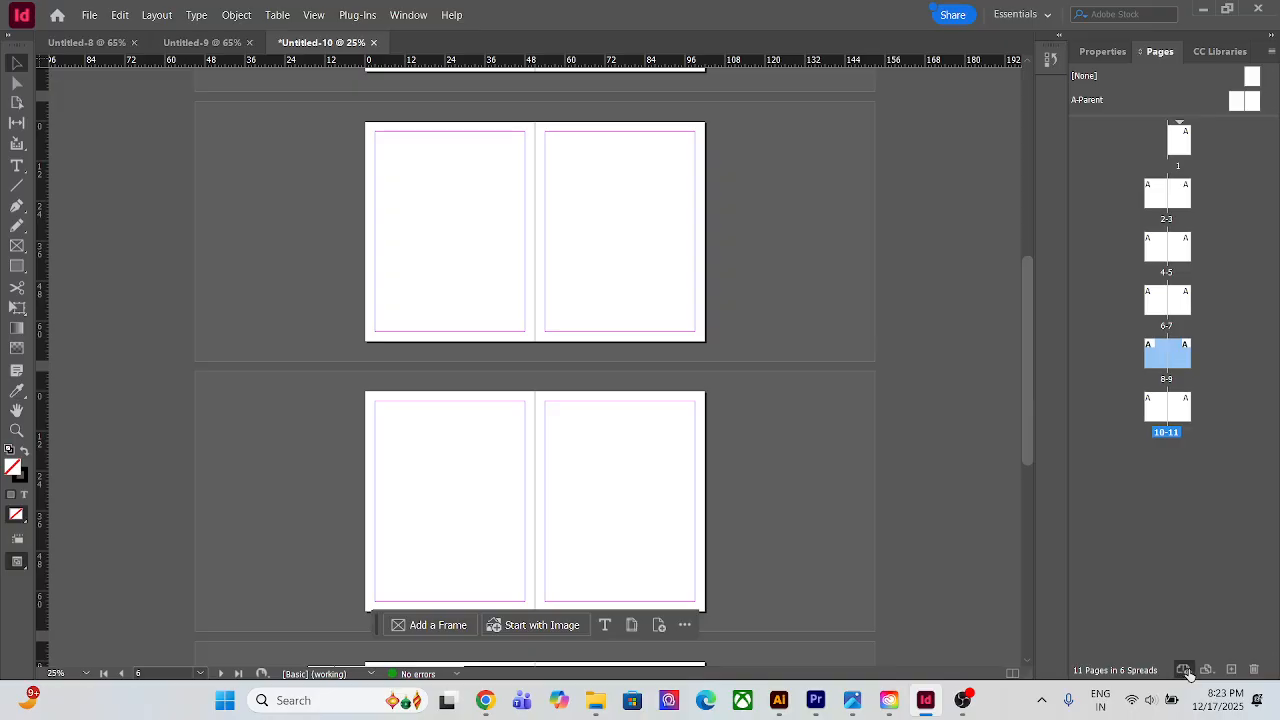
pyautogui.click(1203, 619)
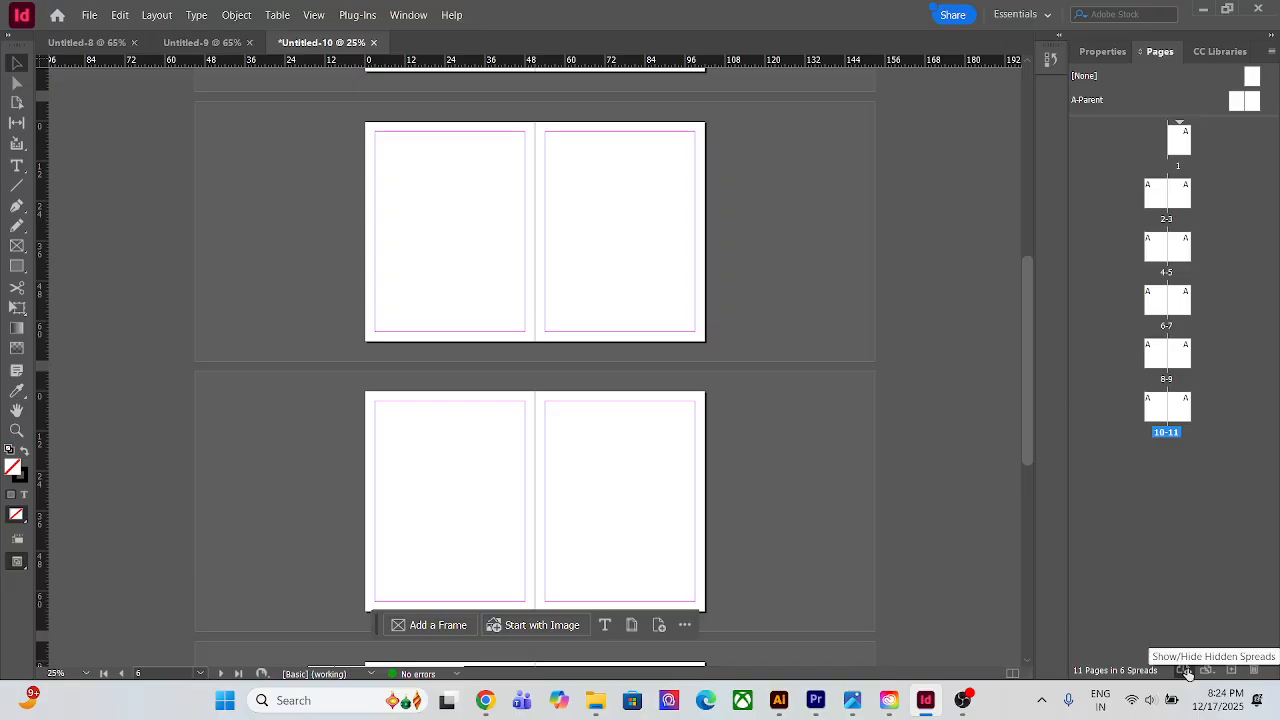
pyautogui.hotkey('ctrl', '-')
pyautogui.hotkey('ctrl', '-')
pyautogui.click(1160, 413)
pyautogui.keyDown('shift'); pyautogui.click(1184, 416); pyautogui.keyUp('shift')
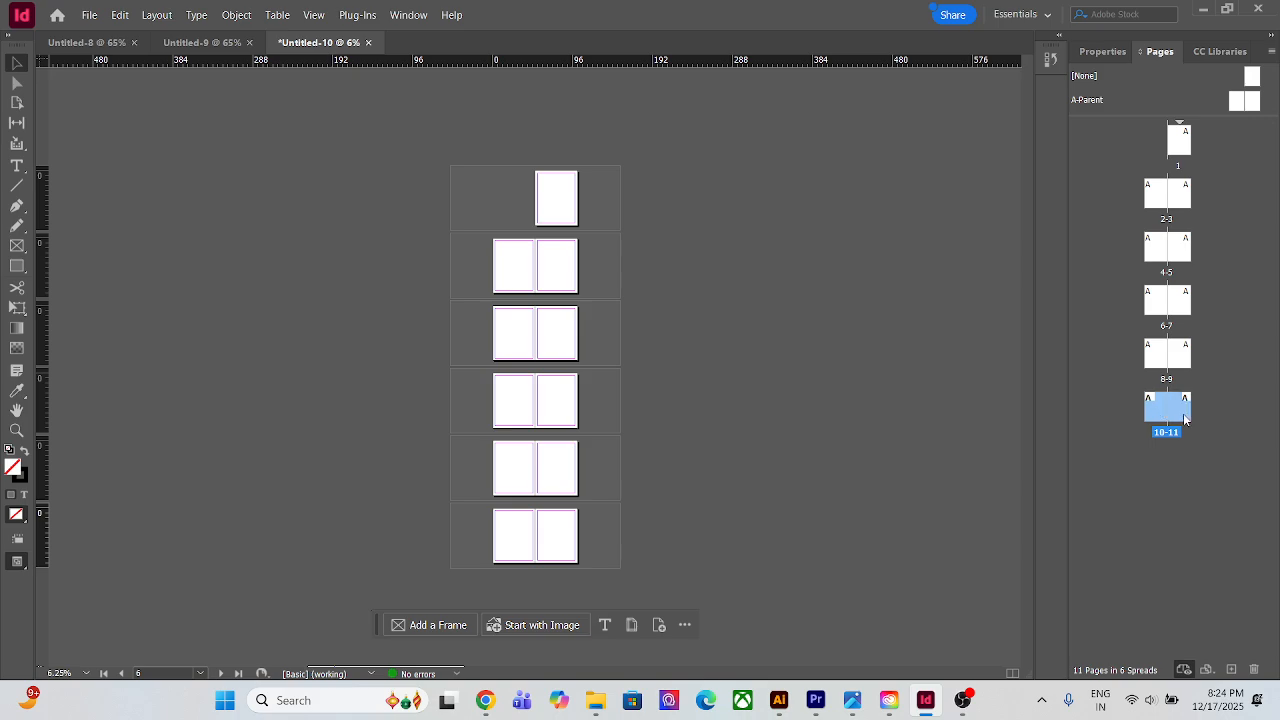
pyautogui.click(1185, 672)
pyautogui.hotkey('ctrl', '=')
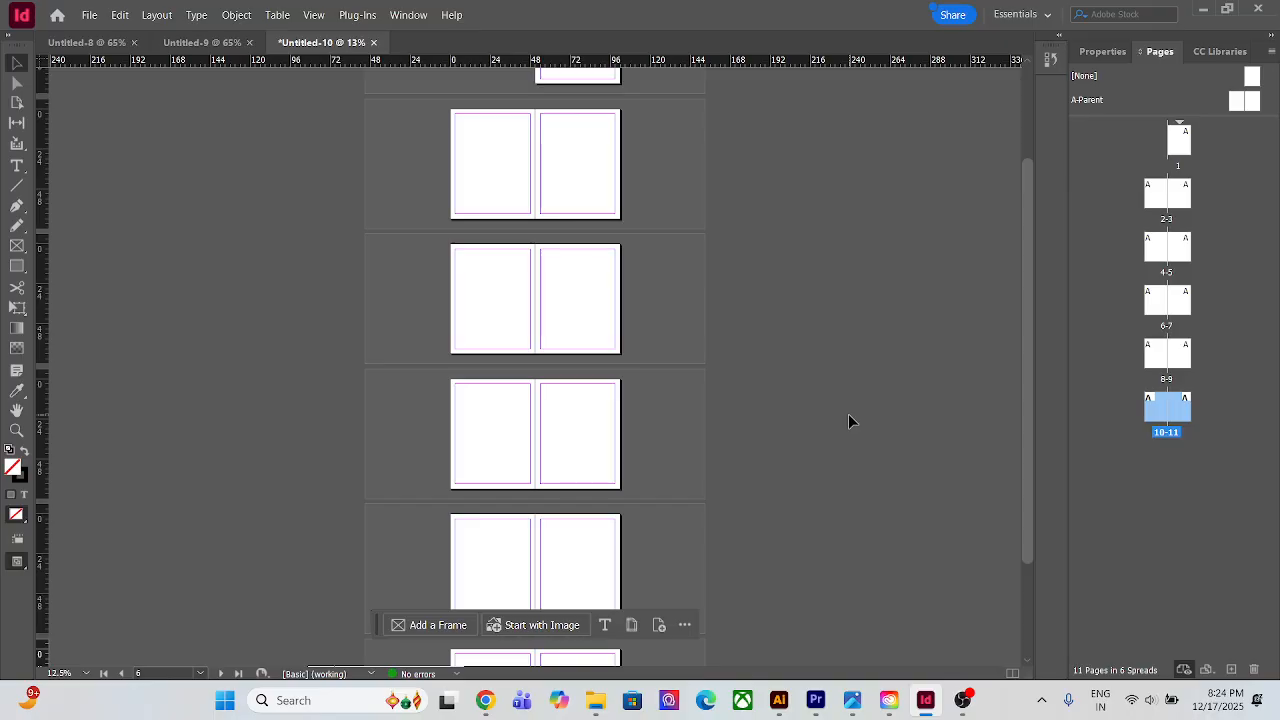
# Select individual pages in the page list one after another, ending with the A-Parent spread
pyautogui.click(1188, 302)
pyautogui.click(1178, 150)
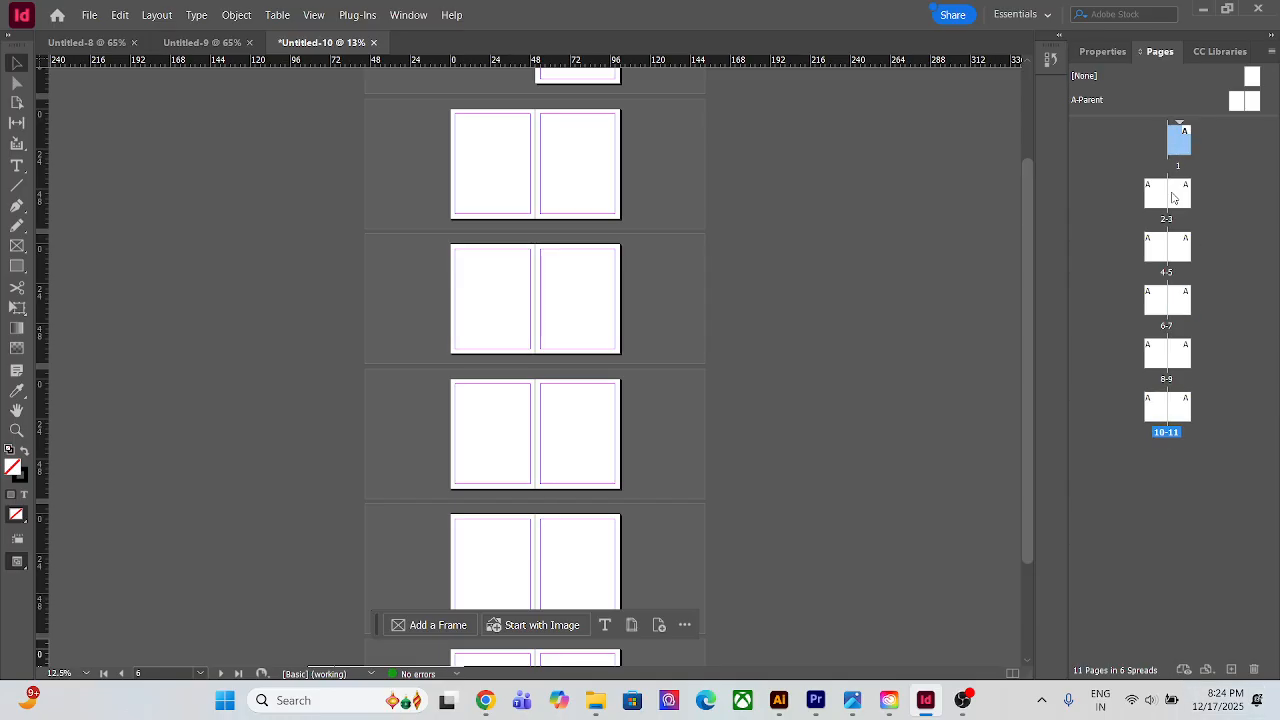
pyautogui.click(1175, 197)
pyautogui.click(1160, 203)
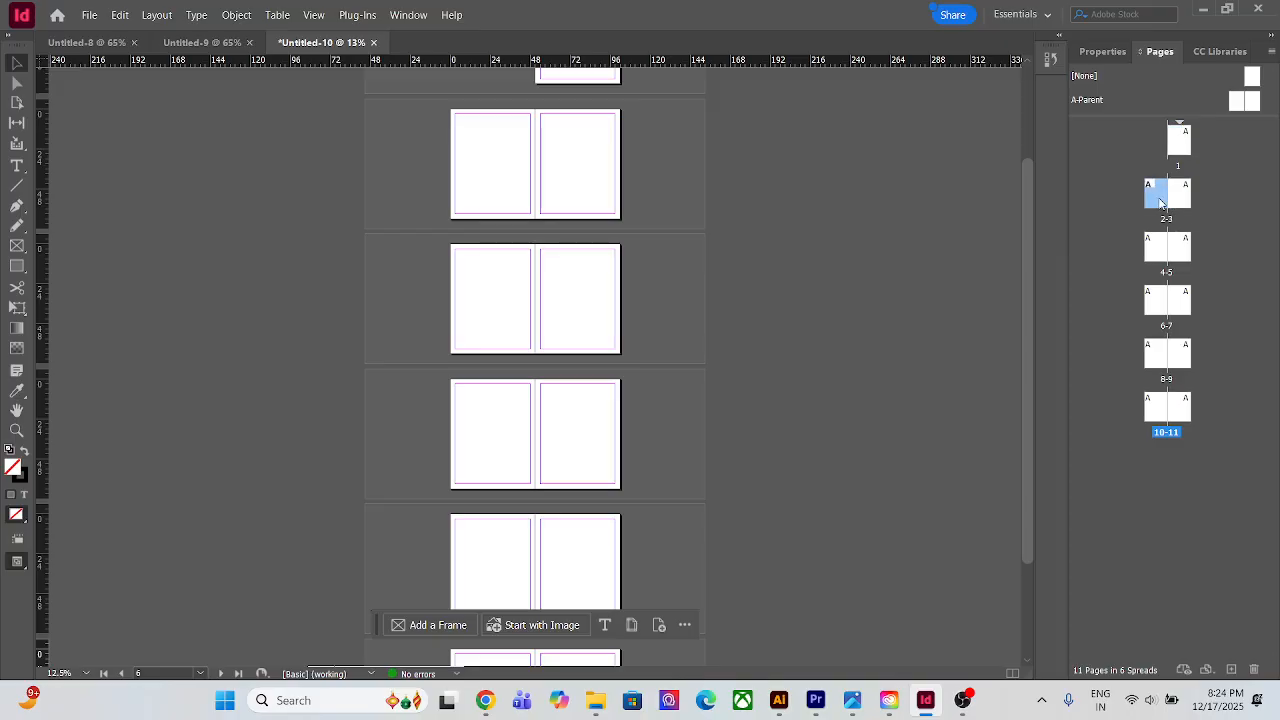
pyautogui.click(1181, 206)
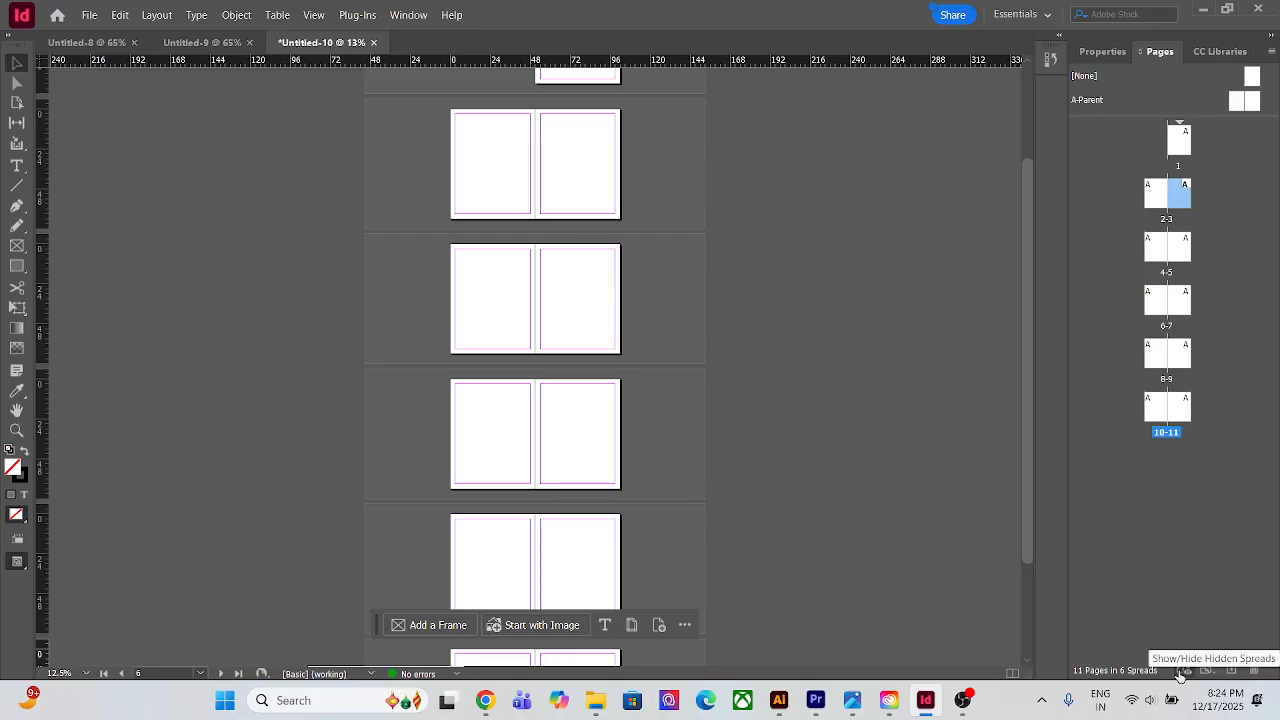
pyautogui.click(1086, 104)
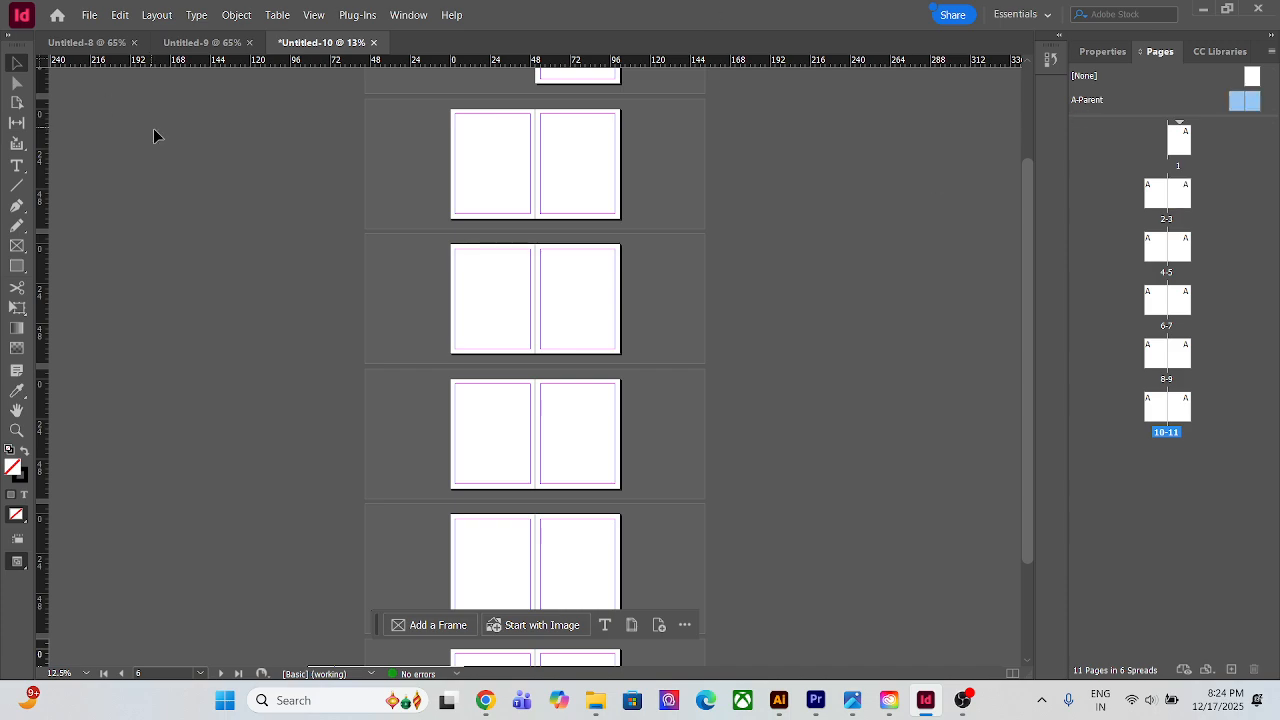
pyautogui.scroll(3, 519, 235)
pyautogui.moveTo(686, 208); pyautogui.dragTo(497, 439)
pyautogui.scroll(-2, 556, 366)
pyautogui.moveTo(609, 290); pyautogui.dragTo(602, 460)
pyautogui.moveTo(605, 273); pyautogui.dragTo(605, 383)
pyautogui.moveTo(594, 277); pyautogui.dragTo(597, 374)
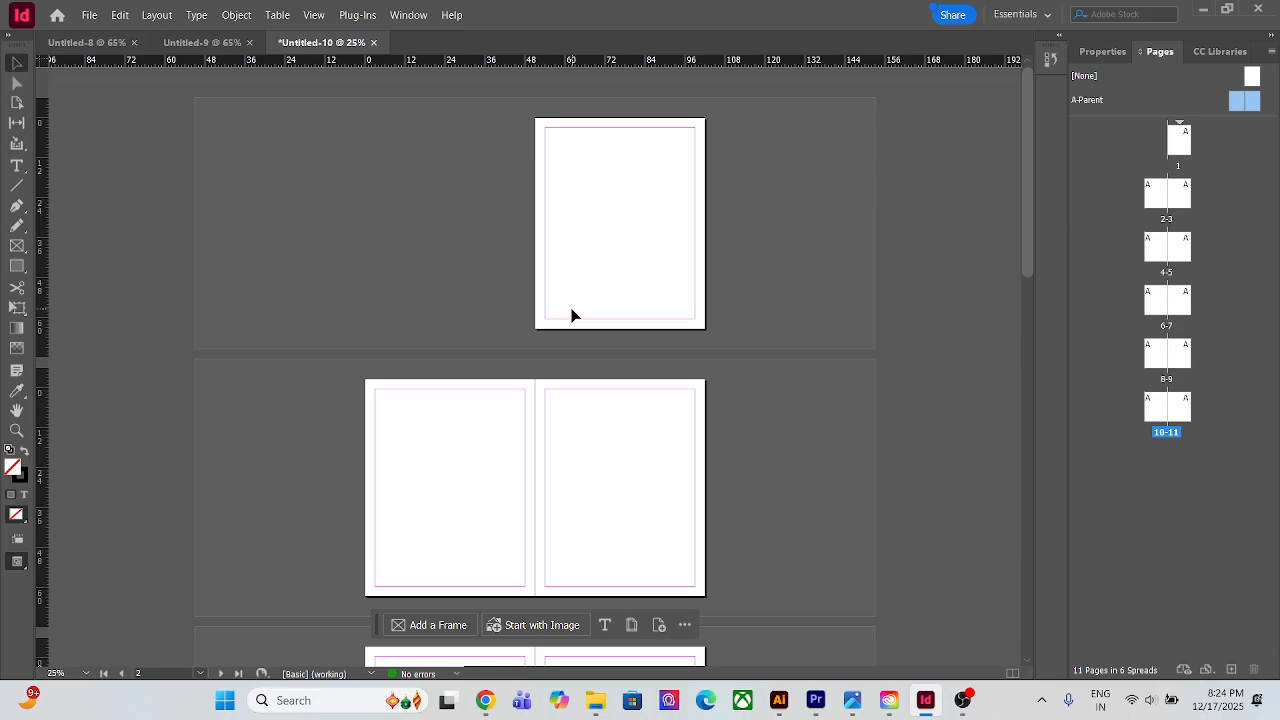
# Draw a large text frame inside the margins of page 1 and enter the sample text "csdgdsvd"
pyautogui.scroll(1, 571, 315)
pyautogui.moveTo(775, 285); pyautogui.dragTo(493, 407)
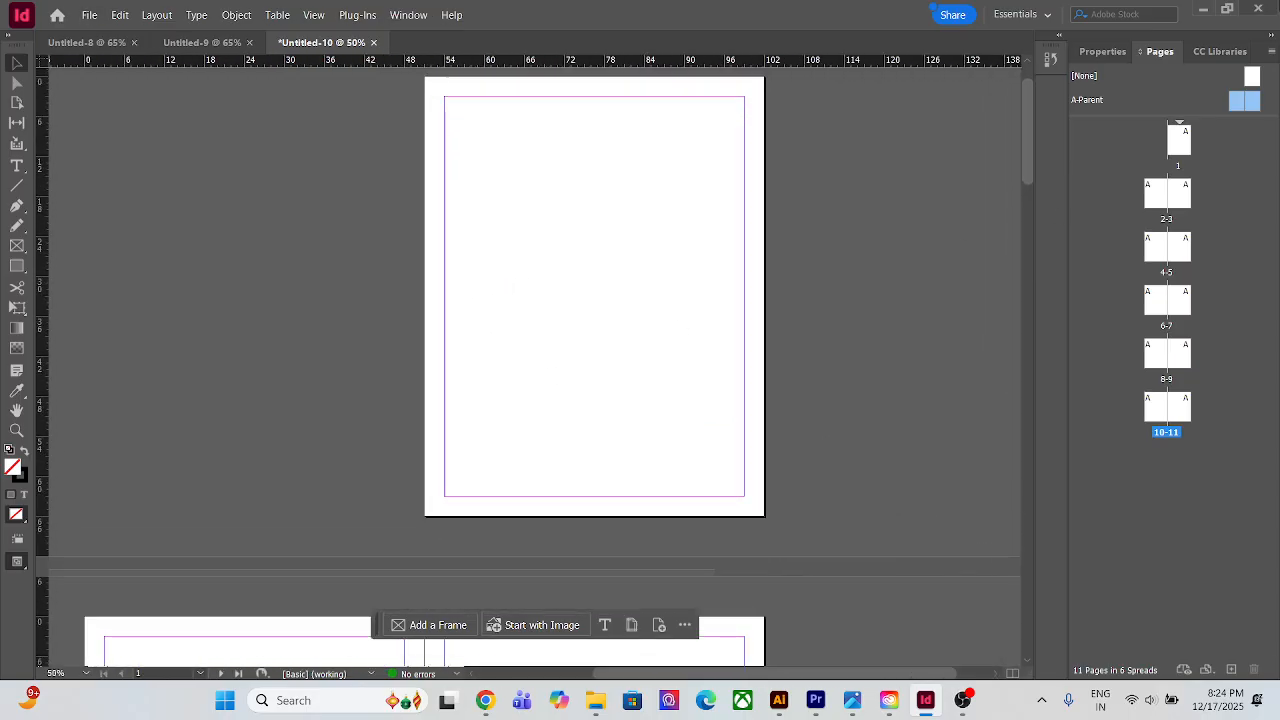
pyautogui.click(16, 166)
pyautogui.click(492, 204)
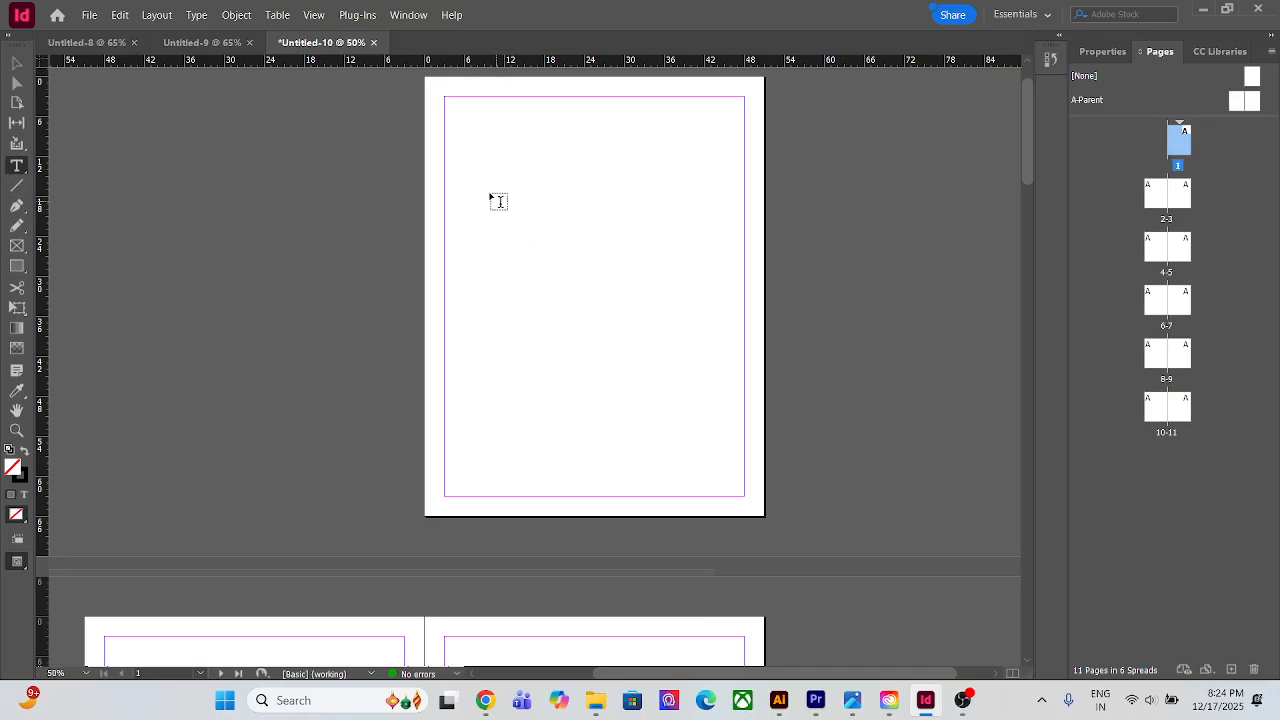
pyautogui.moveTo(457, 131); pyautogui.dragTo(719, 438)
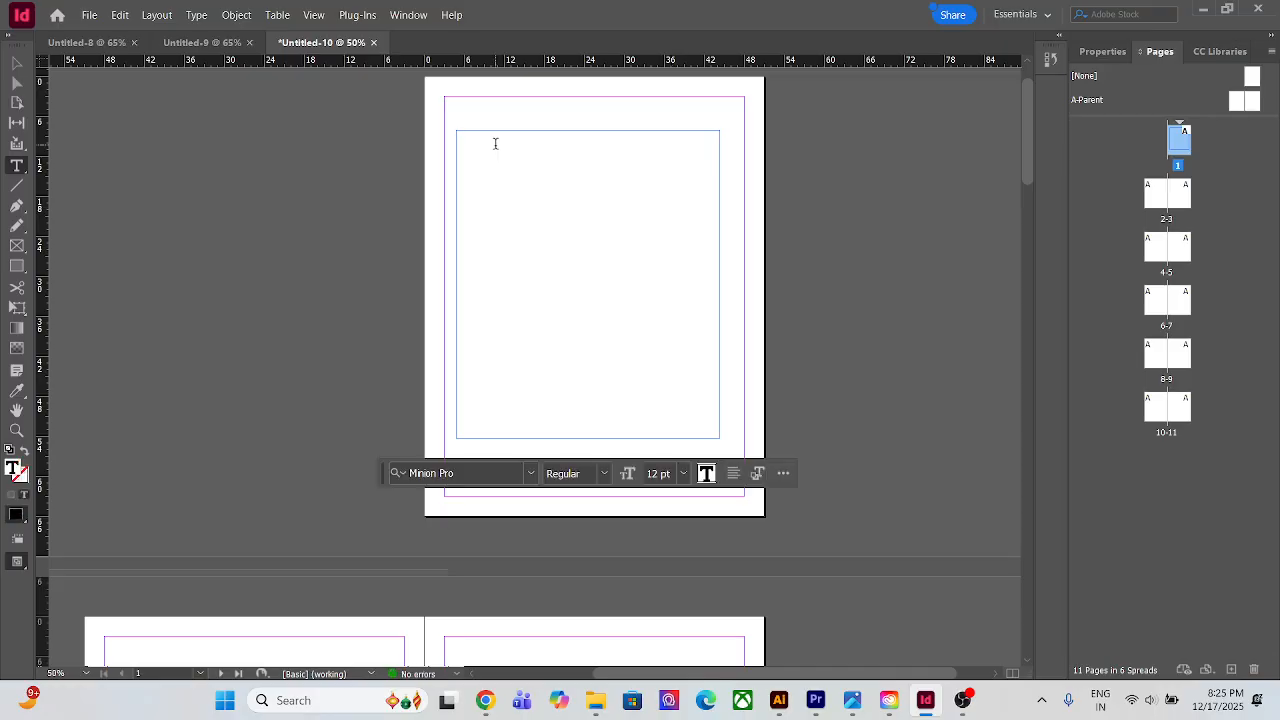
pyautogui.write('F')
# Set the size of all the sample text in the page 1 frame to 50 pt
pyautogui.hotkey('ctrl', 'a')
pyautogui.click(660, 474)
pyautogui.doubleClick(659, 472)
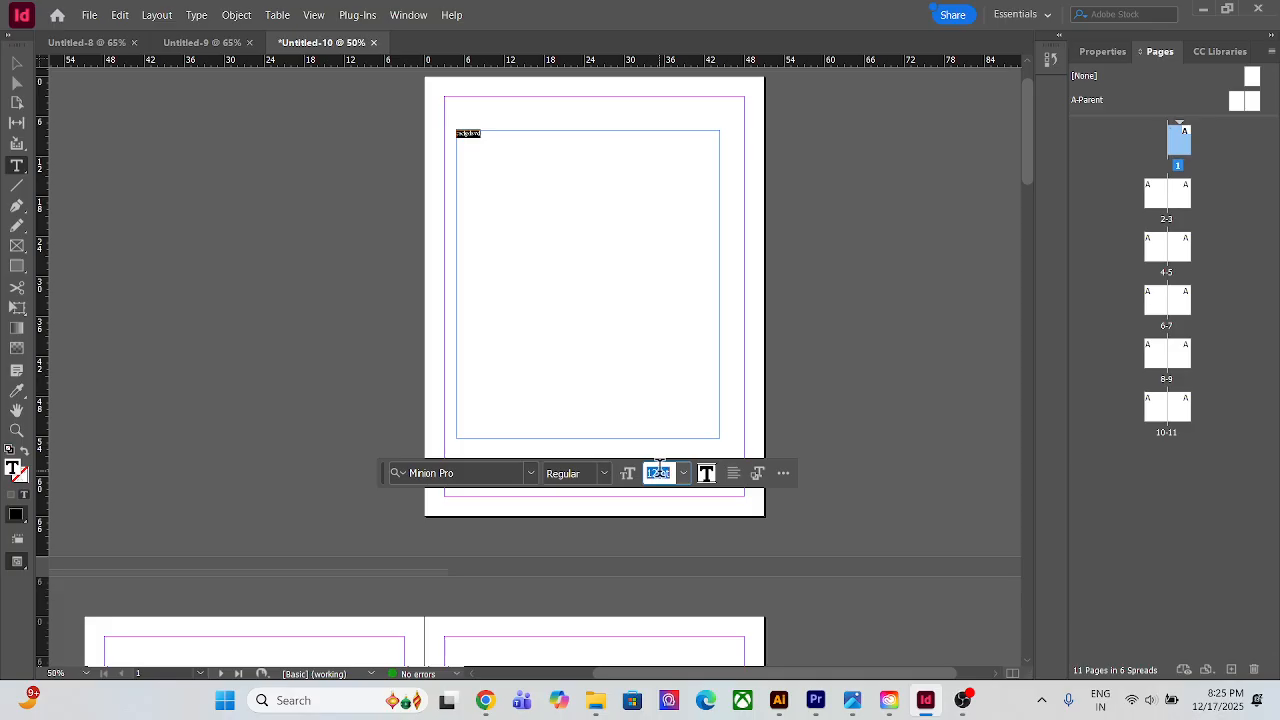
pyautogui.write('50')
pyautogui.press('Return')
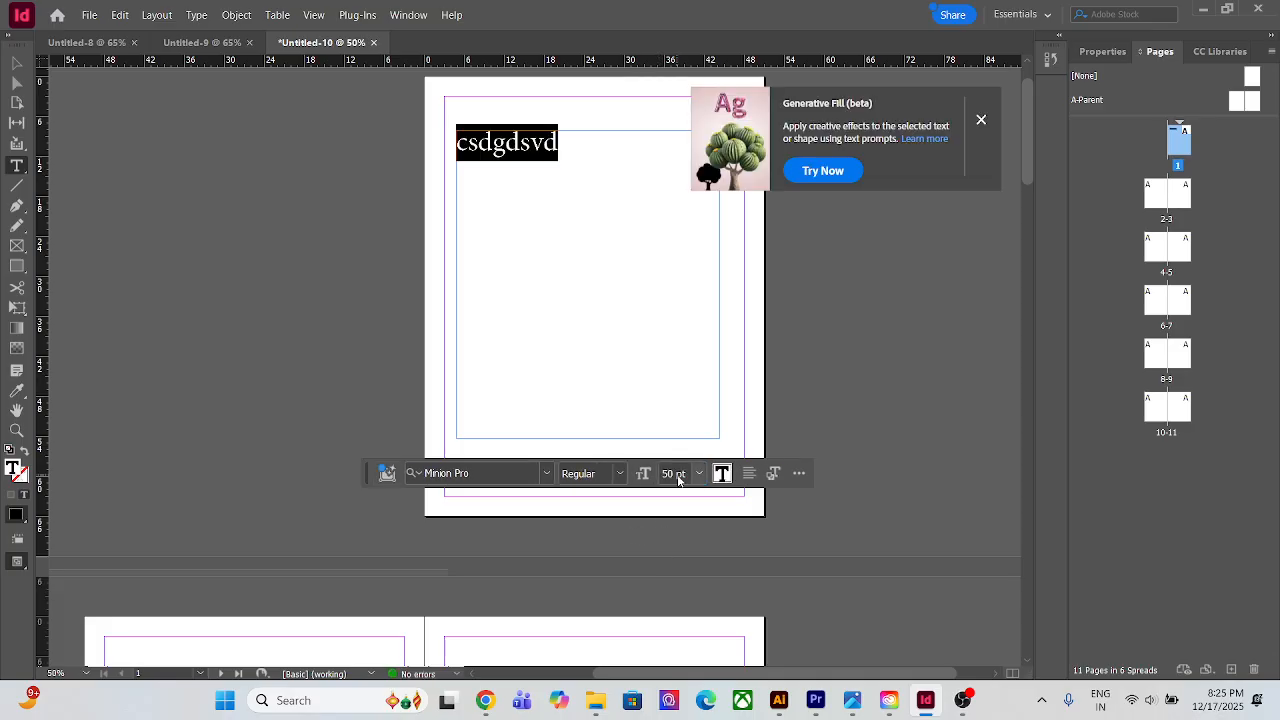
# Increase the selected sample text's size to 500 pt
pyautogui.moveTo(675, 473); pyautogui.dragTo(648, 469)
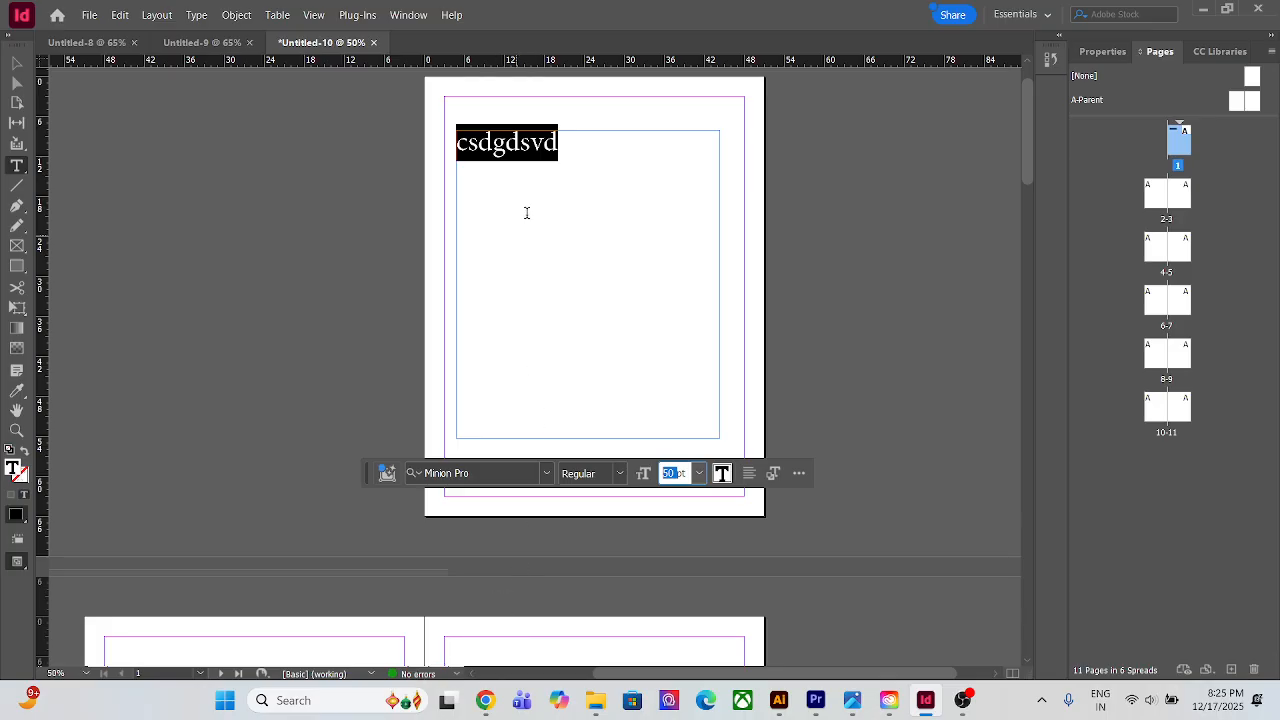
pyautogui.write('500')
pyautogui.press('Return')
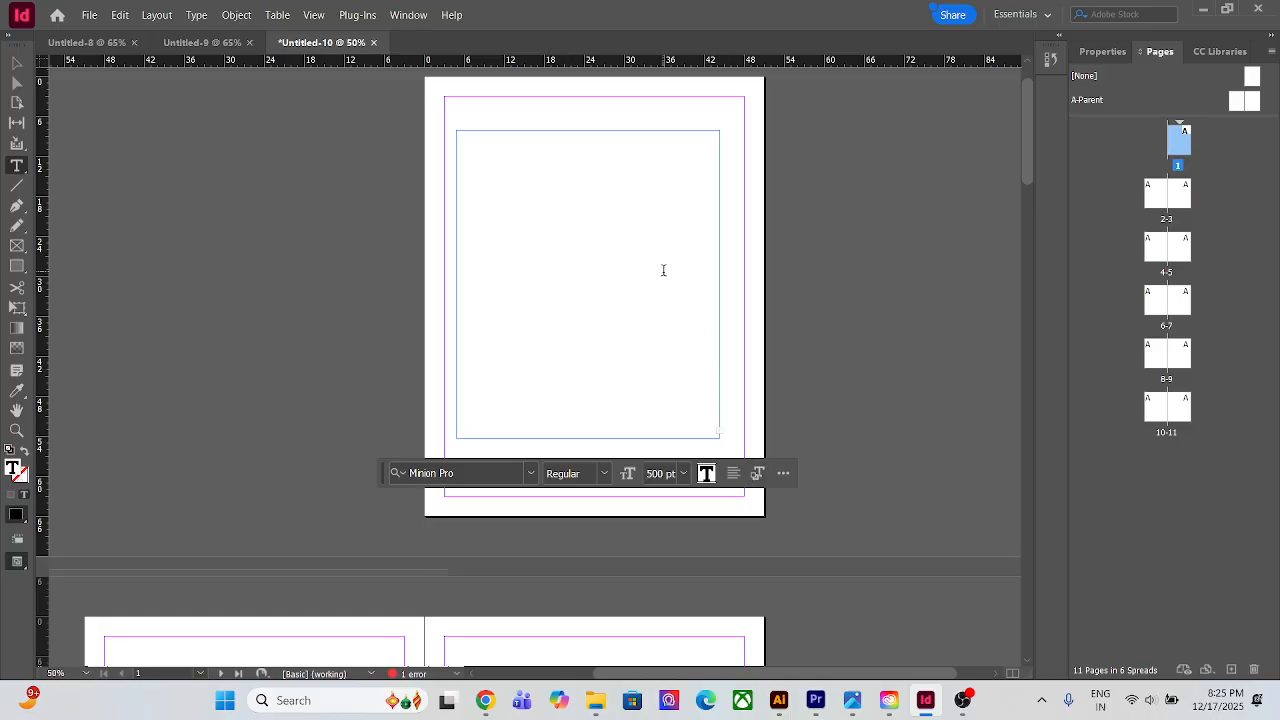
# Resize the text frame beyond page 1 to fit the whole word on one line, and shift it leftward across the page
pyautogui.click(22, 68)
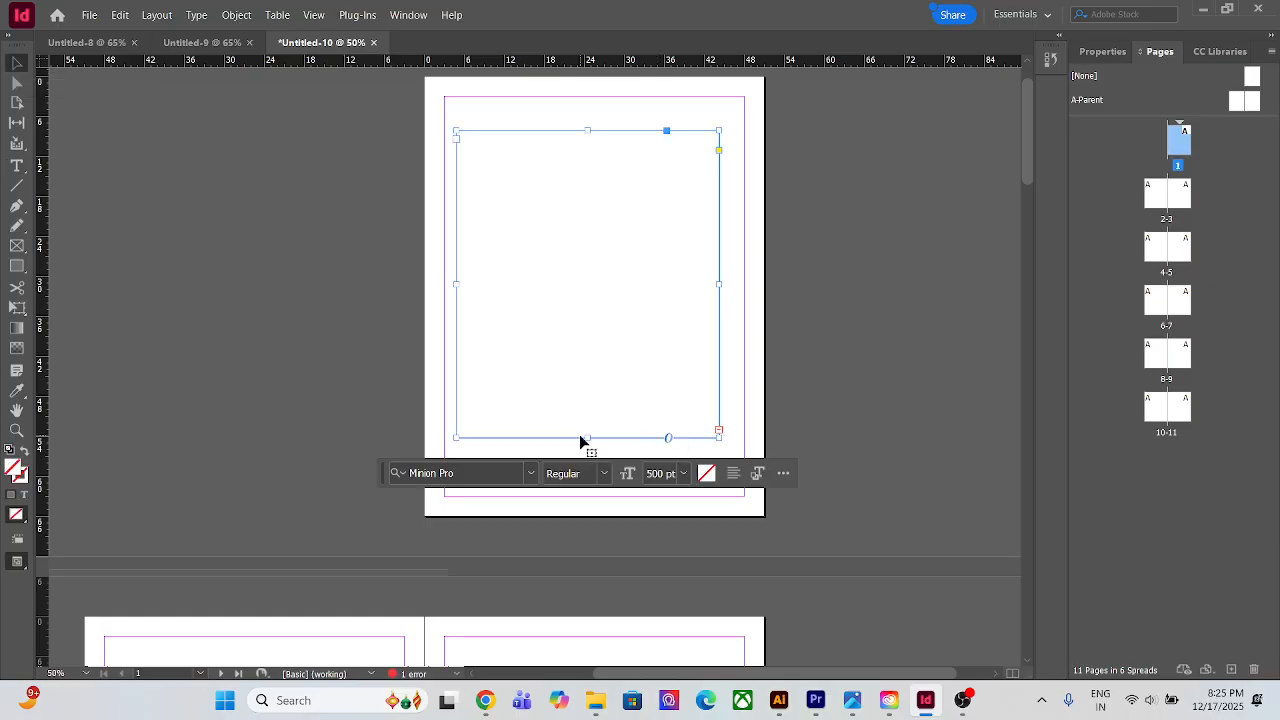
pyautogui.moveTo(591, 437); pyautogui.dragTo(641, 614)
pyautogui.moveTo(721, 368); pyautogui.dragTo(880, 374)
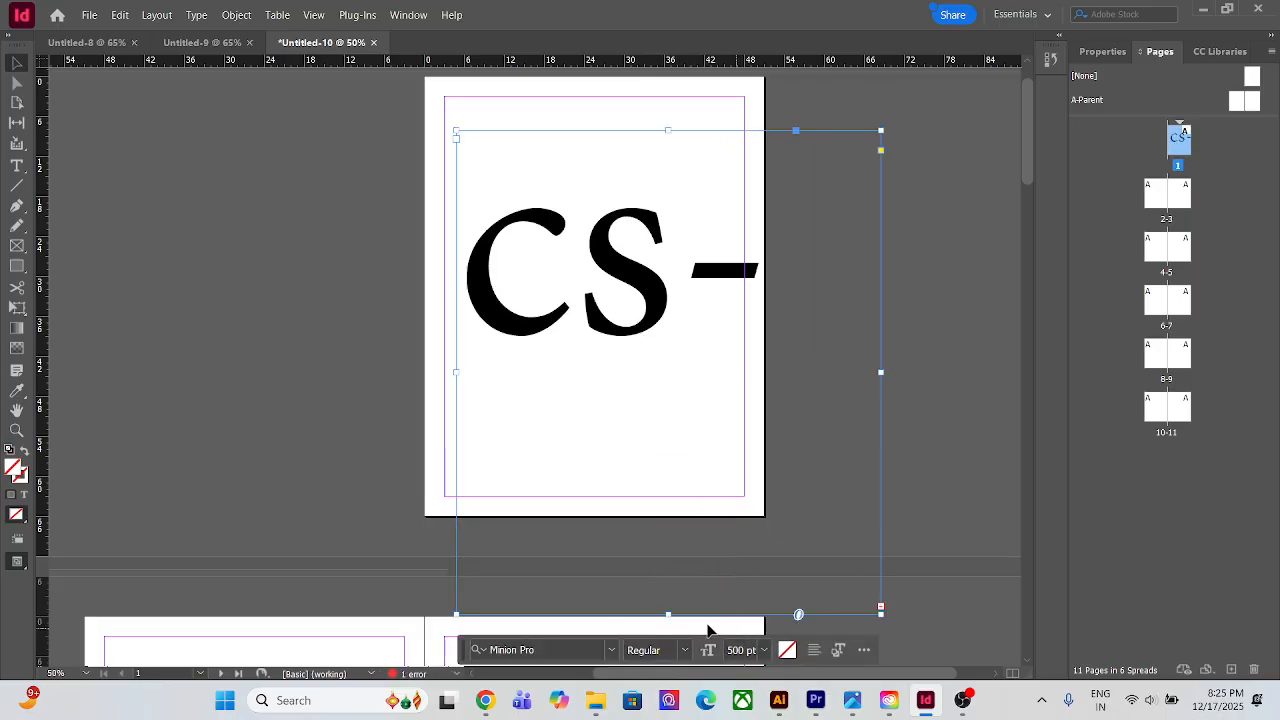
pyautogui.moveTo(671, 616); pyautogui.dragTo(706, 718)
pyautogui.scroll(-2, 715, 374)
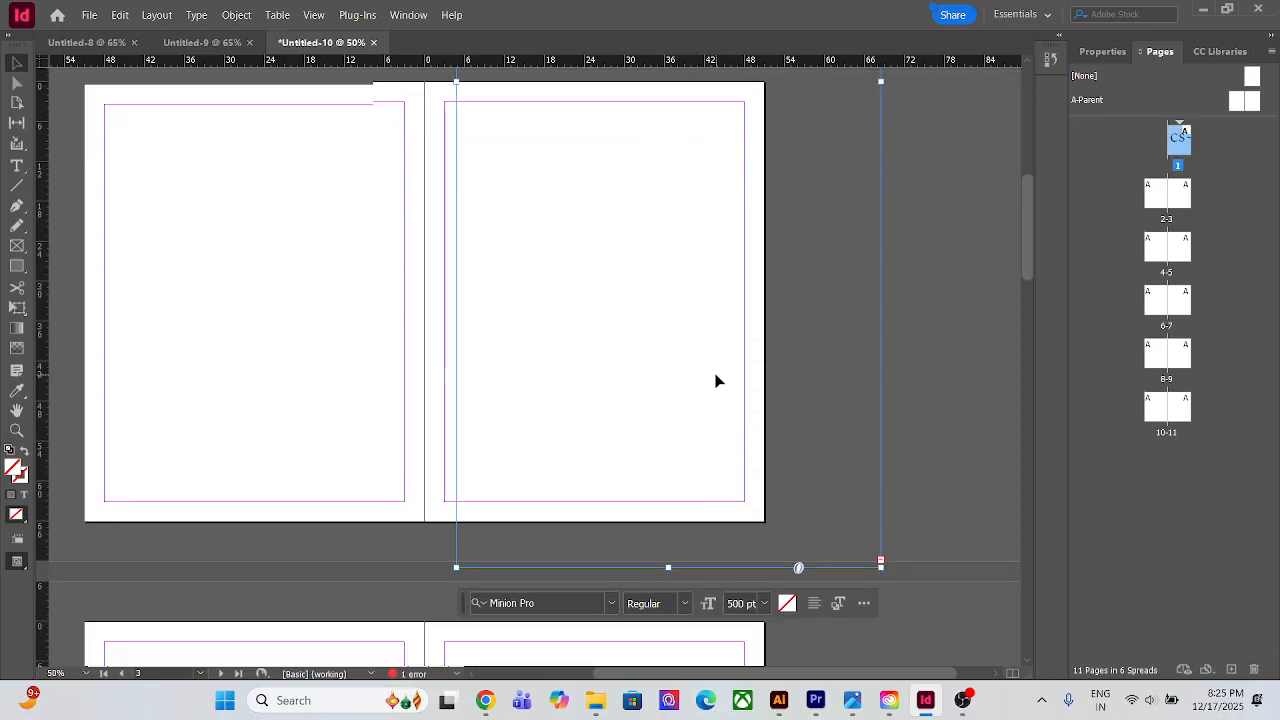
pyautogui.moveTo(880, 81); pyautogui.dragTo(1025, 87)
pyautogui.scroll(-2, 648, 373)
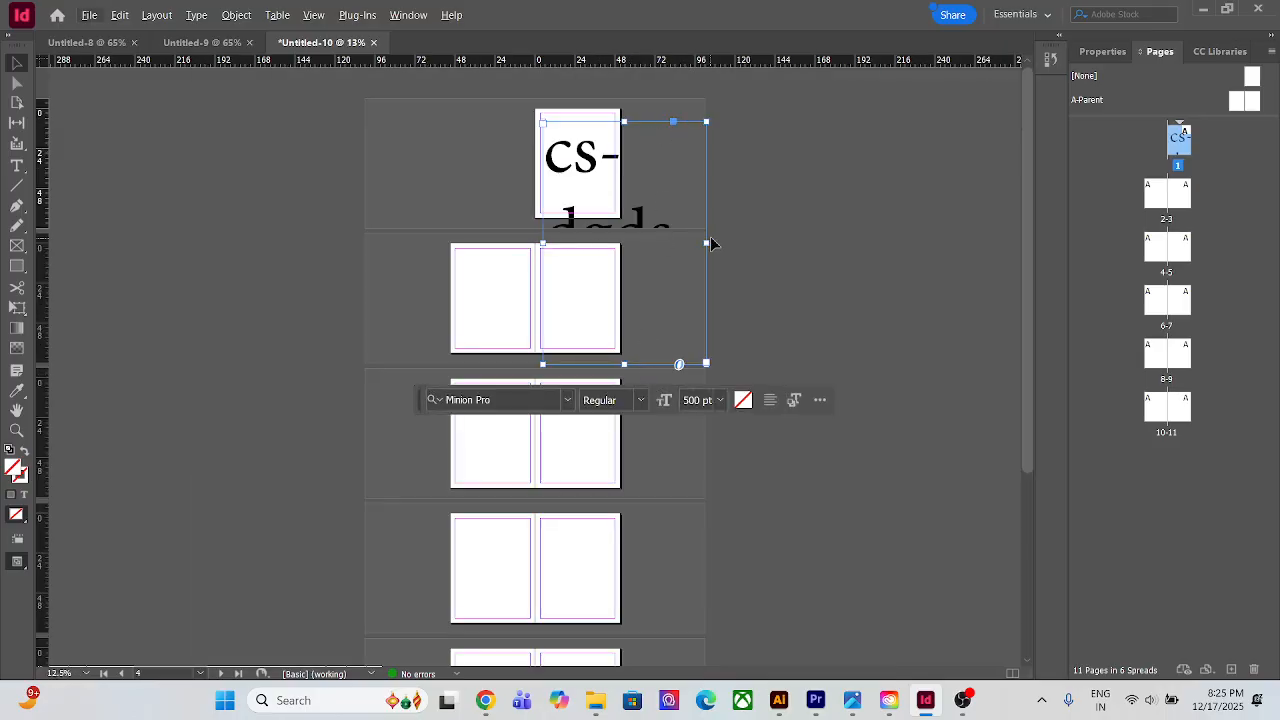
pyautogui.moveTo(707, 243); pyautogui.dragTo(835, 243)
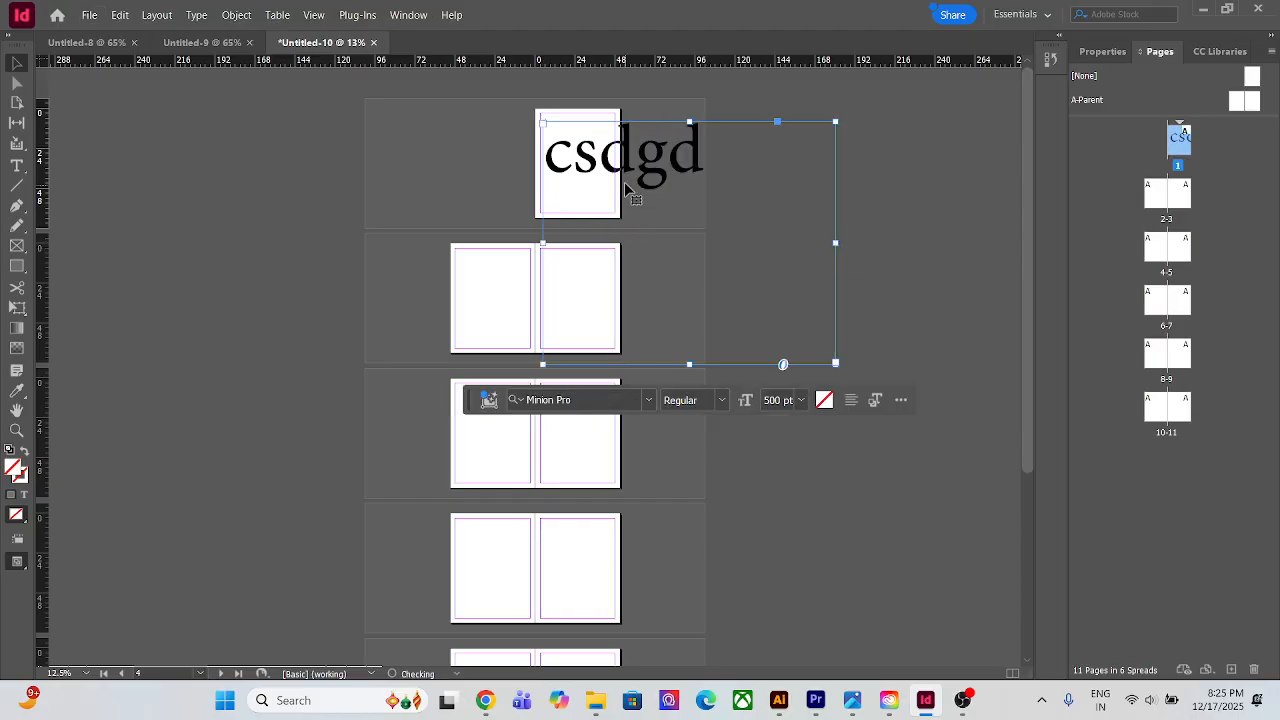
pyautogui.moveTo(689, 364); pyautogui.dragTo(689, 226)
pyautogui.click(897, 165)
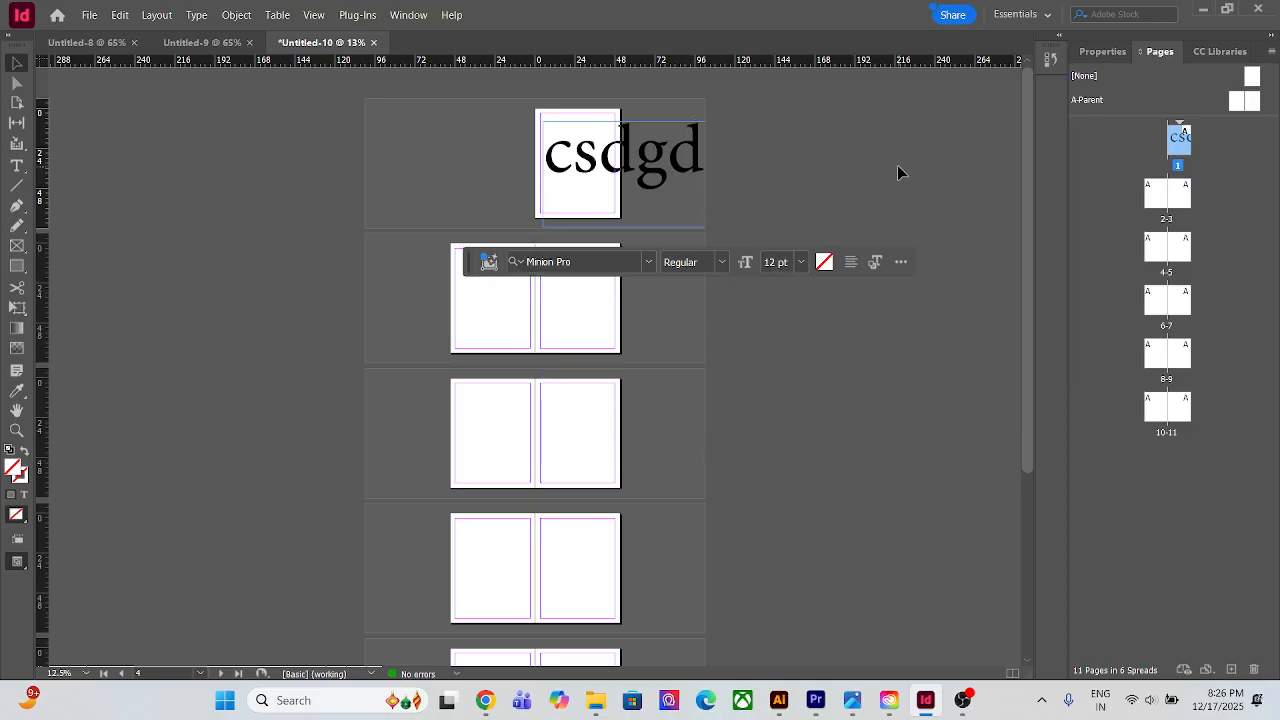
pyautogui.moveTo(651, 170); pyautogui.dragTo(536, 171)
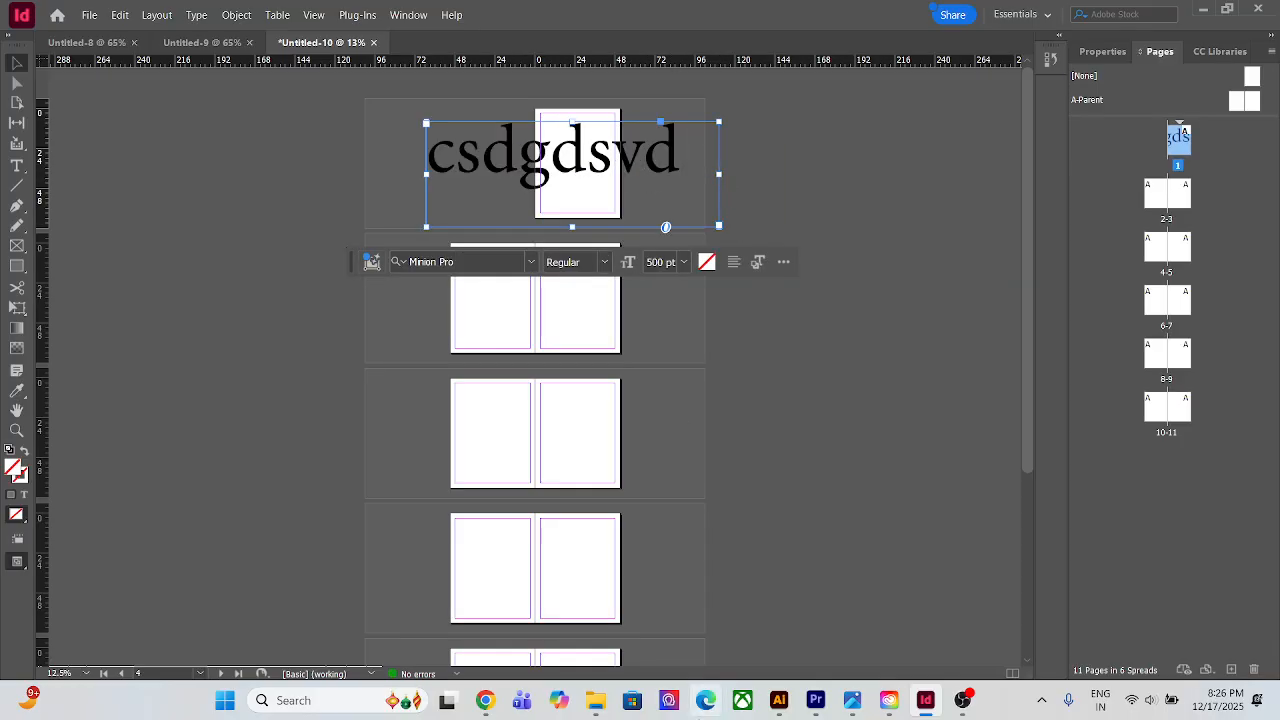
pyautogui.moveTo(463, 682)
pyautogui.moveTo(914, 713)
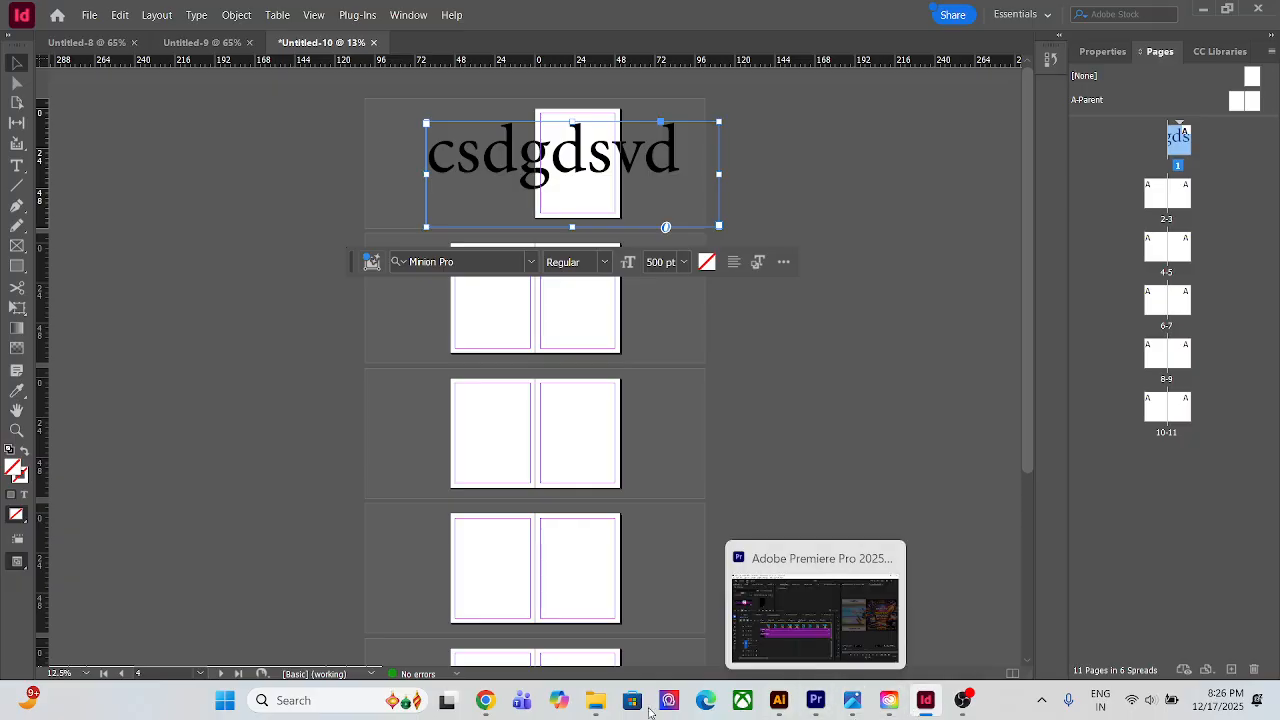
pyautogui.click(485, 705)
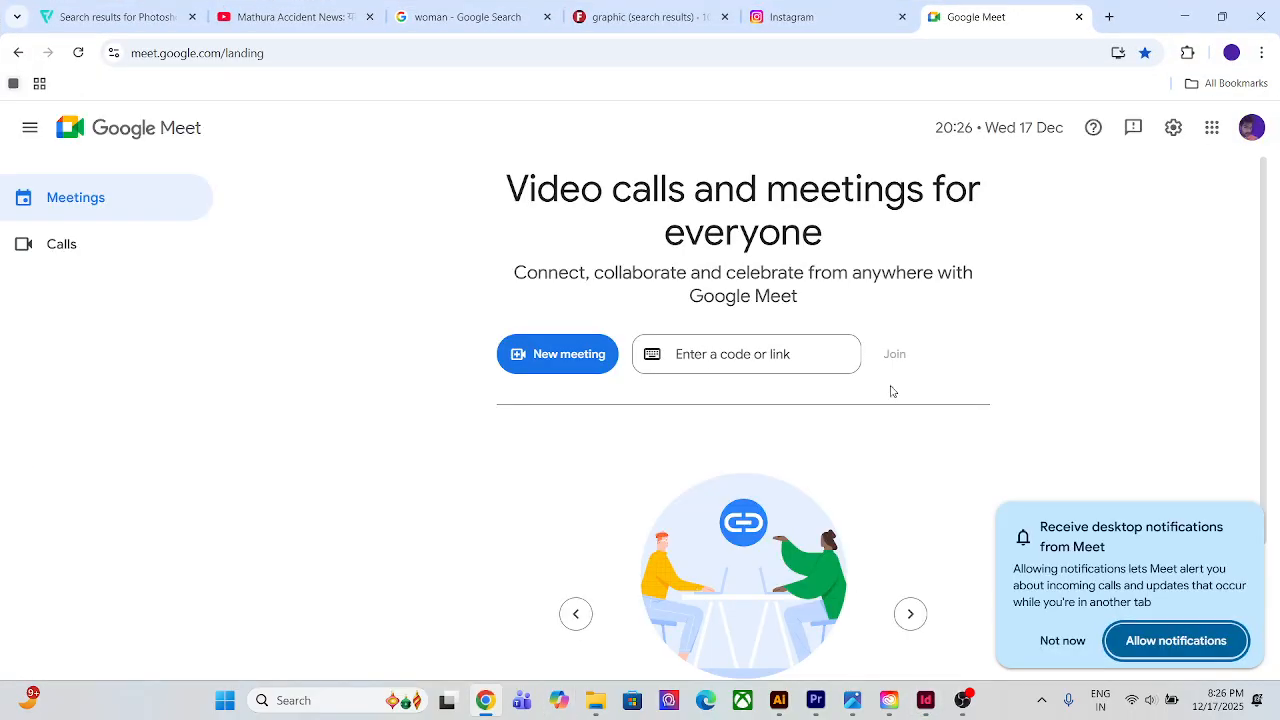
pyautogui.click(1185, 16)
# Move the oversized text frame slightly down from its place across page 1 and delete it
pyautogui.moveTo(603, 155); pyautogui.dragTo(594, 180)
pyautogui.scroll(-1, 594, 180)
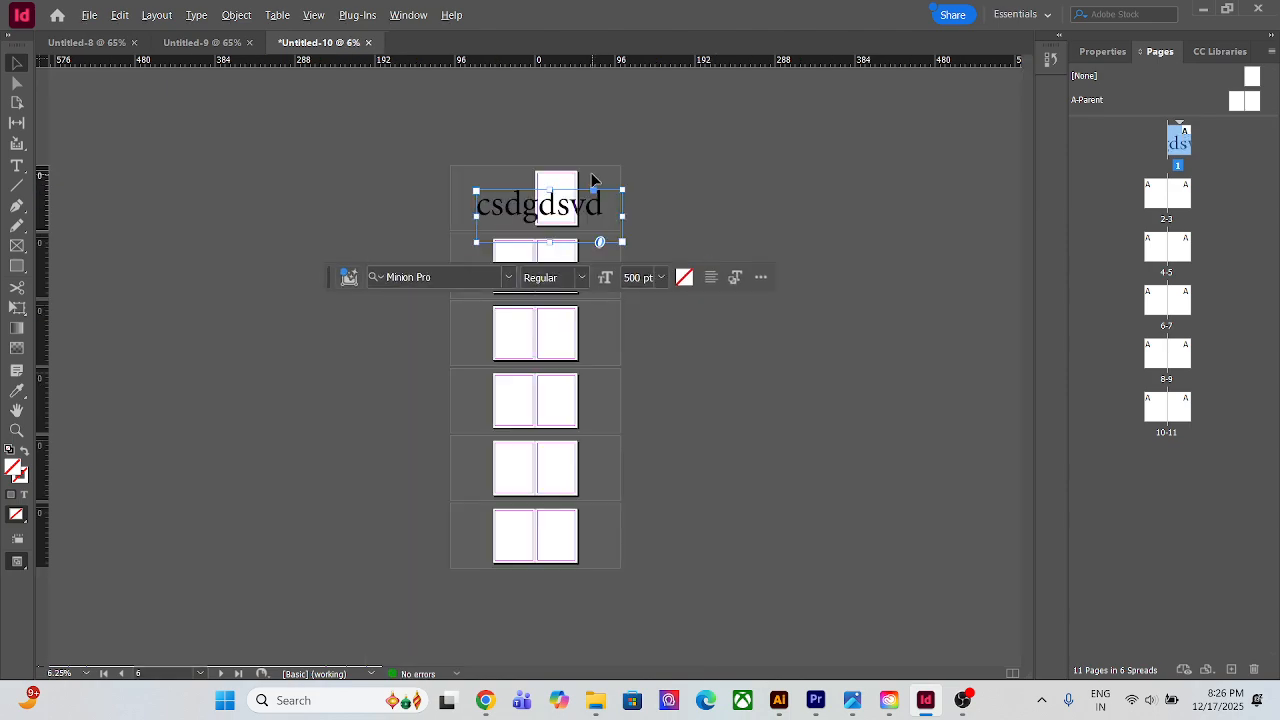
pyautogui.scroll(4, 594, 180)
pyautogui.scroll(-1, 590, 202)
pyautogui.scroll(-5, 634, 226)
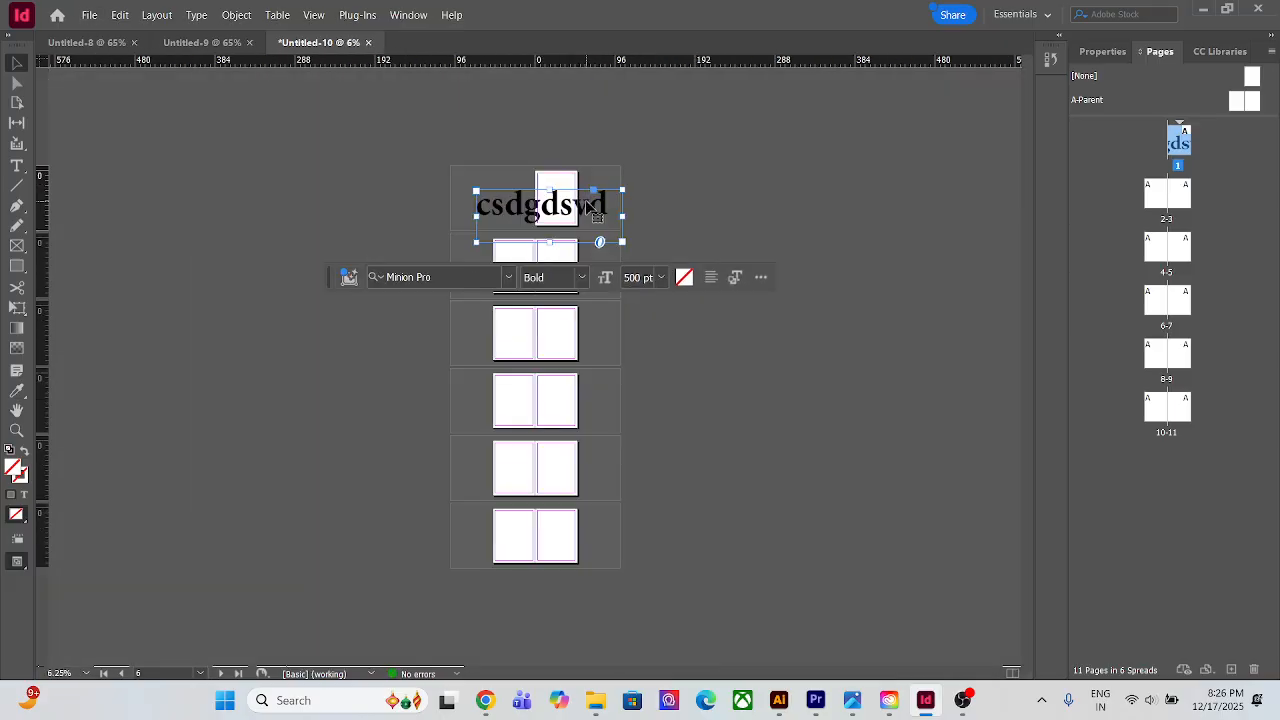
pyautogui.press('Delete')
# Create a table with 4 body rows and 4 columns in the Basic Table style, placed inside the margins of page 1
pyautogui.scroll(4, 554, 211)
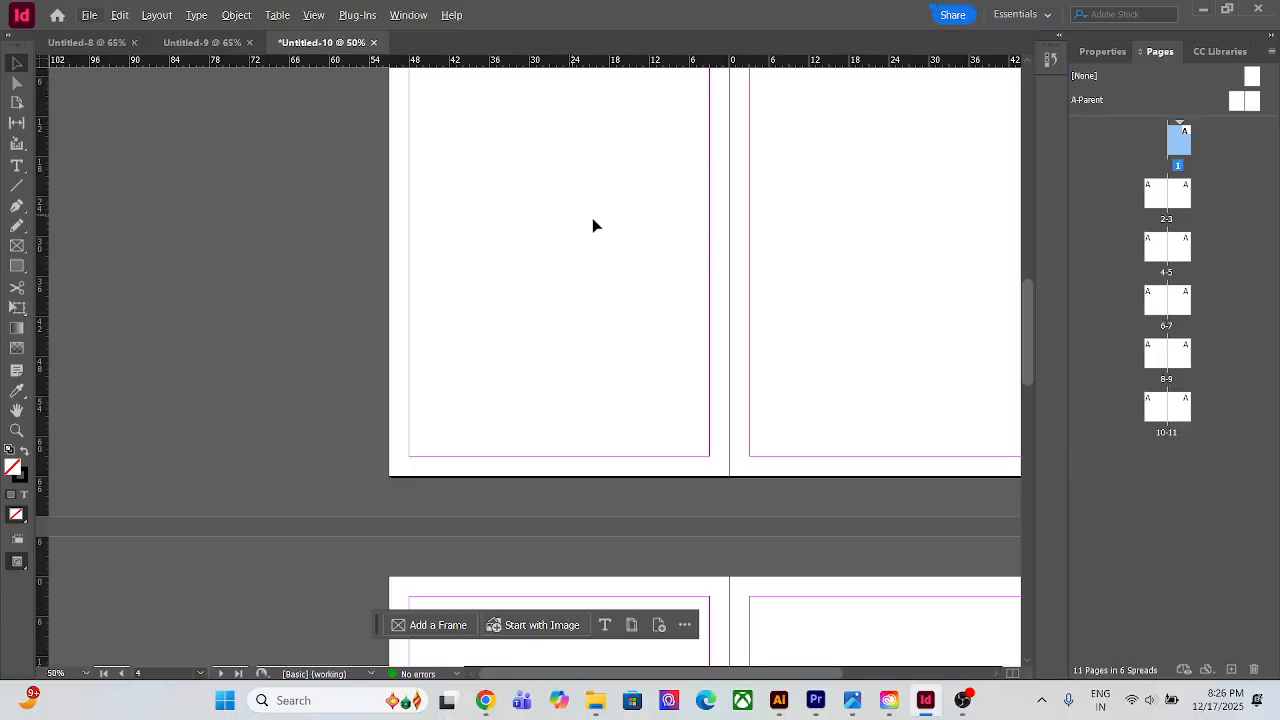
pyautogui.scroll(-5, 574, 257)
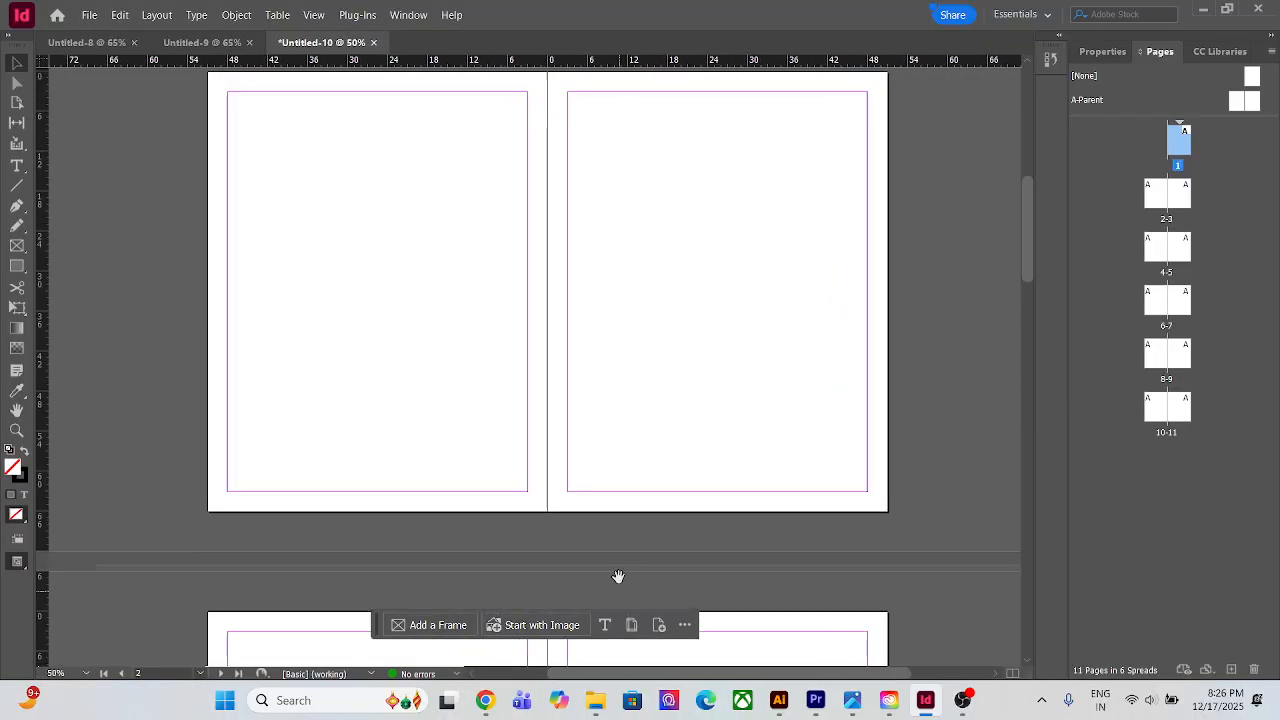
pyautogui.scroll(-3, 618, 401)
pyautogui.scroll(3, 560, 225)
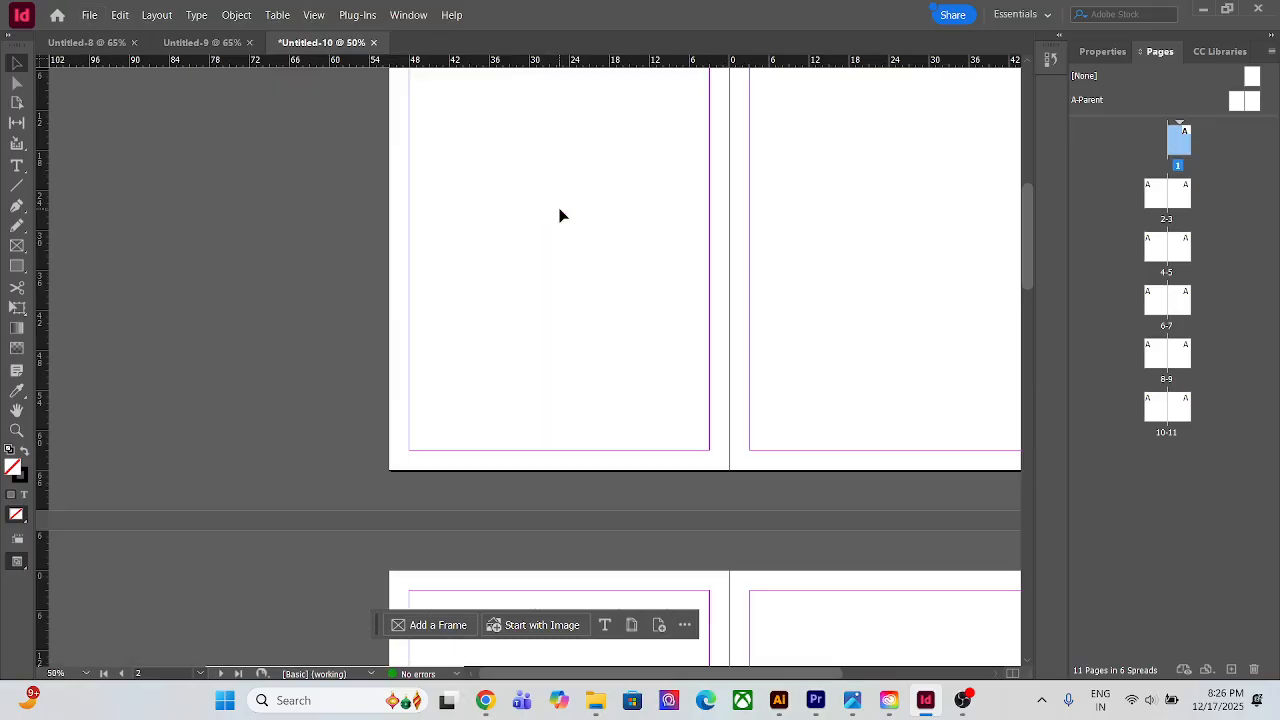
pyautogui.moveTo(650, 233); pyautogui.dragTo(409, 463)
pyautogui.moveTo(583, 231); pyautogui.dragTo(523, 440)
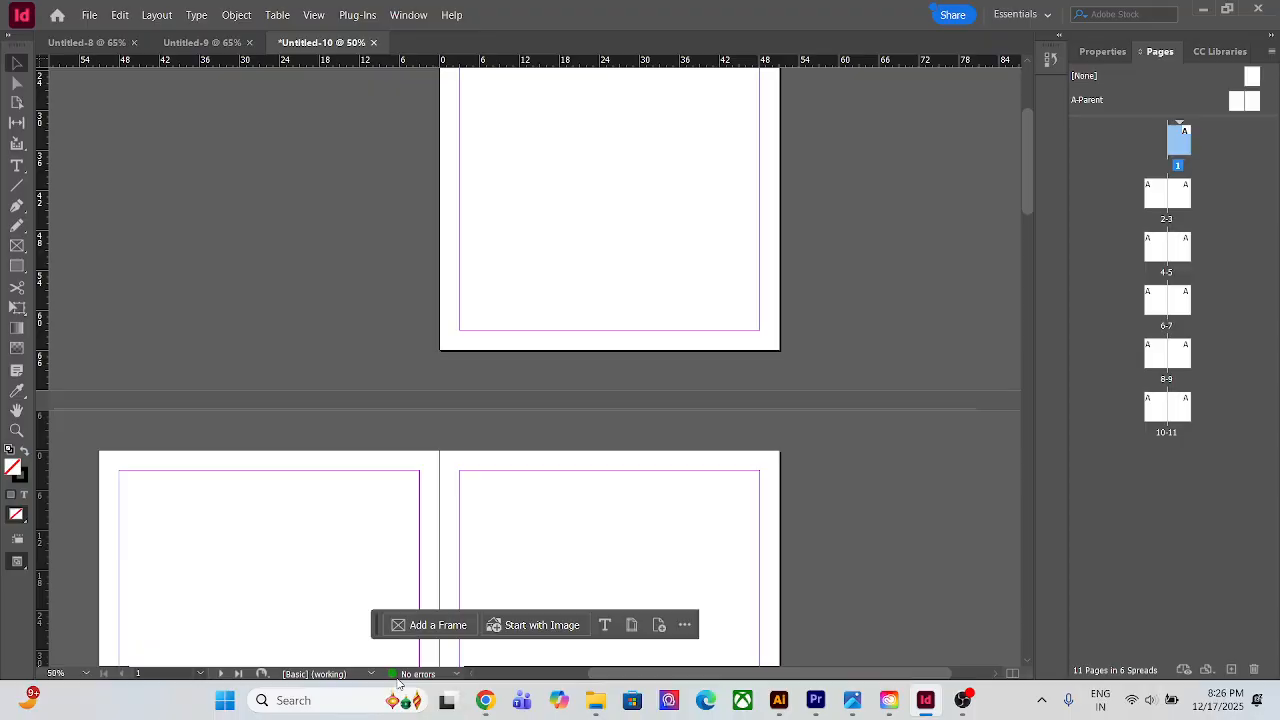
pyautogui.scroll(4, 628, 273)
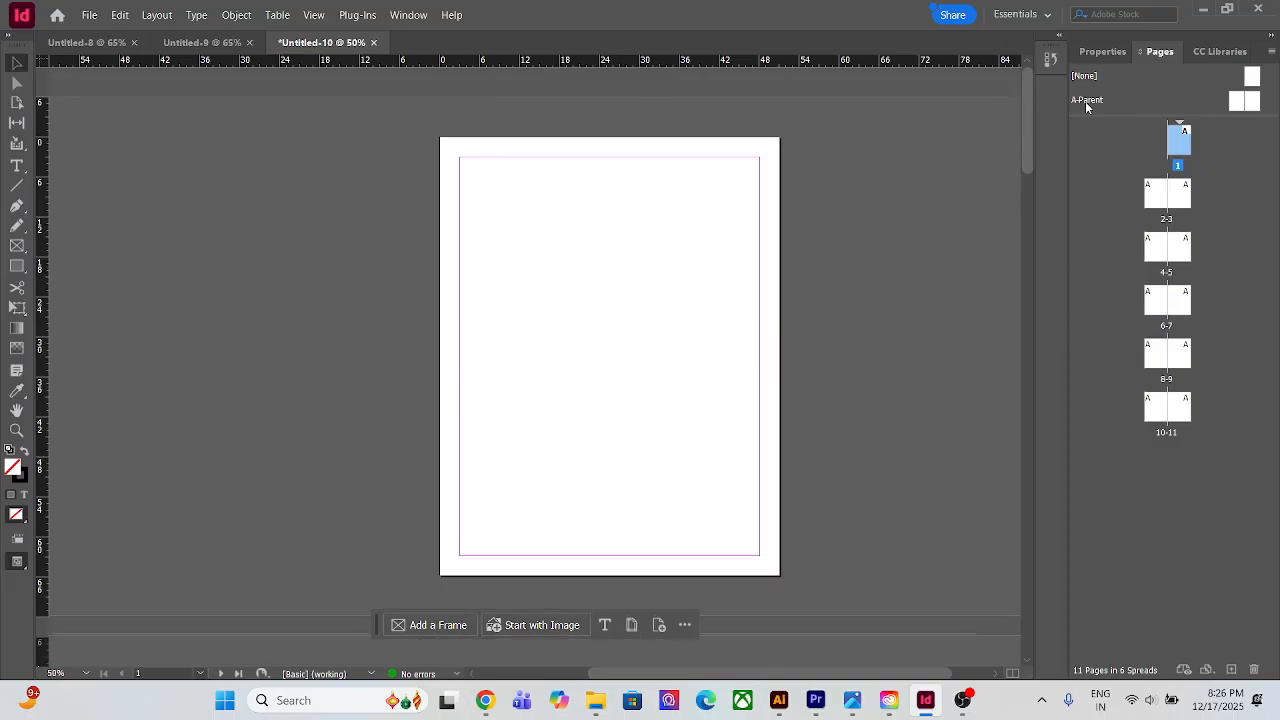
pyautogui.click(24, 166)
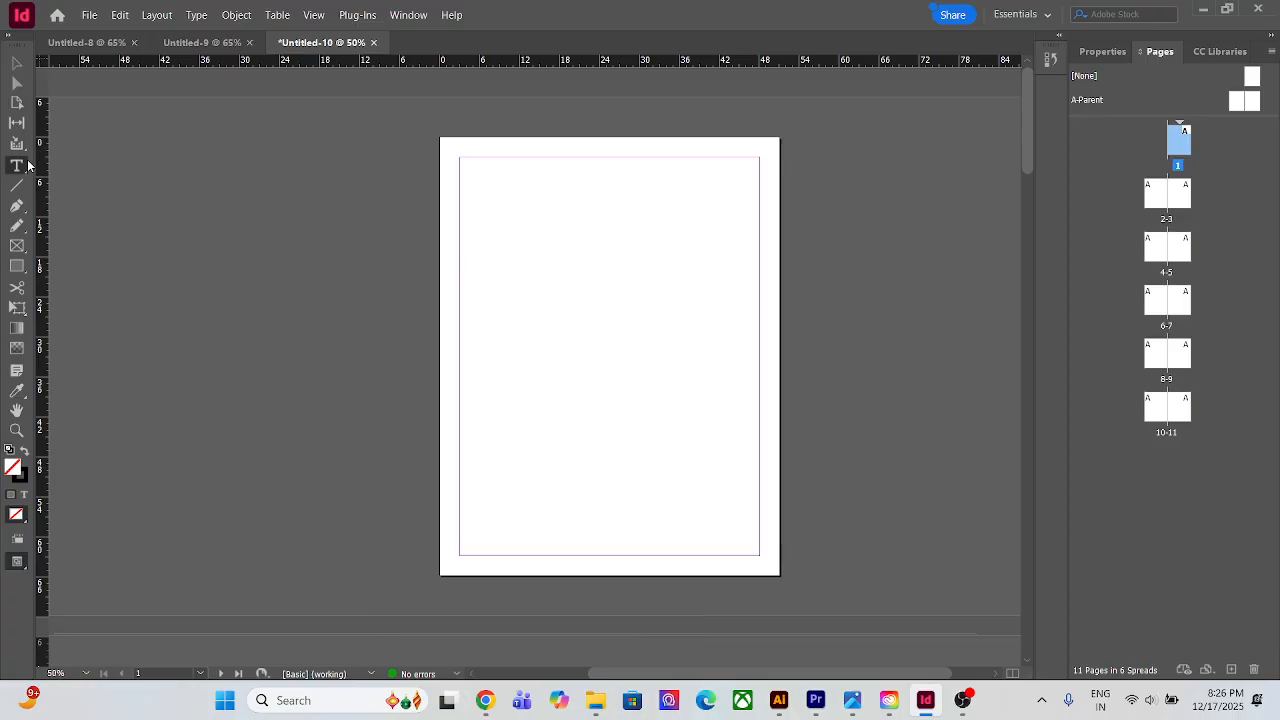
pyautogui.click(277, 15)
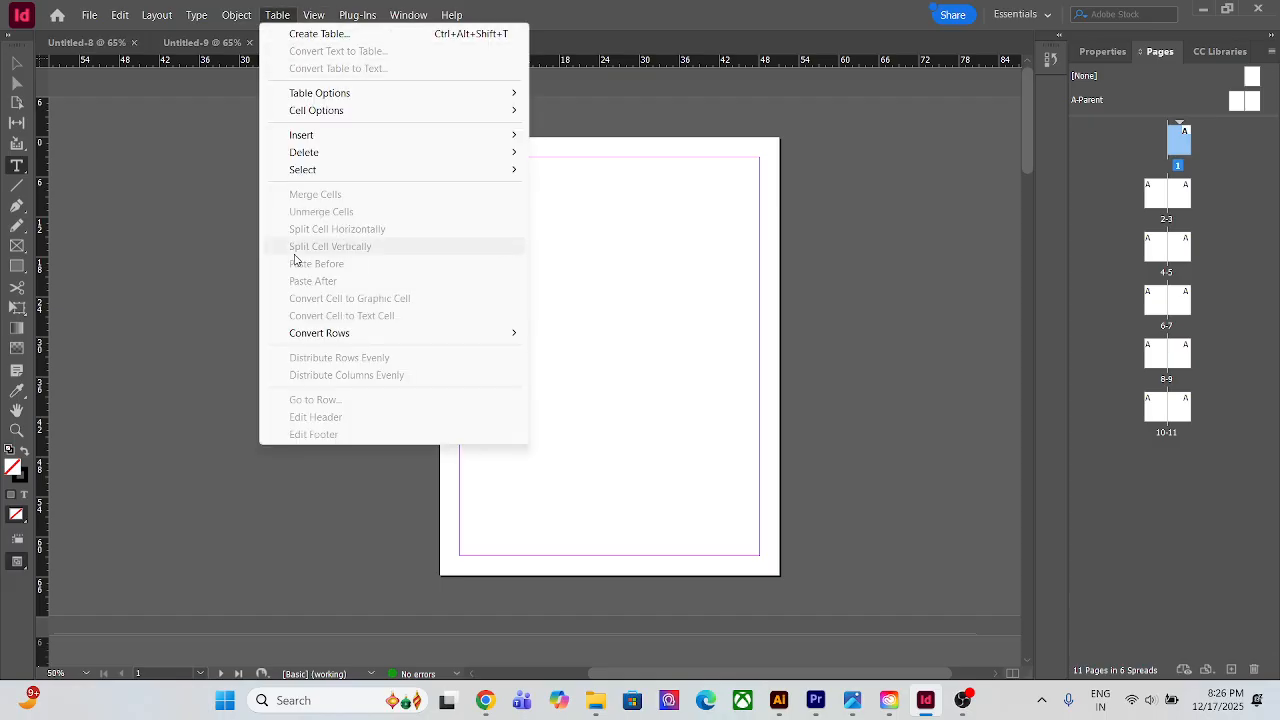
pyautogui.click(300, 33)
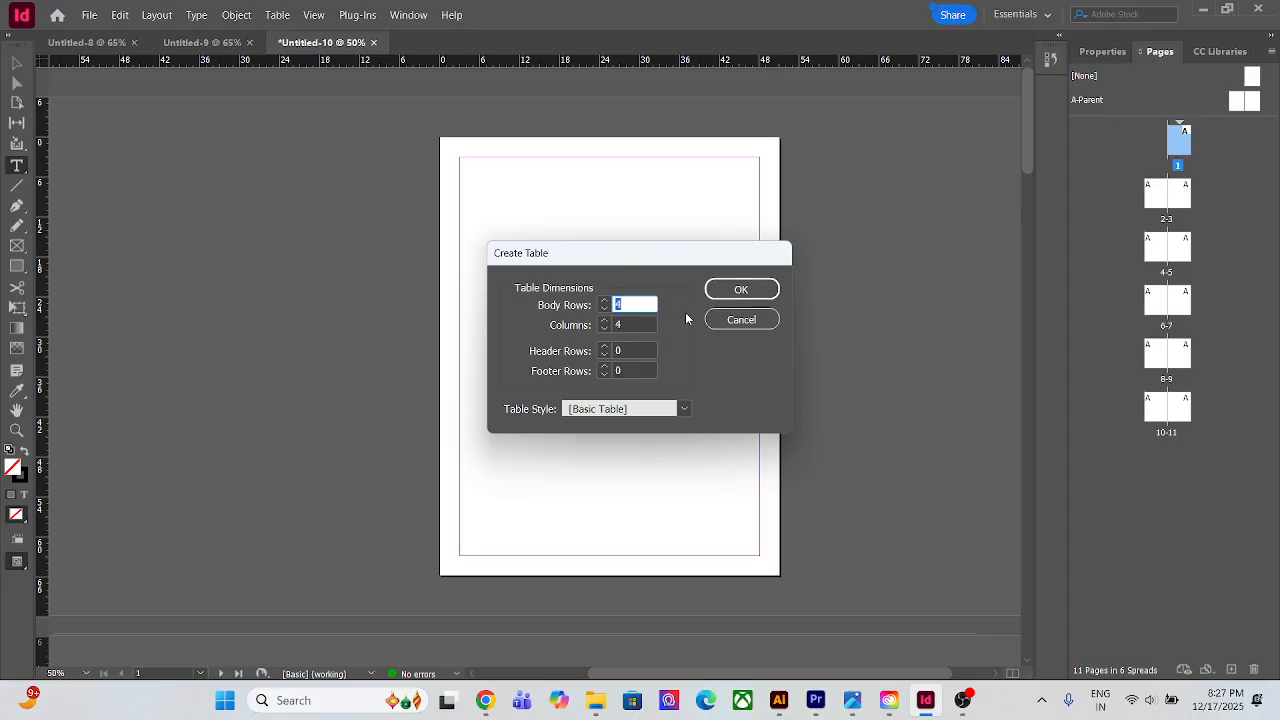
pyautogui.click(732, 292)
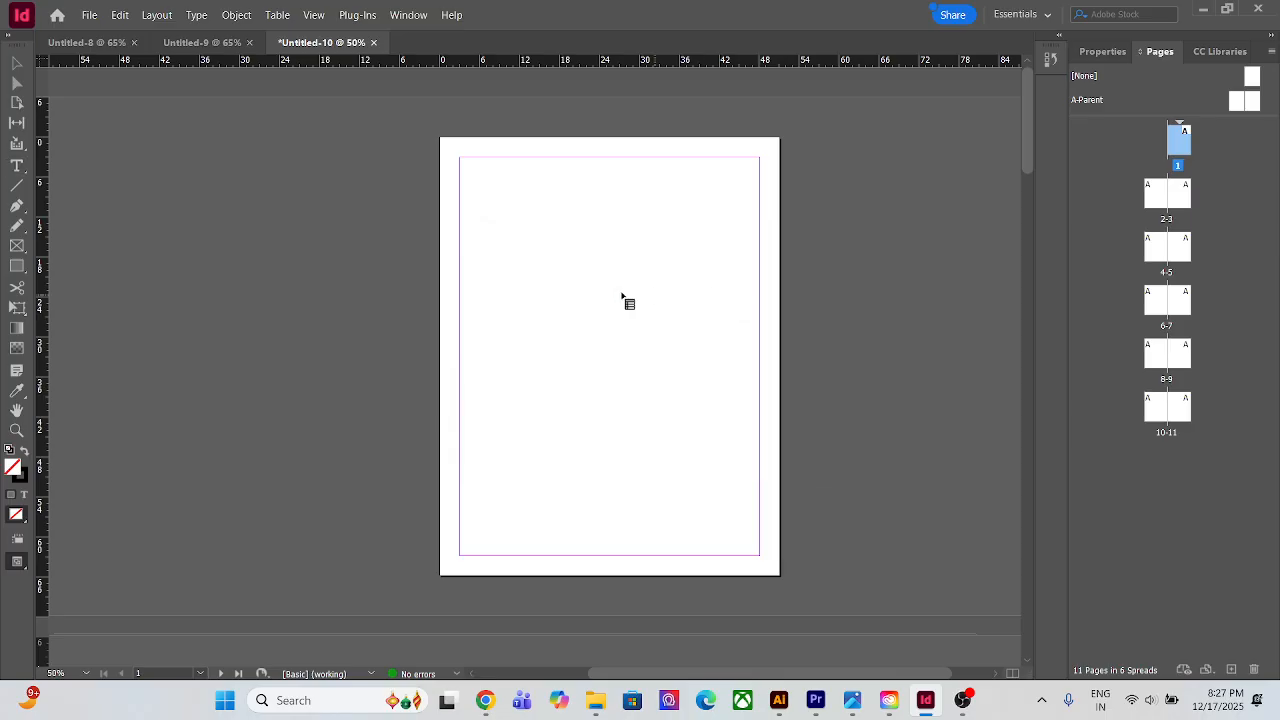
pyautogui.moveTo(502, 226); pyautogui.dragTo(721, 414)
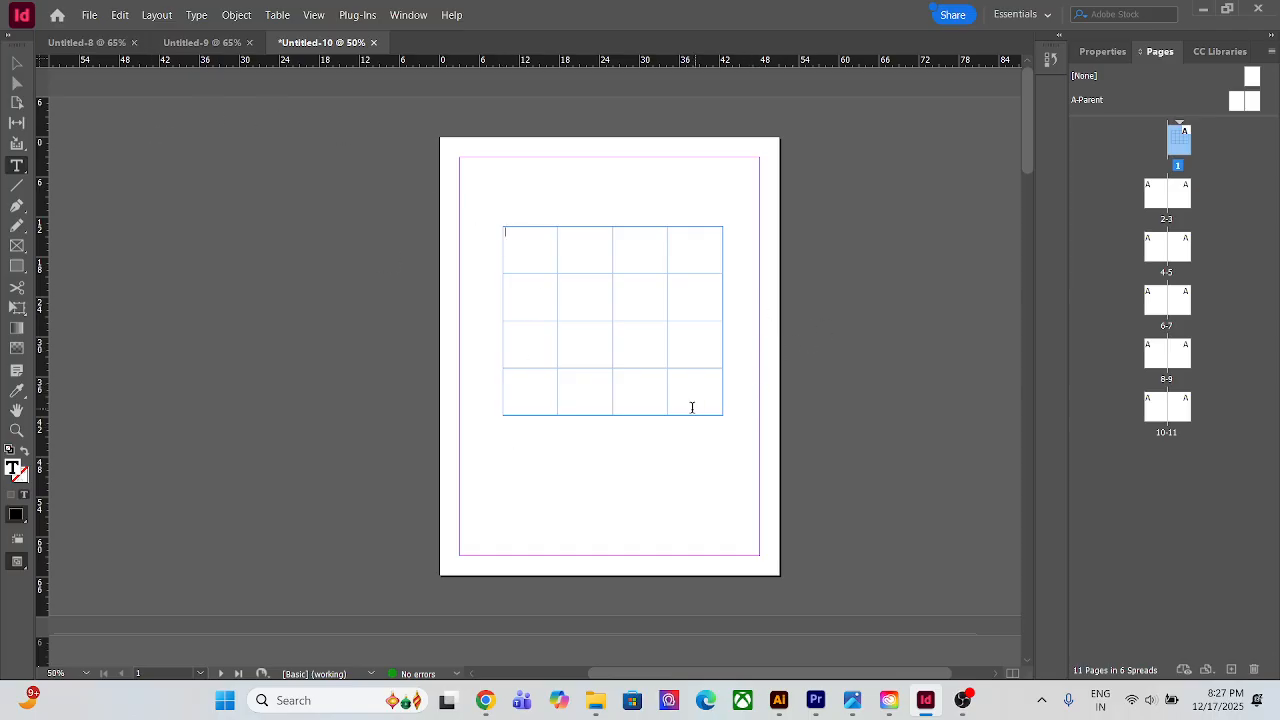
# Place the text cursor in the table's first column and look through the Delete options for rows, columns and the table
pyautogui.click(16, 63)
pyautogui.click(613, 388)
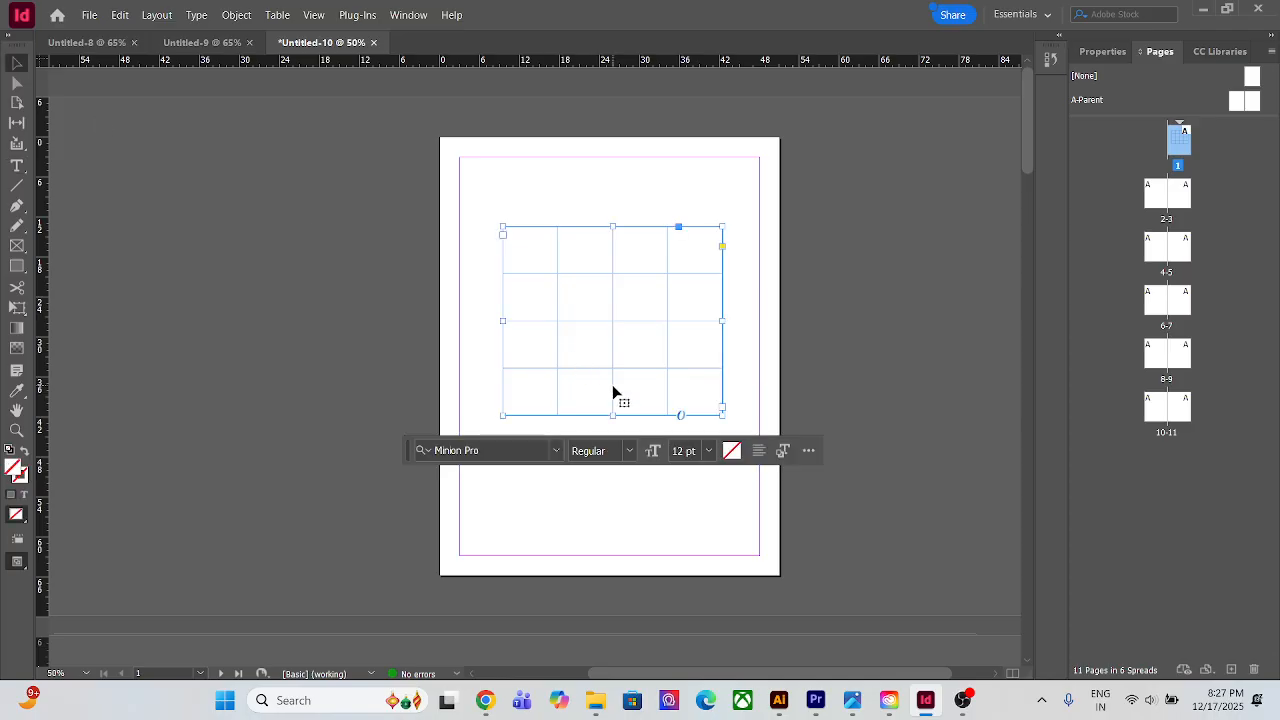
pyautogui.doubleClick(517, 249)
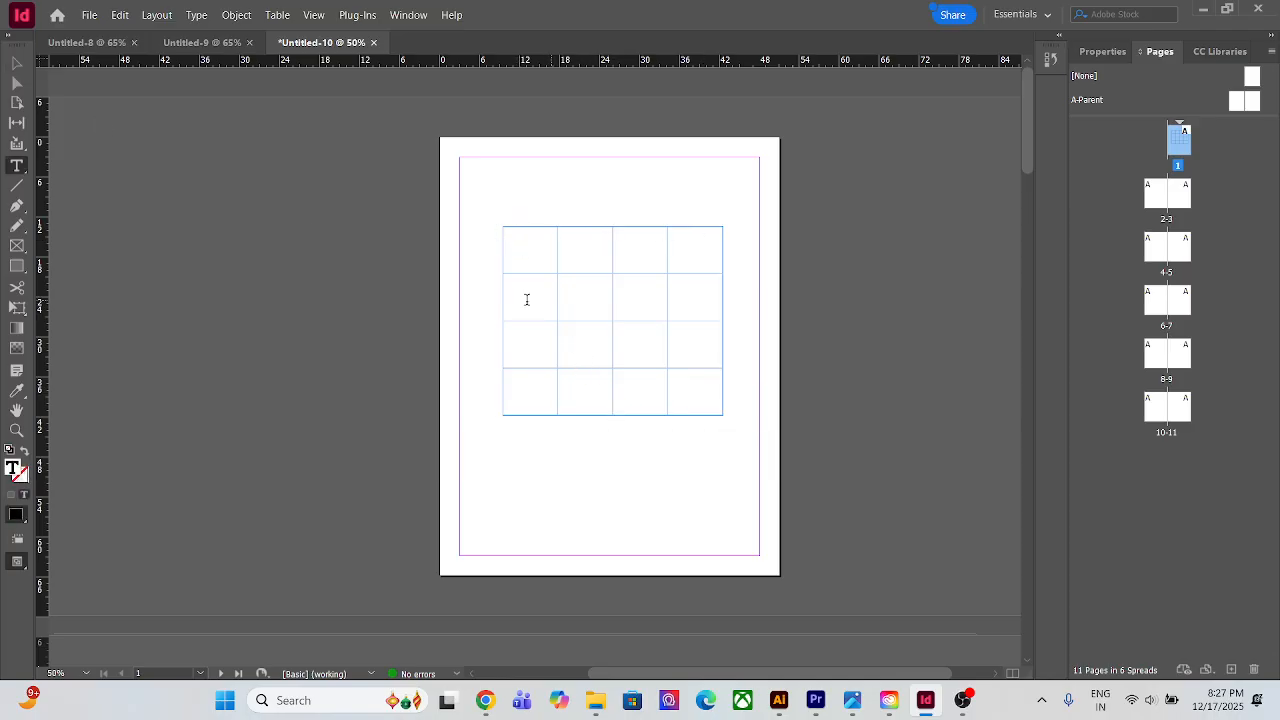
pyautogui.click(279, 15)
pyautogui.moveTo(322, 156)
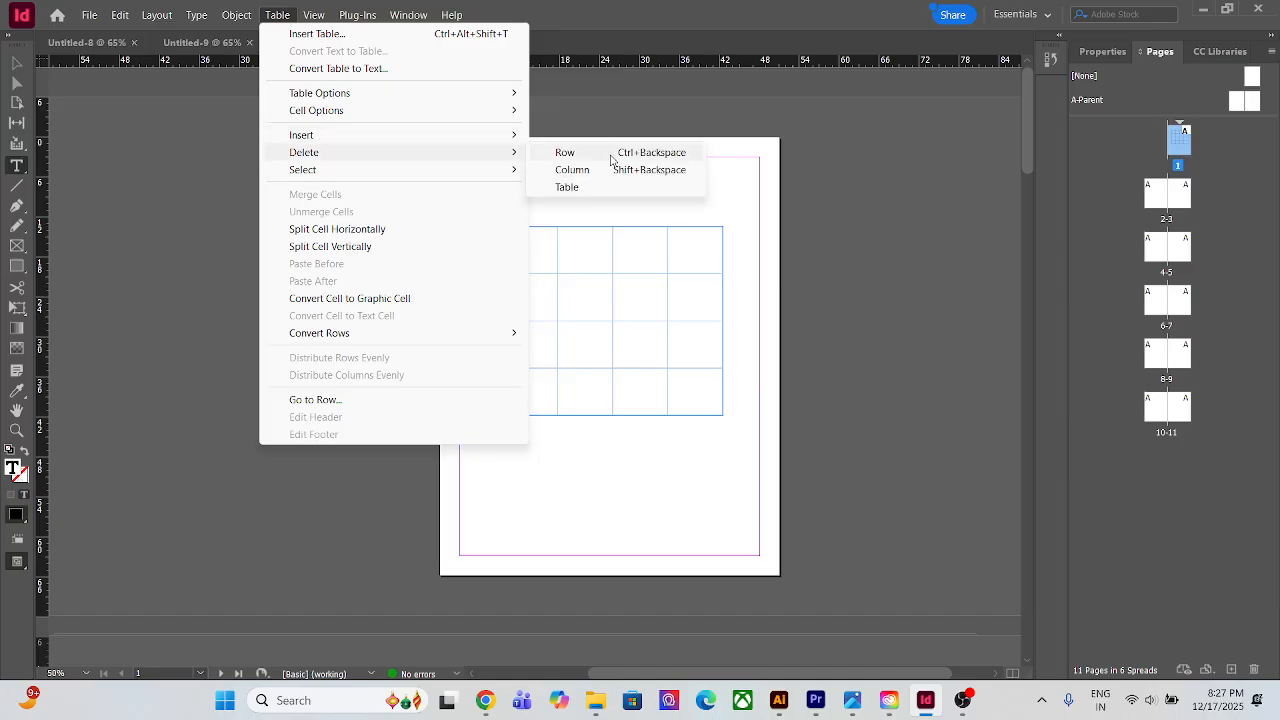
pyautogui.click(566, 293)
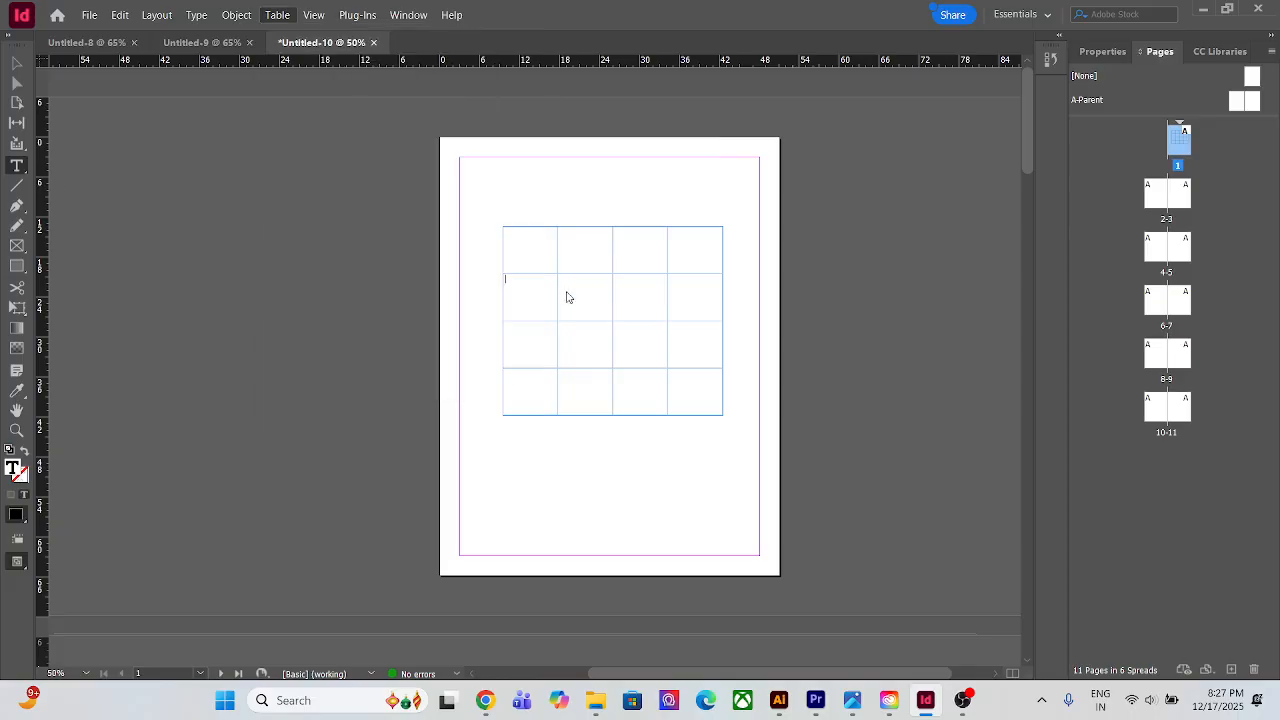
# Select the table's second row and look through the Delete options available for it
pyautogui.click(497, 292)
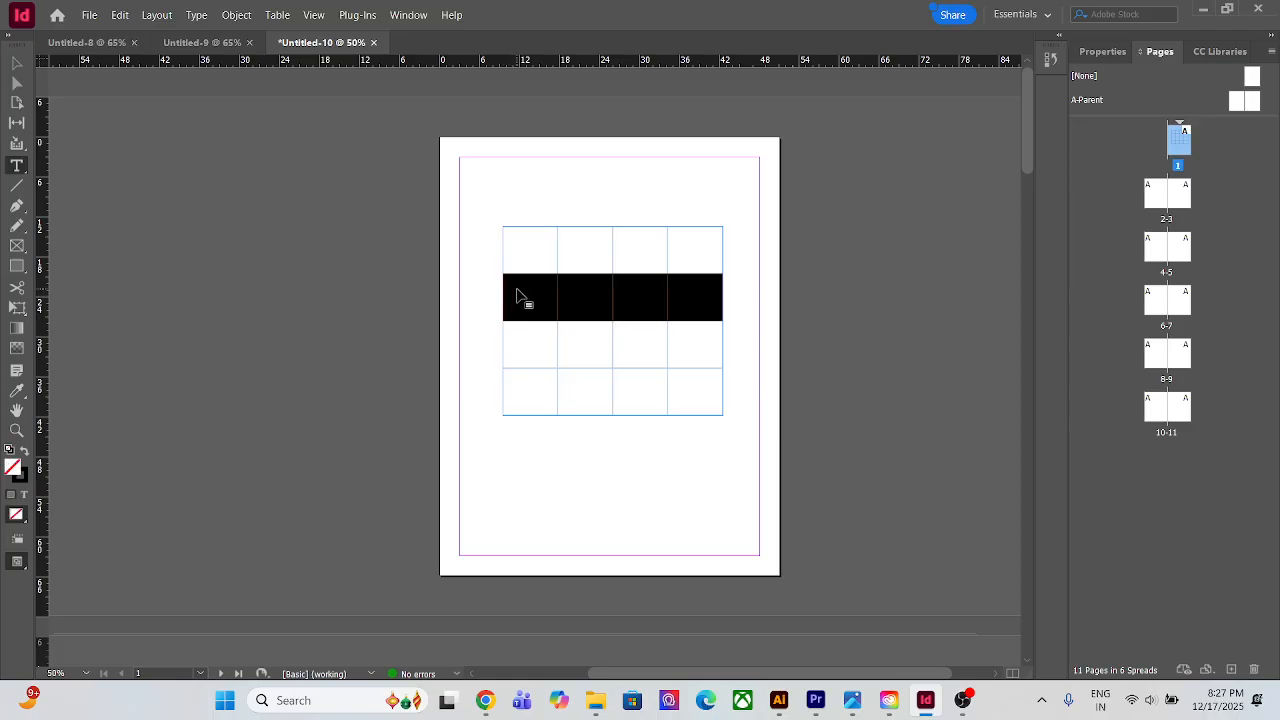
pyautogui.click(277, 17)
pyautogui.moveTo(516, 153)
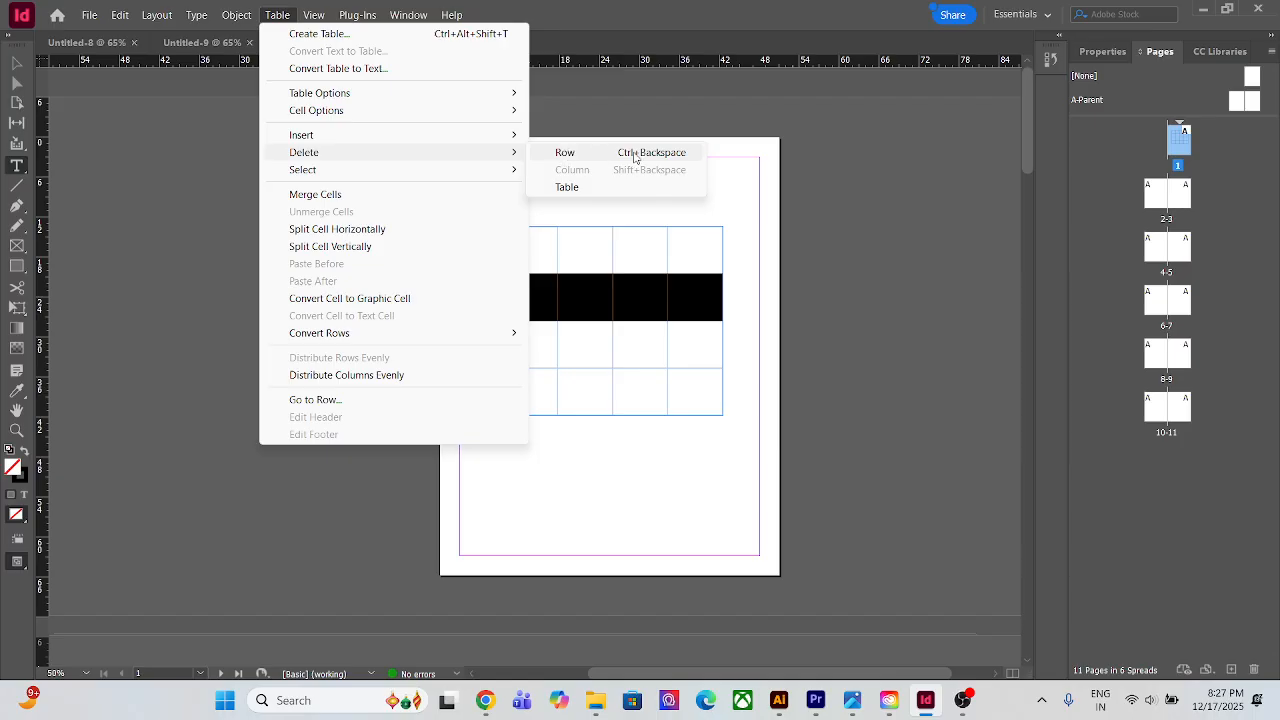
pyautogui.moveTo(474, 134)
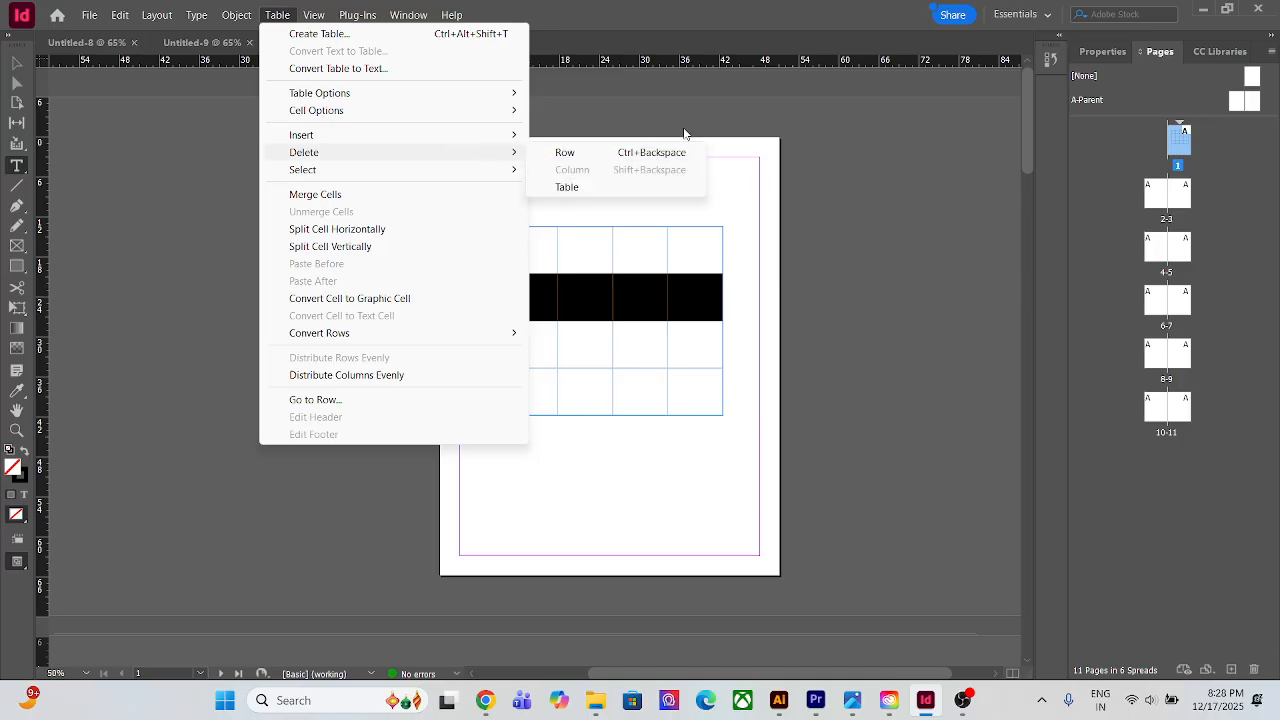
pyautogui.click(684, 133)
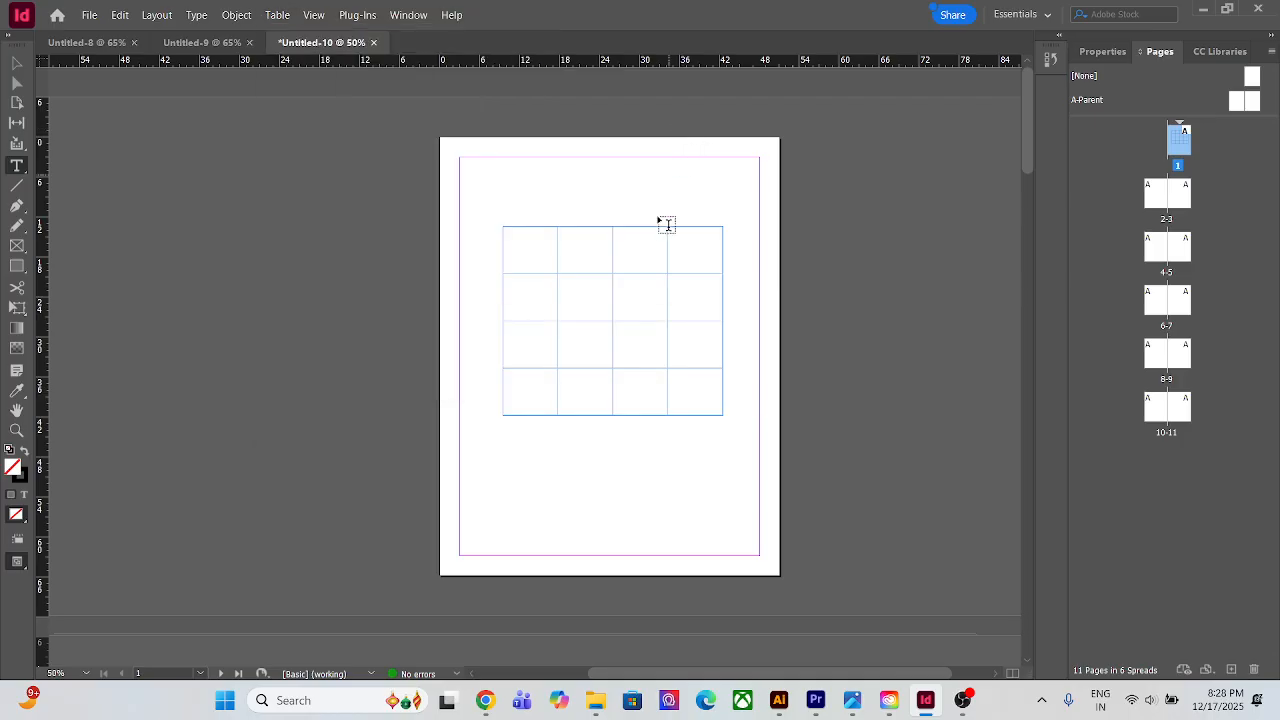
# Merge the four cells of the table's first row into a single cell
pyautogui.click(497, 254)
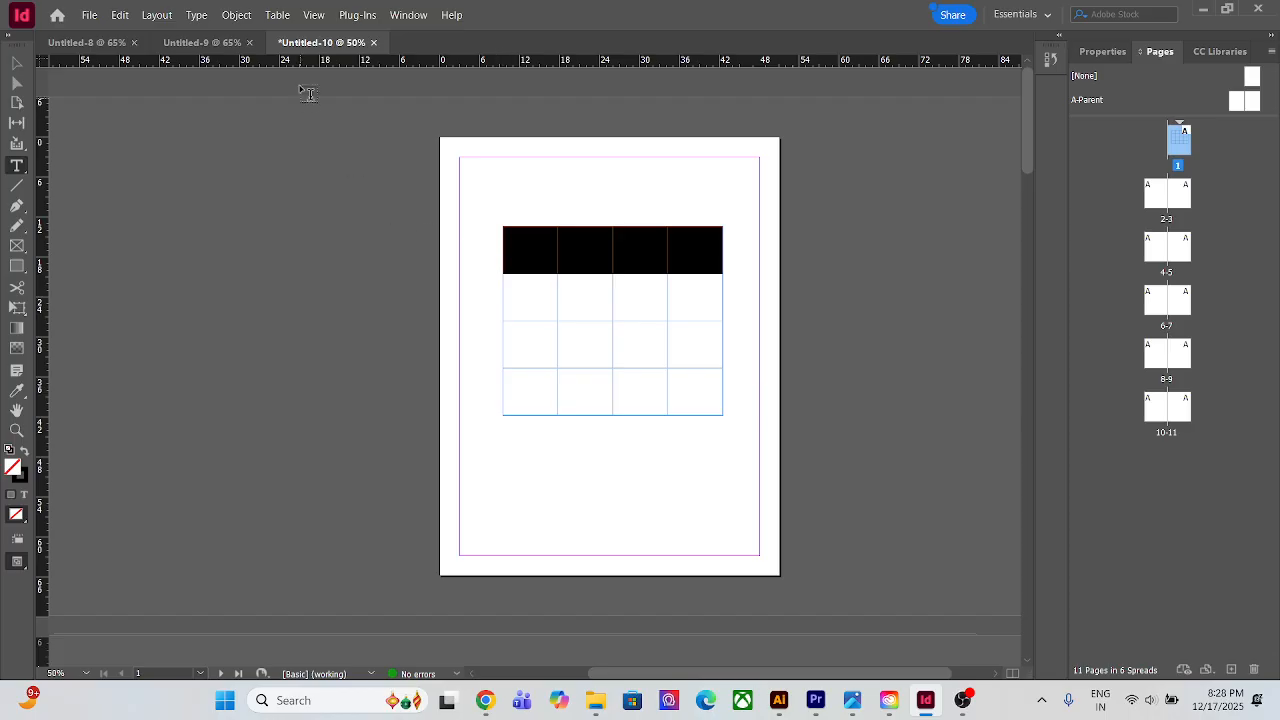
pyautogui.click(278, 15)
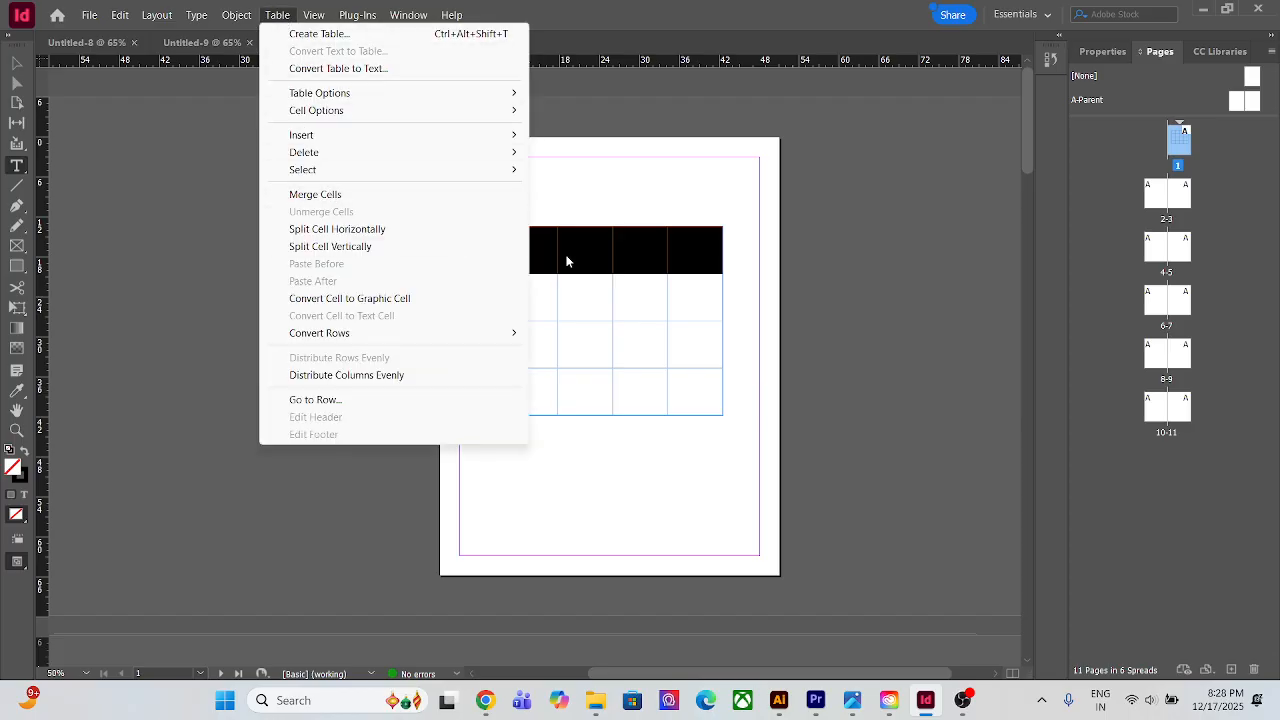
pyautogui.rightClick(603, 267)
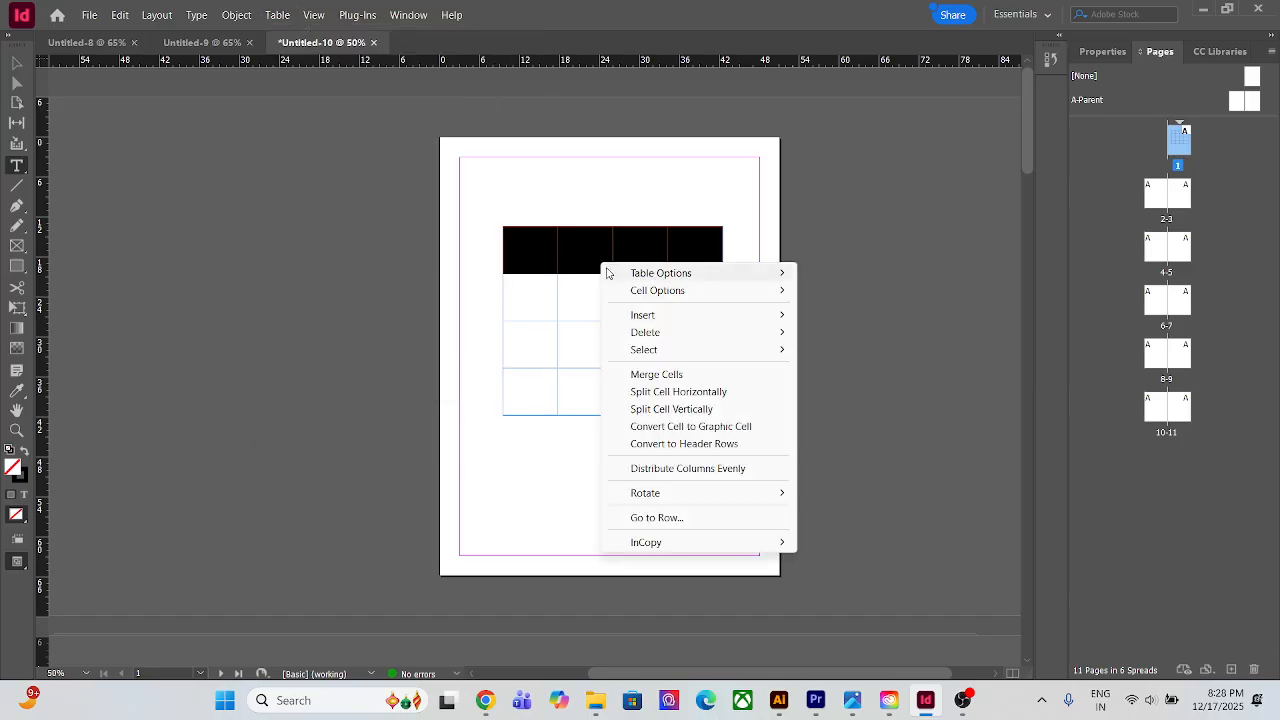
pyautogui.click(670, 375)
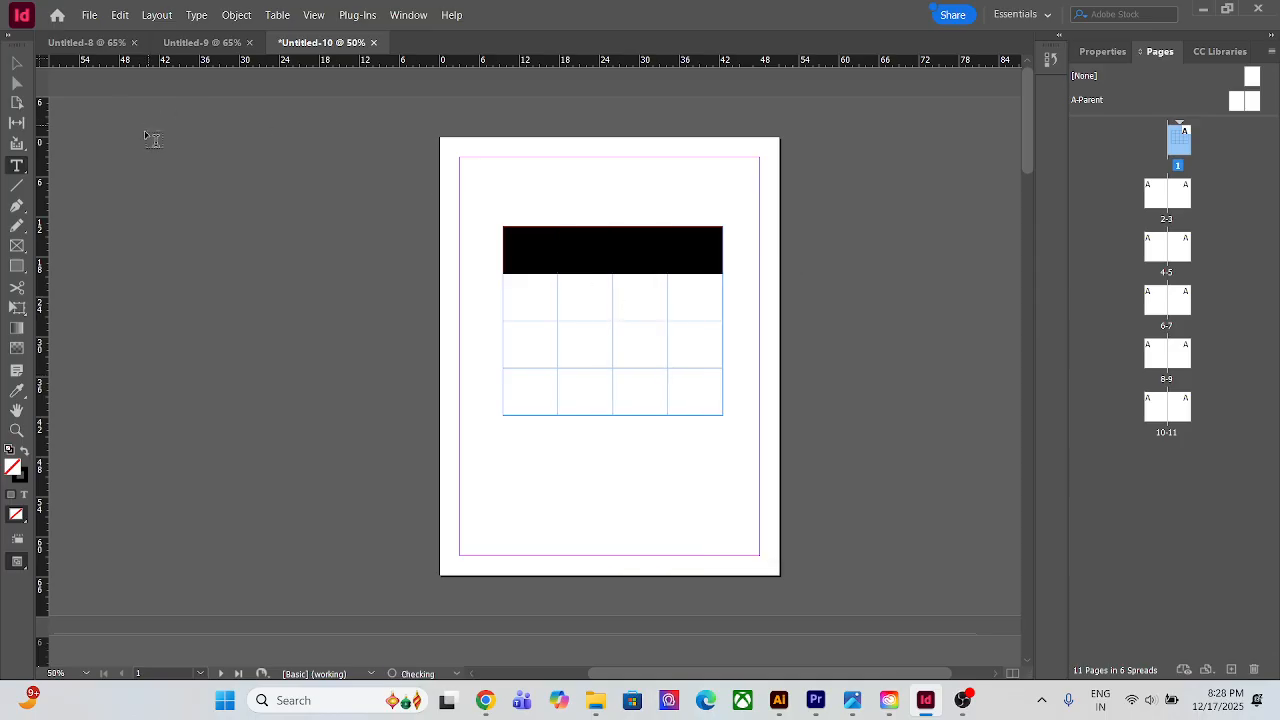
# Select the table's frame with the Selection tool and show the Control bar, toggling it off and back on once
pyautogui.click(15, 64)
pyautogui.click(558, 145)
pyautogui.click(583, 240)
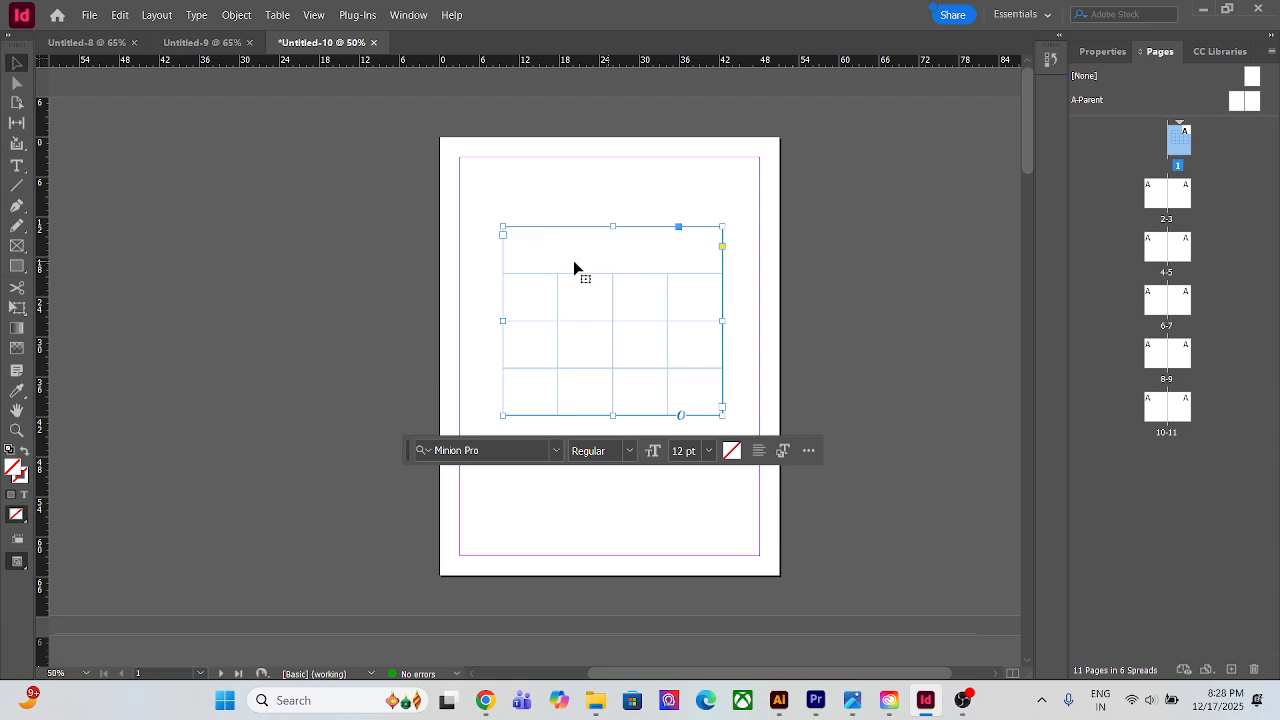
pyautogui.click(424, 17)
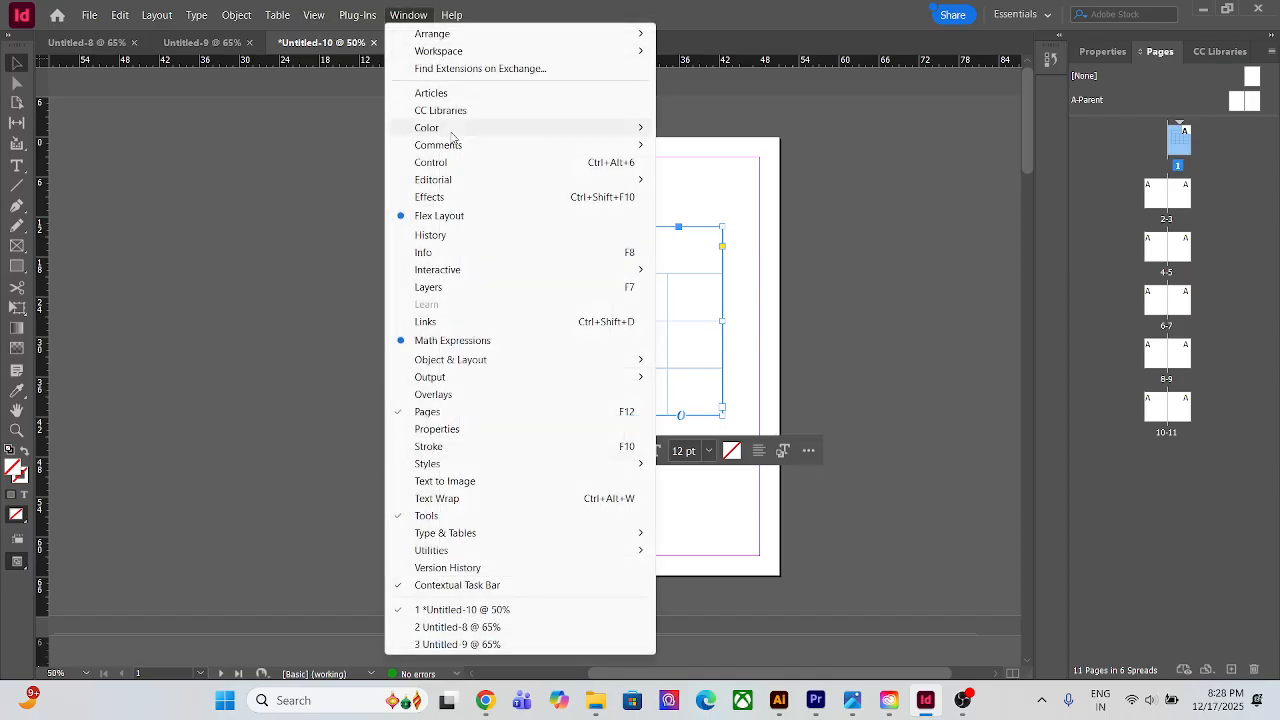
pyautogui.click(453, 164)
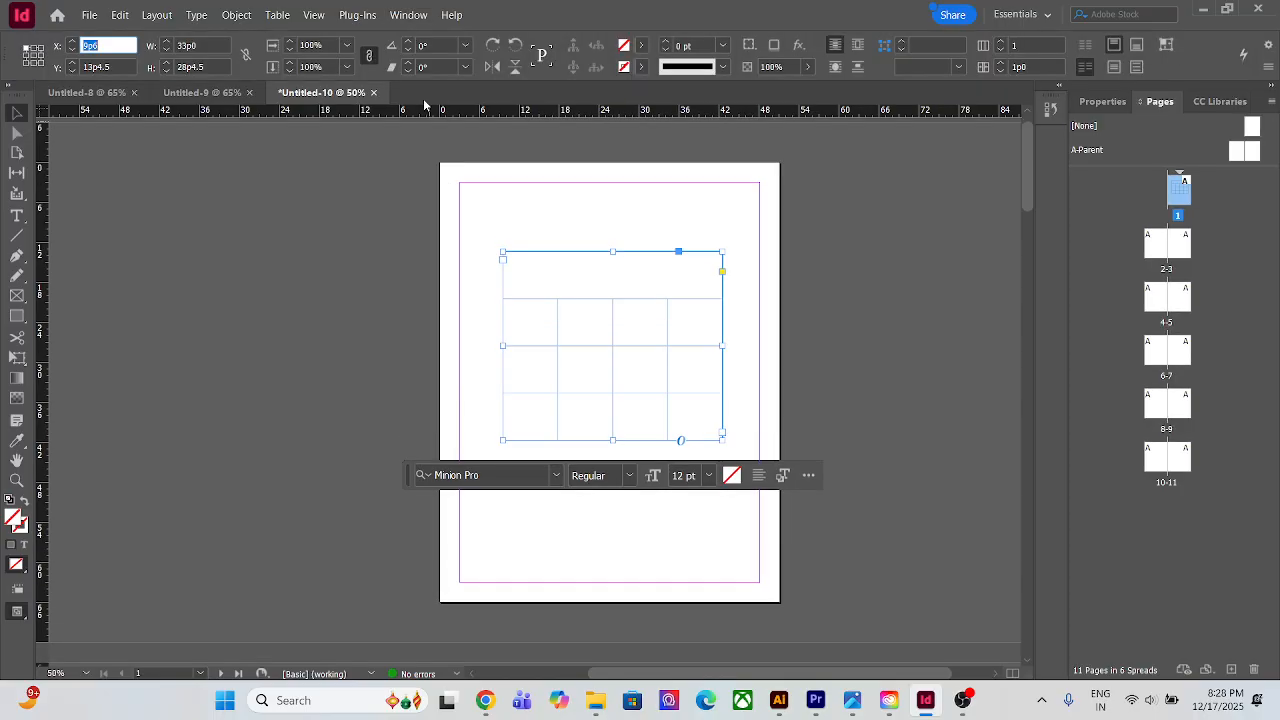
pyautogui.click(405, 15)
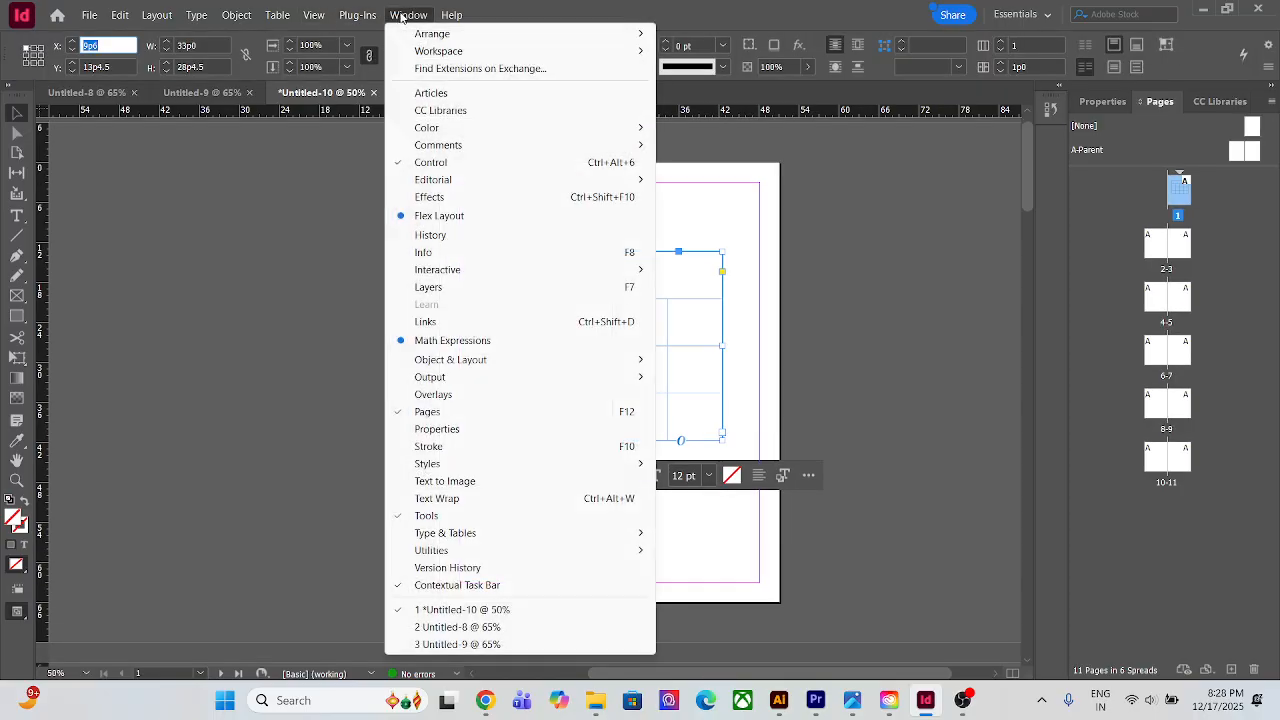
pyautogui.click(430, 163)
pyautogui.click(405, 15)
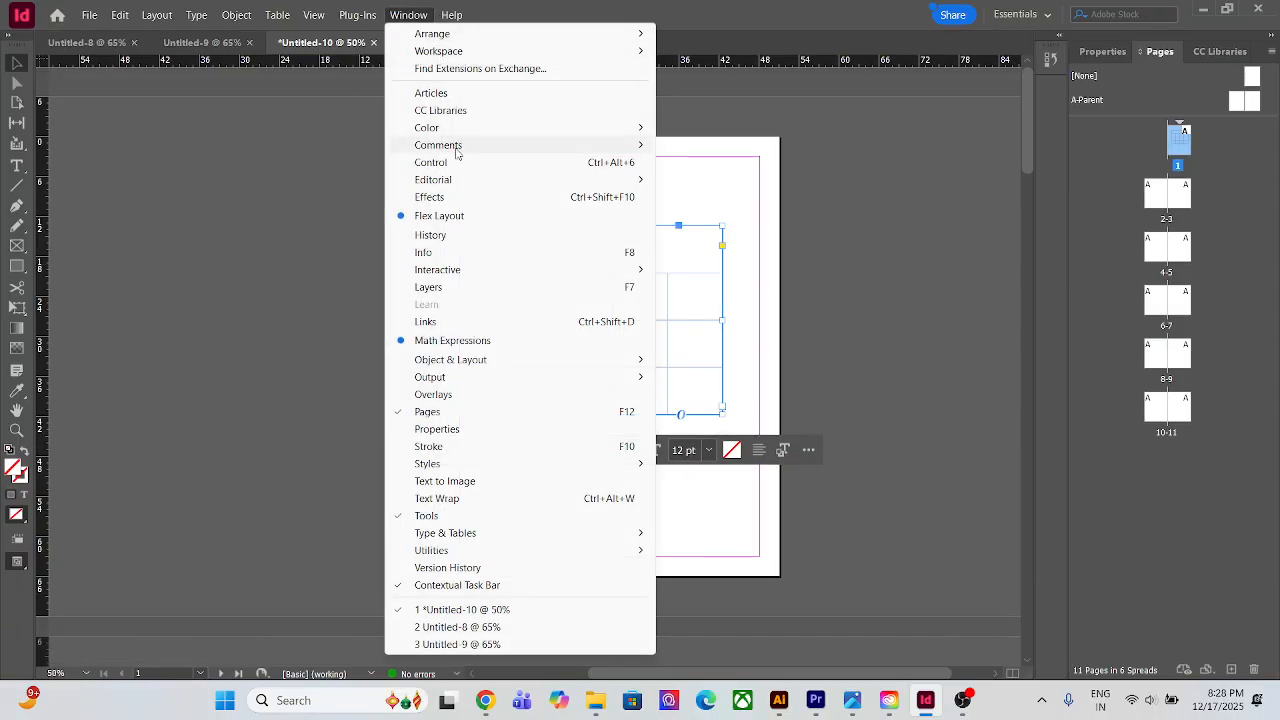
pyautogui.click(447, 162)
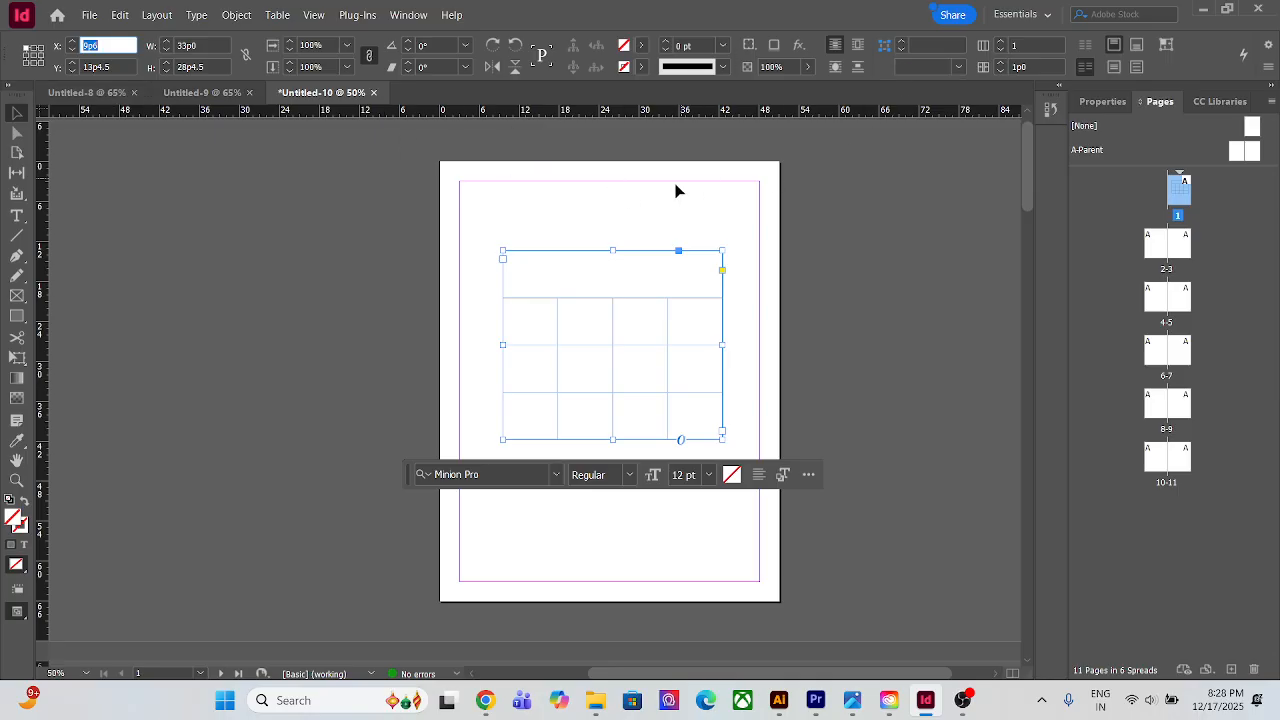
# Narrow the table's first two columns and widen the third by shifting the column borders below the merged row
pyautogui.click(634, 320)
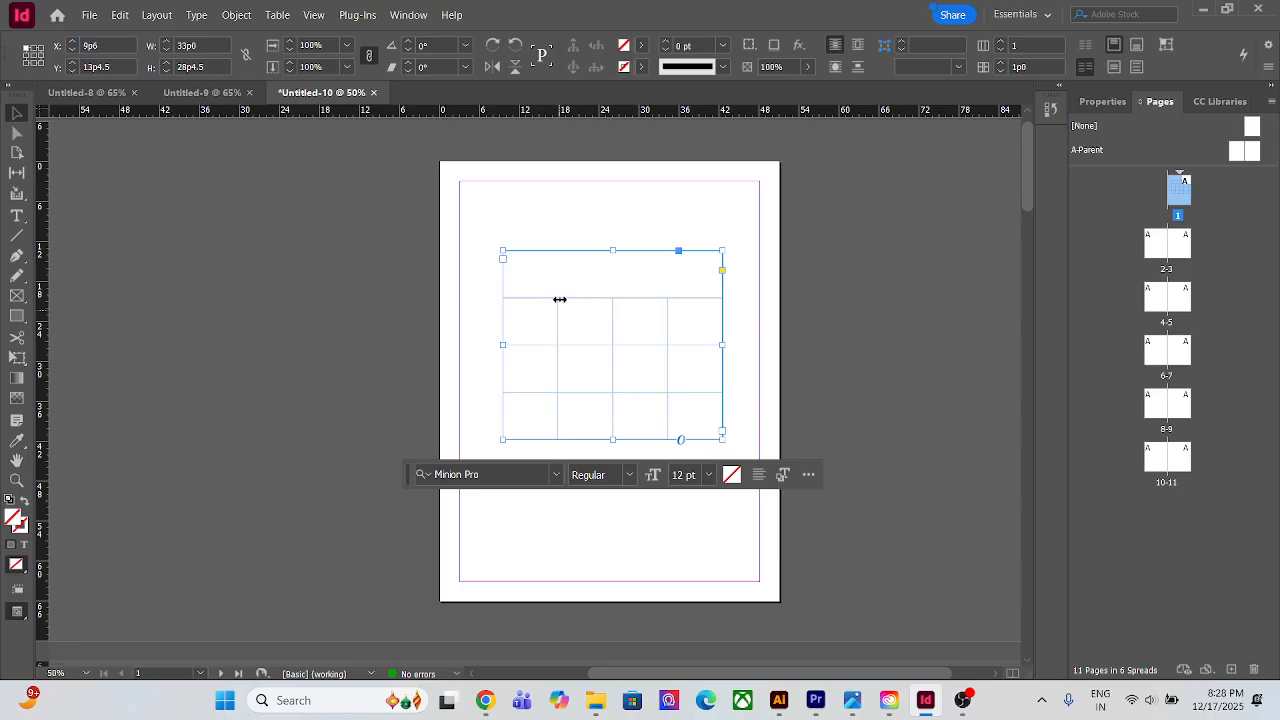
pyautogui.doubleClick(553, 306)
pyautogui.moveTo(557, 314); pyautogui.dragTo(530, 321)
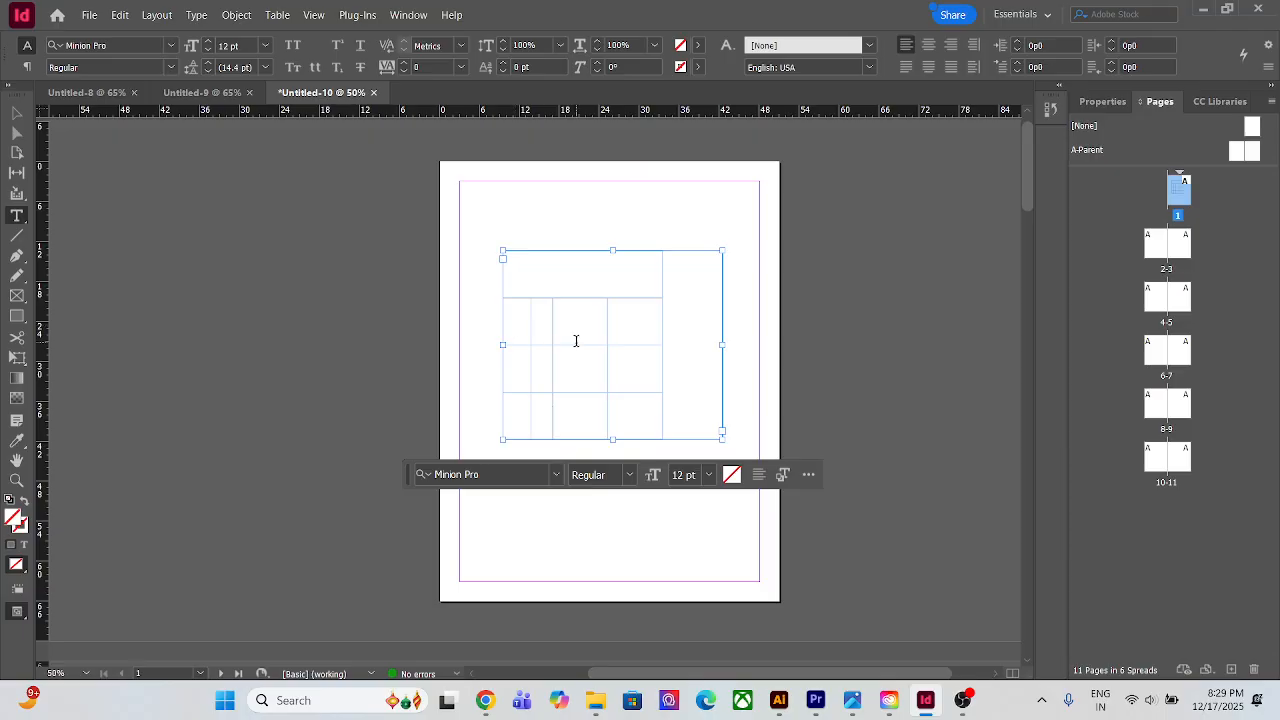
pyautogui.moveTo(607, 331); pyautogui.dragTo(653, 319)
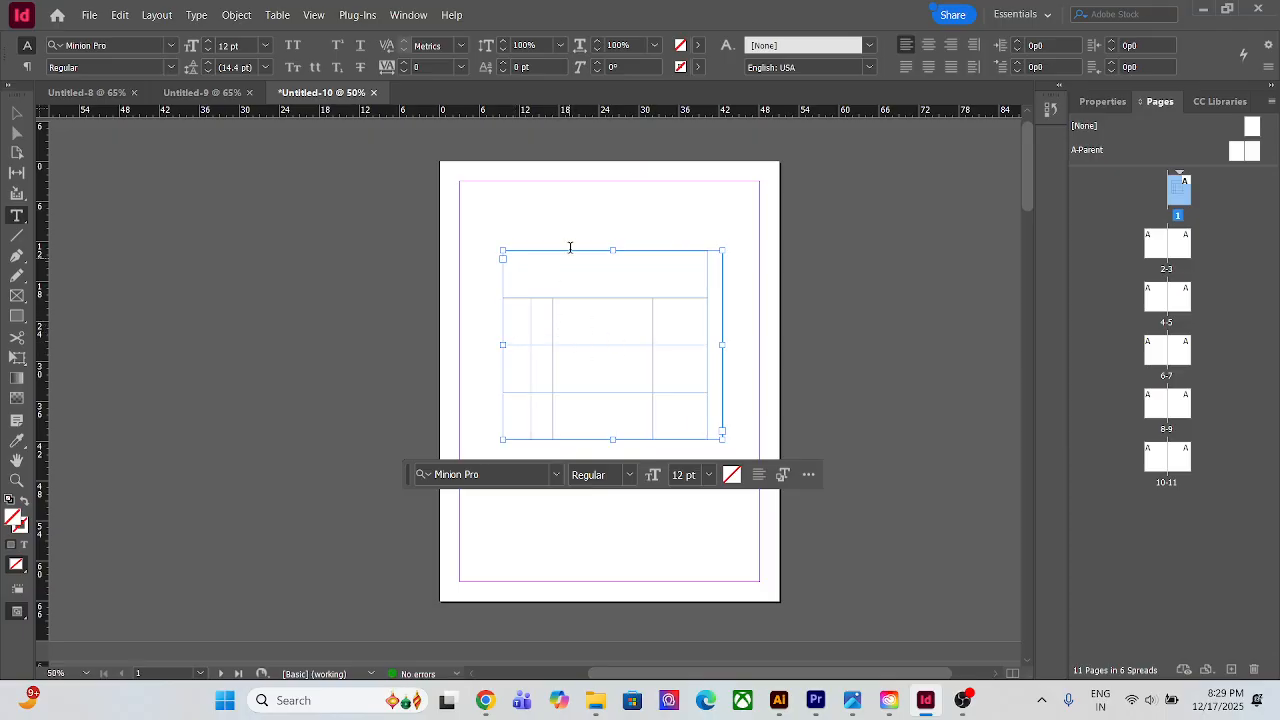
pyautogui.click(579, 328)
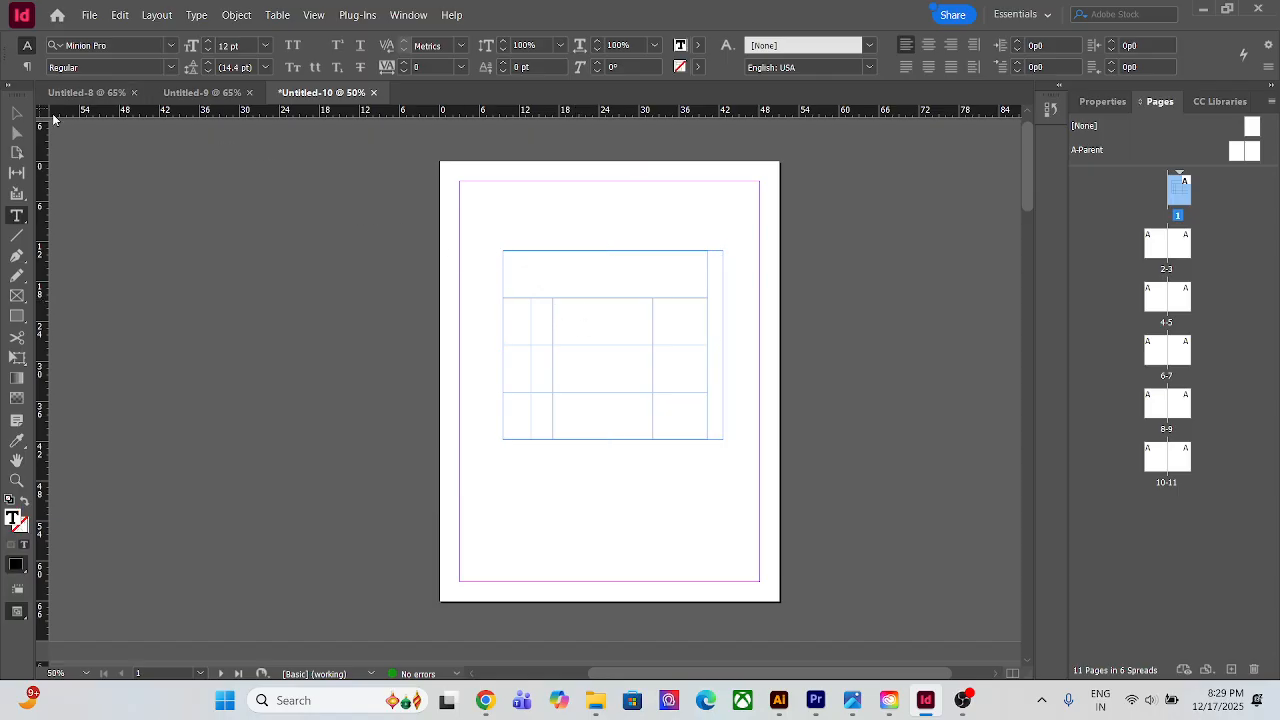
# Select the table's frame and set its stroke weight to 5 pt
pyautogui.click(16, 112)
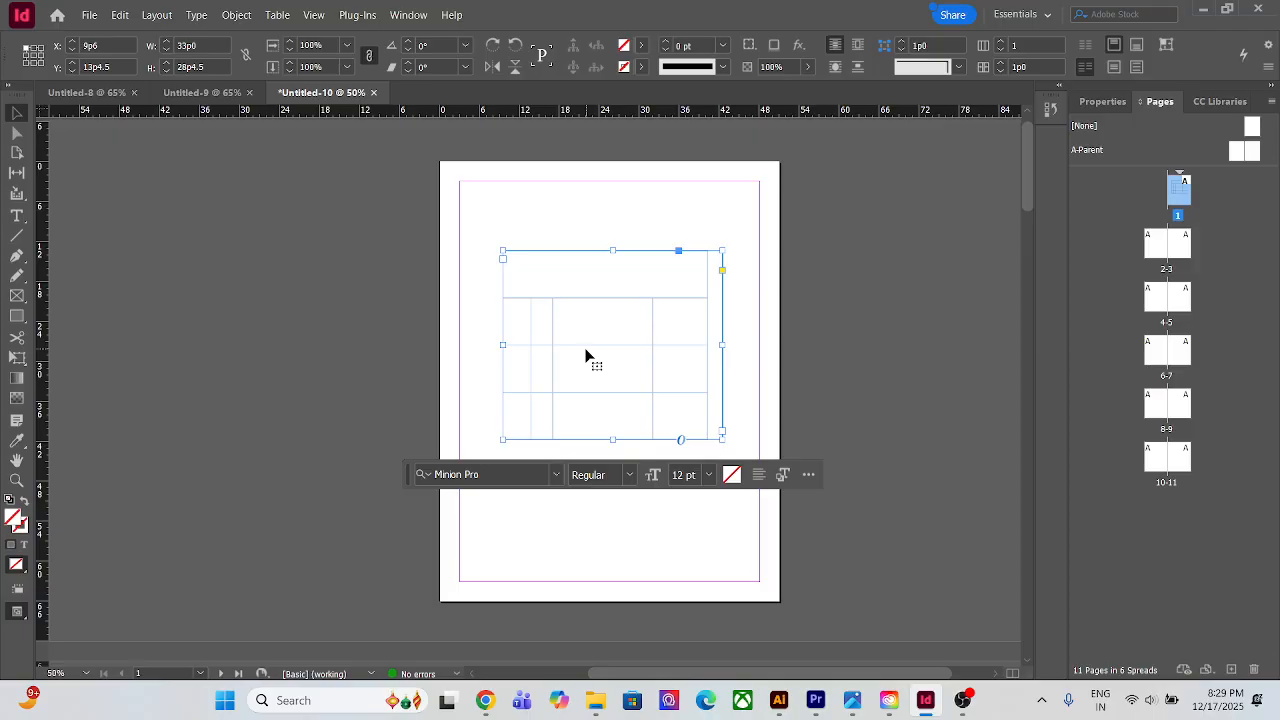
pyautogui.click(694, 45)
pyautogui.moveTo(694, 42); pyautogui.dragTo(673, 45)
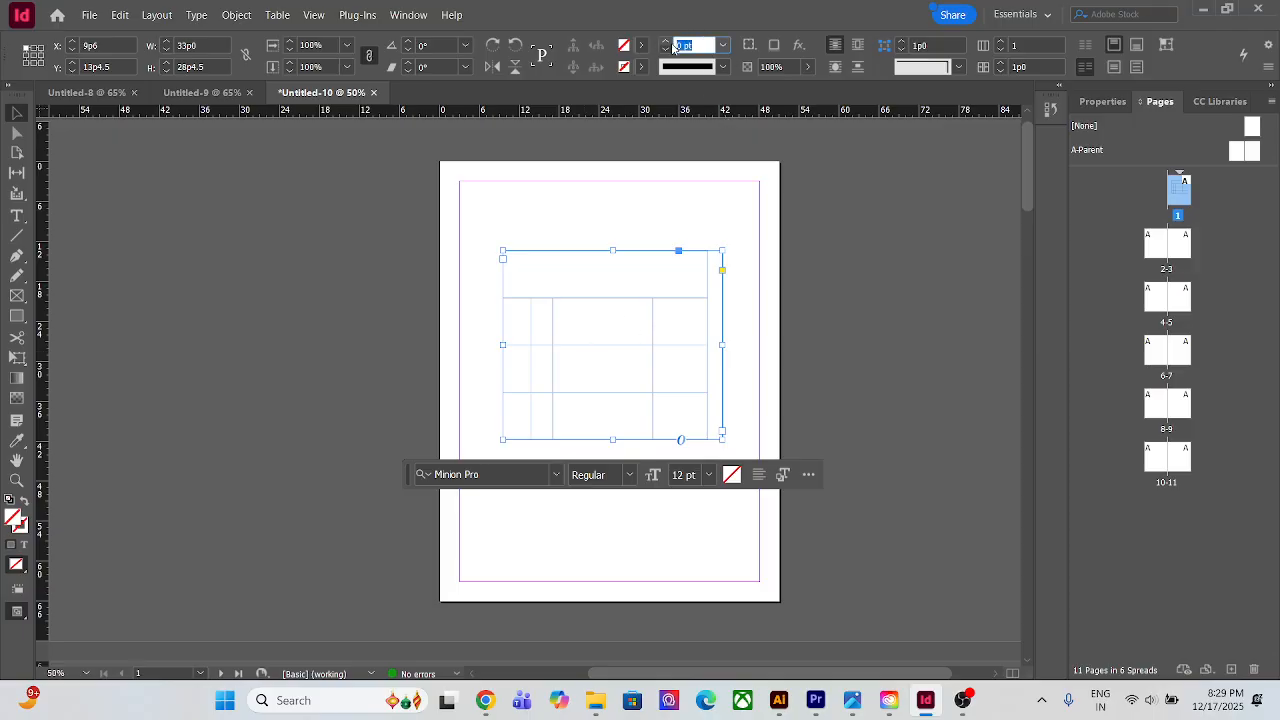
pyautogui.press('Up')
pyautogui.press('Up')
pyautogui.press('Up')
pyautogui.press('Up')
pyautogui.press('Up')
pyautogui.press('Up')
pyautogui.press('Up')
pyautogui.press('Up')
pyautogui.press('Up')
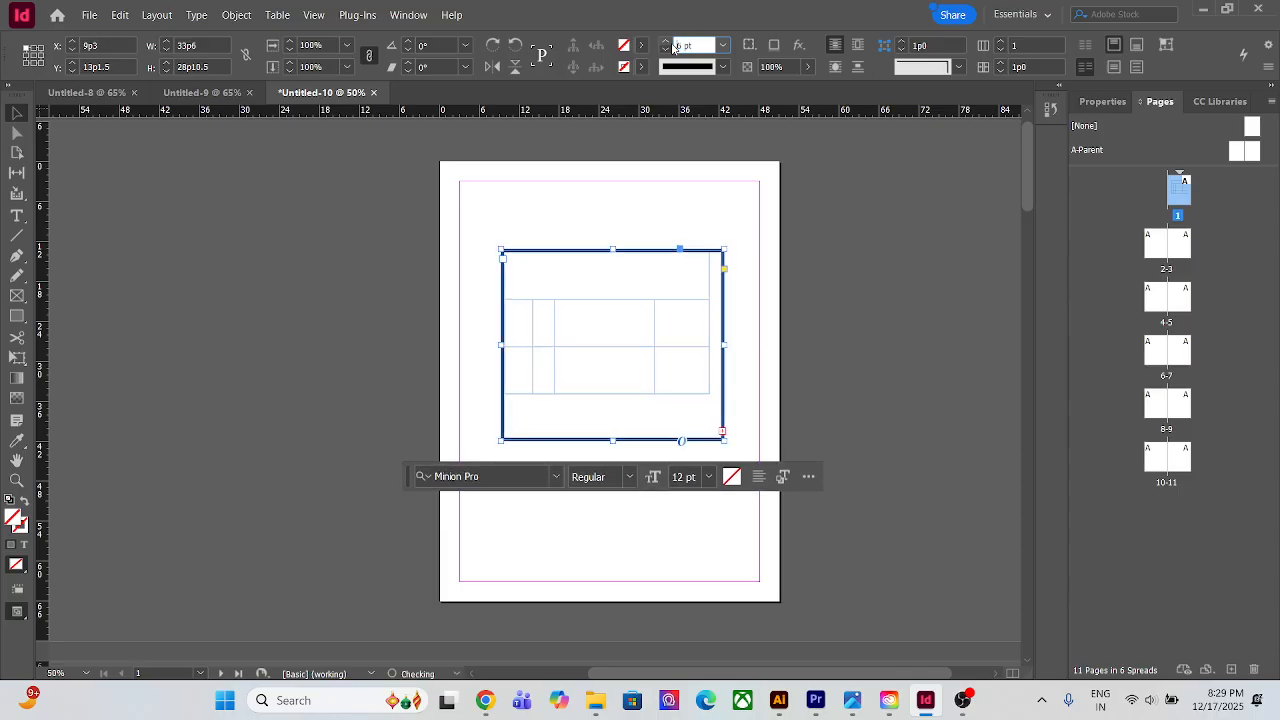
pyautogui.press('Down')
pyautogui.press('Down')
pyautogui.press('Down')
pyautogui.press('Down')
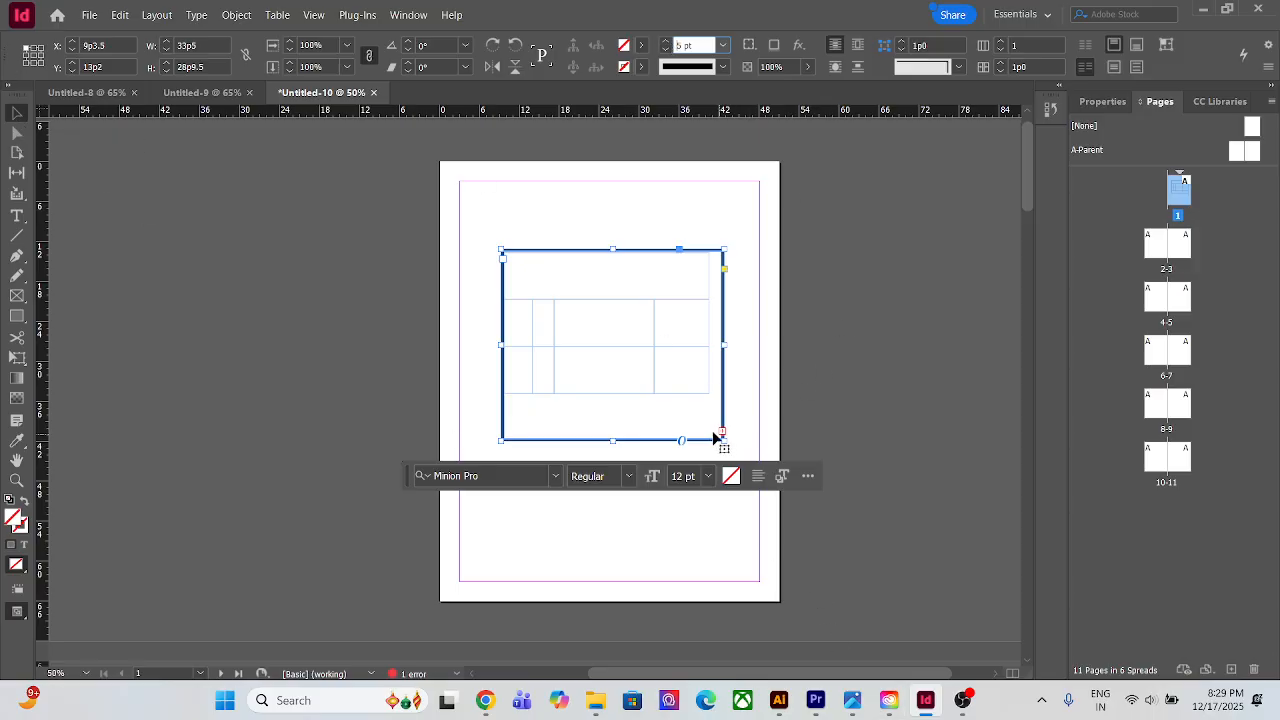
# Enlarge the table's frame downward and to the right to about 38p8.5 by 36p1, and reselect it
pyautogui.moveTo(613, 440); pyautogui.dragTo(613, 489)
pyautogui.moveTo(723, 370); pyautogui.dragTo(758, 369)
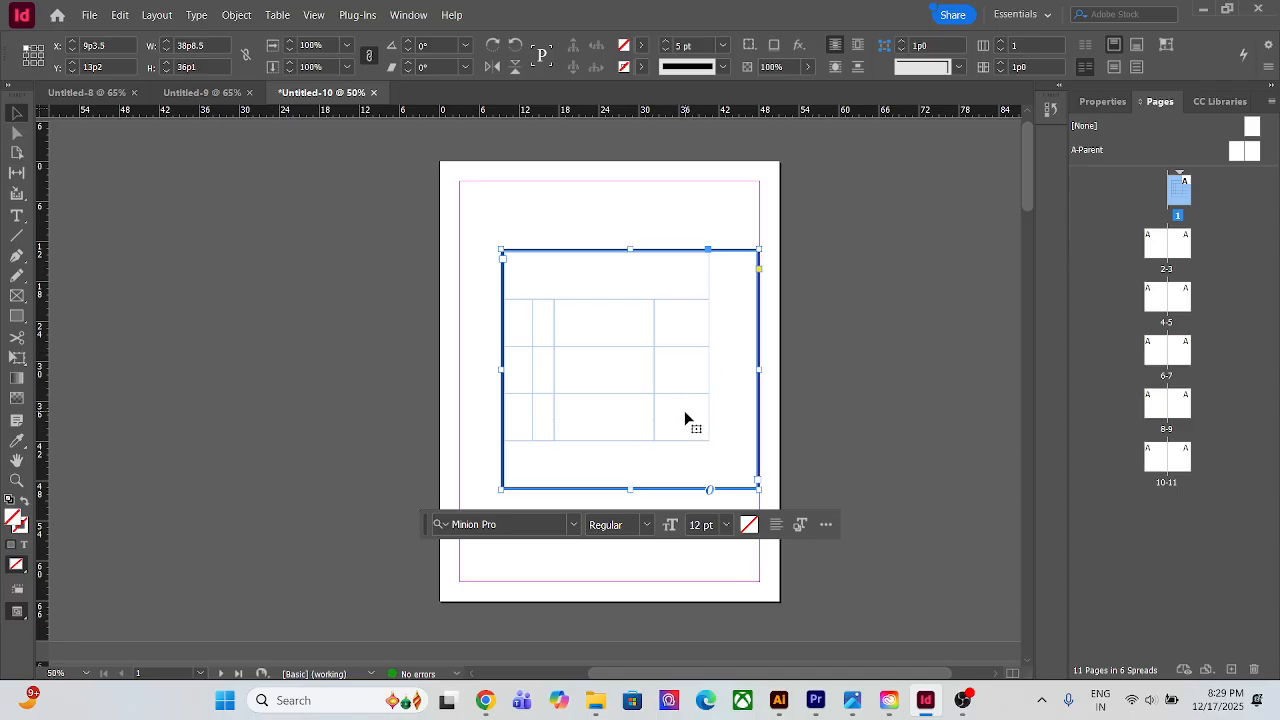
pyautogui.doubleClick(628, 333)
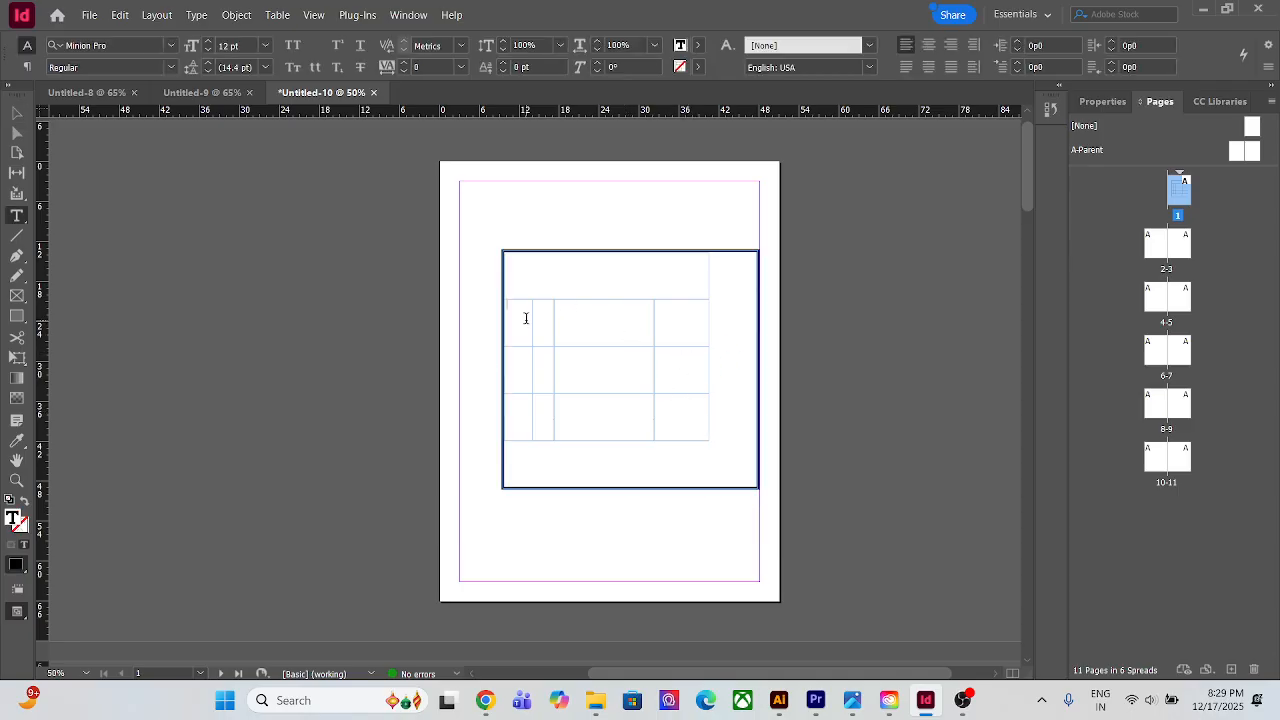
pyautogui.click(16, 113)
pyautogui.click(535, 316)
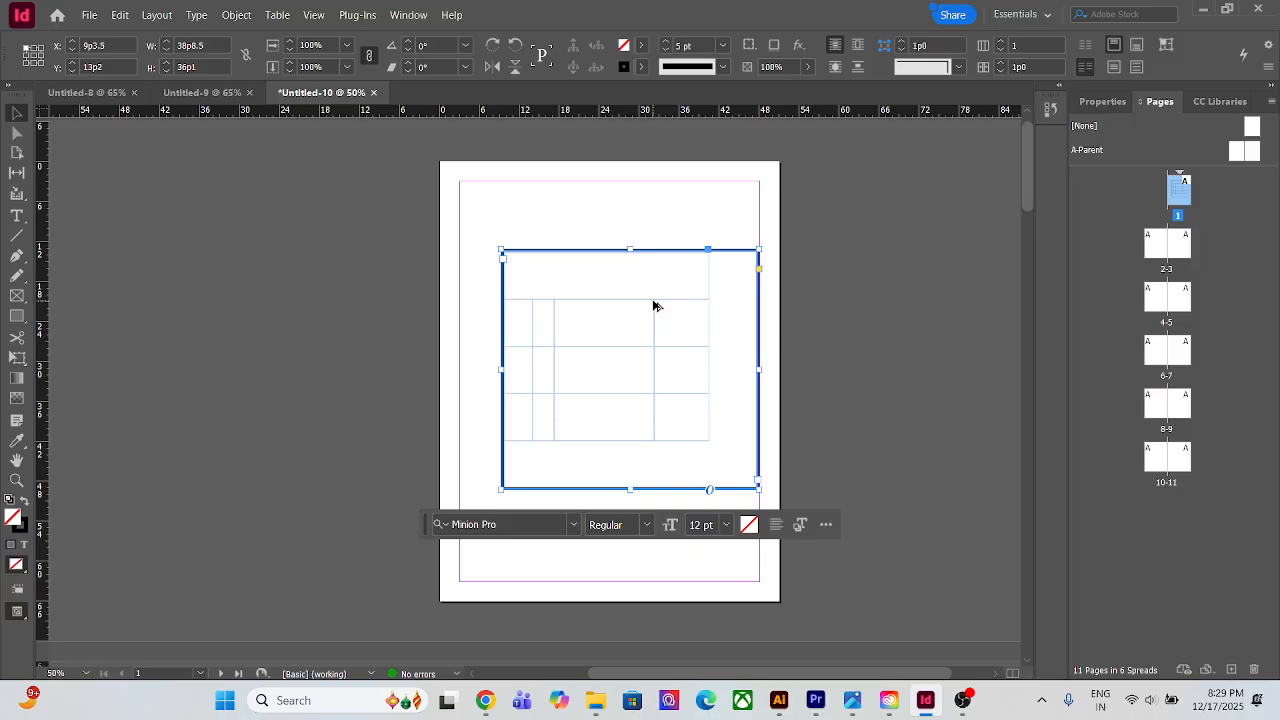
# Delete the table's frame from page 1 and undo the deletion
pyautogui.press('Delete')
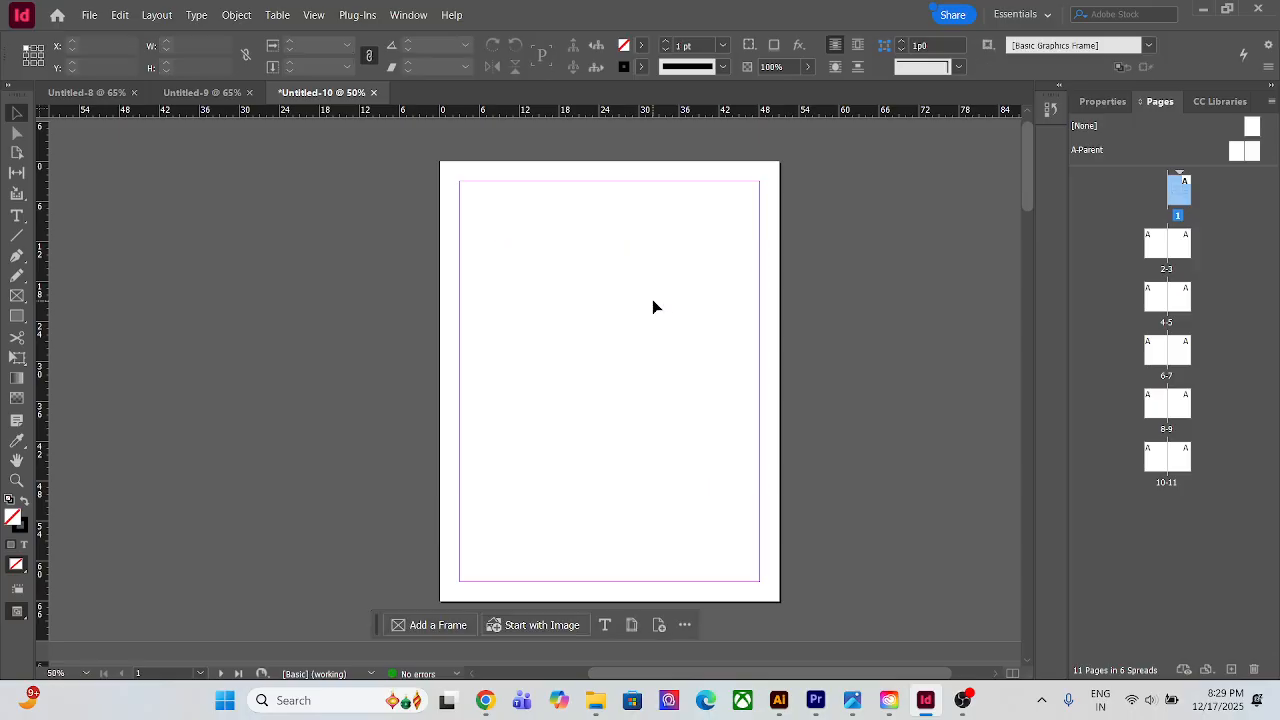
pyautogui.hotkey('ctrl', 'z')
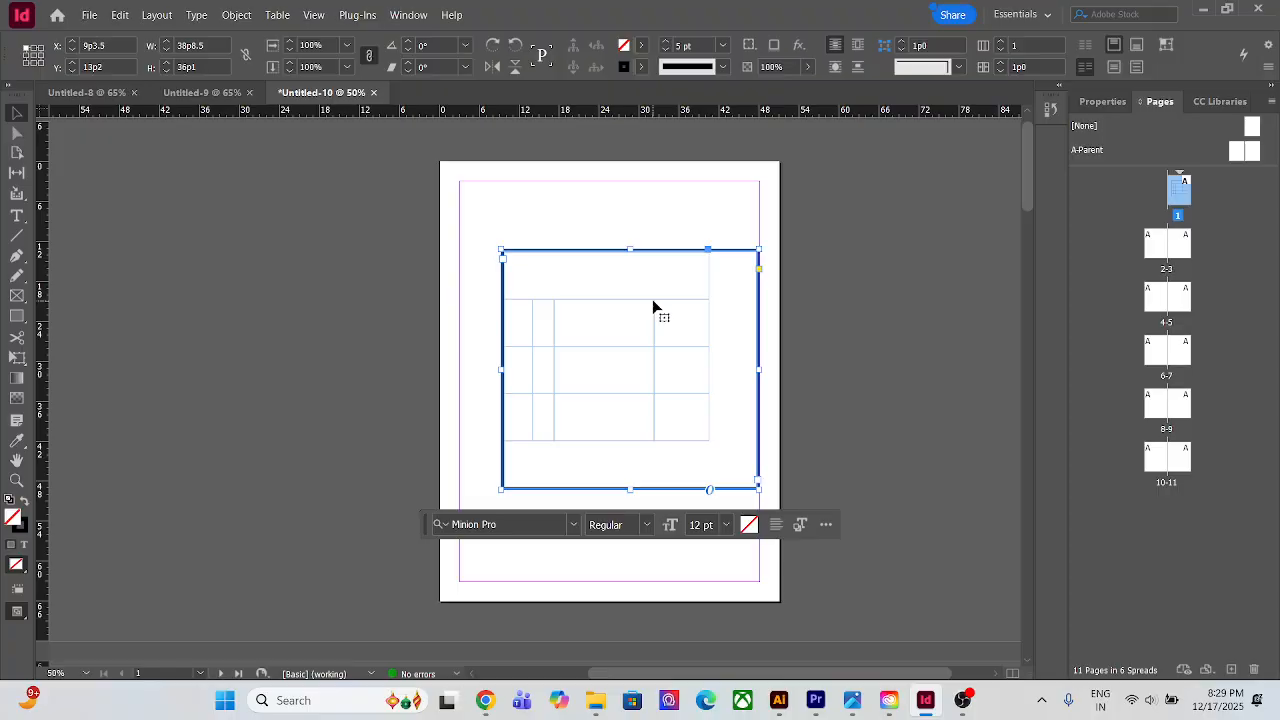
# Fit the frame to the table, enlarge it to about 43p10 by 38p7, and fit it to the content again
pyautogui.hotkey('ctrl', 'alt', 'c')
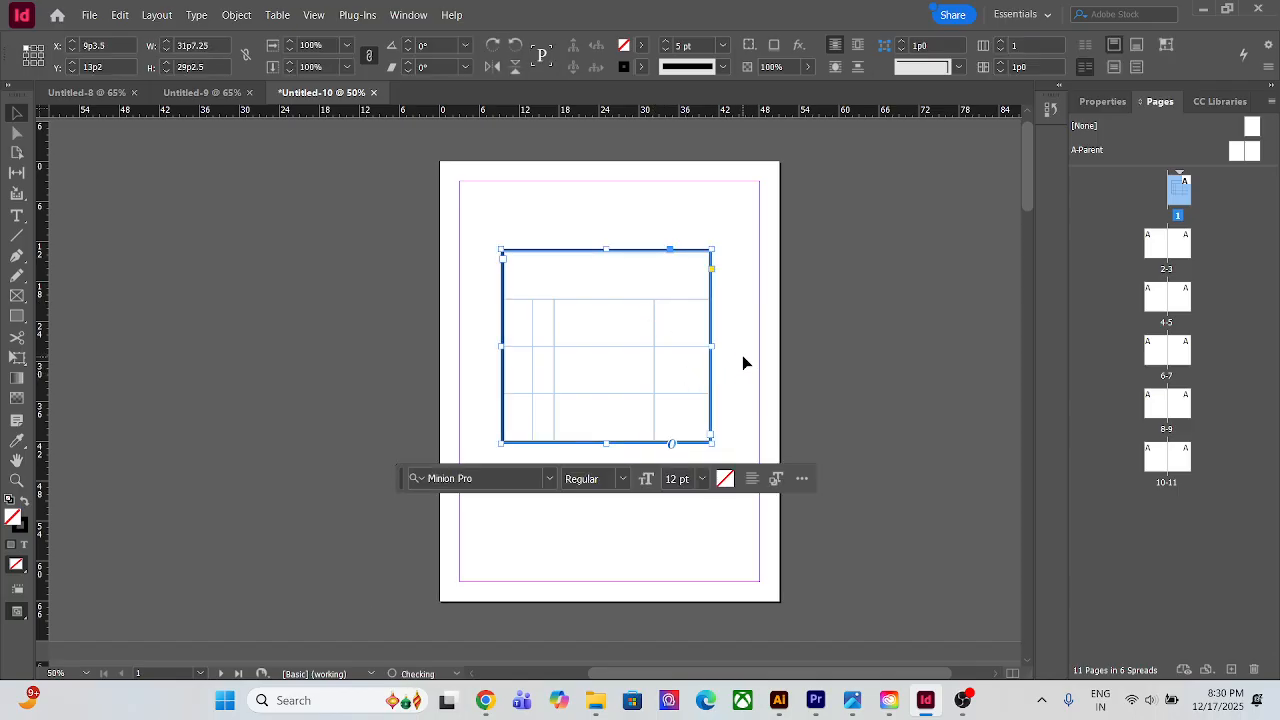
pyautogui.moveTo(606, 443); pyautogui.dragTo(619, 507)
pyautogui.moveTo(710, 380); pyautogui.dragTo(793, 381)
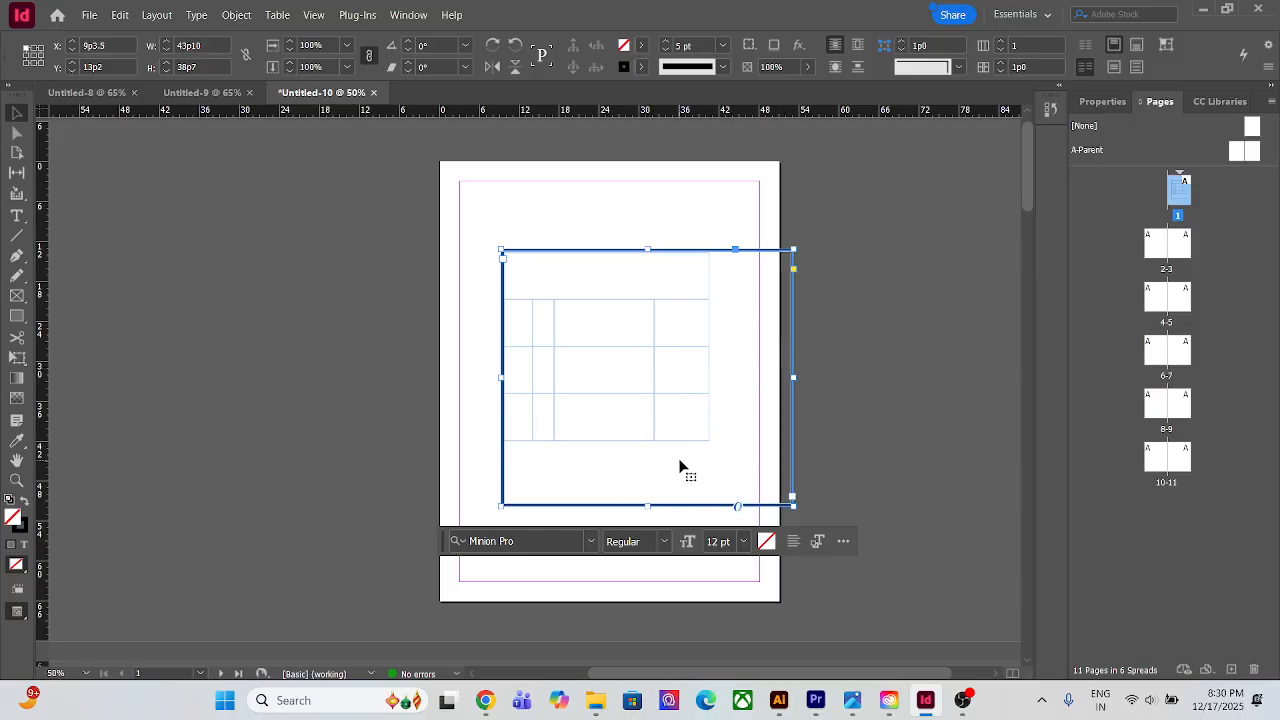
pyautogui.hotkey('ctrl', 'alt', 'c')
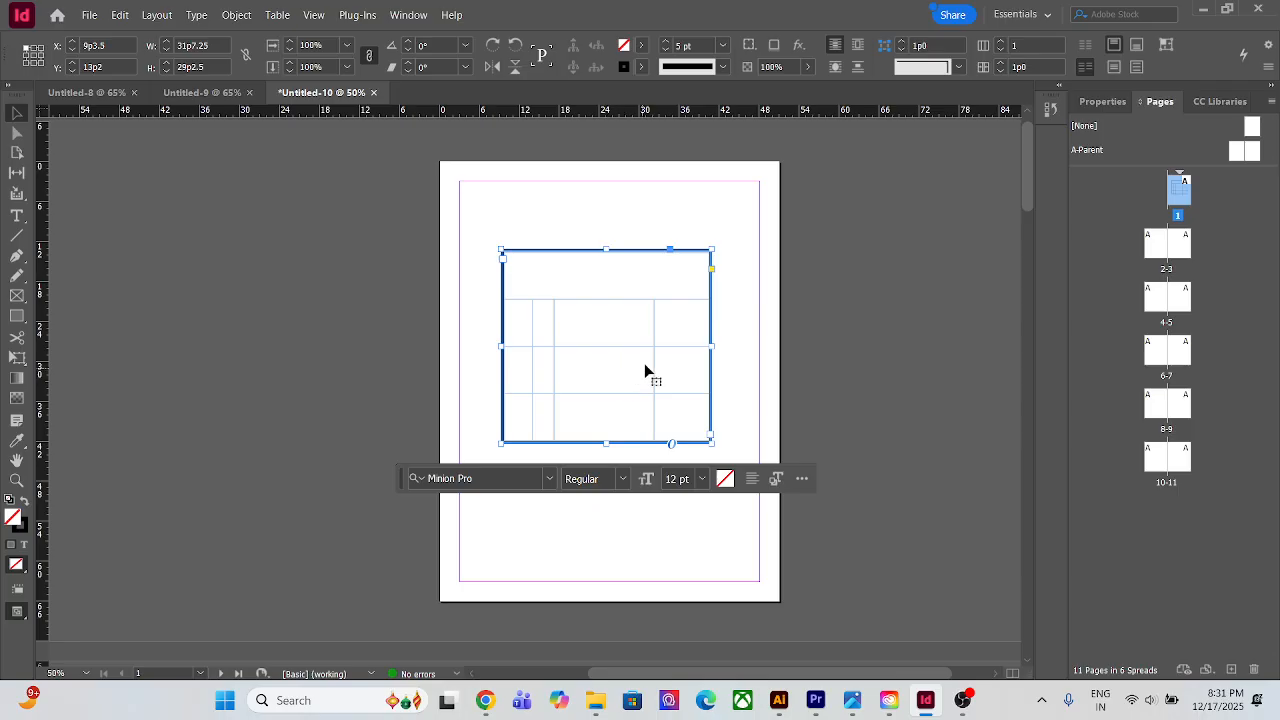
# Delete the fitted table frame from page 1
pyautogui.press('Delete')
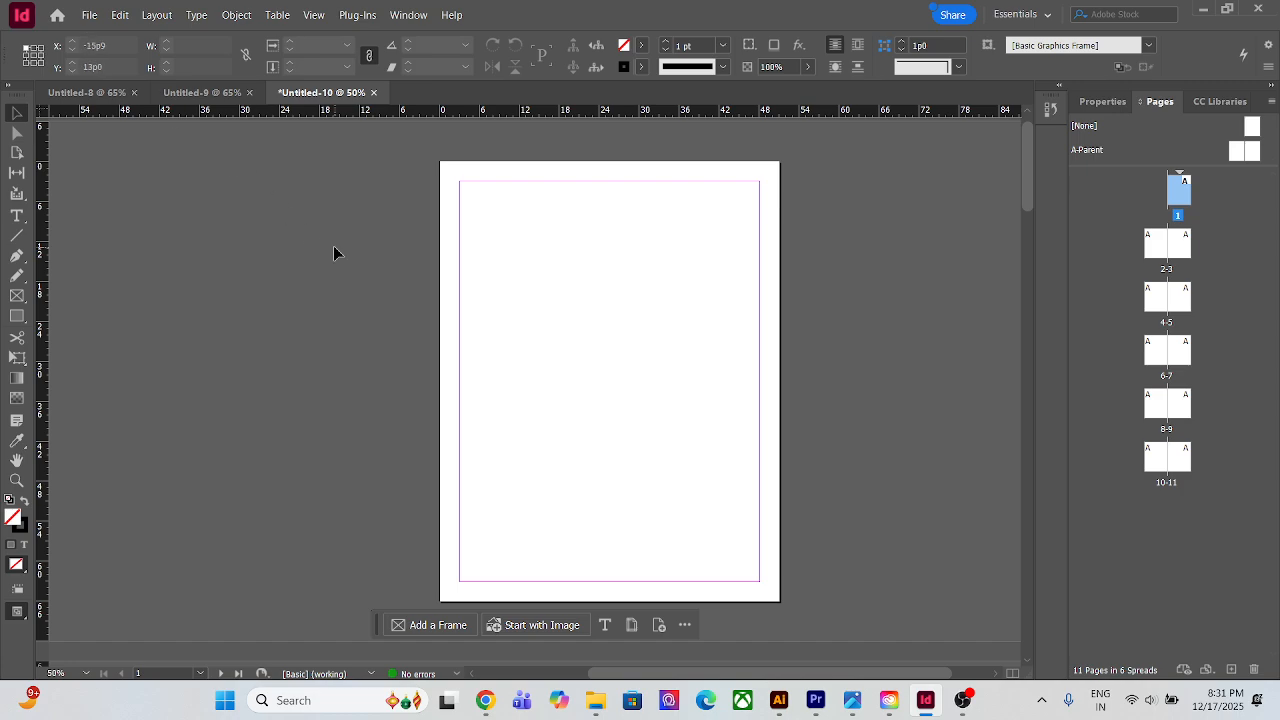
# Place the PNG "ChatGPT Image Dec 17, 2025, 05_37_13 PM" from Downloads at 100% scale near page 1's upper-left margin corner
pyautogui.hotkey('ctrl', 'd')
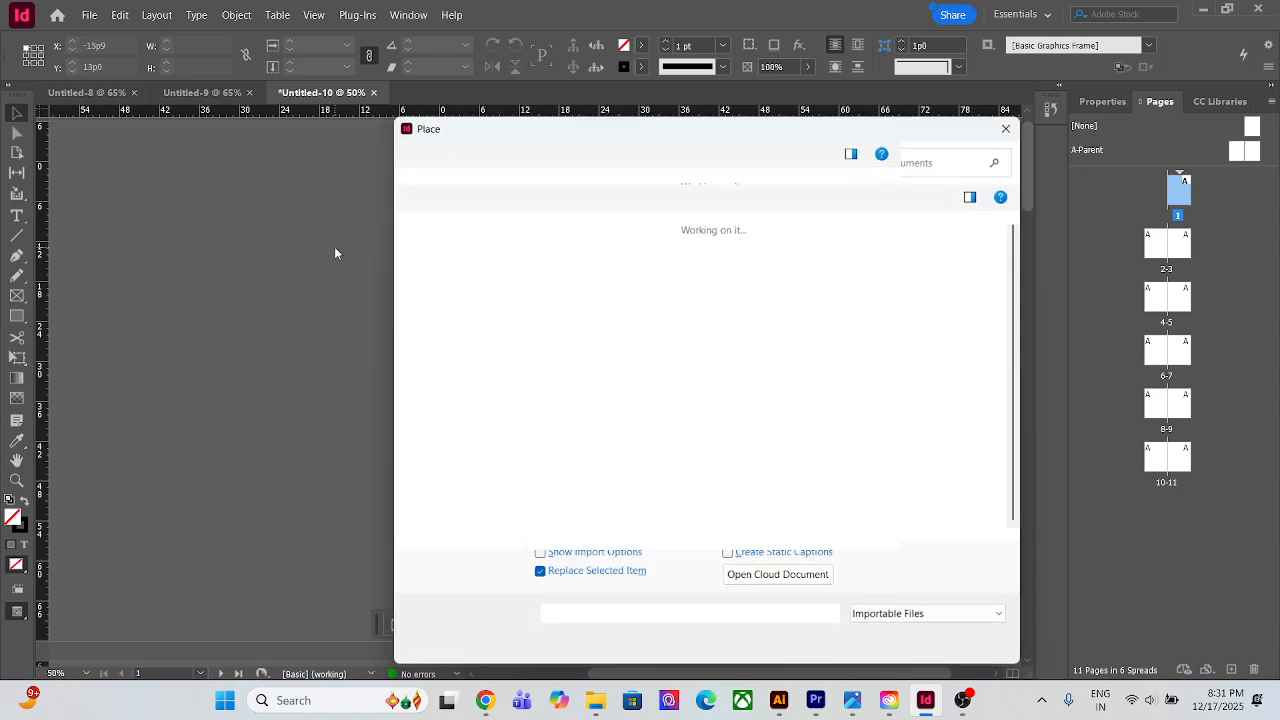
pyautogui.moveTo(798, 137); pyautogui.dragTo(708, 120)
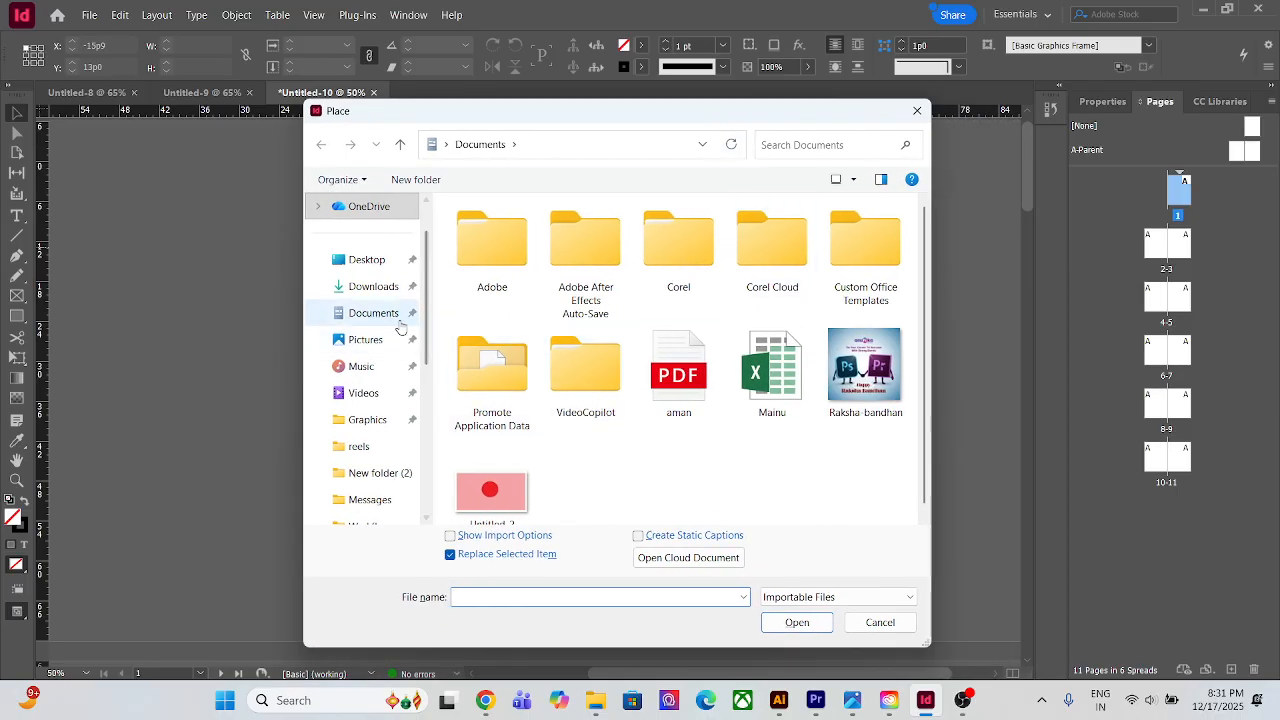
pyautogui.click(373, 286)
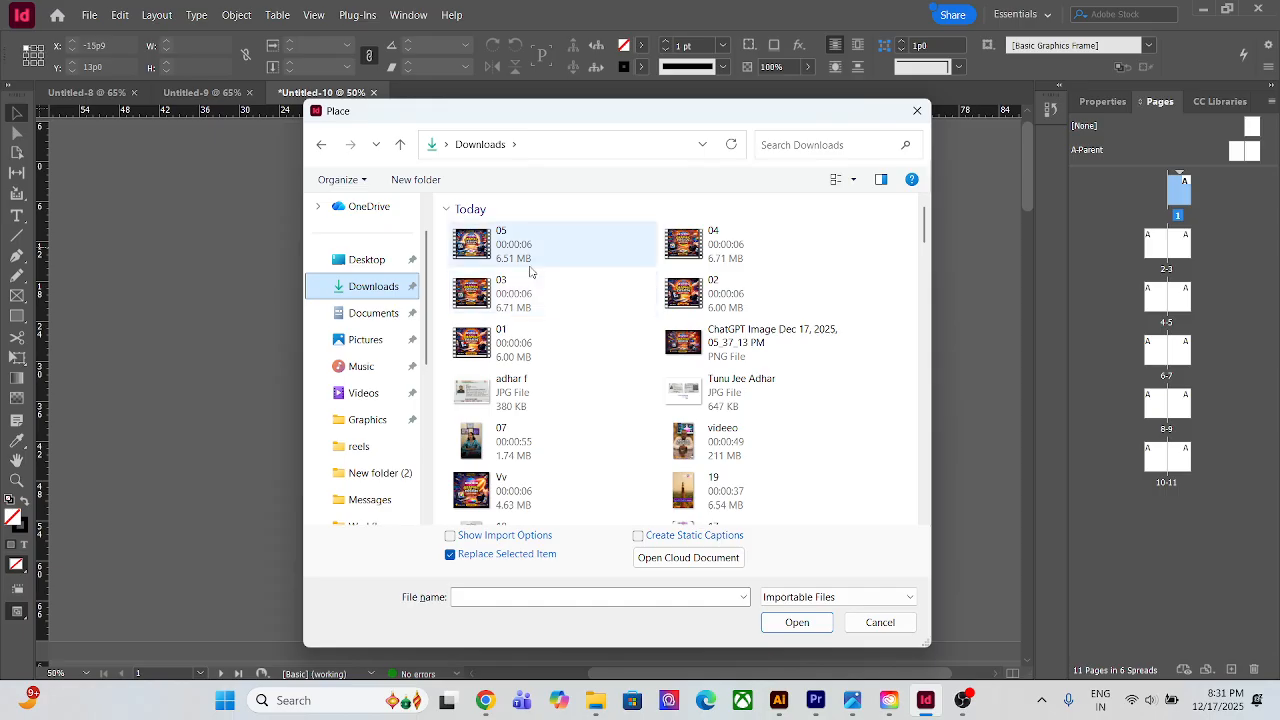
pyautogui.scroll(-3, 557, 394)
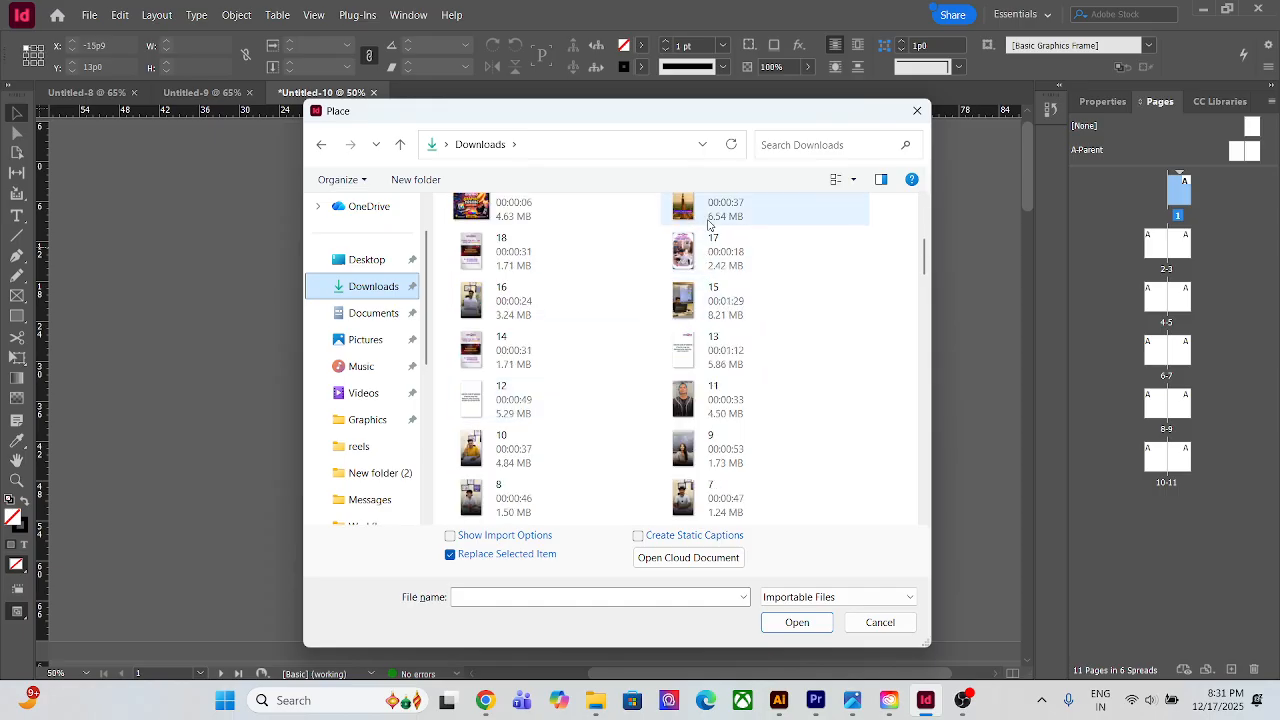
pyautogui.scroll(3, 708, 236)
pyautogui.click(698, 312)
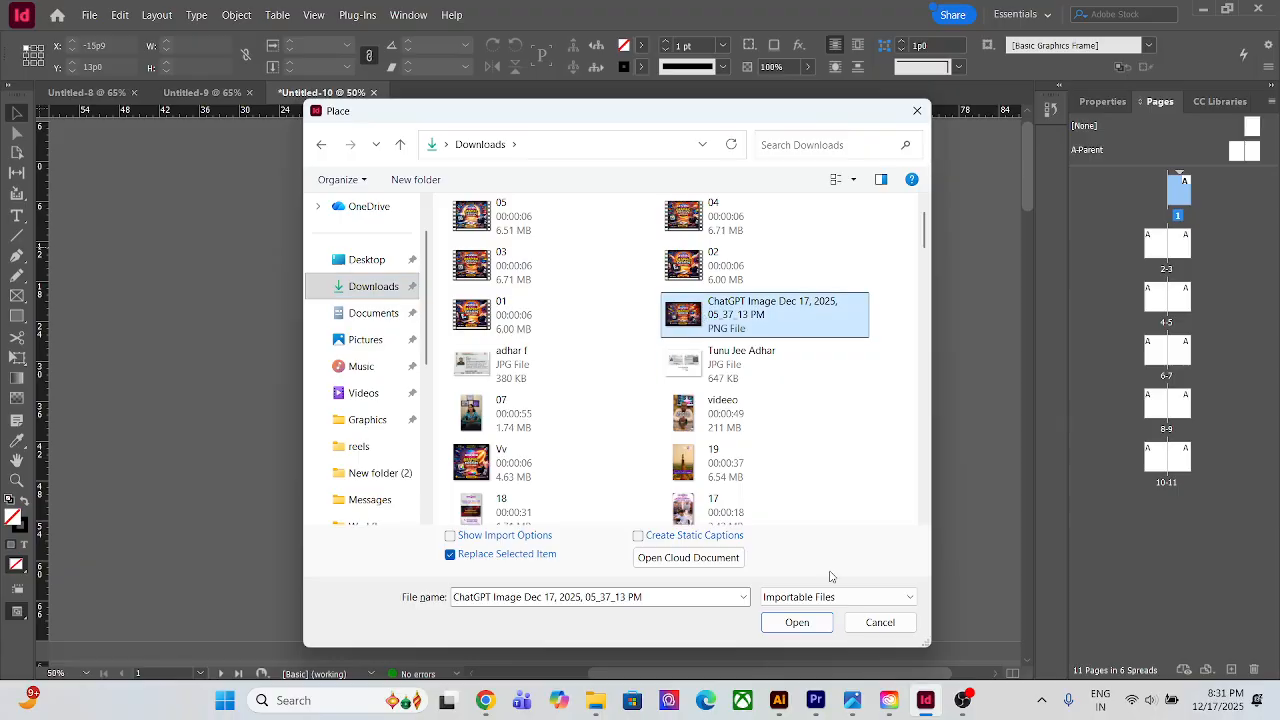
pyautogui.click(797, 622)
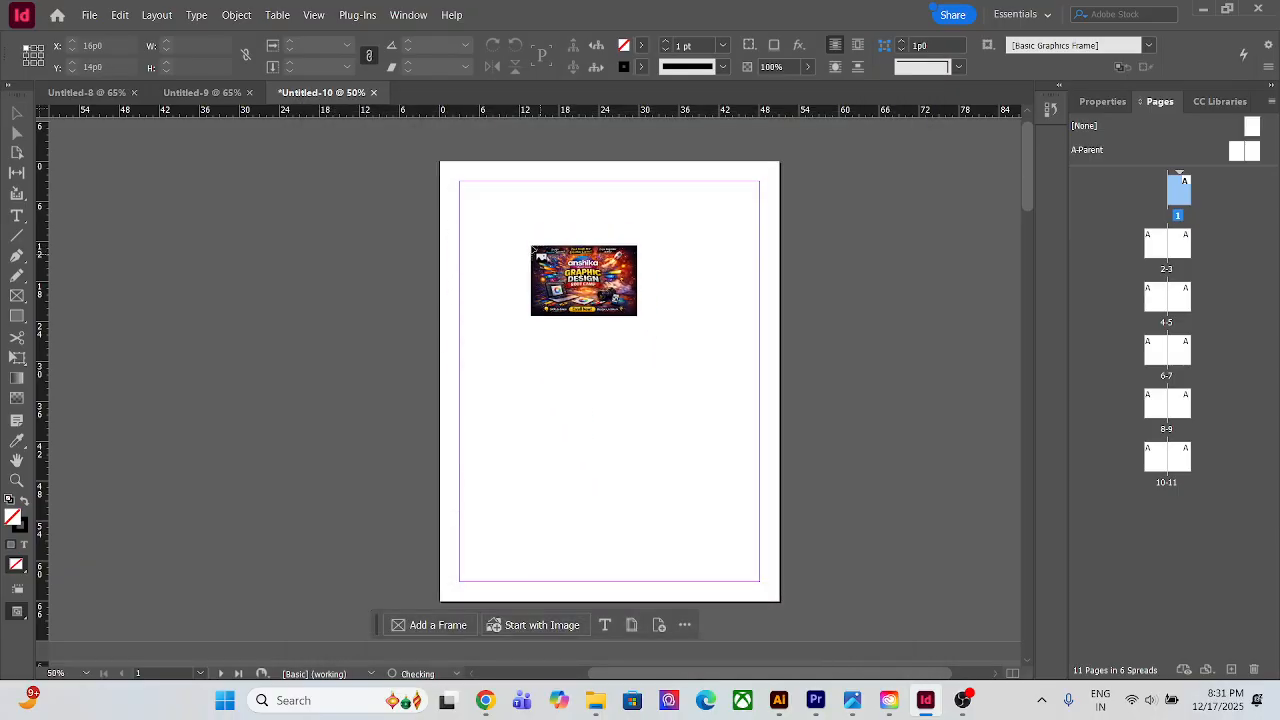
pyautogui.moveTo(469, 197); pyautogui.dragTo(618, 512)
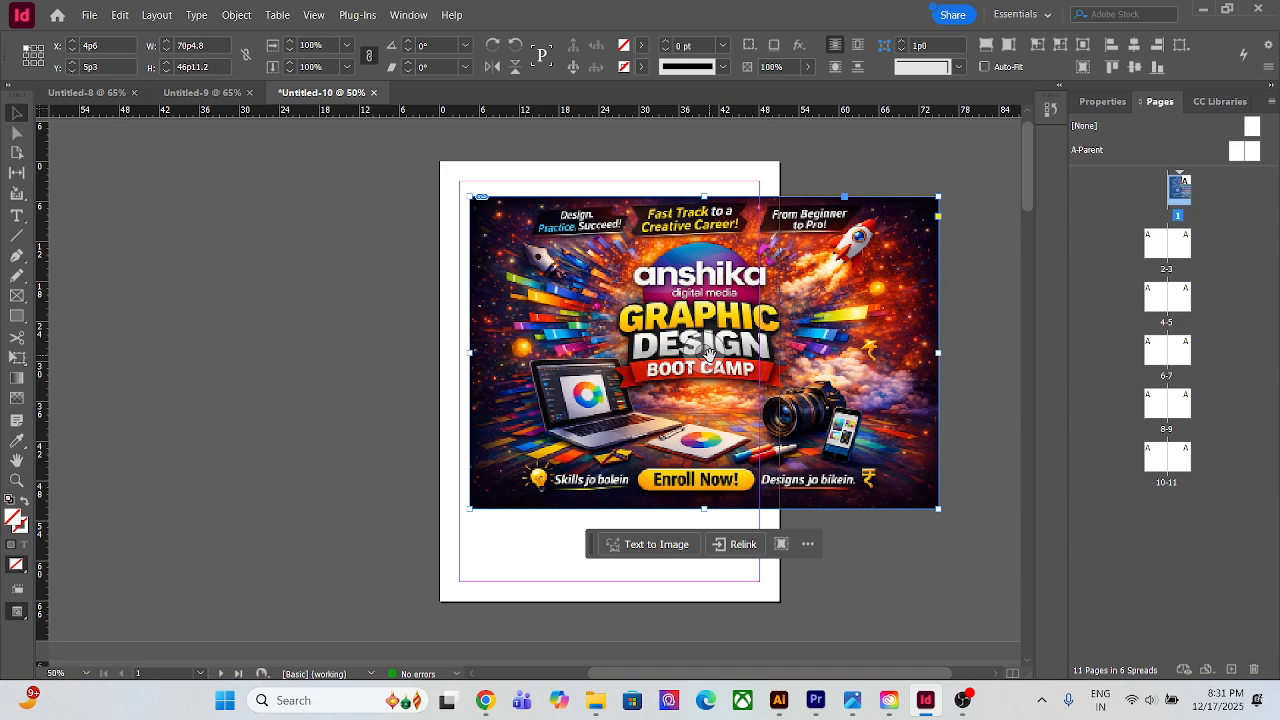
# Shift the image inside its frame, with the frame moved to about X 1p9, and realign the image to fill the frame
pyautogui.hotkey('ctrl', 'alt', 'shift', 'e')
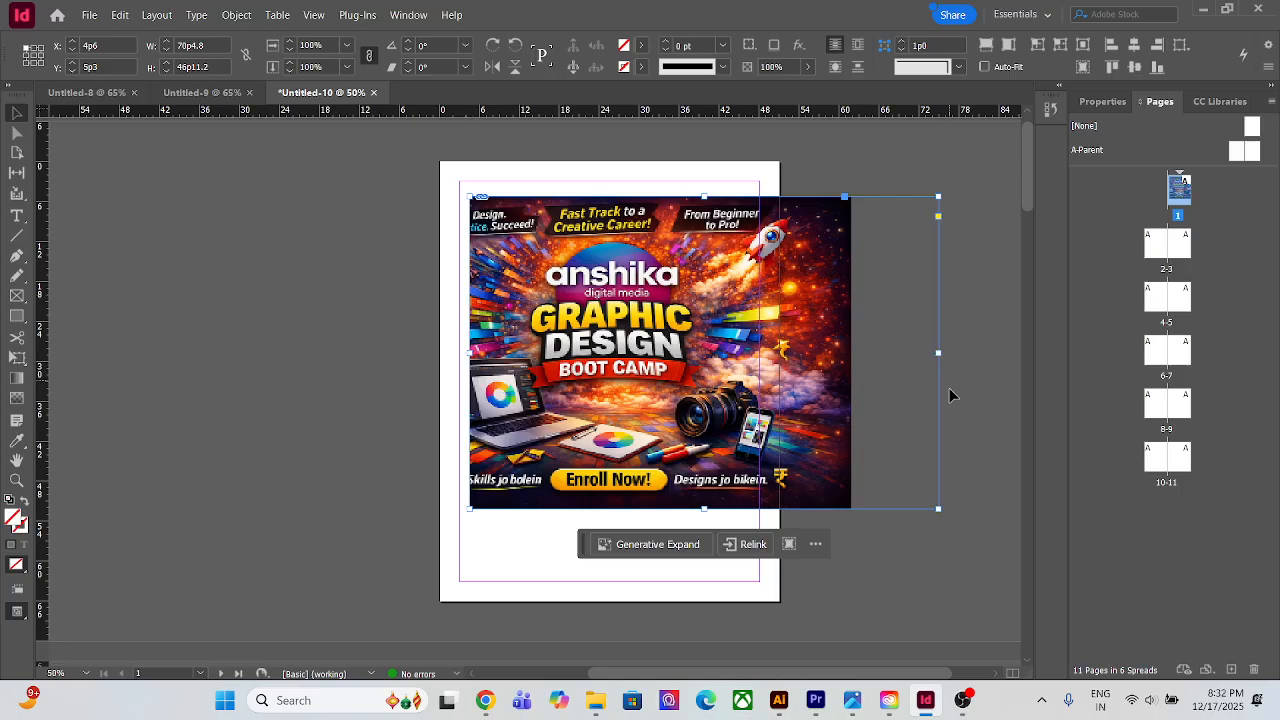
pyautogui.moveTo(808, 368); pyautogui.dragTo(622, 352)
pyautogui.moveTo(597, 397)
pyautogui.mouseDown()
pyautogui.moveTo(474, 386)
pyautogui.moveTo(600, 391)
pyautogui.mouseUp()
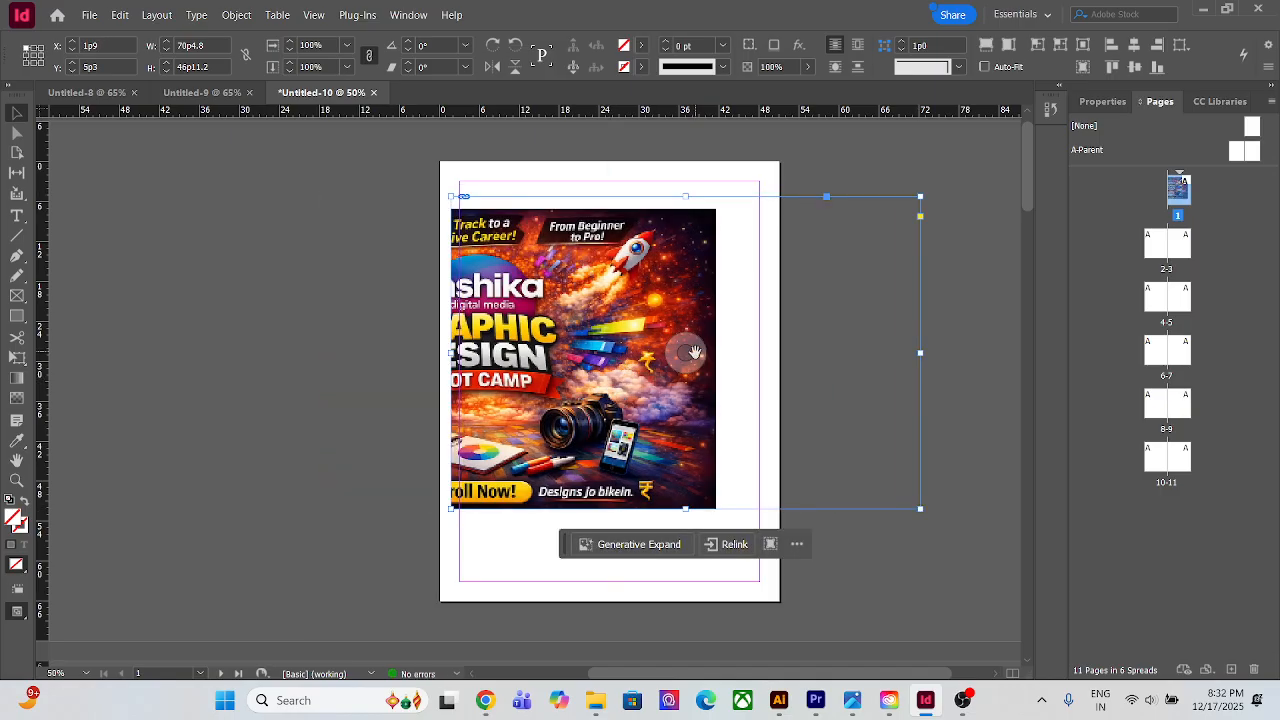
pyautogui.moveTo(689, 351); pyautogui.dragTo(895, 349)
pyautogui.moveTo(897, 349); pyautogui.dragTo(897, 349)
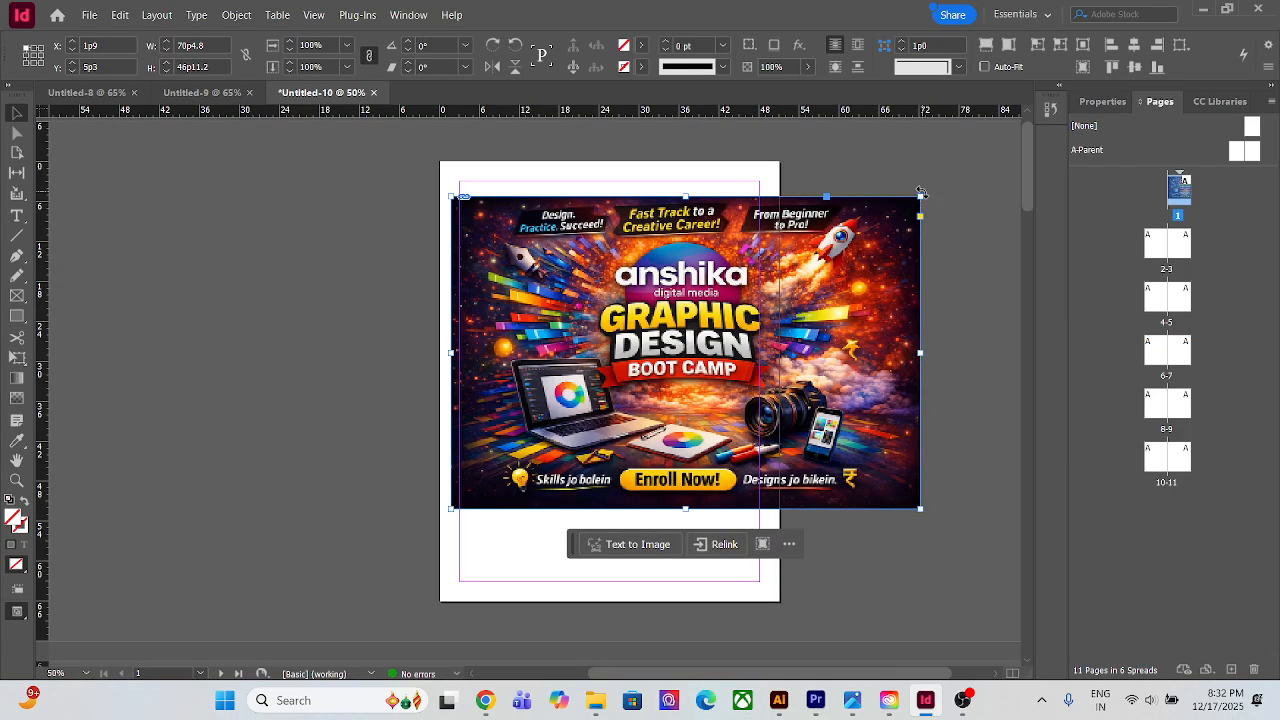
# Try cropping and proportionally scaling the image from its frame's upper-right corner, undoing each resize
pyautogui.moveTo(921, 193); pyautogui.dragTo(722, 270)
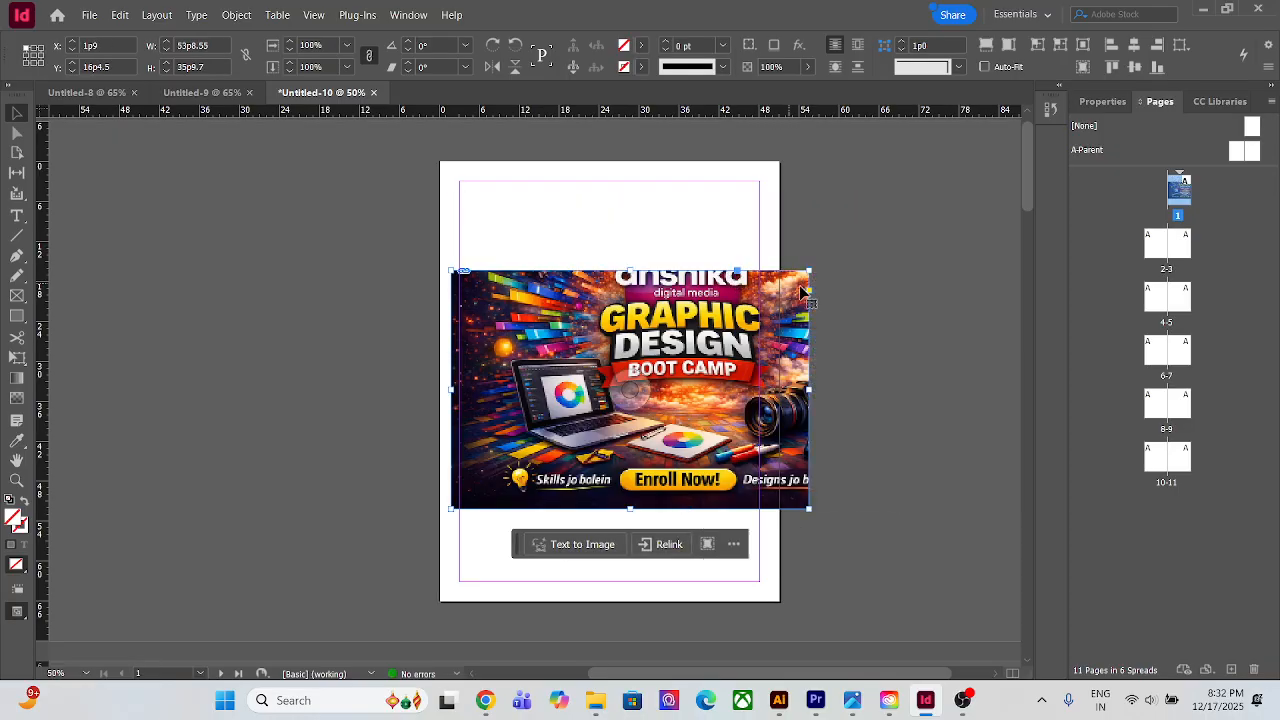
pyautogui.hotkey('ctrl', 'z')
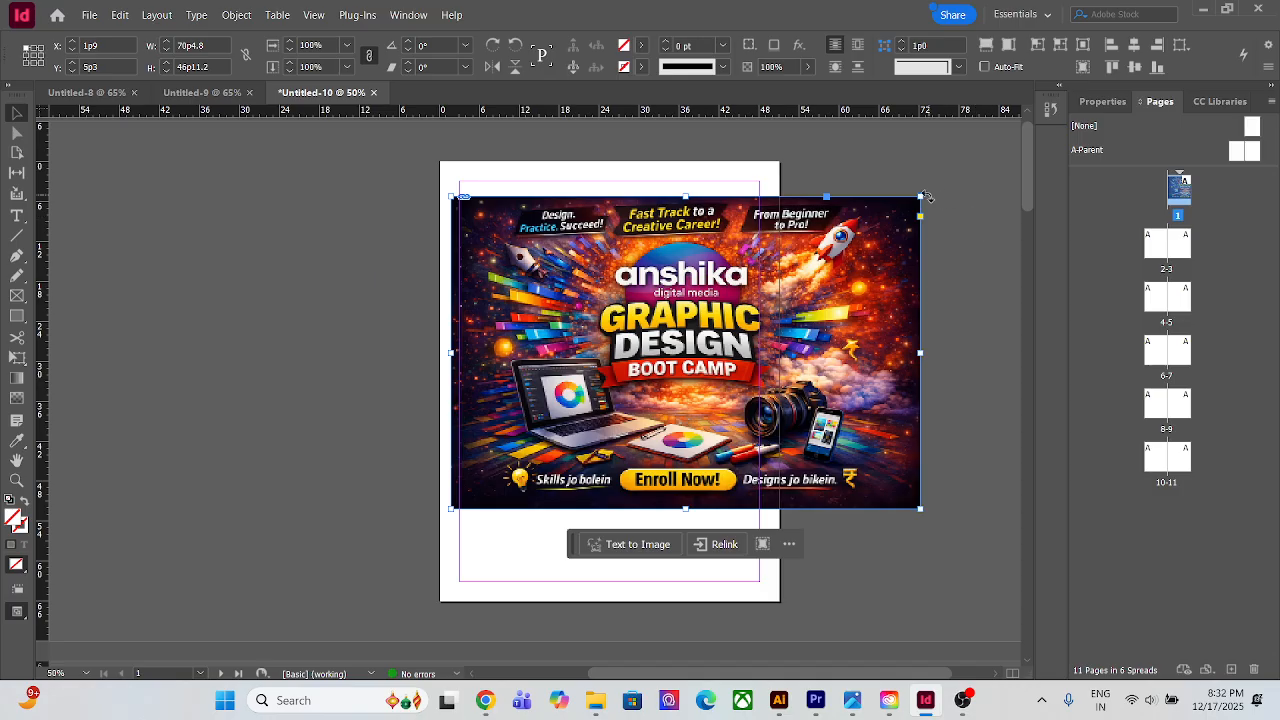
pyautogui.moveTo(920, 197); pyautogui.dragTo(760, 302)
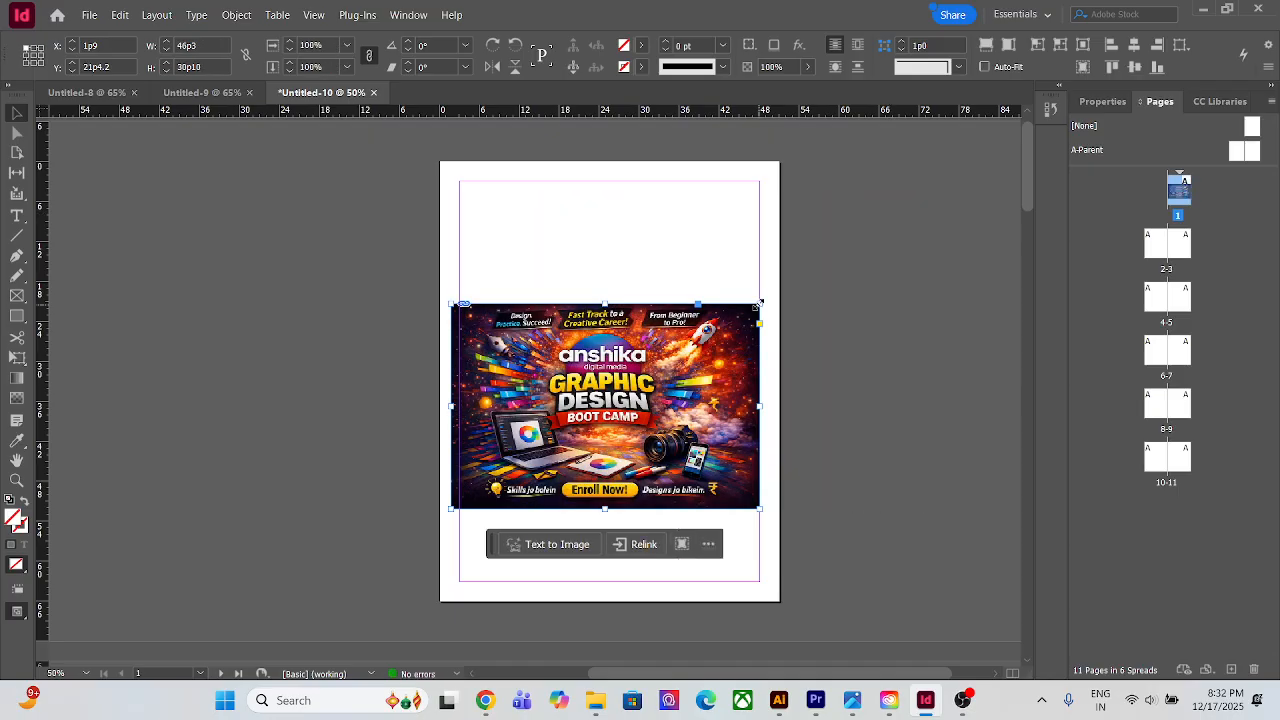
pyautogui.hotkey('ctrl', 'z')
pyautogui.moveTo(919, 196); pyautogui.dragTo(783, 306)
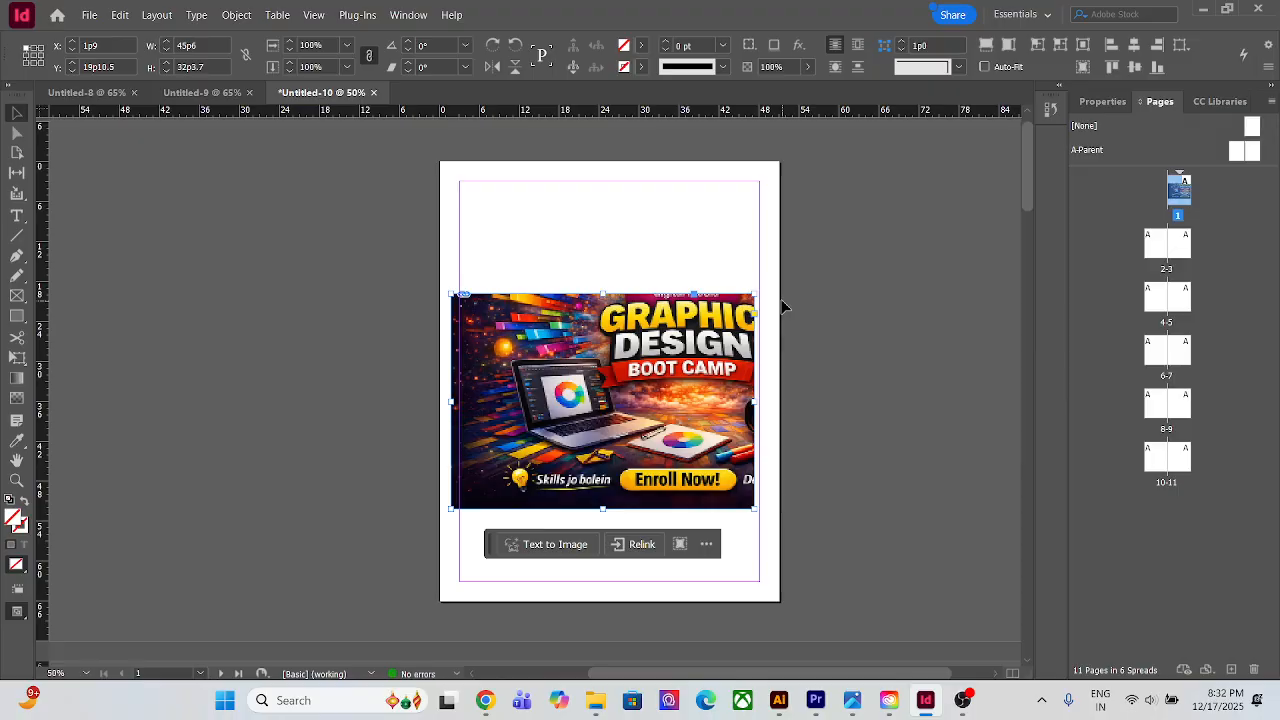
pyautogui.hotkey('ctrl', 'z')
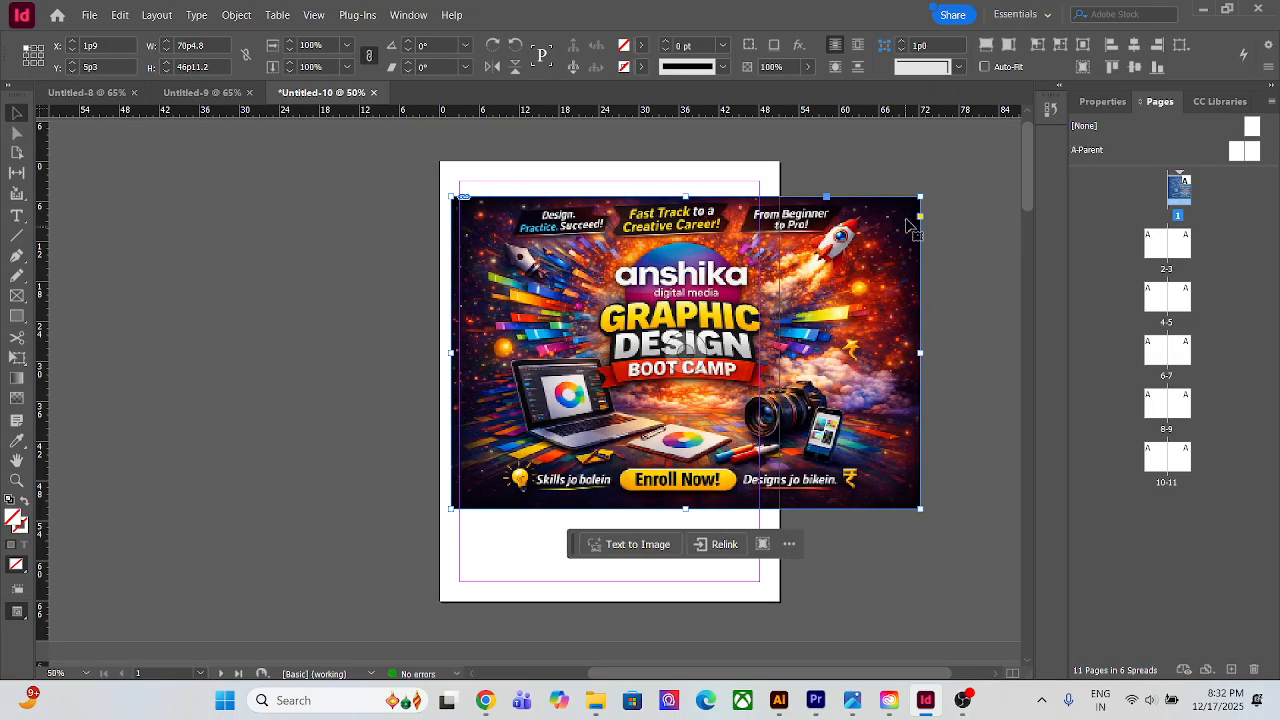
# Scale the image together with its frame to about 17p3 by 11p6 and move it to the middle of page 1
pyautogui.moveTo(923, 190); pyautogui.dragTo(565, 433)
pyautogui.moveTo(536, 481); pyautogui.dragTo(658, 345)
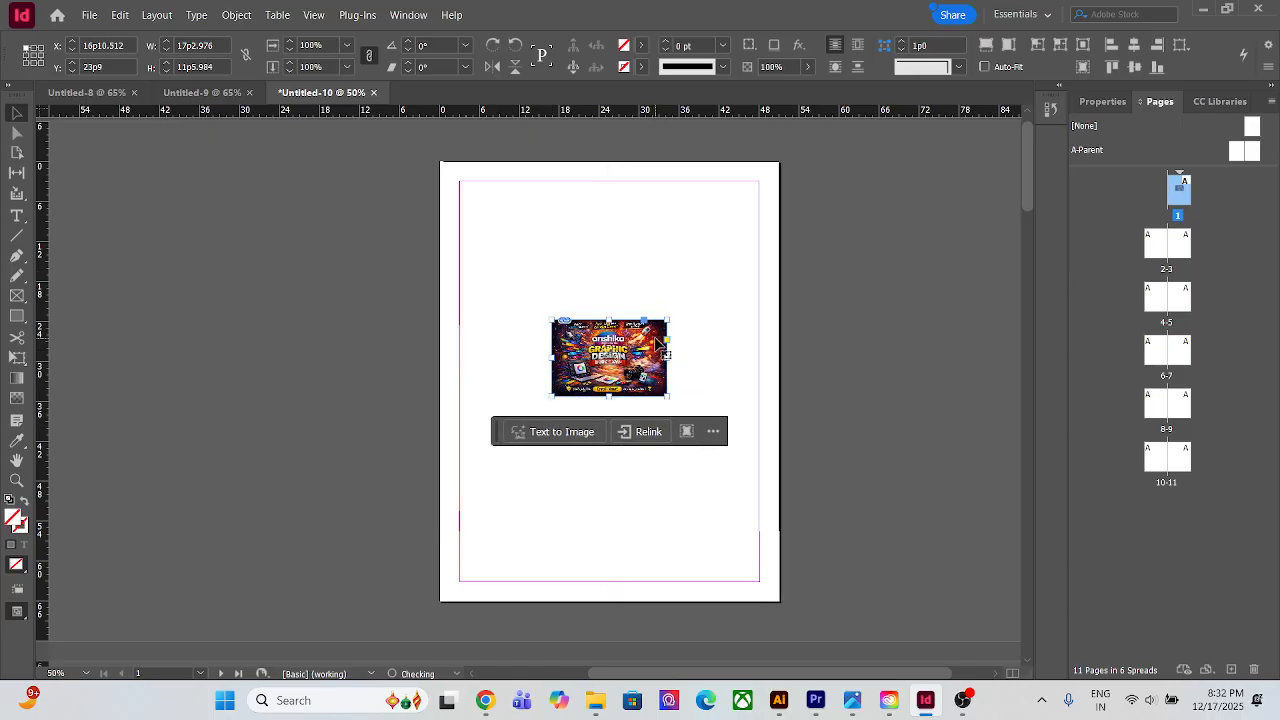
pyautogui.press('super')
pyautogui.press('super')
pyautogui.scroll(4, 640, 345)
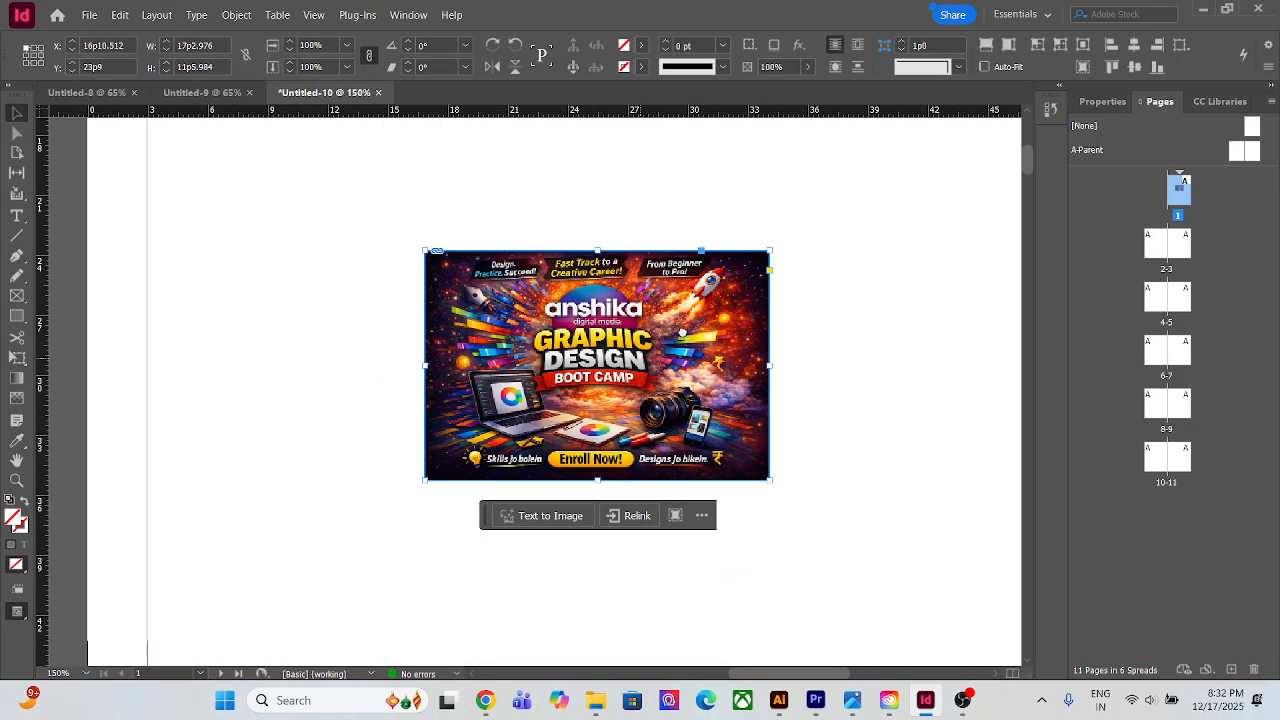
pyautogui.scroll(-3, 682, 330)
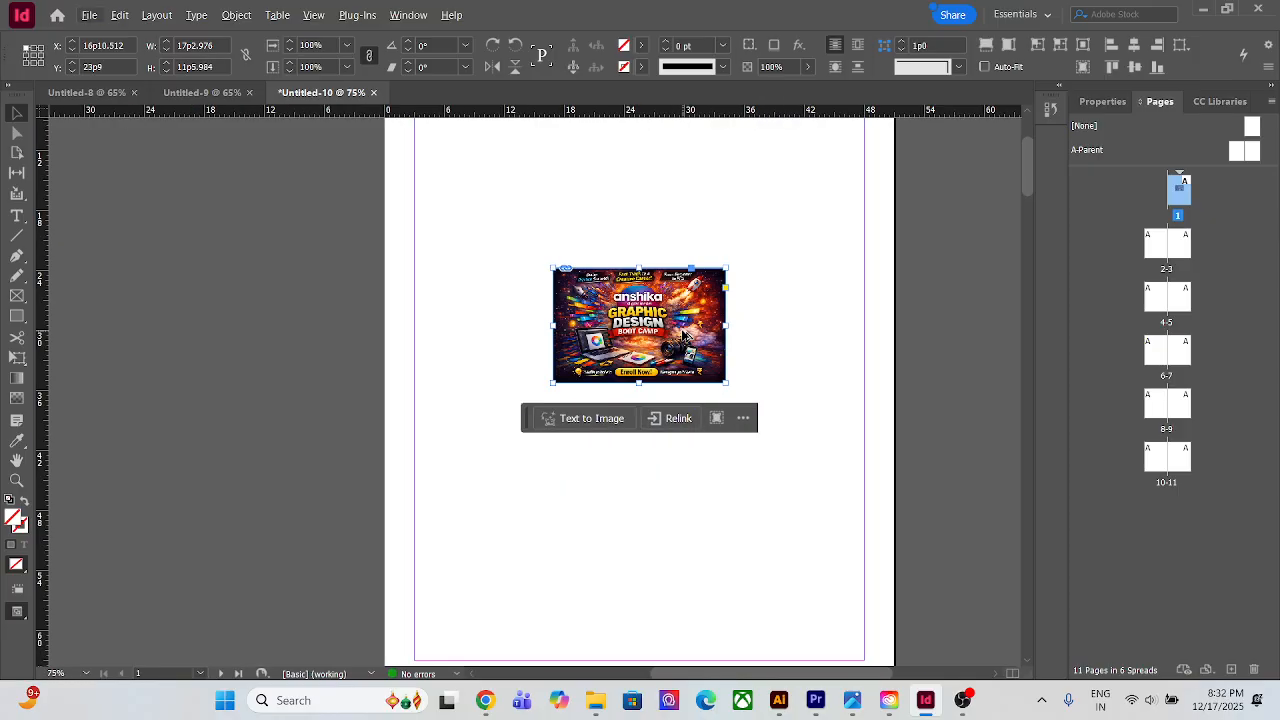
# Delete the scaled-down image from page 1
pyautogui.press('alt')
pyautogui.press('Delete')
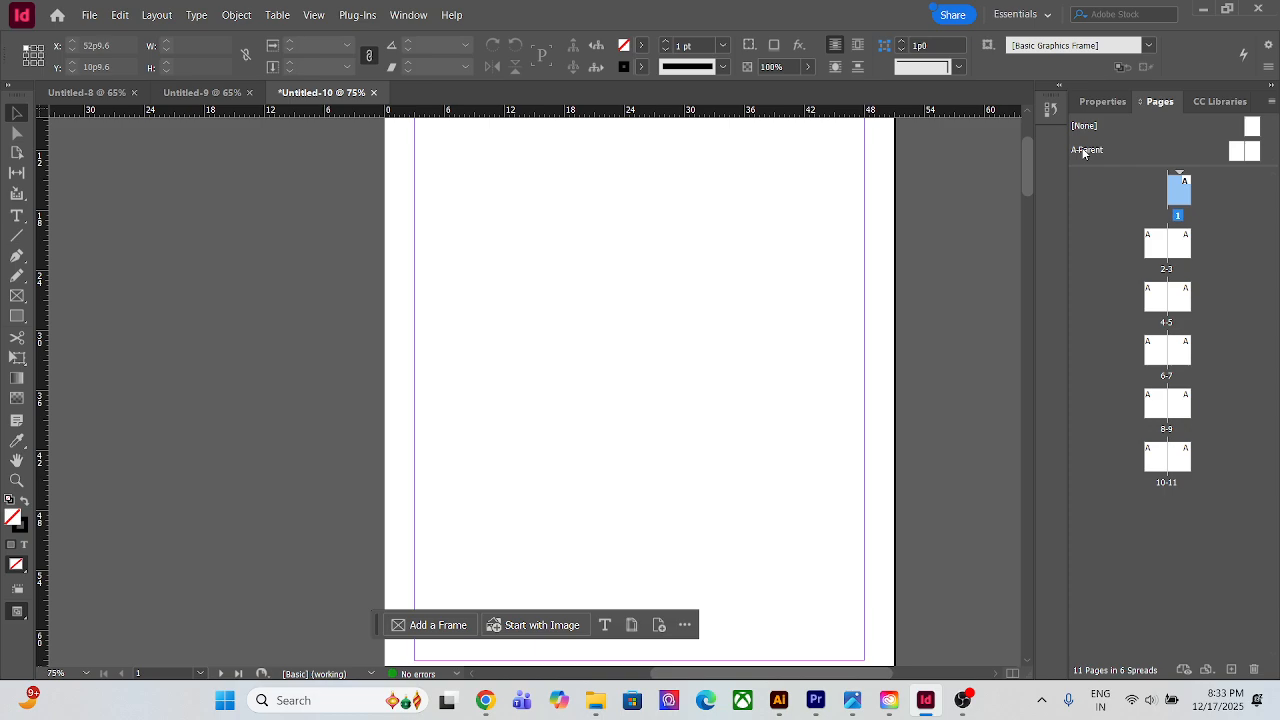
# Open the A-Parent spread and draw a text frame about 18p0 by 6p3 at the bottom of its left page
pyautogui.scroll(-2, 780, 350)
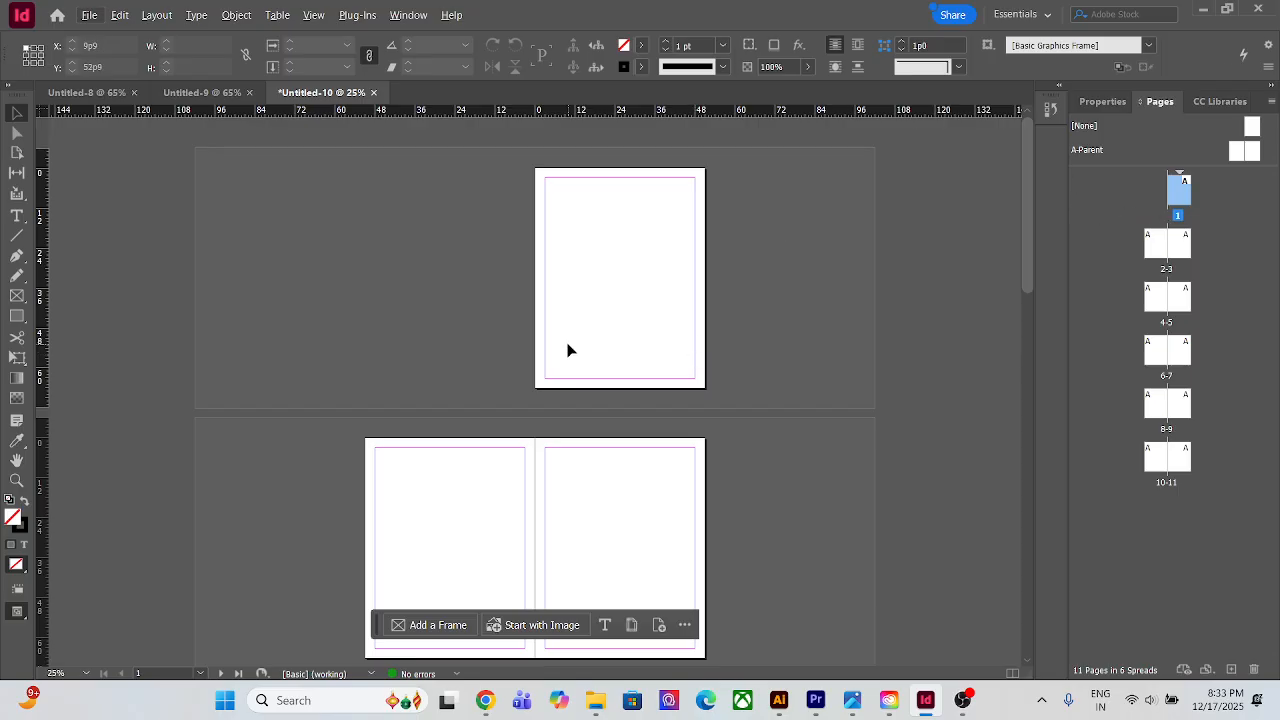
pyautogui.doubleClick(1092, 151)
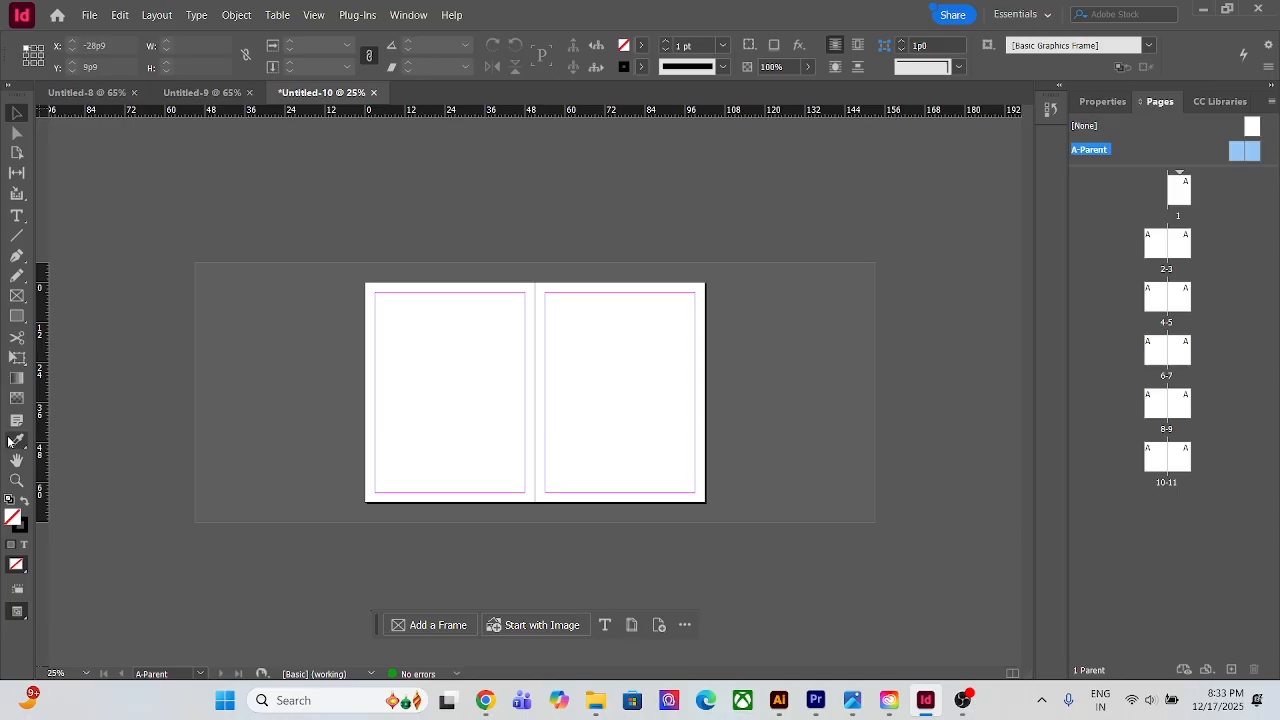
pyautogui.click(16, 216)
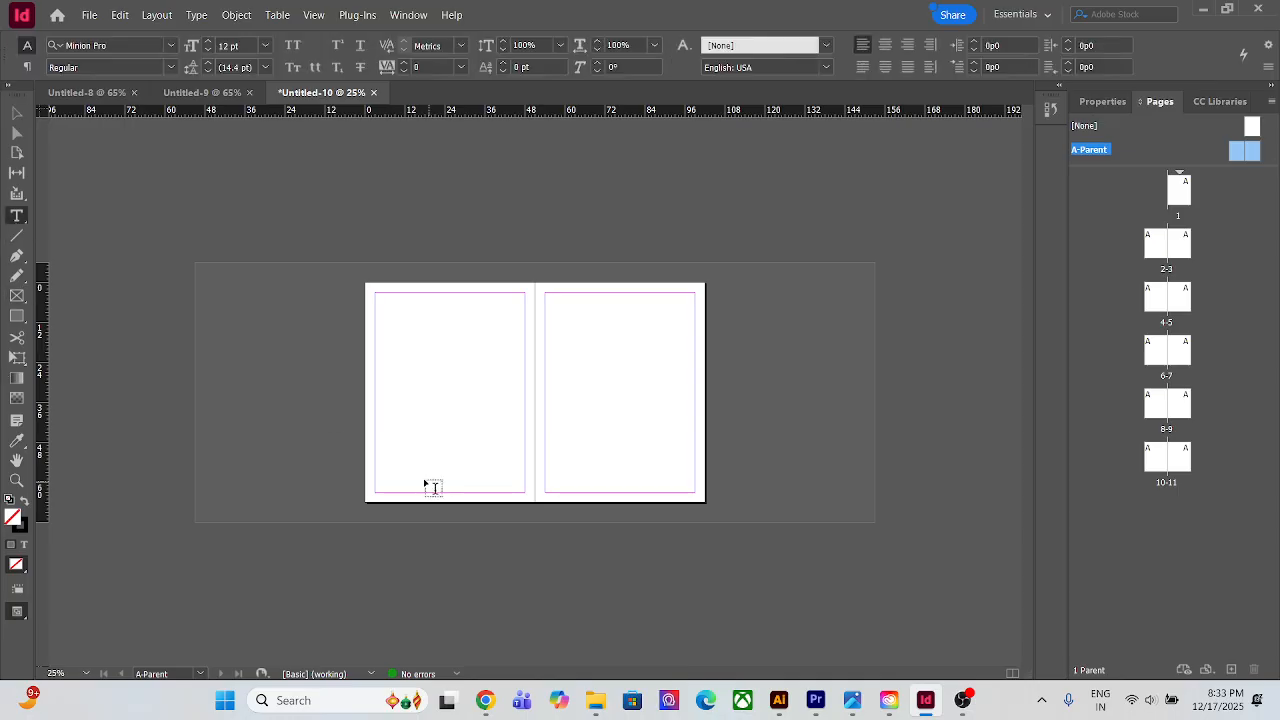
pyautogui.moveTo(401, 472); pyautogui.dragTo(461, 492)
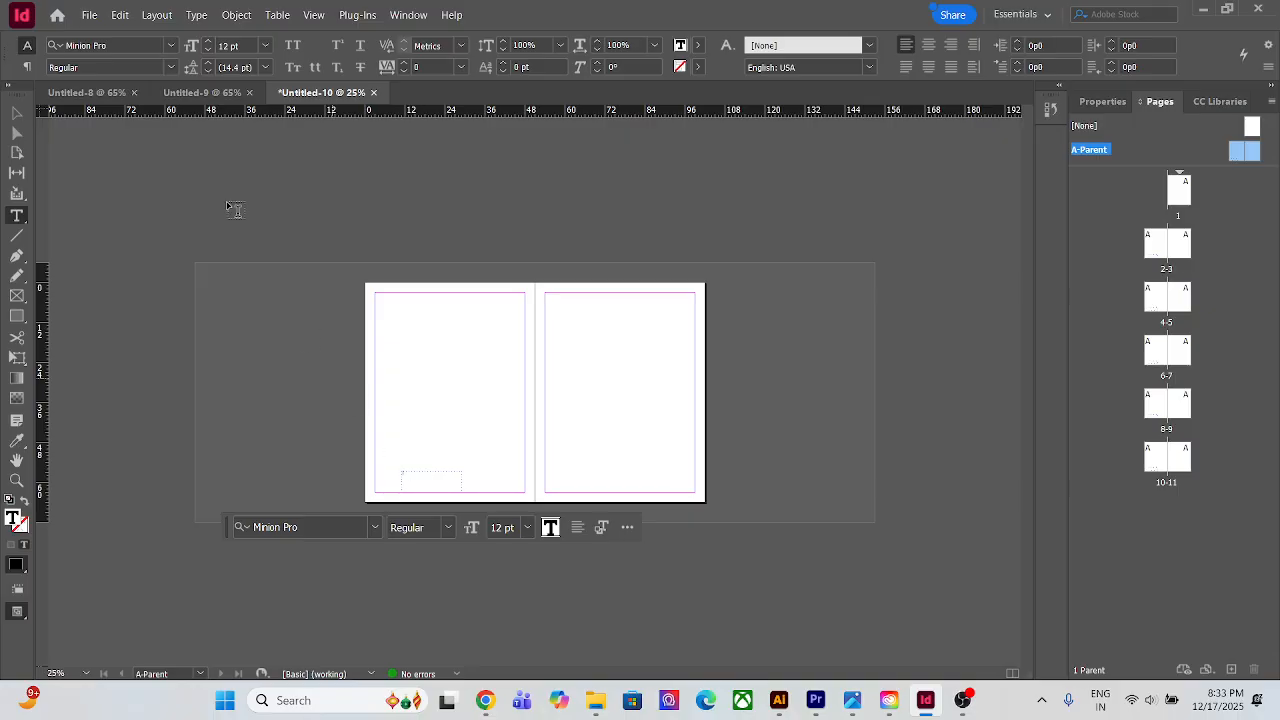
# Insert a Next Page Number marker in the text frame on the left parent page and deselect the text
pyautogui.click(197, 16)
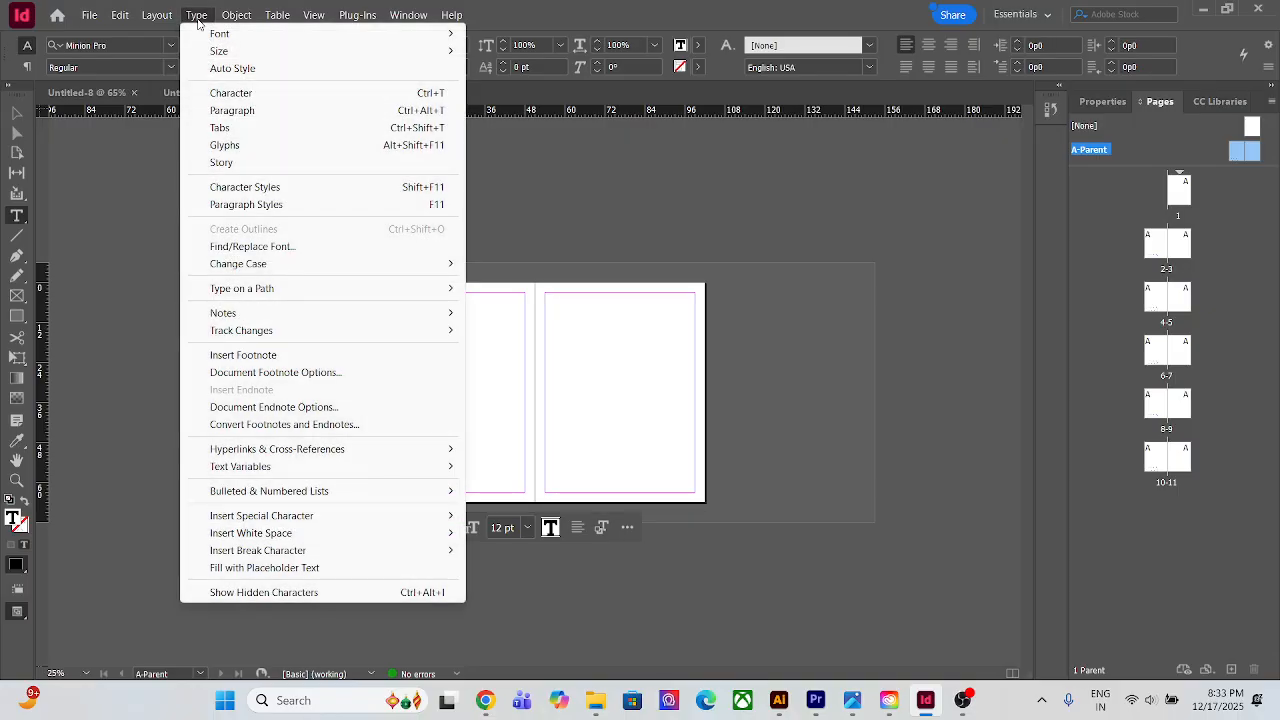
pyautogui.moveTo(313, 327)
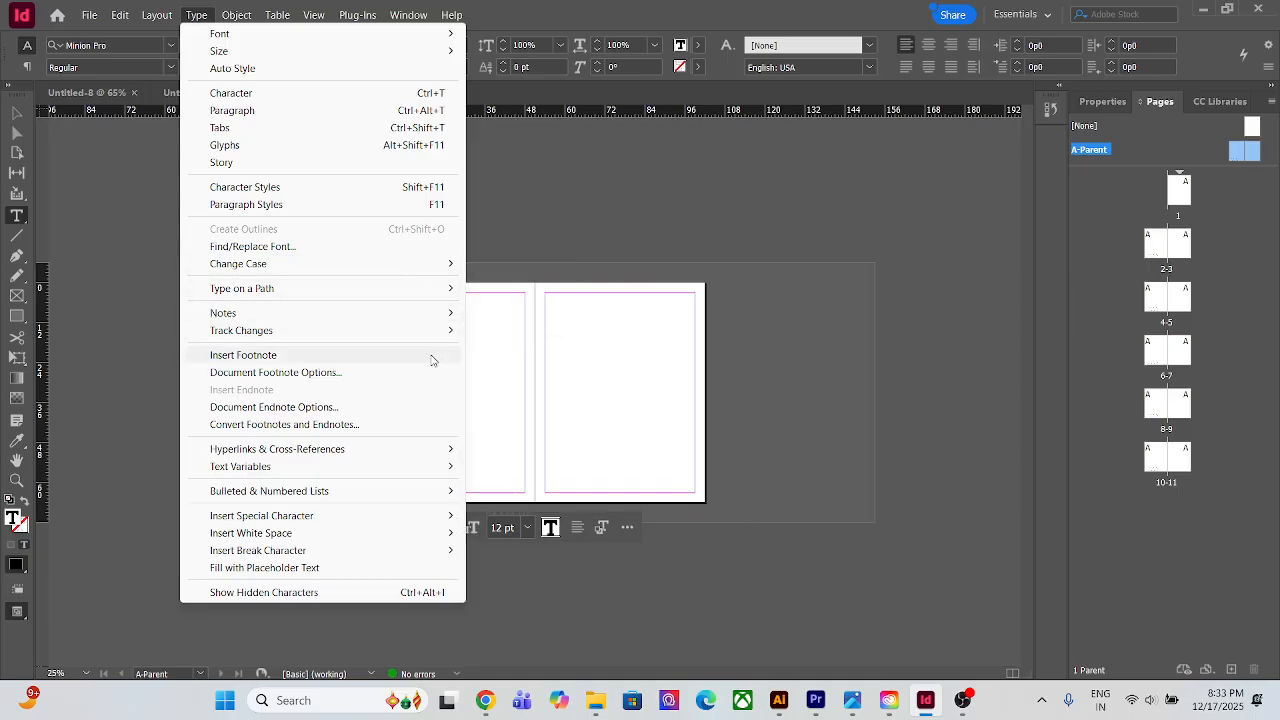
pyautogui.moveTo(451, 496)
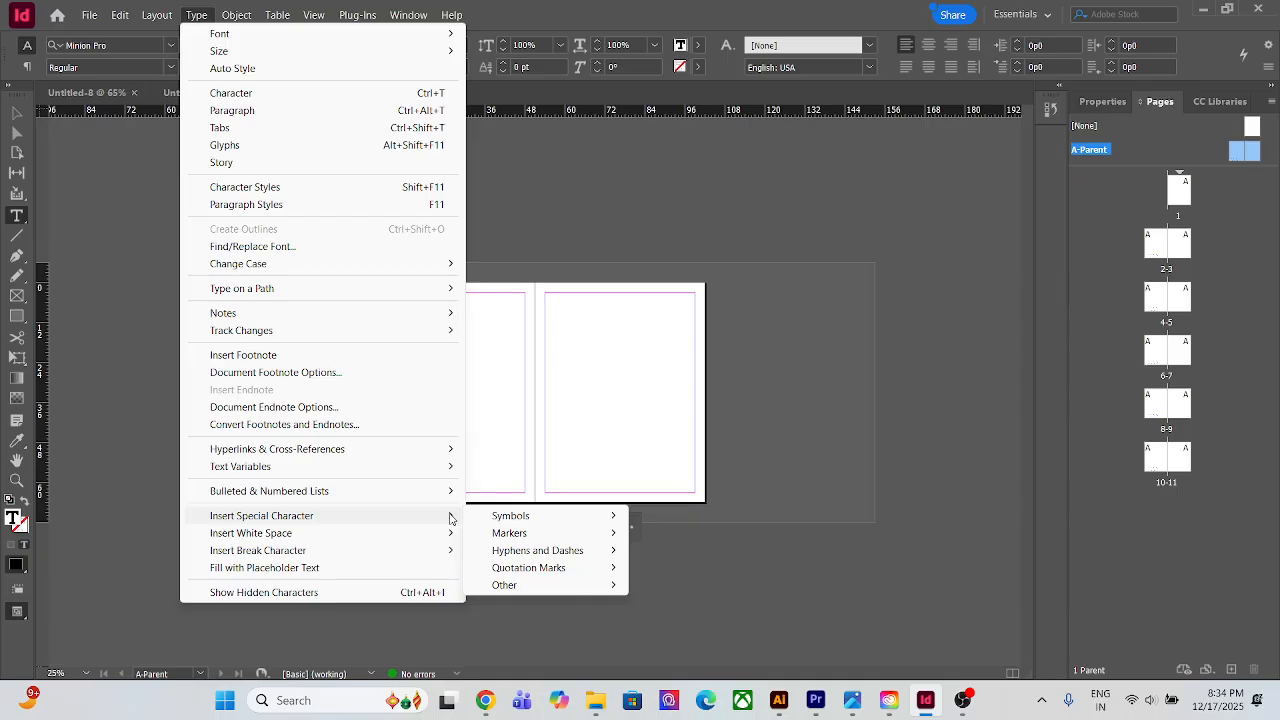
pyautogui.moveTo(492, 521)
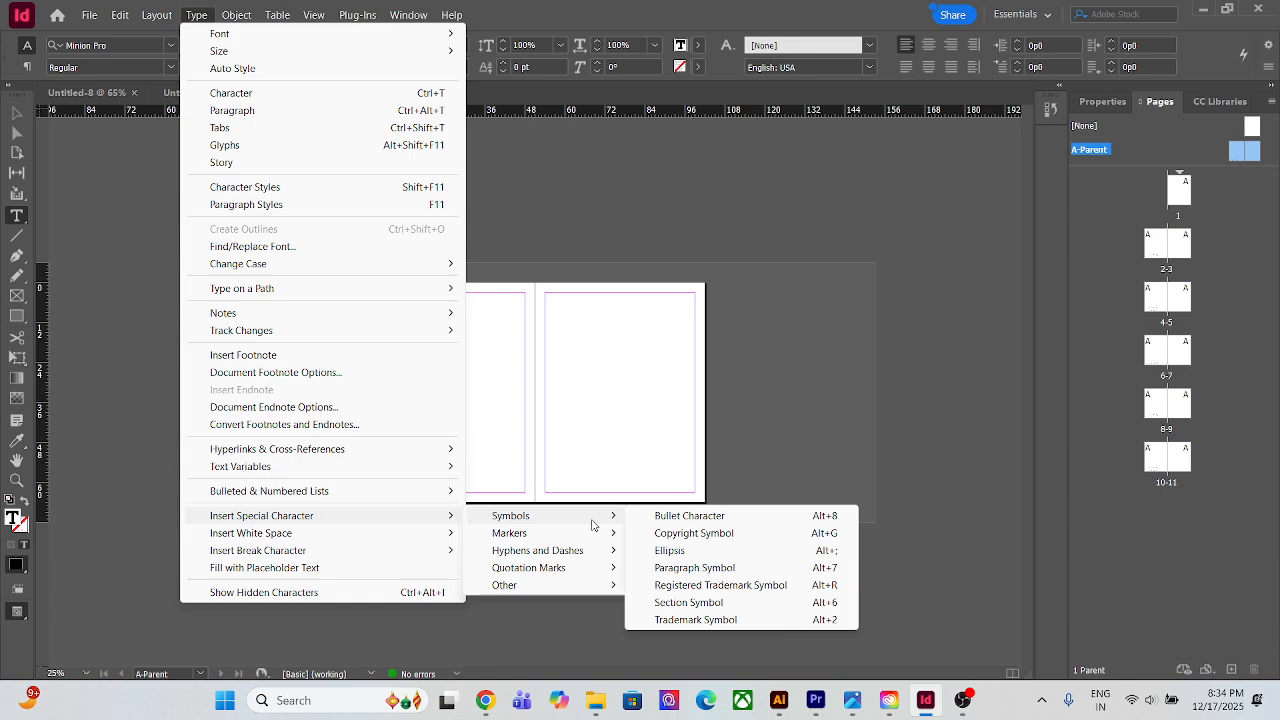
pyautogui.moveTo(600, 535)
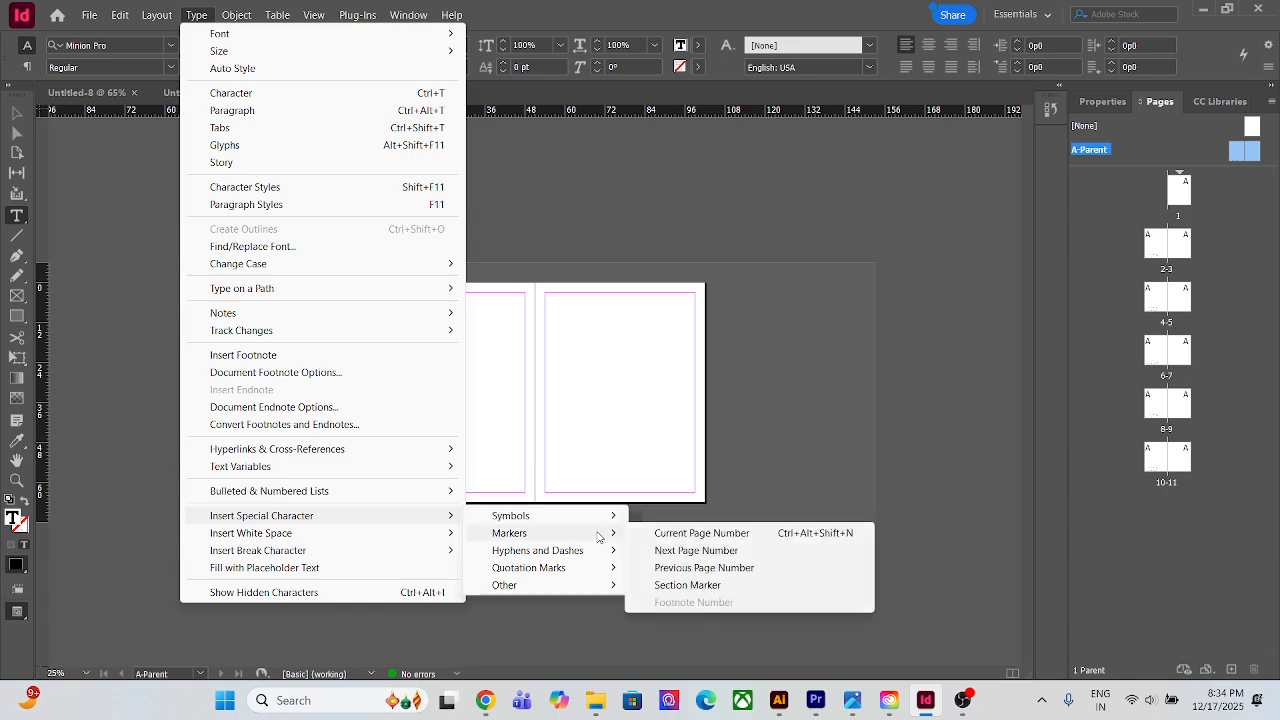
pyautogui.click(690, 551)
pyautogui.scroll(4, 418, 482)
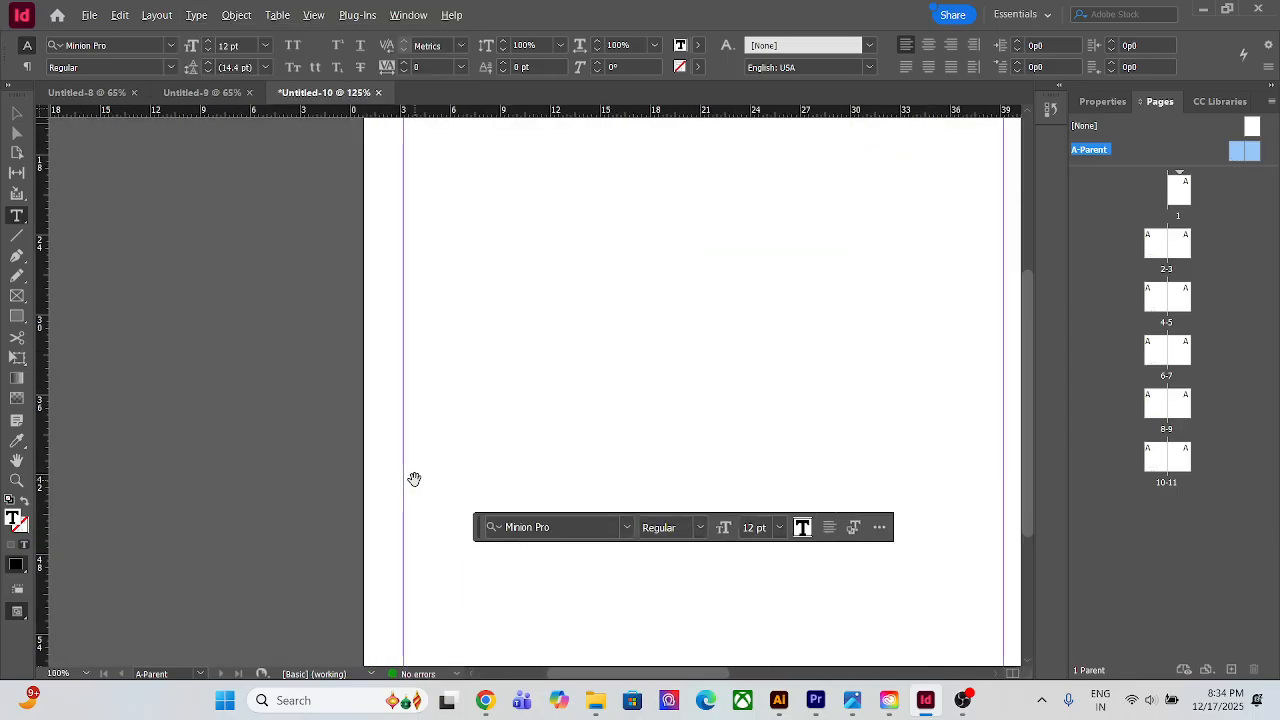
pyautogui.click(584, 587)
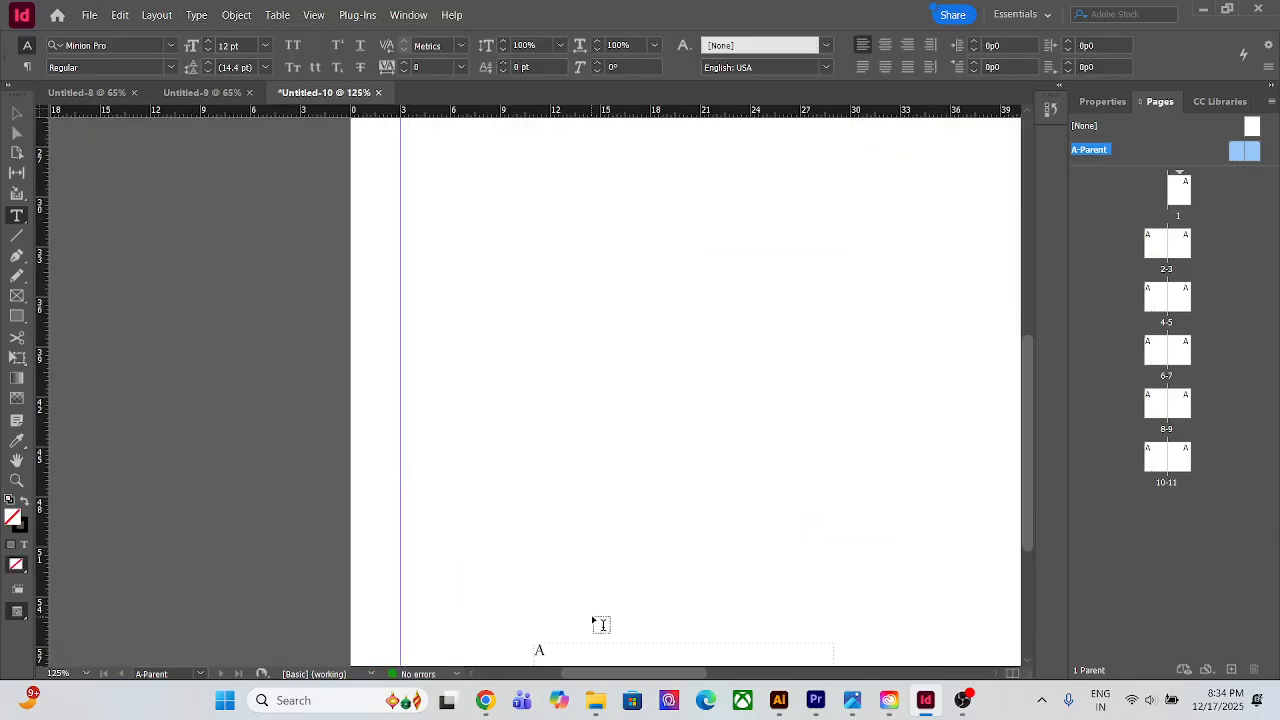
# Duplicate the page-number frame onto the bottom of the right parent page at about X 61p6, Y 56p9
pyautogui.scroll(-6, 592, 618)
pyautogui.scroll(3, 489, 474)
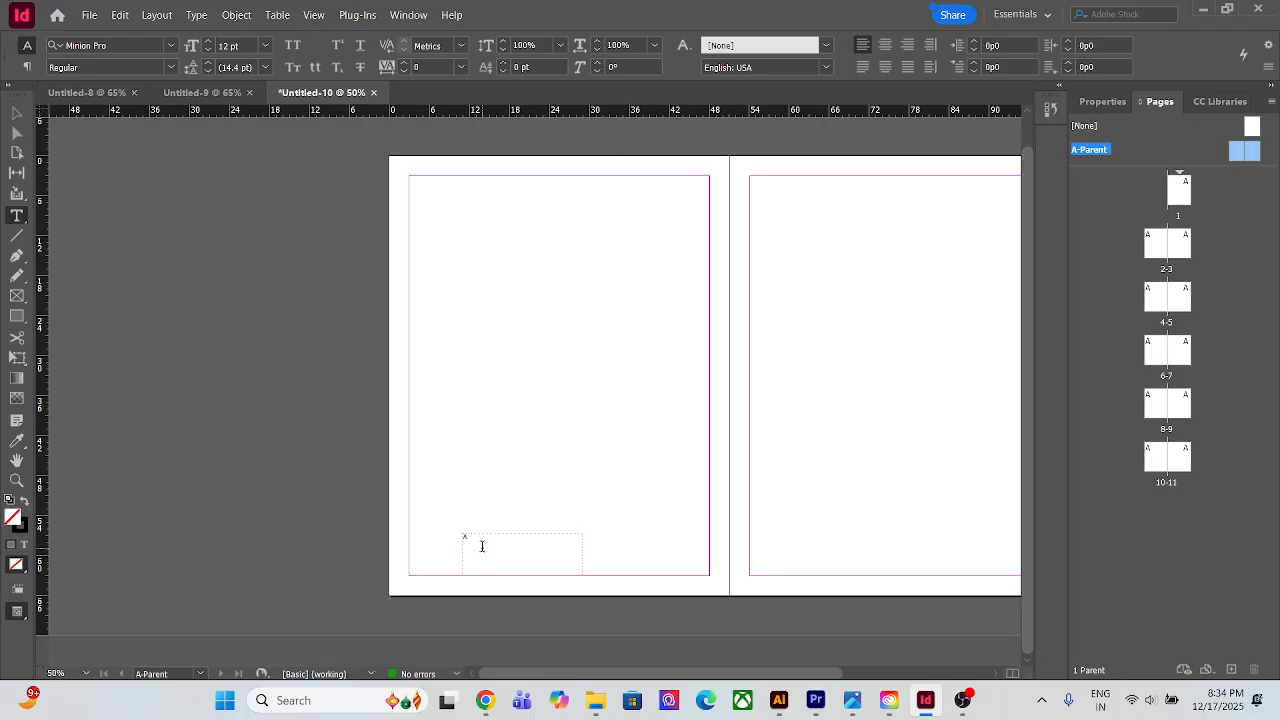
pyautogui.click(16, 112)
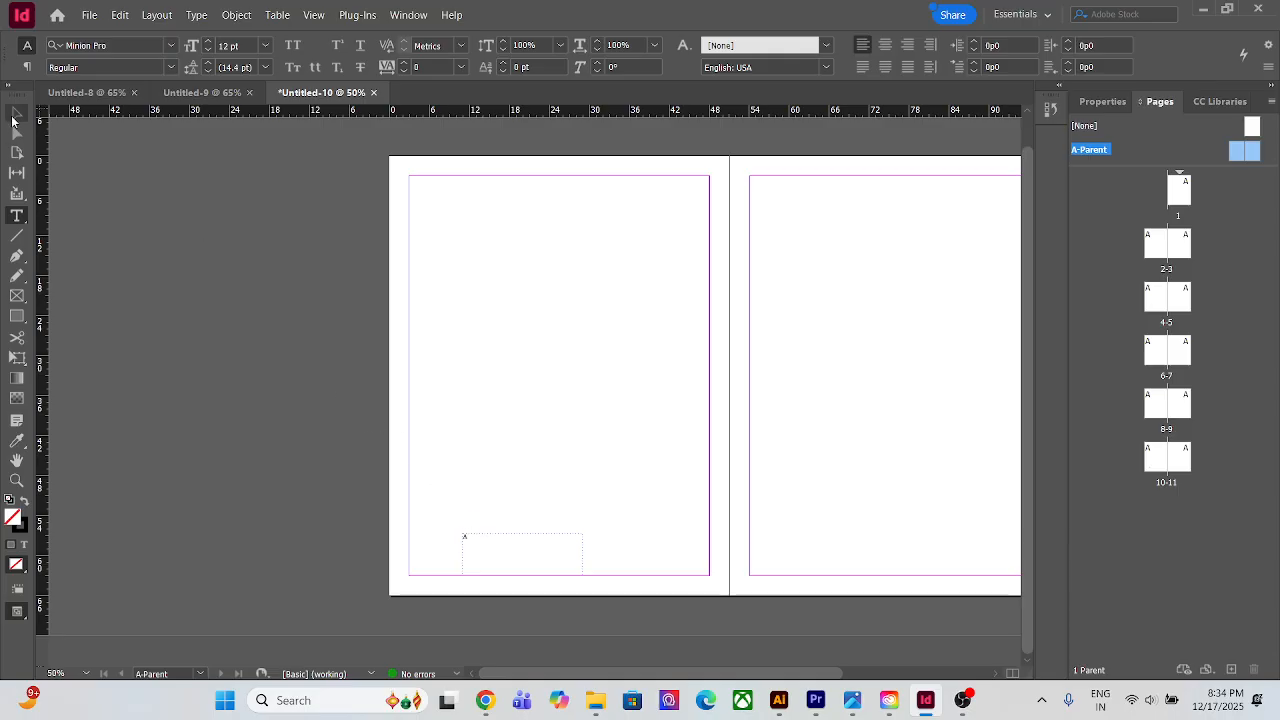
pyautogui.click(505, 543)
pyautogui.moveTo(505, 543); pyautogui.dragTo(812, 561)
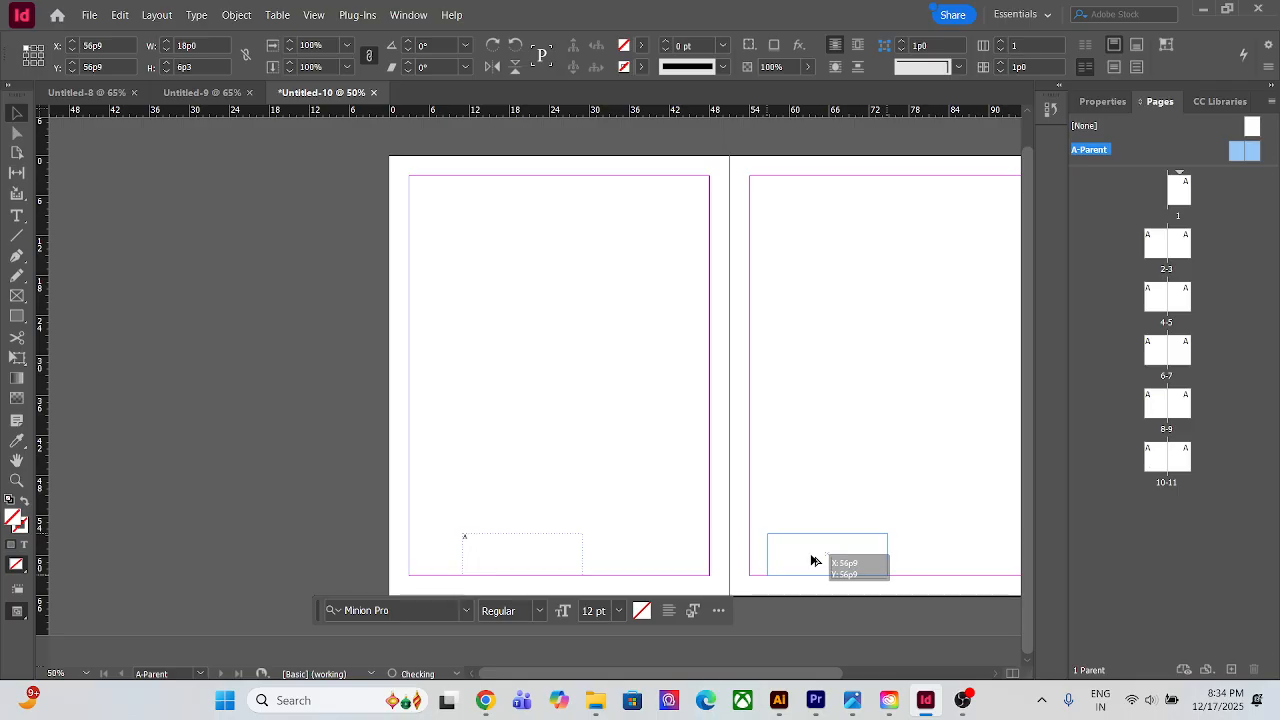
pyautogui.moveTo(812, 561)
pyautogui.mouseDown()
pyautogui.moveTo(844, 561)
pyautogui.moveTo(799, 561)
pyautogui.moveTo(824, 563)
pyautogui.mouseUp()
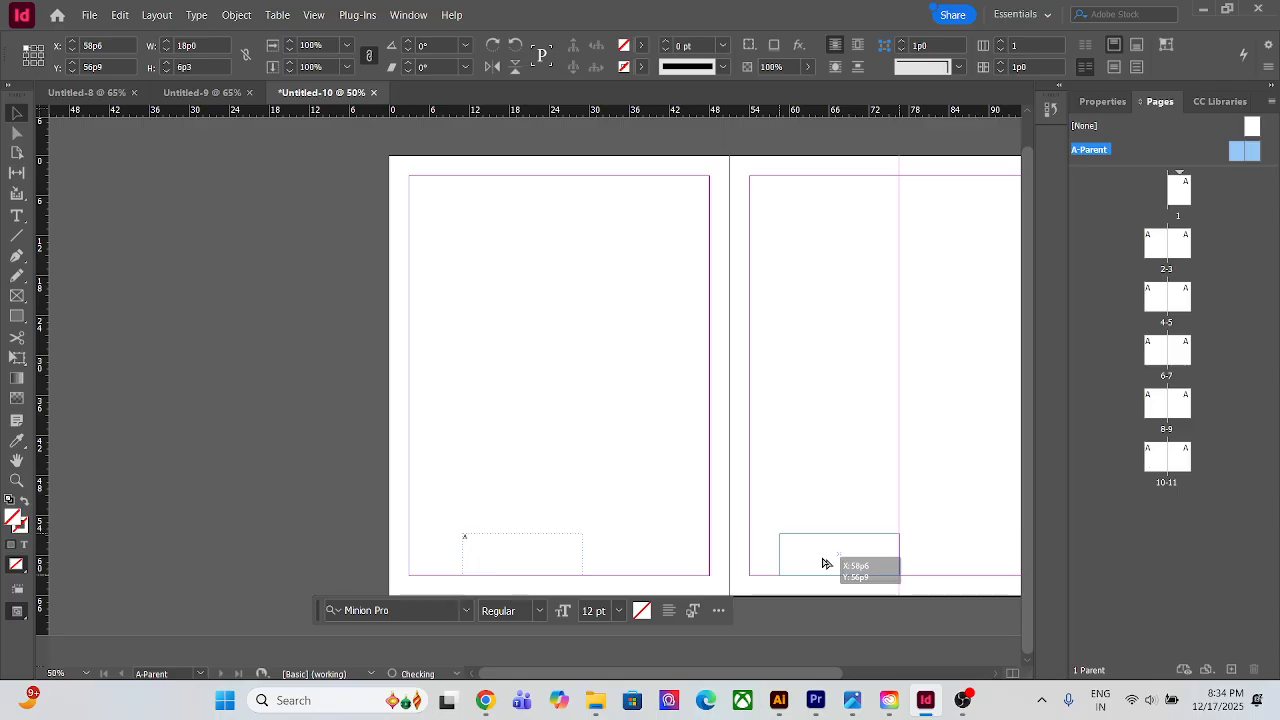
pyautogui.moveTo(824, 563); pyautogui.dragTo(843, 566)
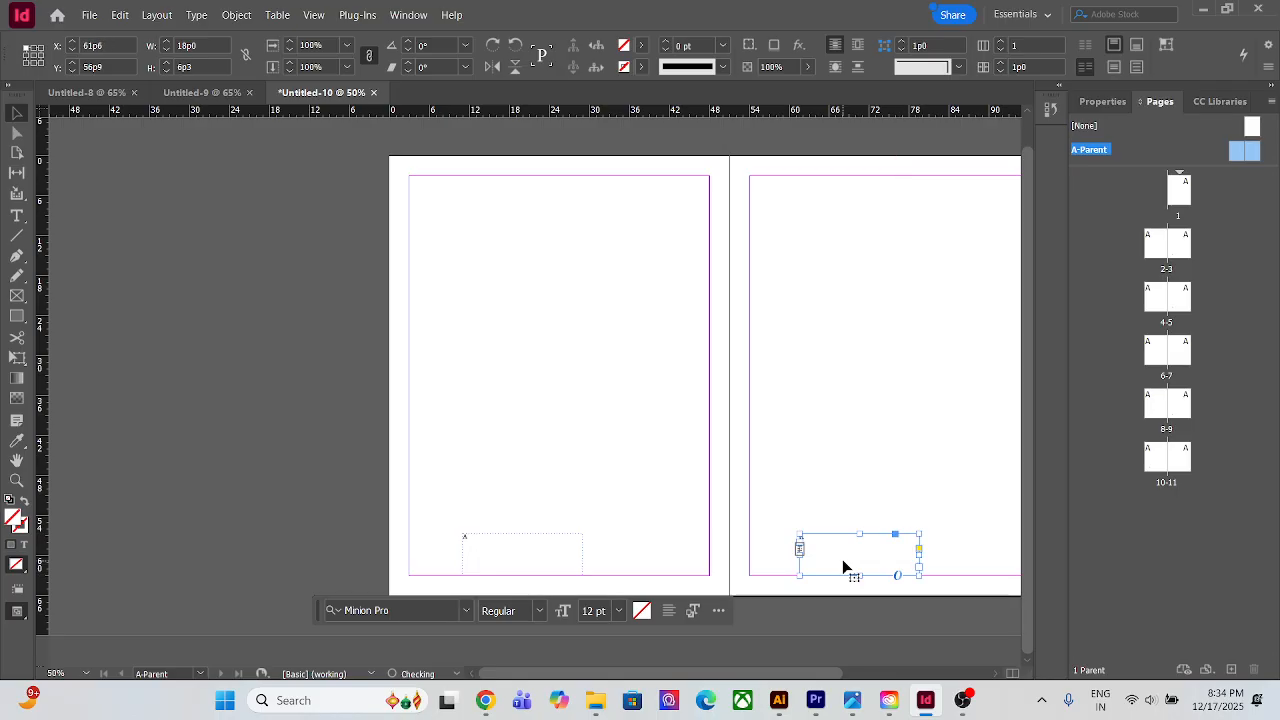
# Open page 1 and examine the page numbers at the bottom of it and the following spread
pyautogui.click(882, 466)
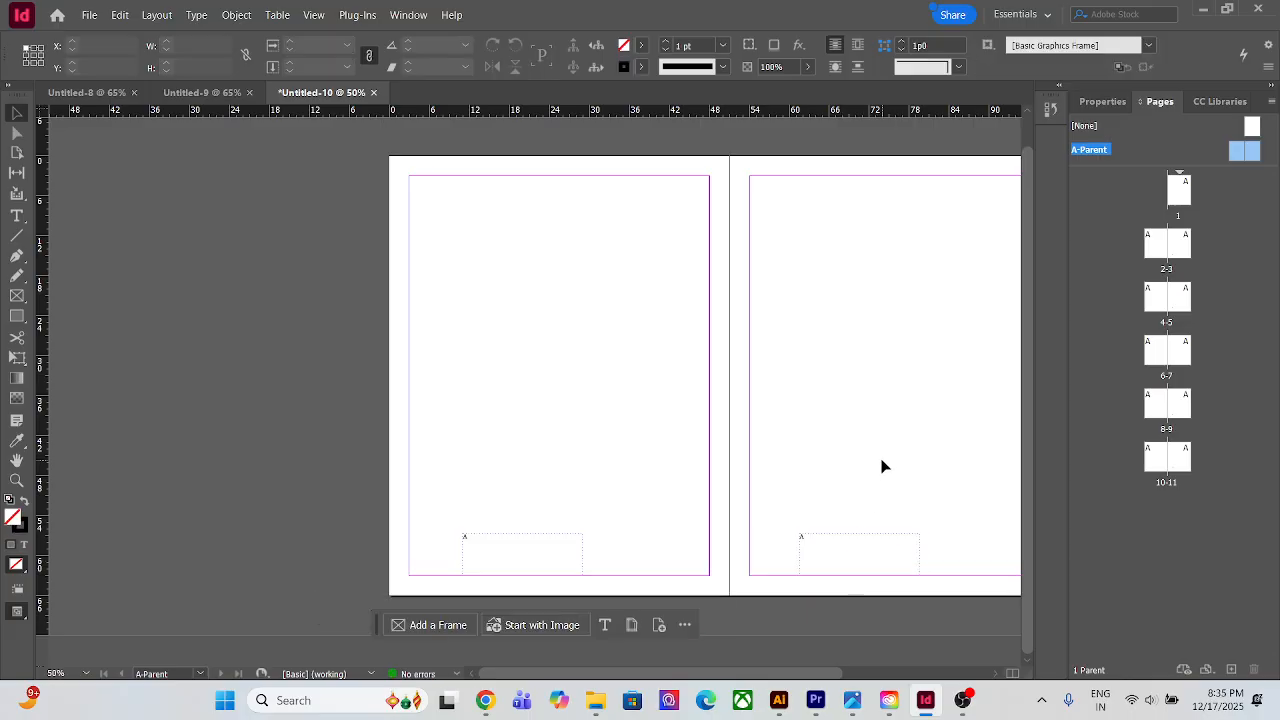
pyautogui.click(1175, 193)
pyautogui.doubleClick(1175, 193)
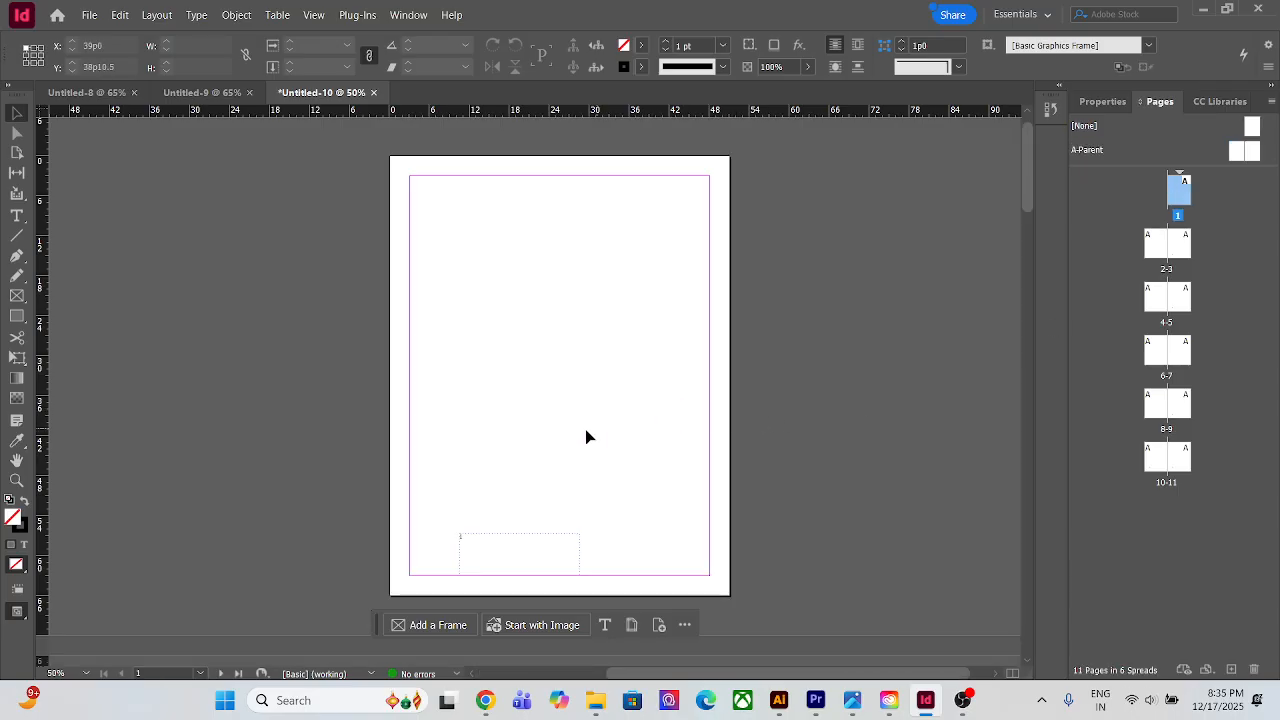
pyautogui.scroll(-5, 590, 432)
pyautogui.scroll(-3, 558, 437)
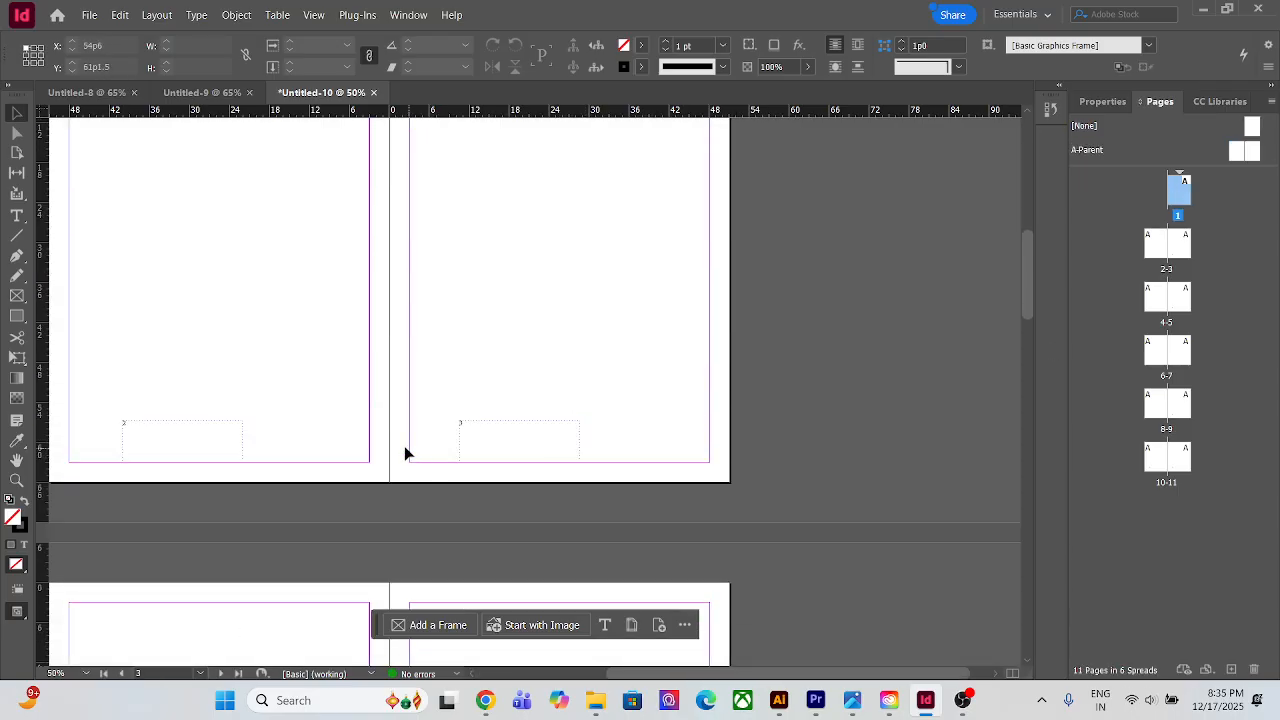
pyautogui.scroll(6, 299, 425)
pyautogui.scroll(3, 471, 351)
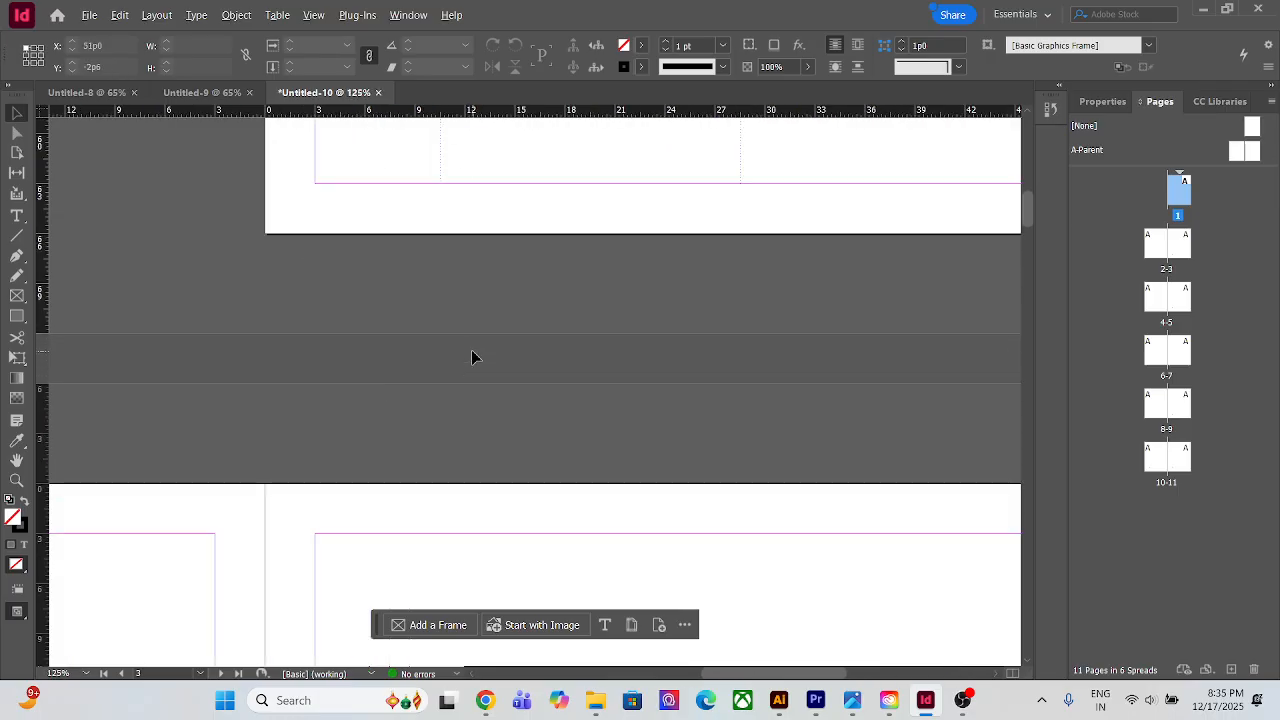
pyautogui.scroll(3, 505, 400)
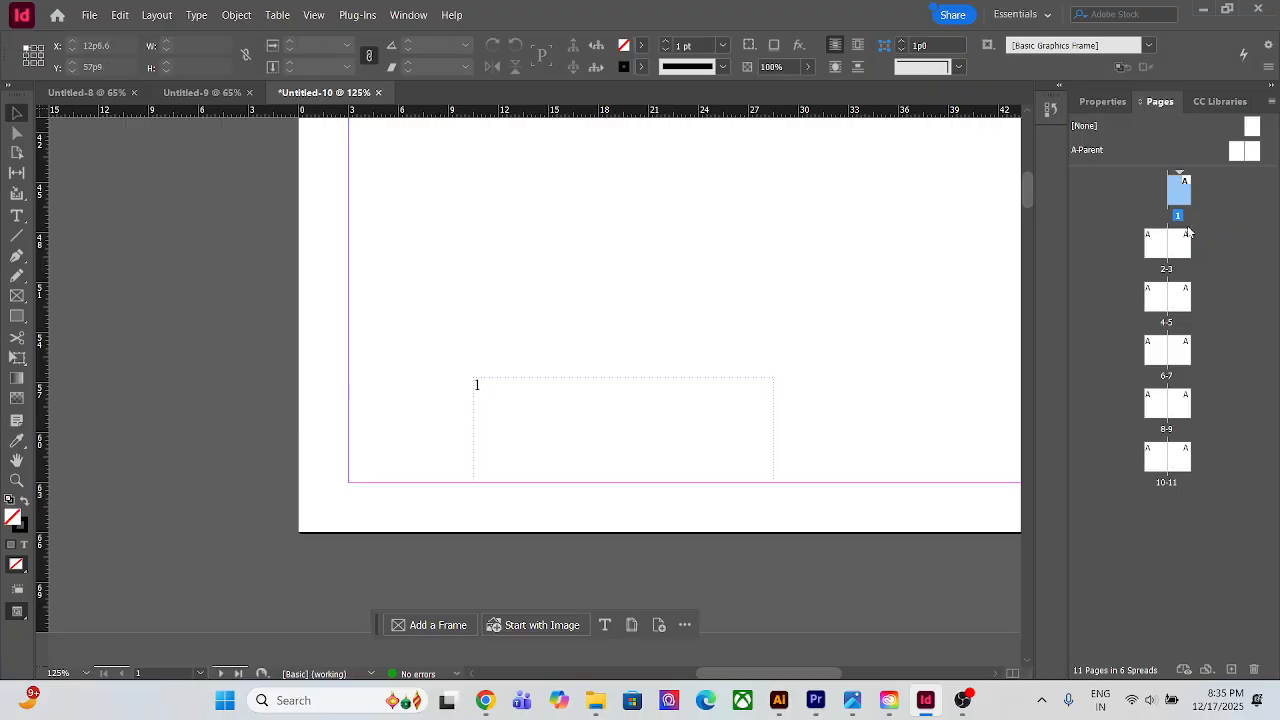
pyautogui.scroll(-3, 820, 355)
pyautogui.scroll(-7, 760, 370)
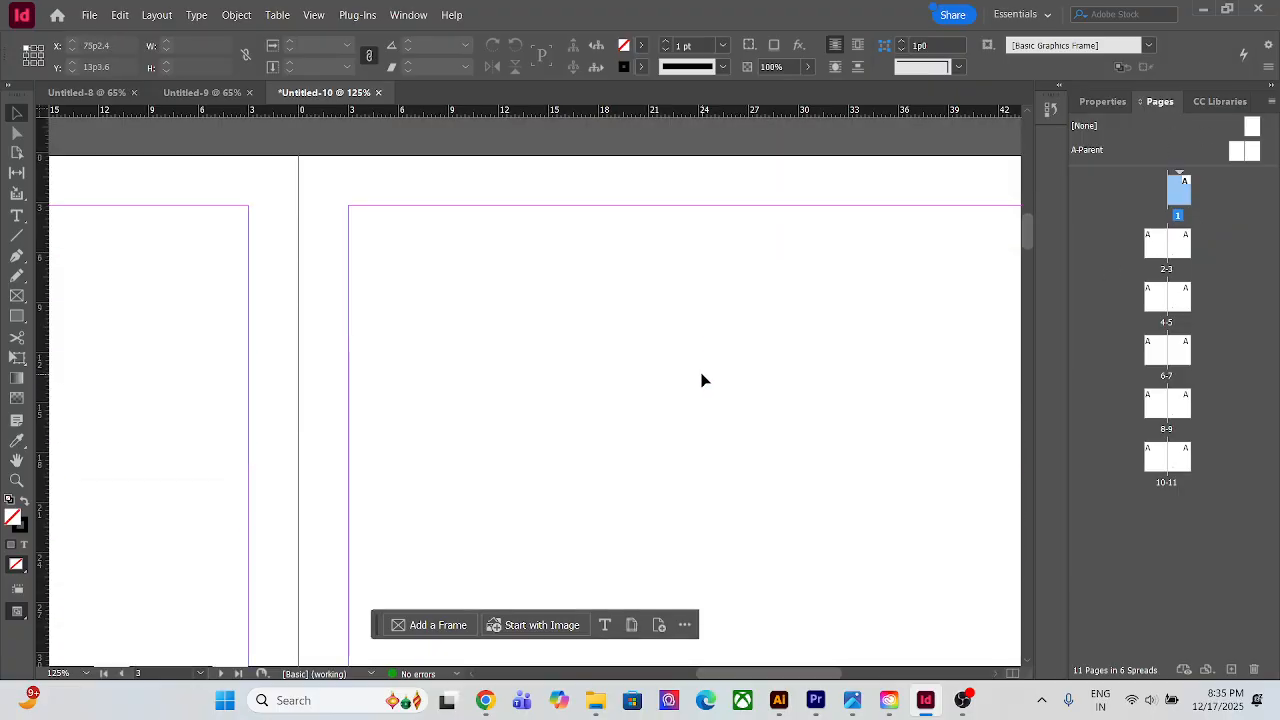
# Open the A-Parent spread and delete the page-number frame at the bottom of its right page
pyautogui.doubleClick(1110, 150)
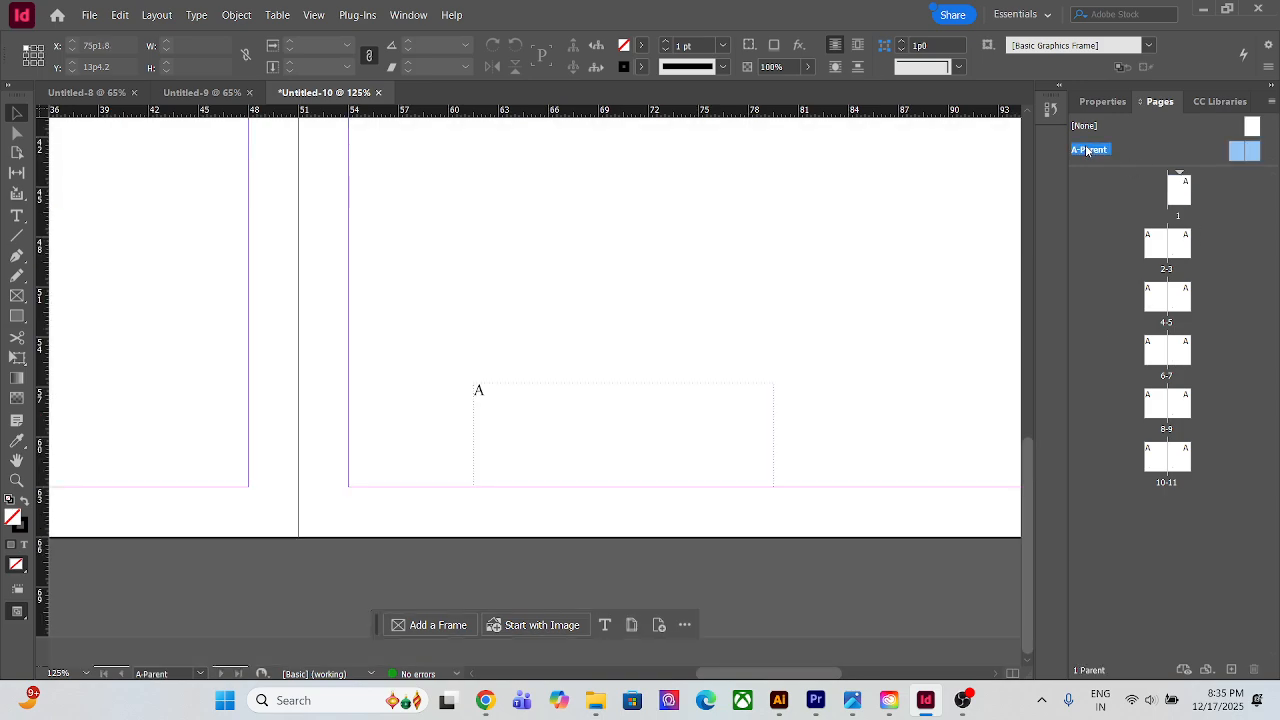
pyautogui.scroll(-5, 490, 441)
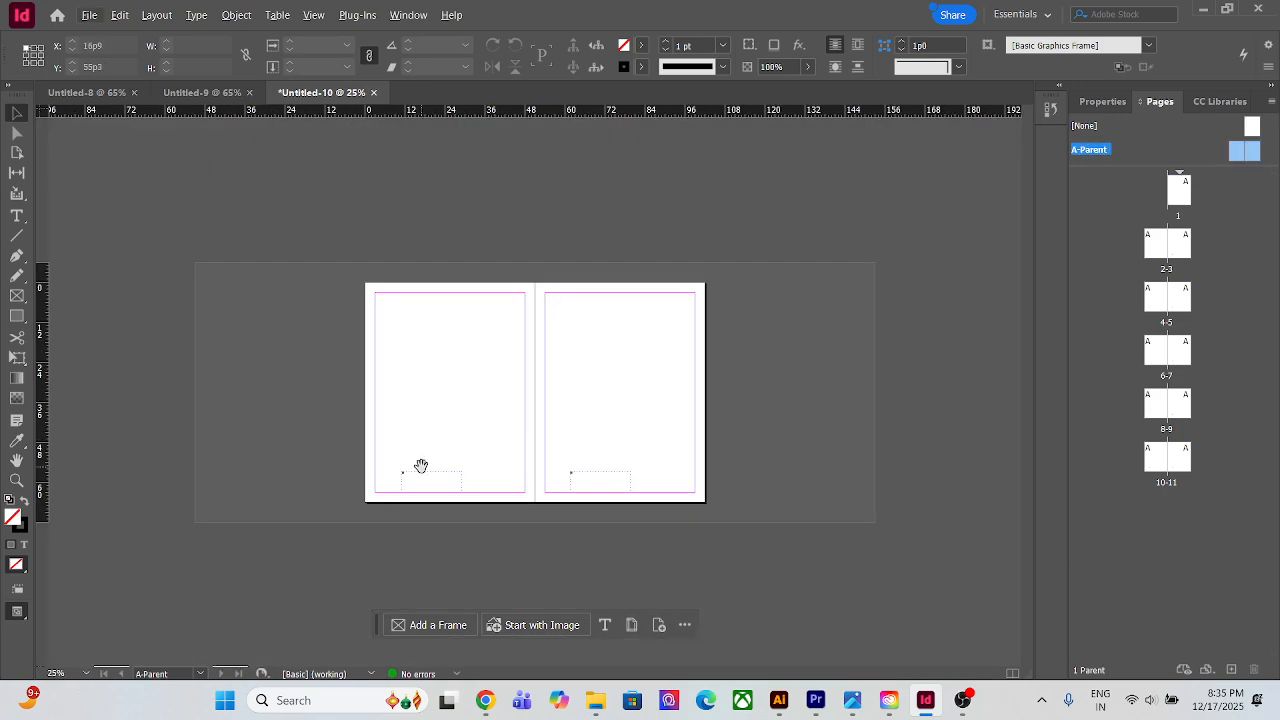
pyautogui.scroll(2, 481, 475)
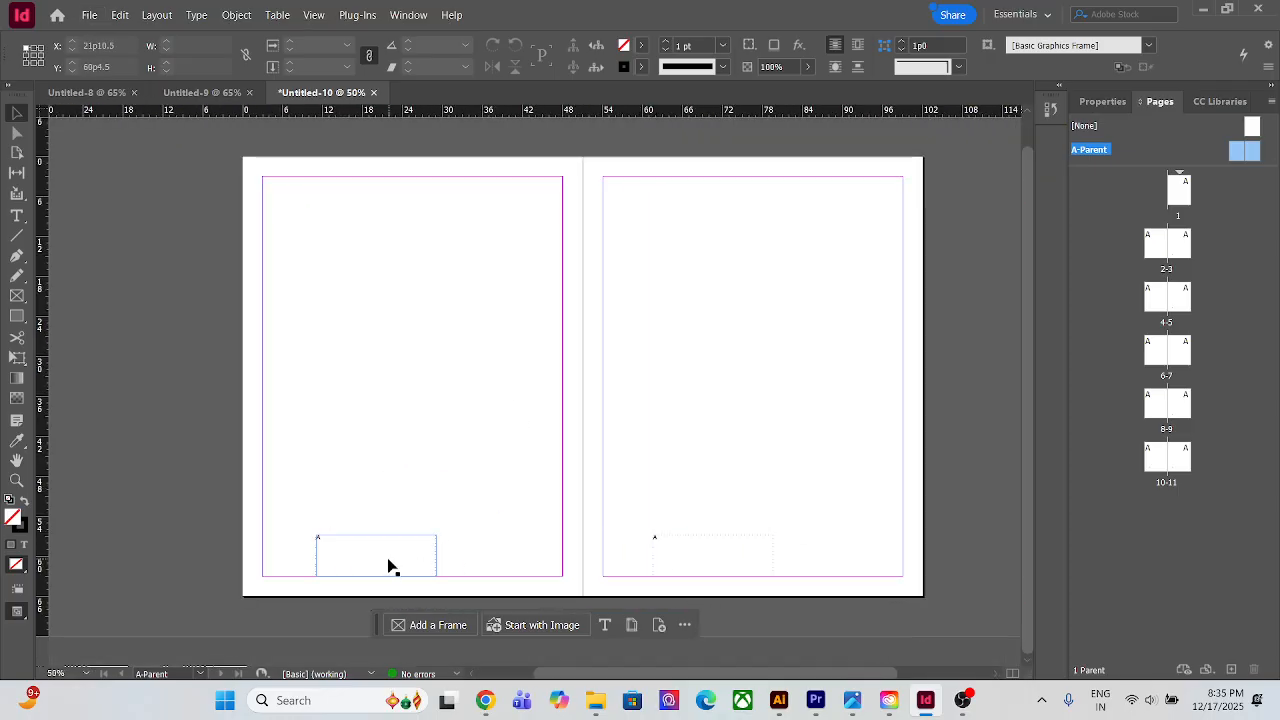
pyautogui.click(702, 566)
pyautogui.press('Delete')
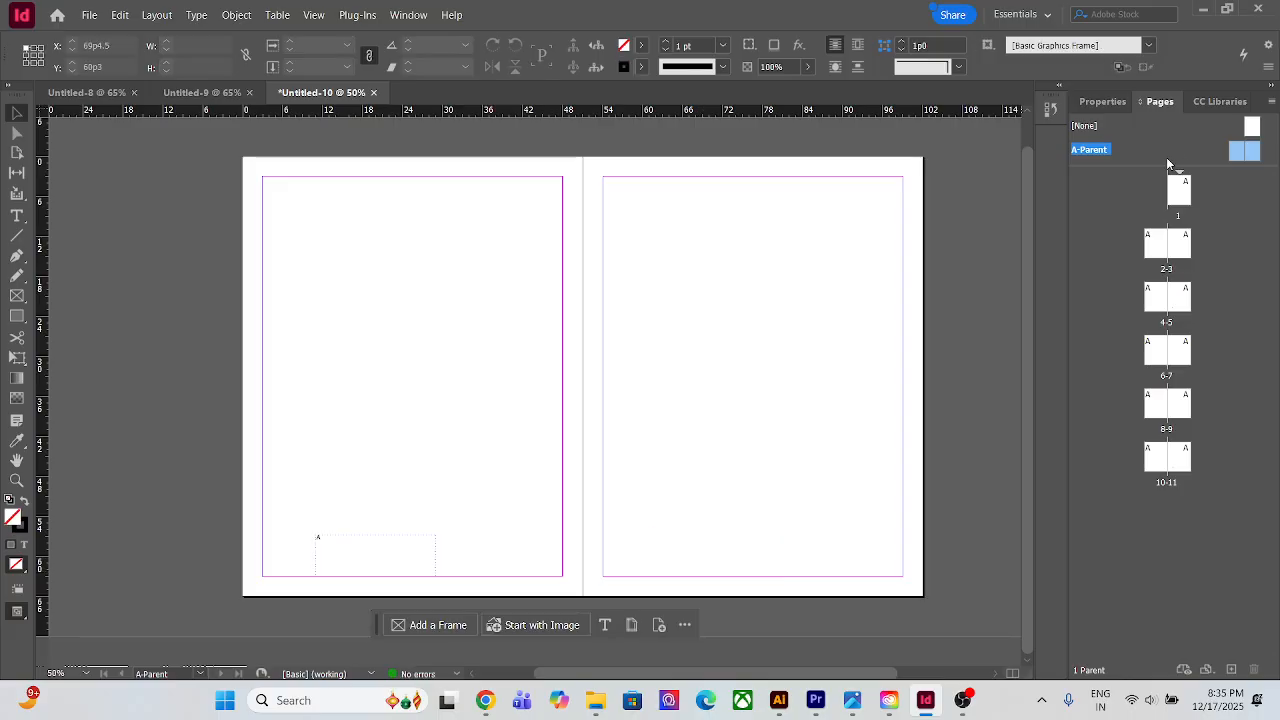
# Open the 4-5 spread and look through the neighbouring spreads to compare page numbering on left and right pages
pyautogui.click(1098, 197)
pyautogui.doubleClick(1180, 298)
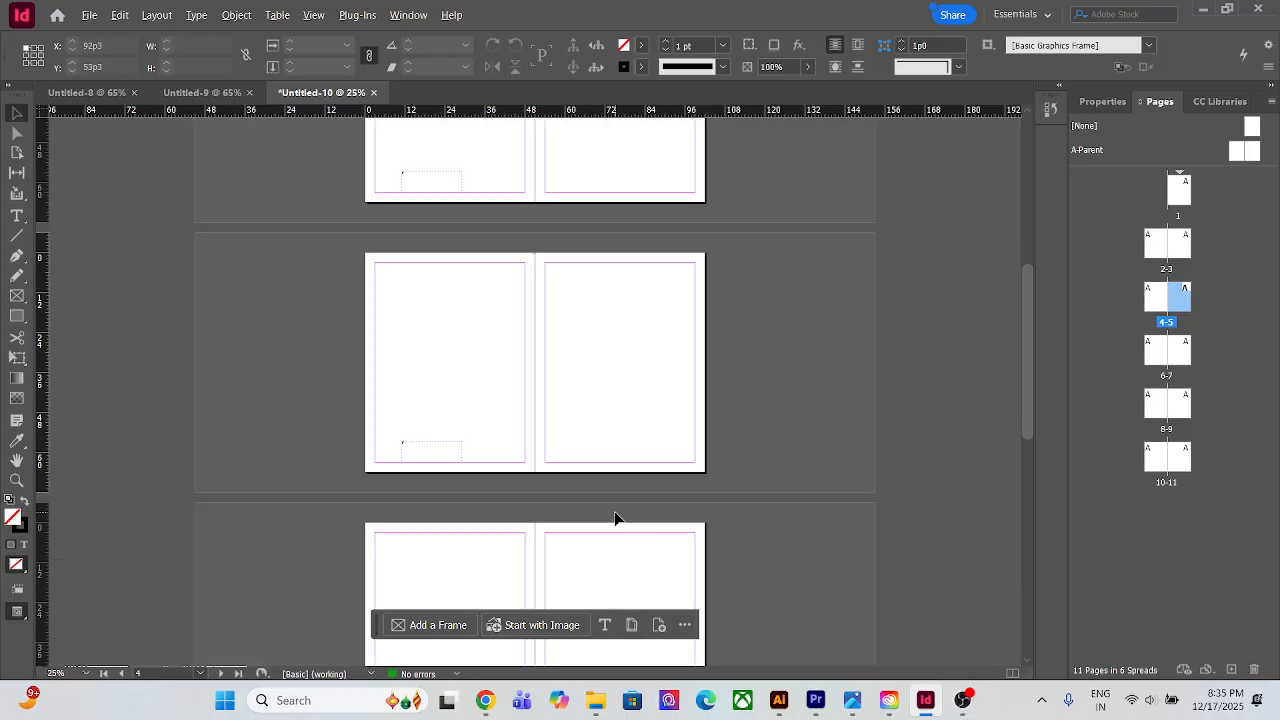
pyautogui.hotkey('ctrl', '-')
pyautogui.moveTo(541, 360)
pyautogui.mouseDown()
pyautogui.moveTo(583, 369)
pyautogui.moveTo(557, 363)
pyautogui.mouseUp()
pyautogui.scroll(-4, 627, 346)
pyautogui.scroll(3, 627, 346)
pyautogui.scroll(-5, 626, 348)
pyautogui.scroll(4, 595, 322)
pyautogui.scroll(-1, 546, 368)
pyautogui.scroll(2, 545, 375)
pyautogui.scroll(-6, 545, 375)
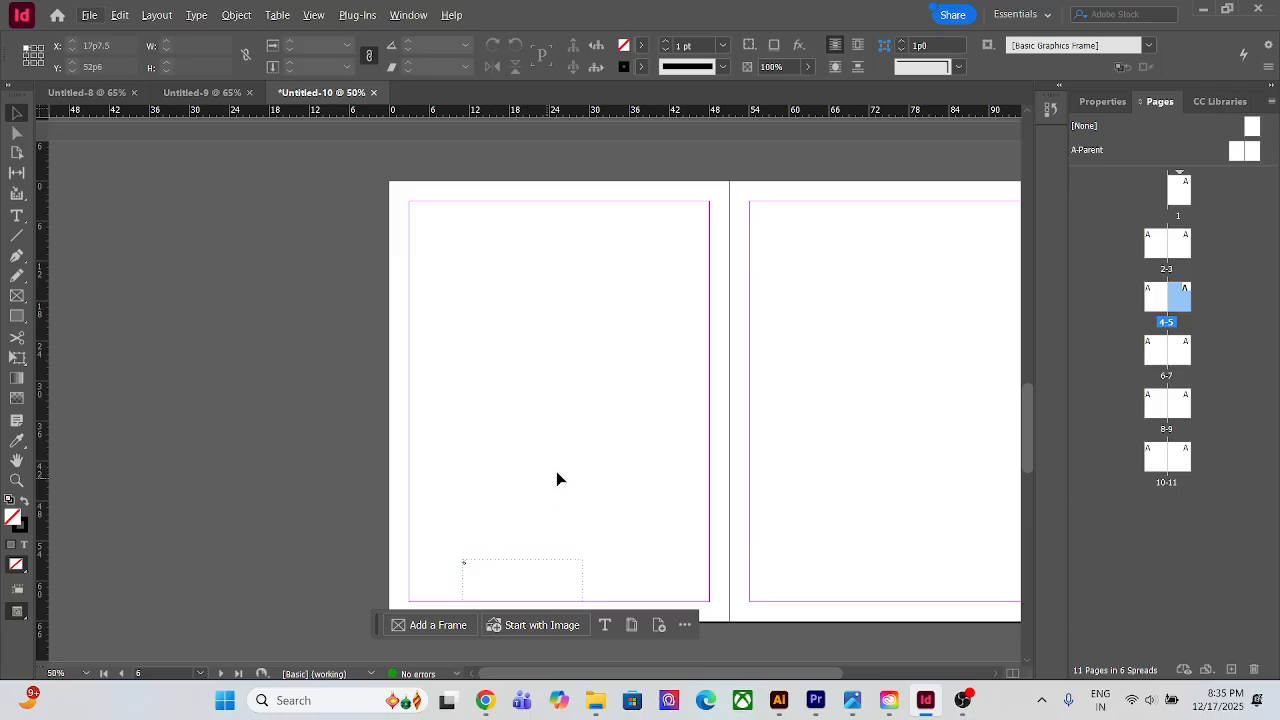
pyautogui.scroll(-3, 546, 490)
pyautogui.scroll(3, 815, 325)
pyautogui.scroll(-3, 813, 328)
pyautogui.scroll(-1, 813, 330)
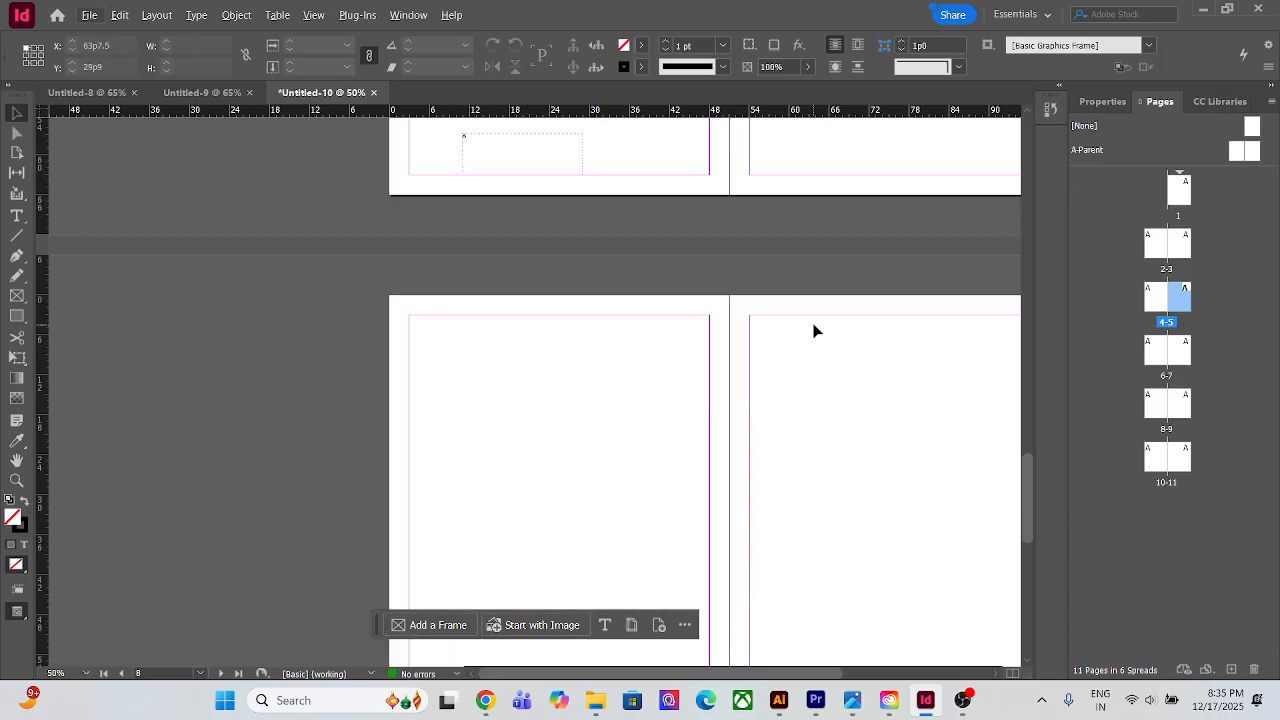
pyautogui.scroll(4, 814, 330)
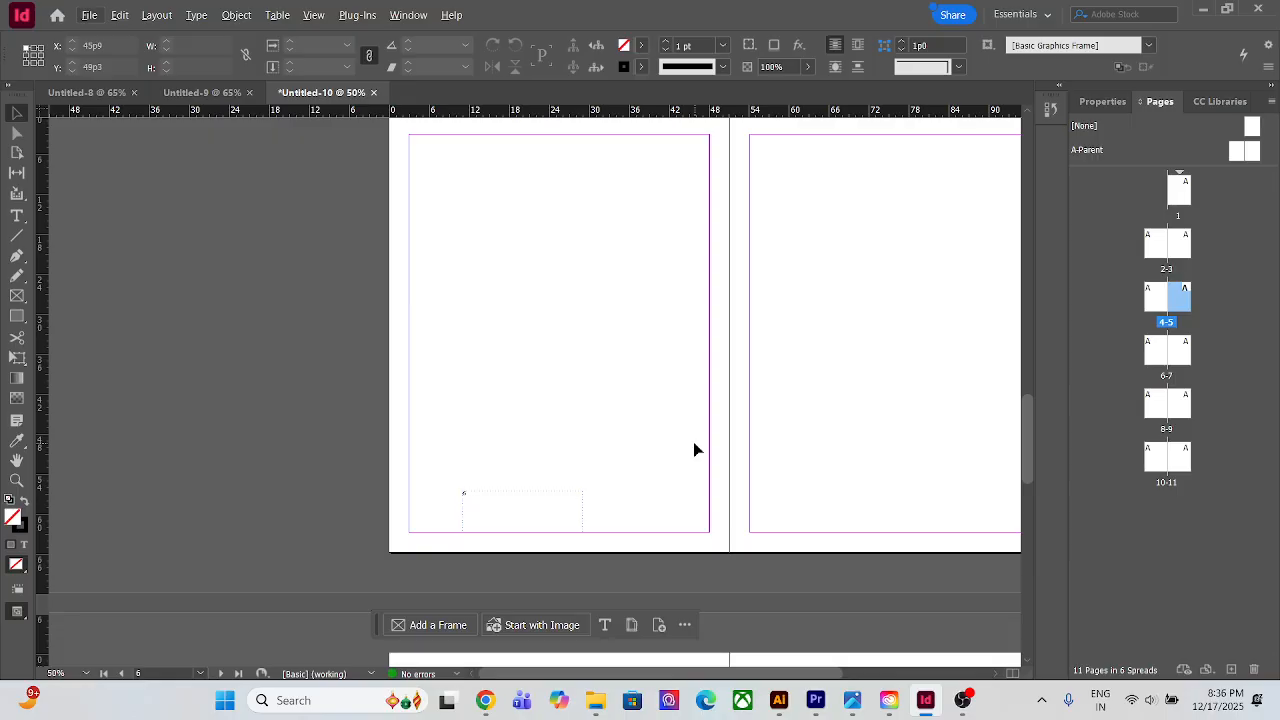
pyautogui.scroll(-1, 694, 443)
pyautogui.scroll(2, 694, 443)
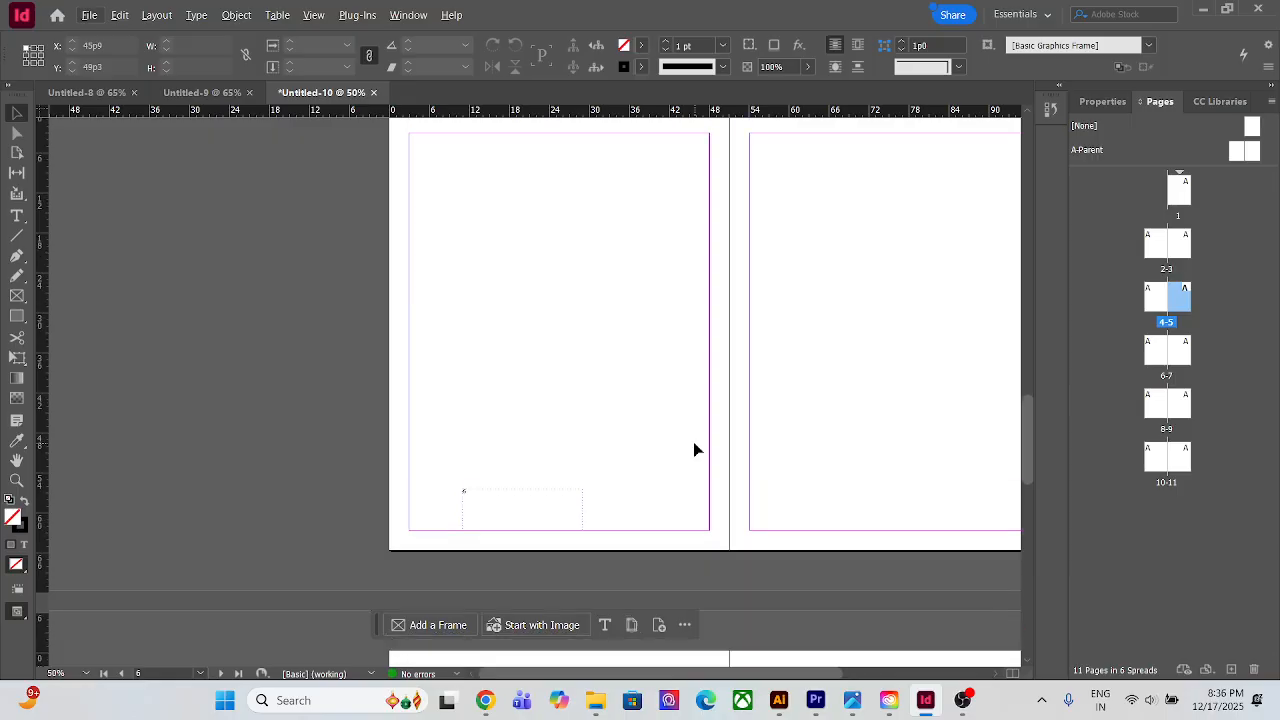
pyautogui.scroll(-4, 694, 450)
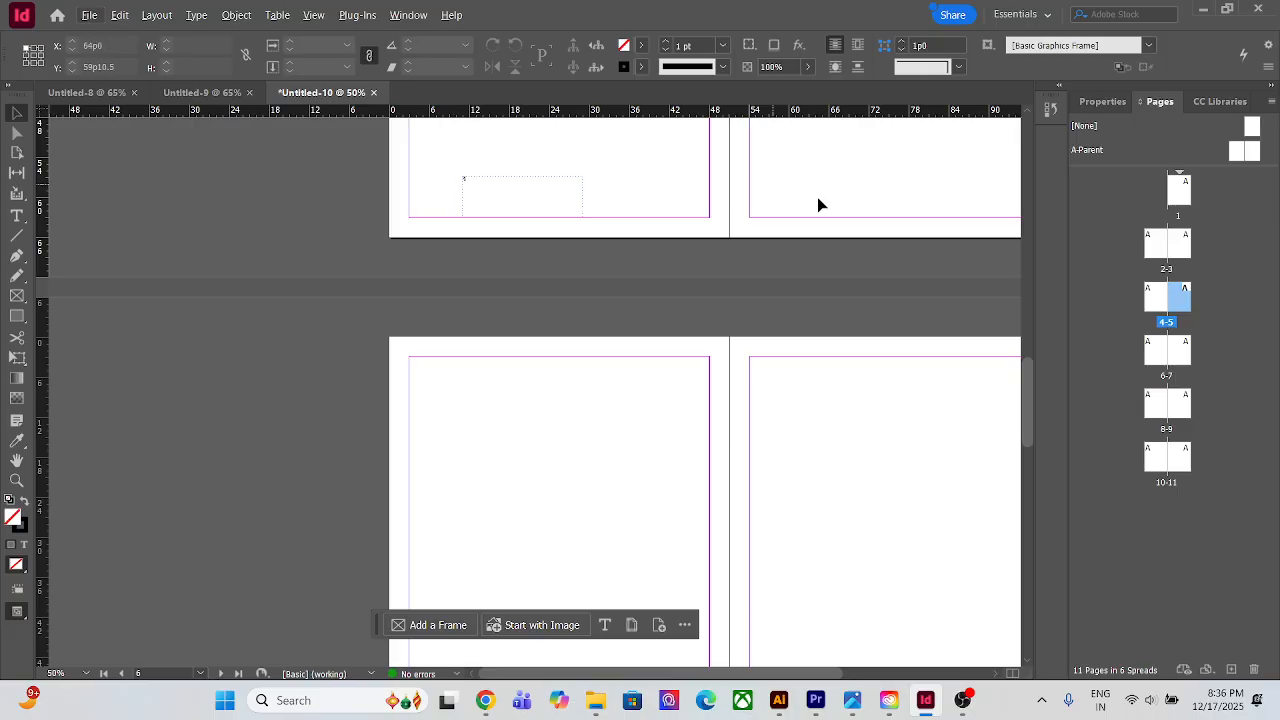
pyautogui.scroll(-1, 603, 386)
pyautogui.scroll(4, 534, 451)
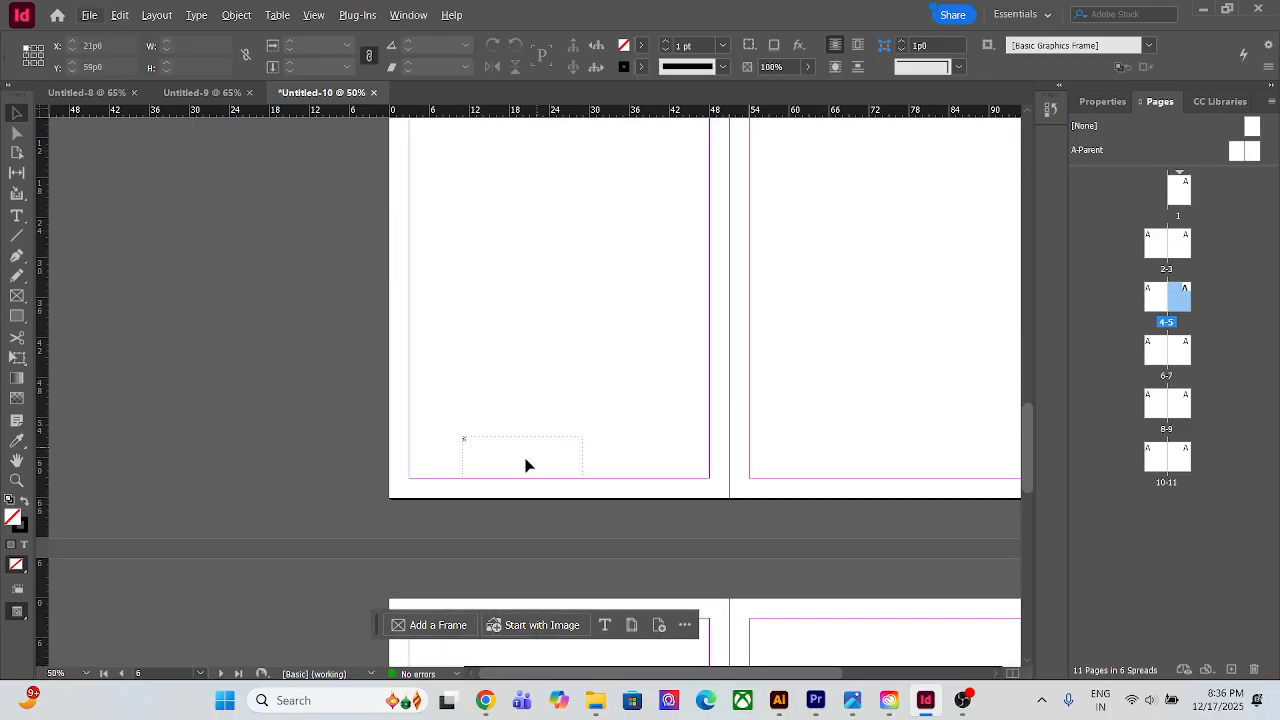
pyautogui.scroll(2, 500, 471)
pyautogui.scroll(-5, 633, 360)
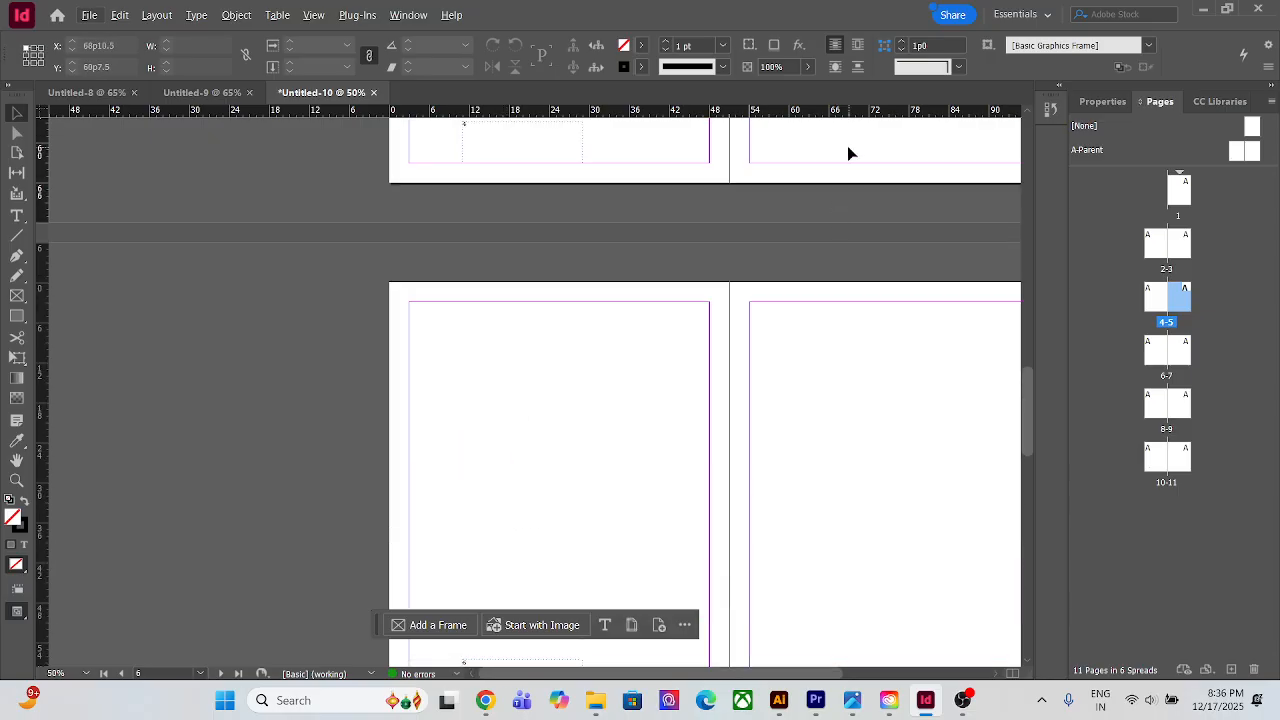
pyautogui.scroll(2, 850, 158)
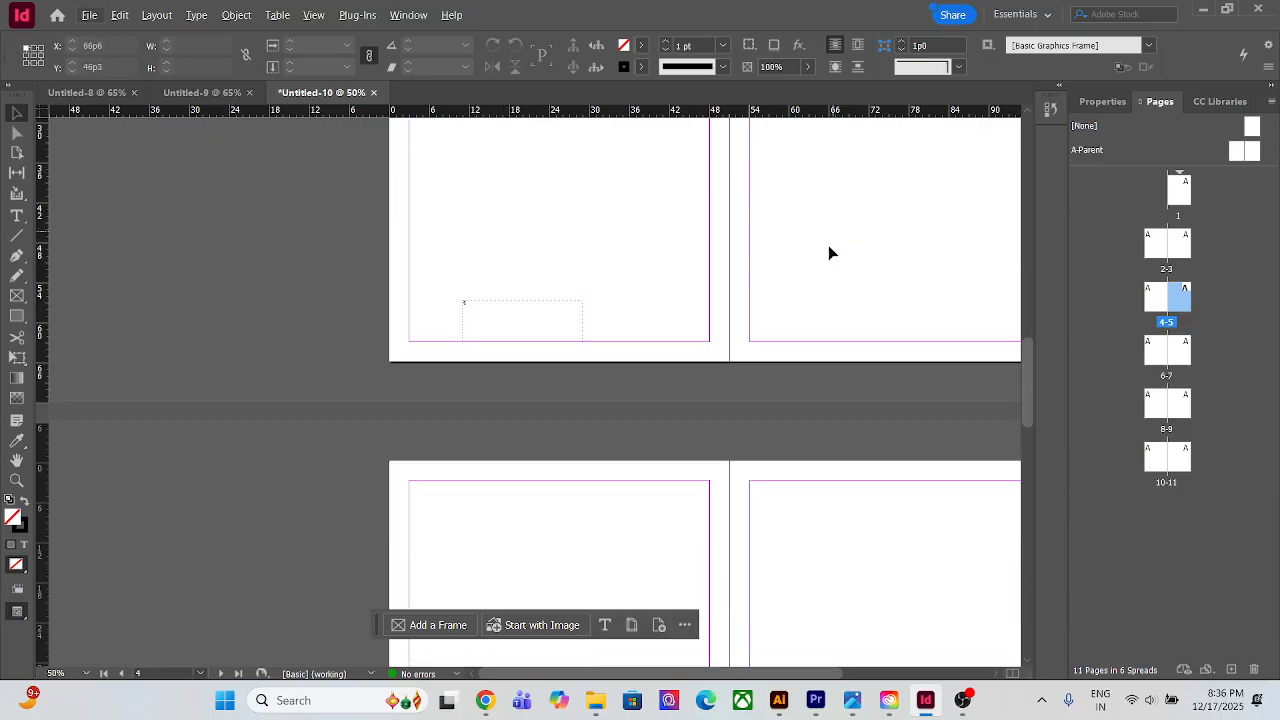
pyautogui.scroll(-3, 549, 534)
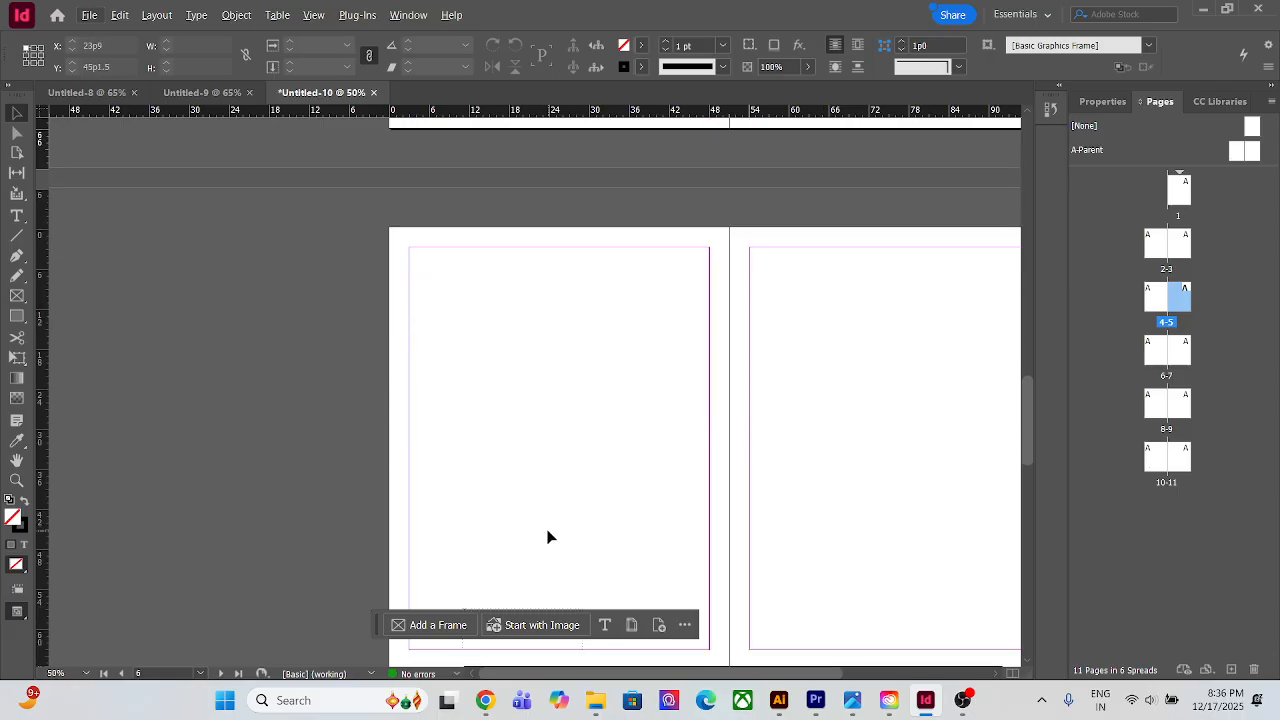
pyautogui.scroll(4, 538, 520)
pyautogui.scroll(1, 478, 500)
pyautogui.scroll(-5, 480, 575)
pyautogui.scroll(2, 907, 345)
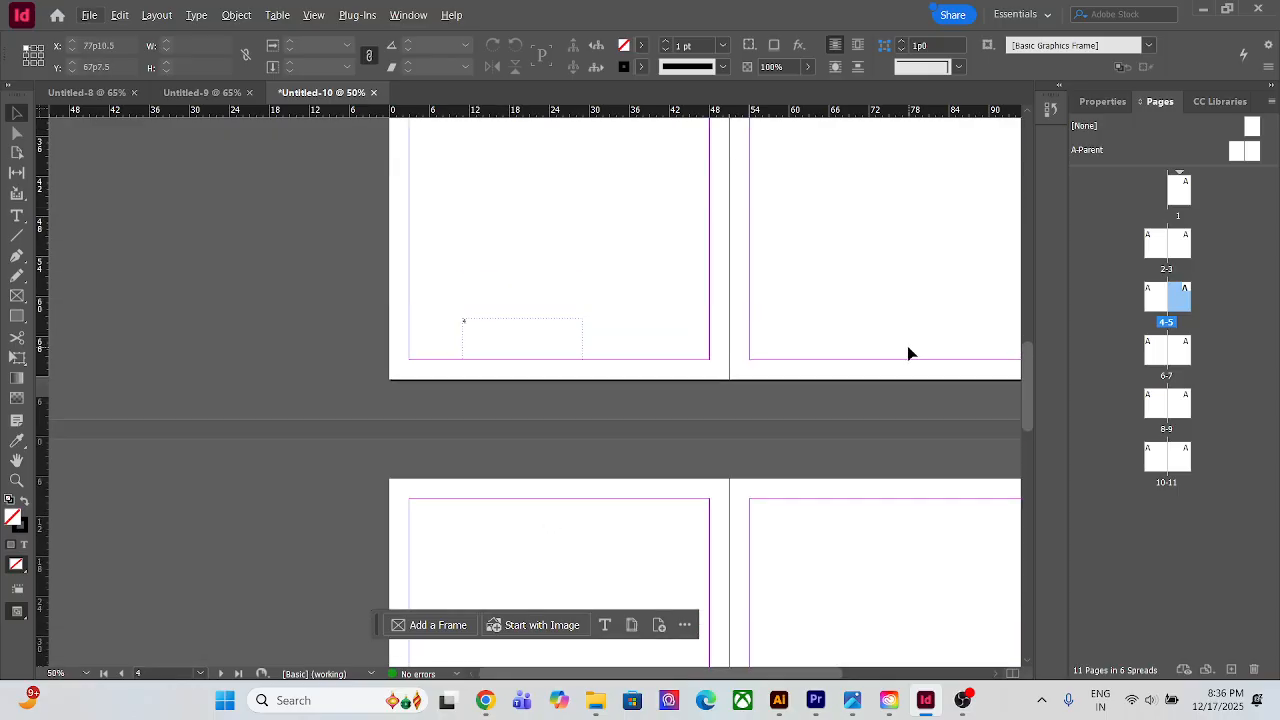
# Open the A-Parent spread and draw a rectangle about 32p10.5 by 3p0 at the top edge of its left page
pyautogui.doubleClick(1081, 152)
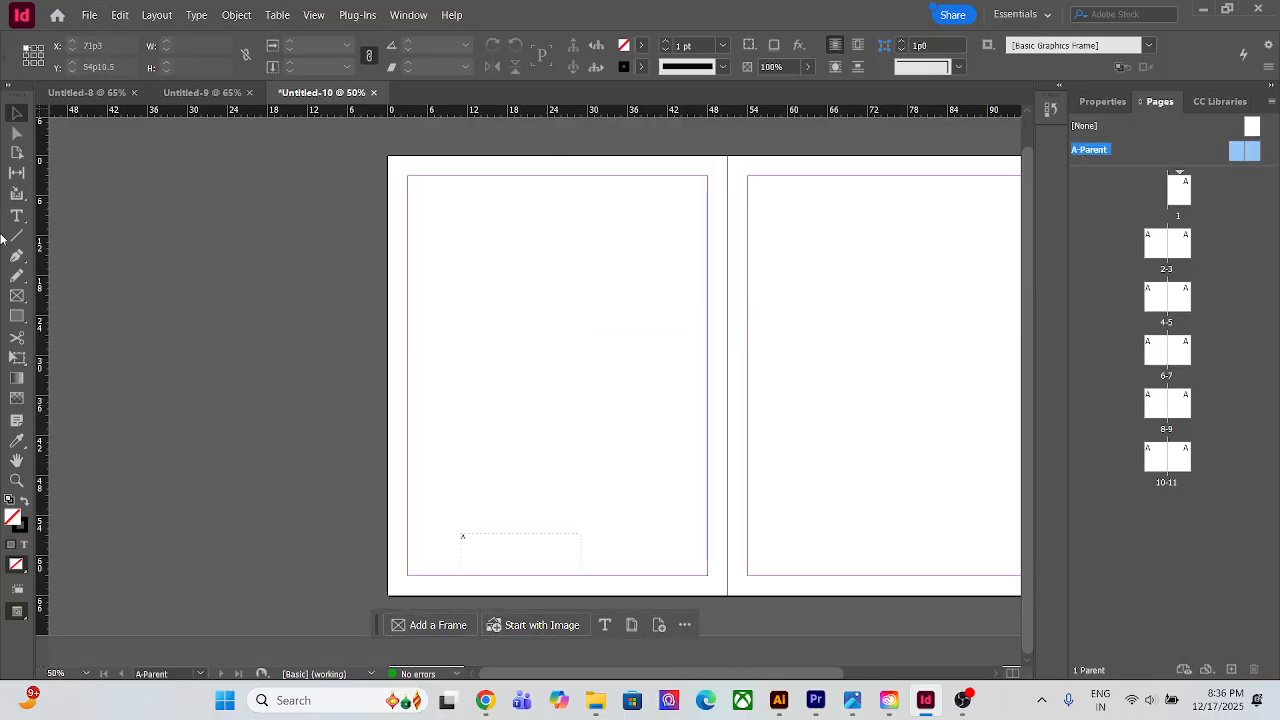
pyautogui.click(16, 316)
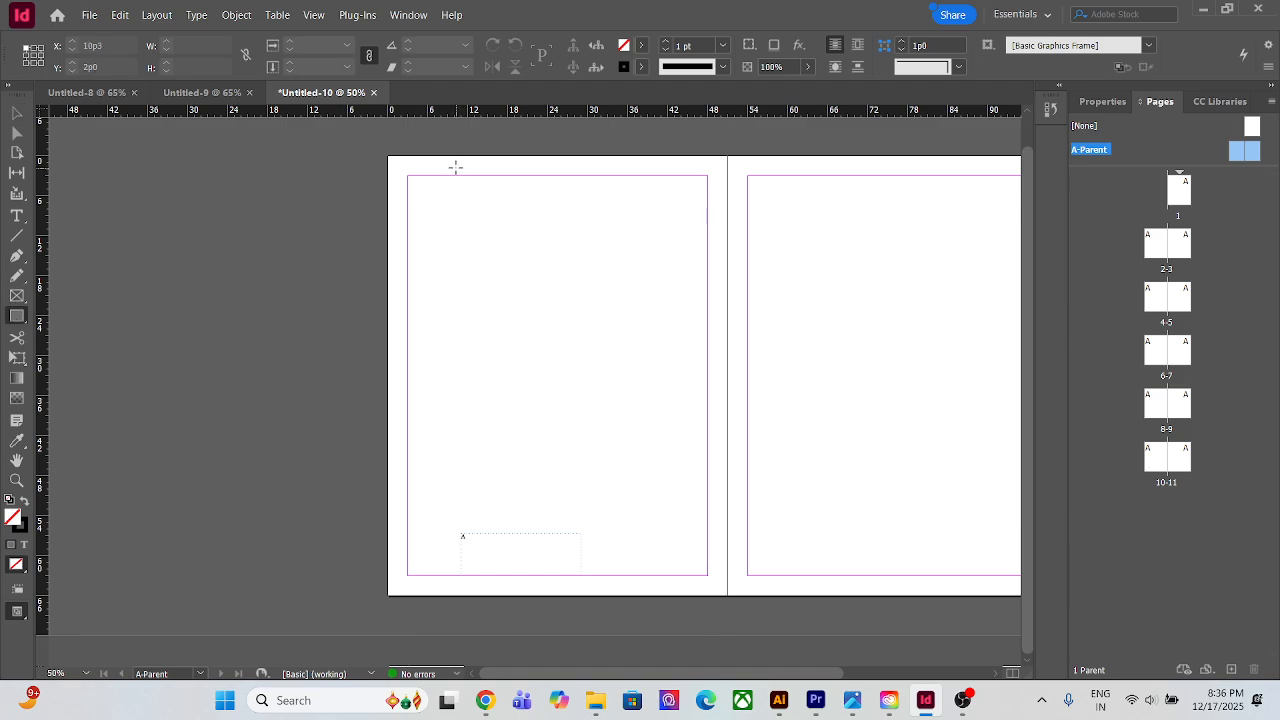
pyautogui.moveTo(467, 156); pyautogui.dragTo(686, 176)
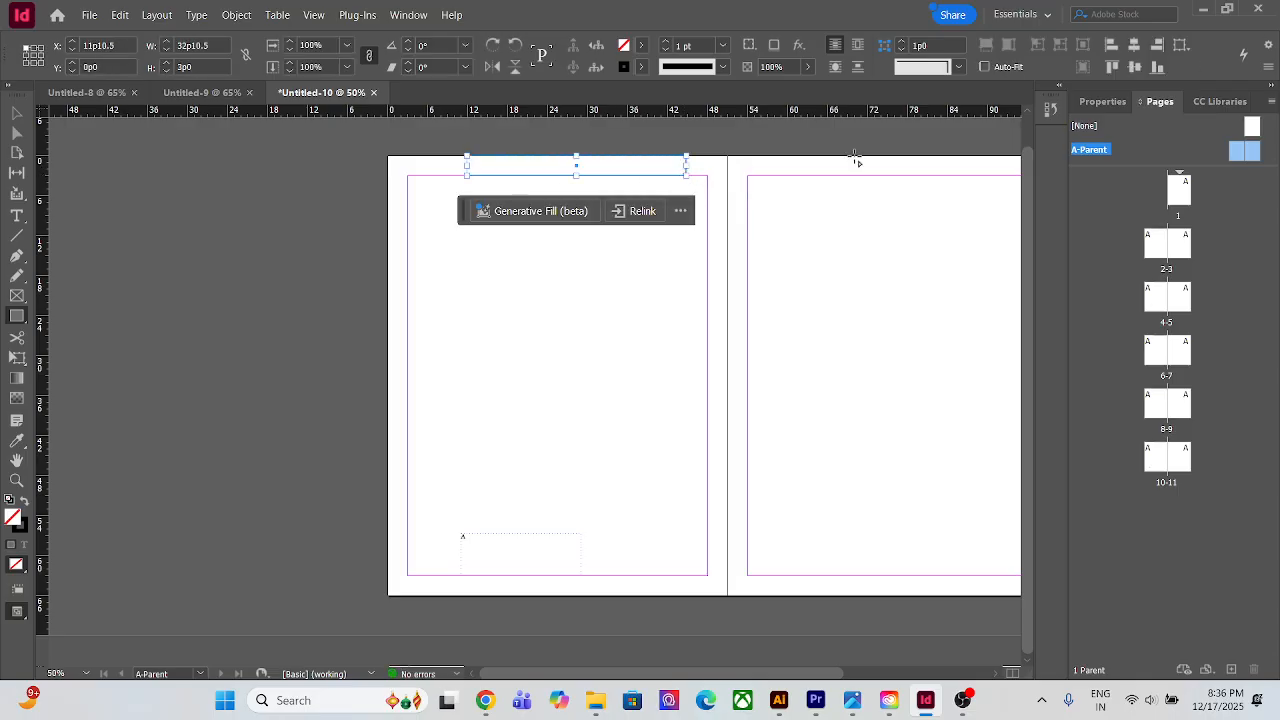
# Fill the rectangle with green and duplicate it onto the top of the right parent page at about X 56p6, Y 0p0
pyautogui.doubleClick(13, 519)
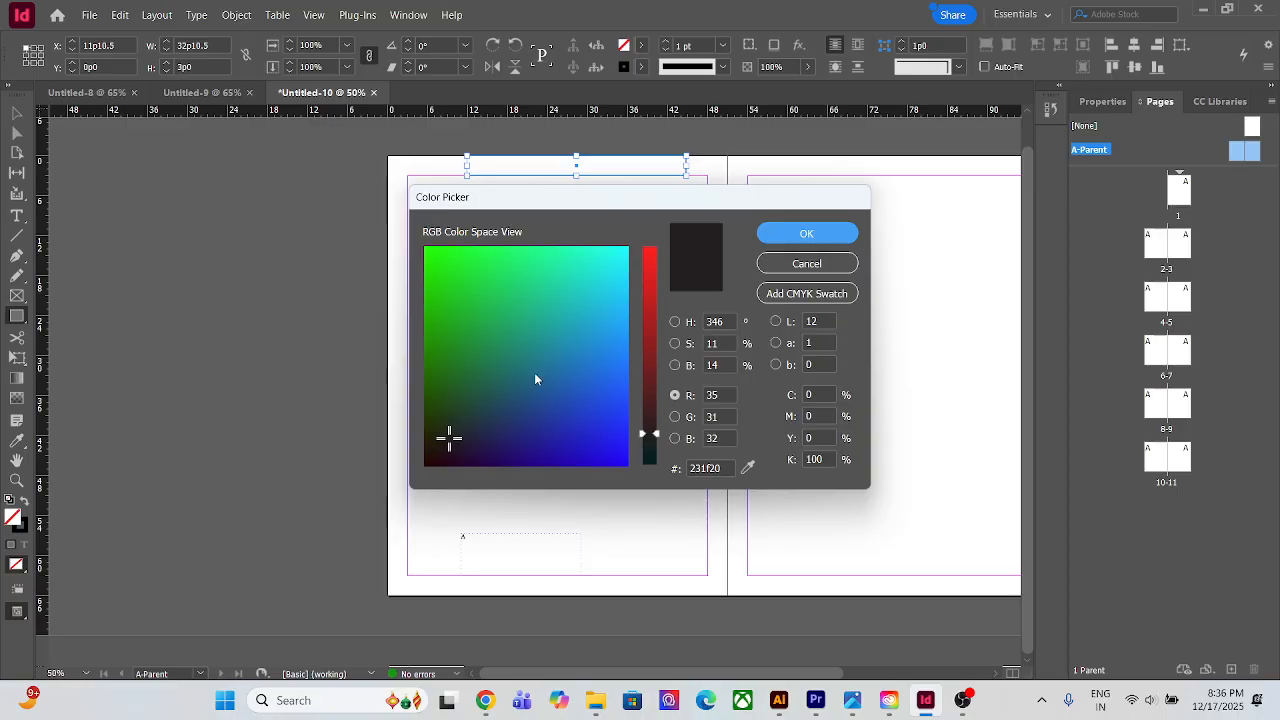
pyautogui.click(515, 291)
pyautogui.click(806, 233)
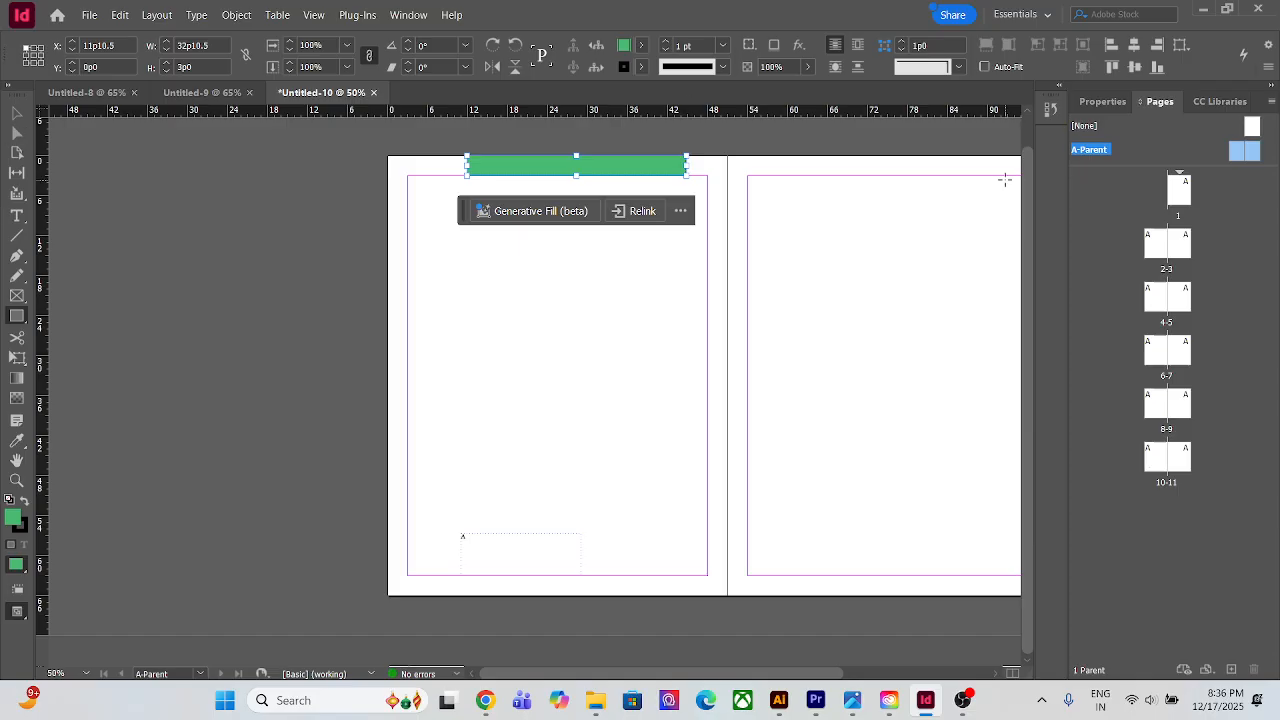
pyautogui.click(17, 113)
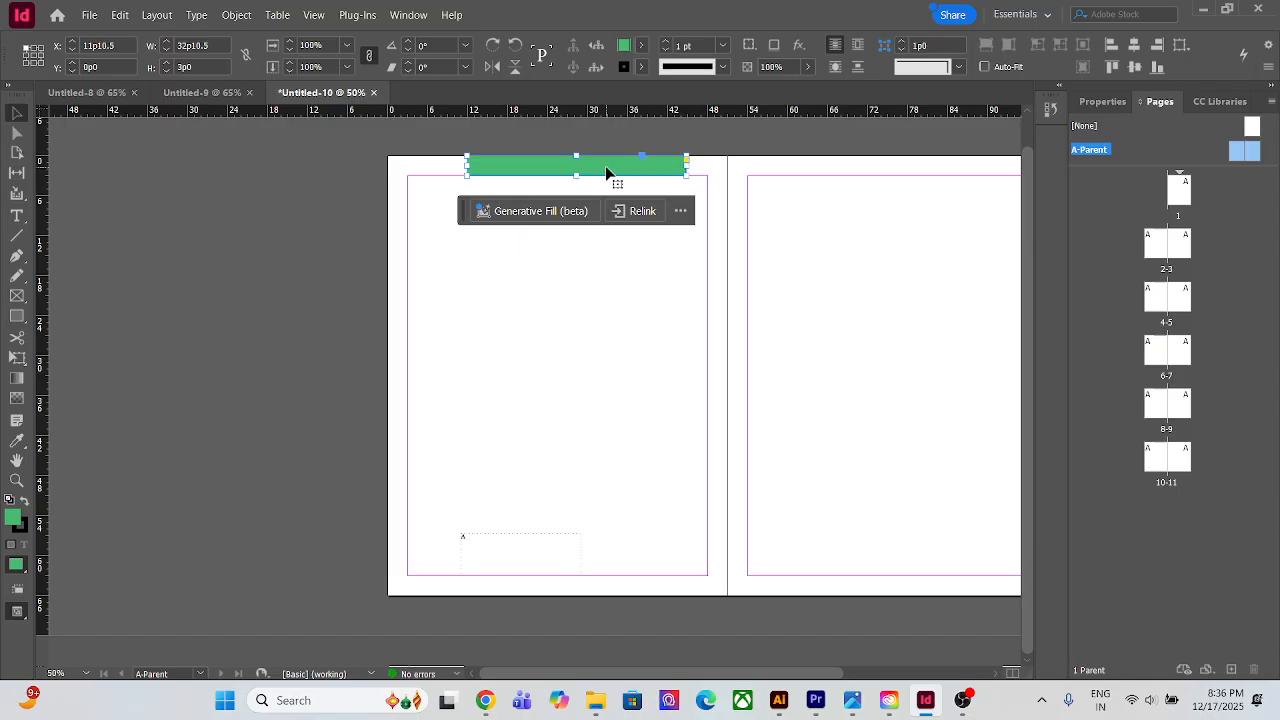
pyautogui.moveTo(620, 169); pyautogui.dragTo(920, 174)
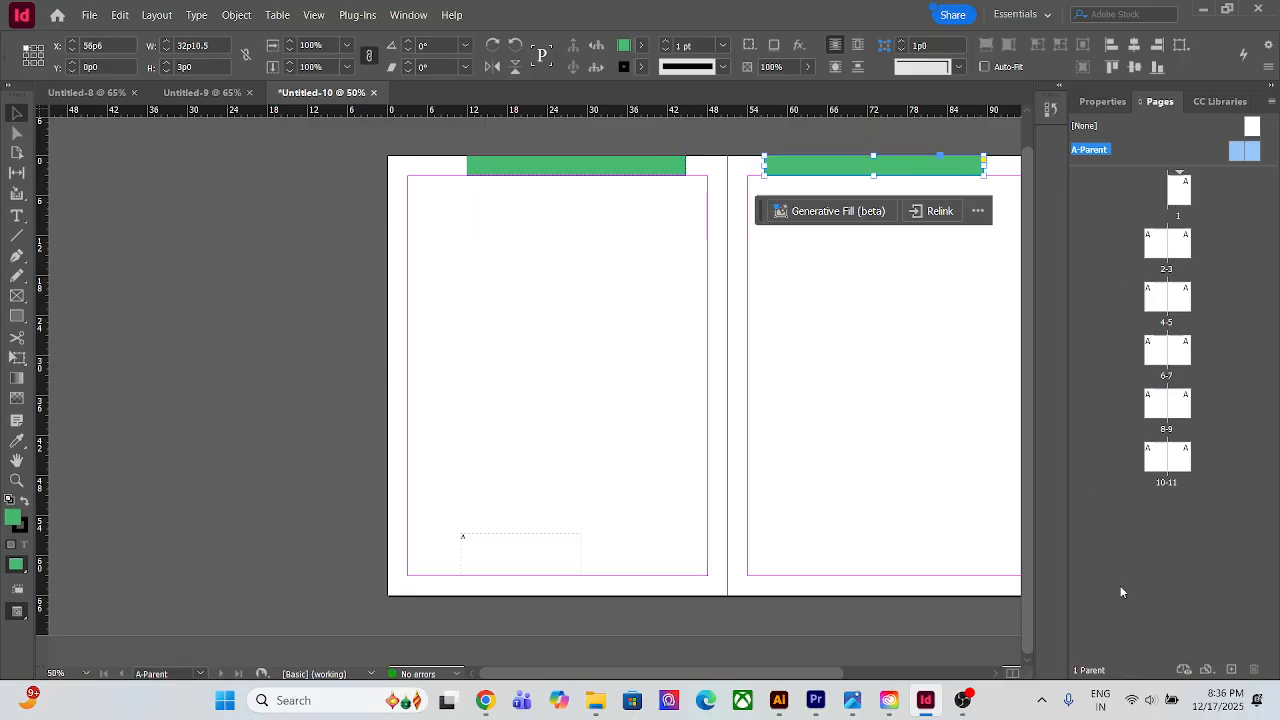
# Open the 6-7 spread and look through the document's spreads to check the green header bars and page numbers
pyautogui.doubleClick(1185, 352)
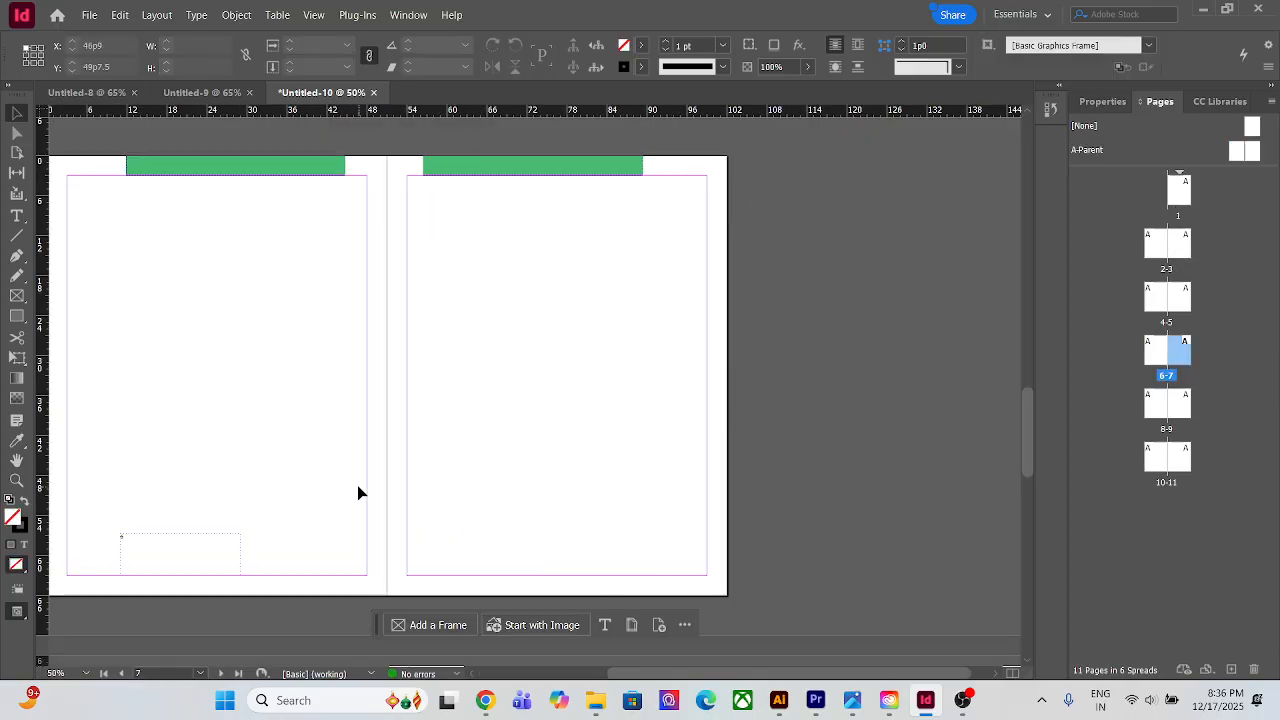
pyautogui.hotkey('ctrl', '-')
pyautogui.hotkey('ctrl', '-')
pyautogui.scroll(1, 513, 498)
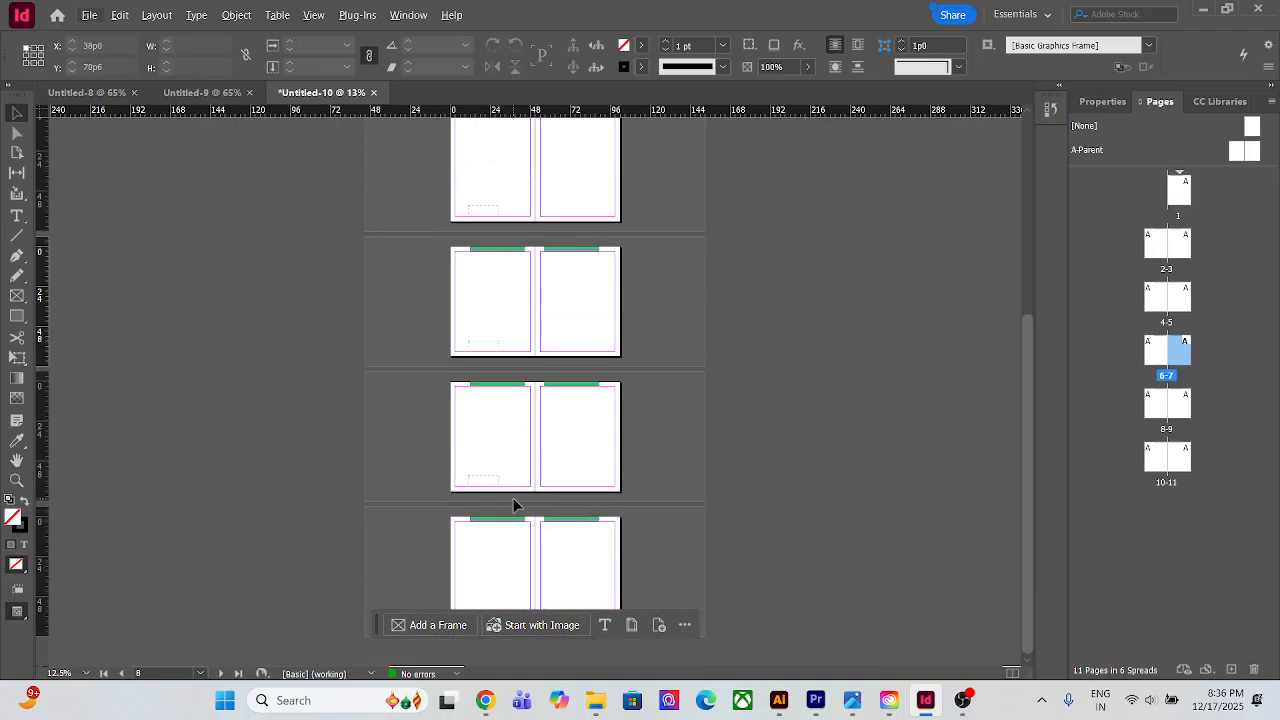
pyautogui.scroll(3, 513, 498)
pyautogui.press('super')
pyautogui.press('super')
pyautogui.scroll(3, 540, 434)
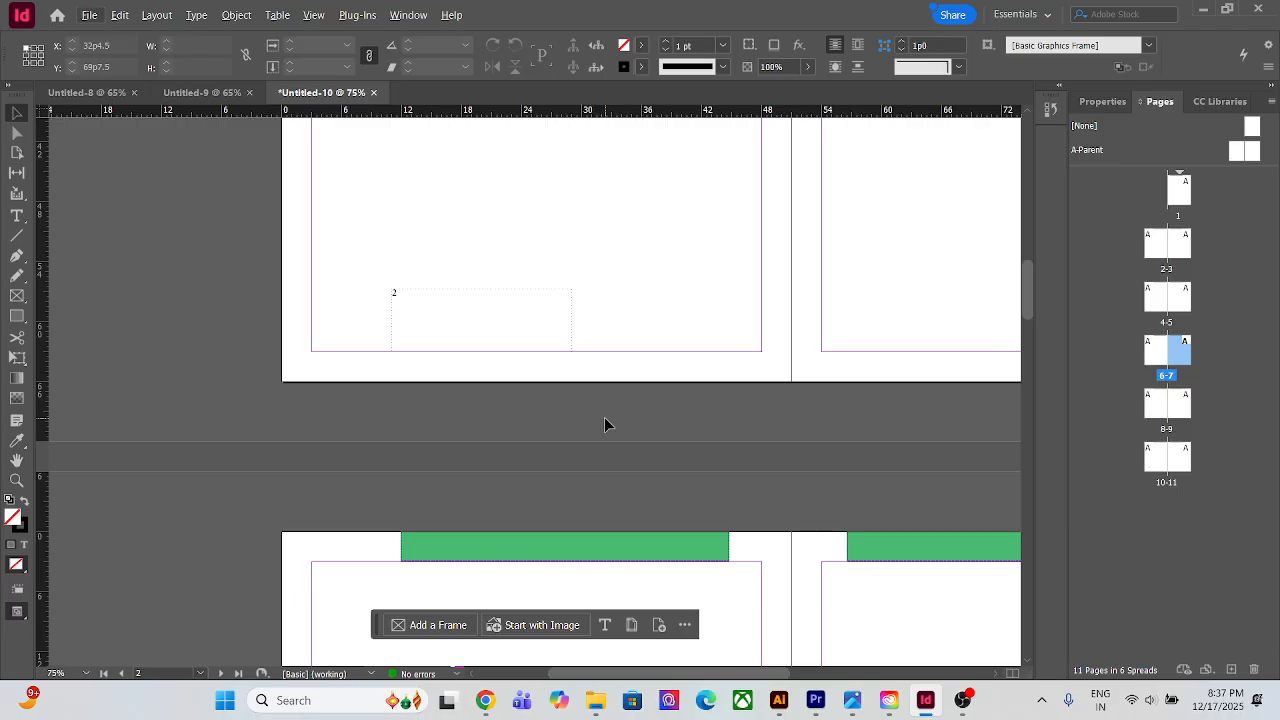
pyautogui.scroll(-1, 500, 430)
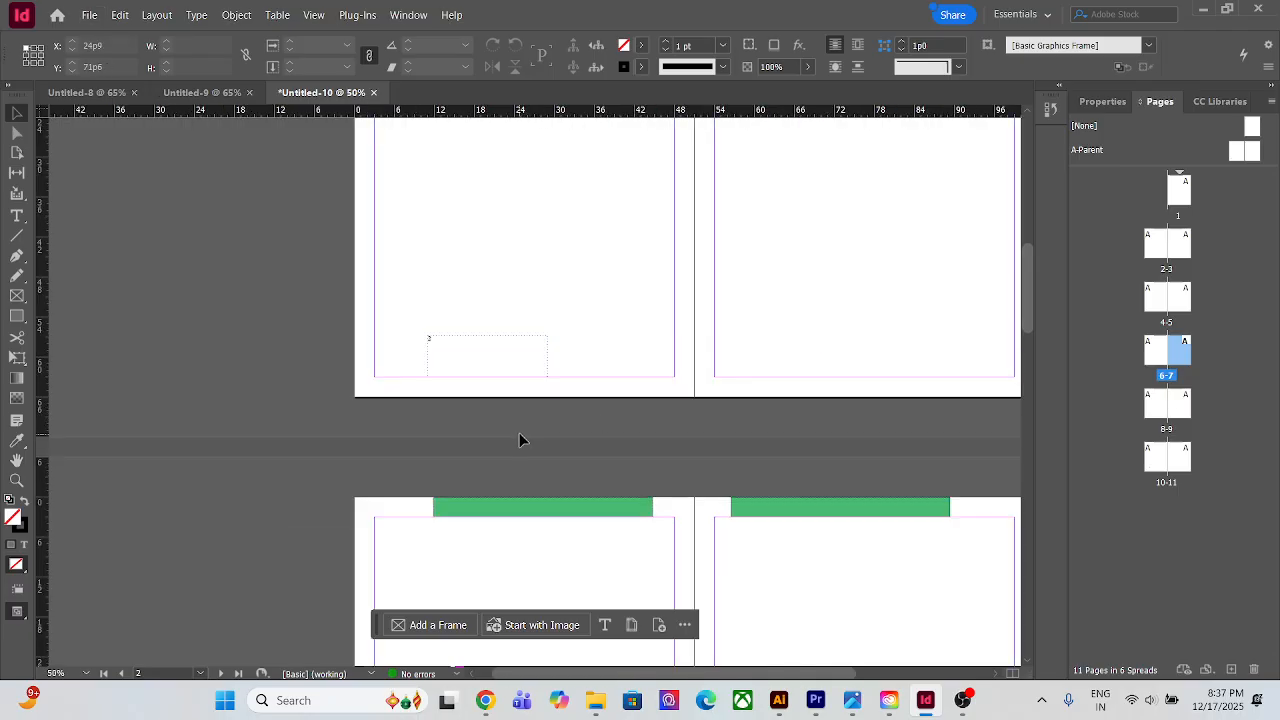
pyautogui.scroll(-1, 513, 476)
pyautogui.scroll(2, 440, 412)
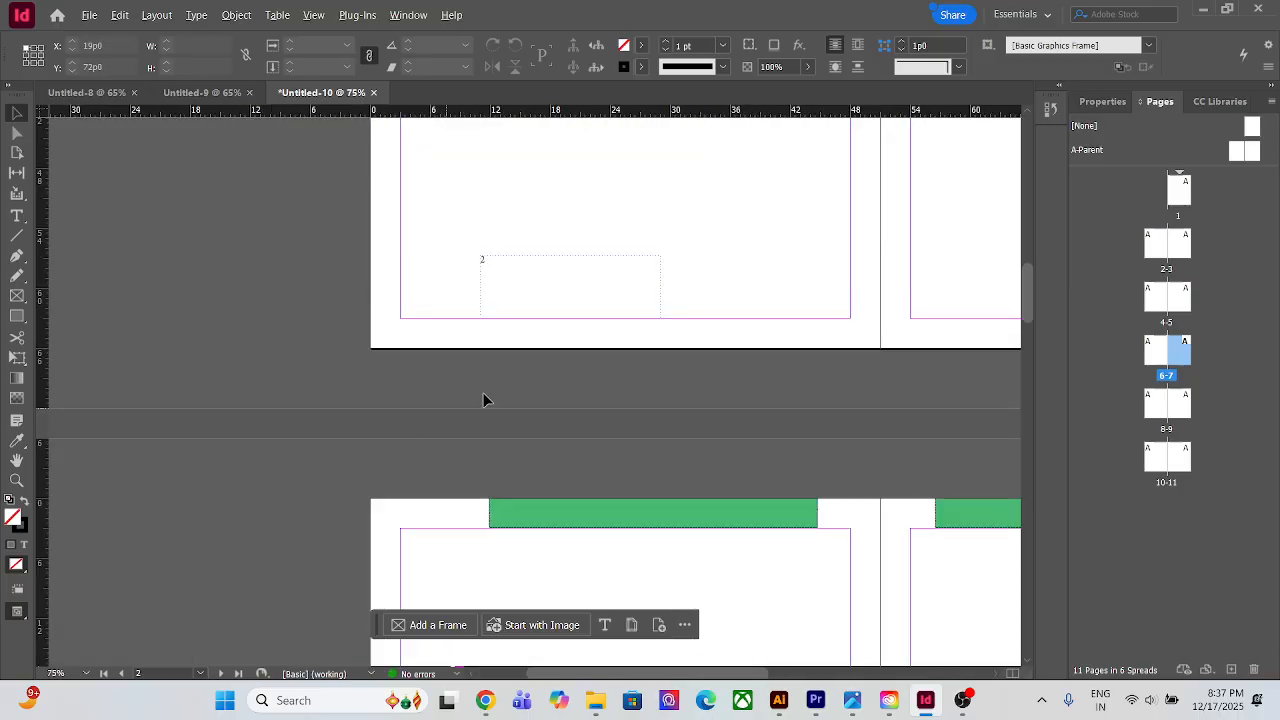
pyautogui.click(489, 263)
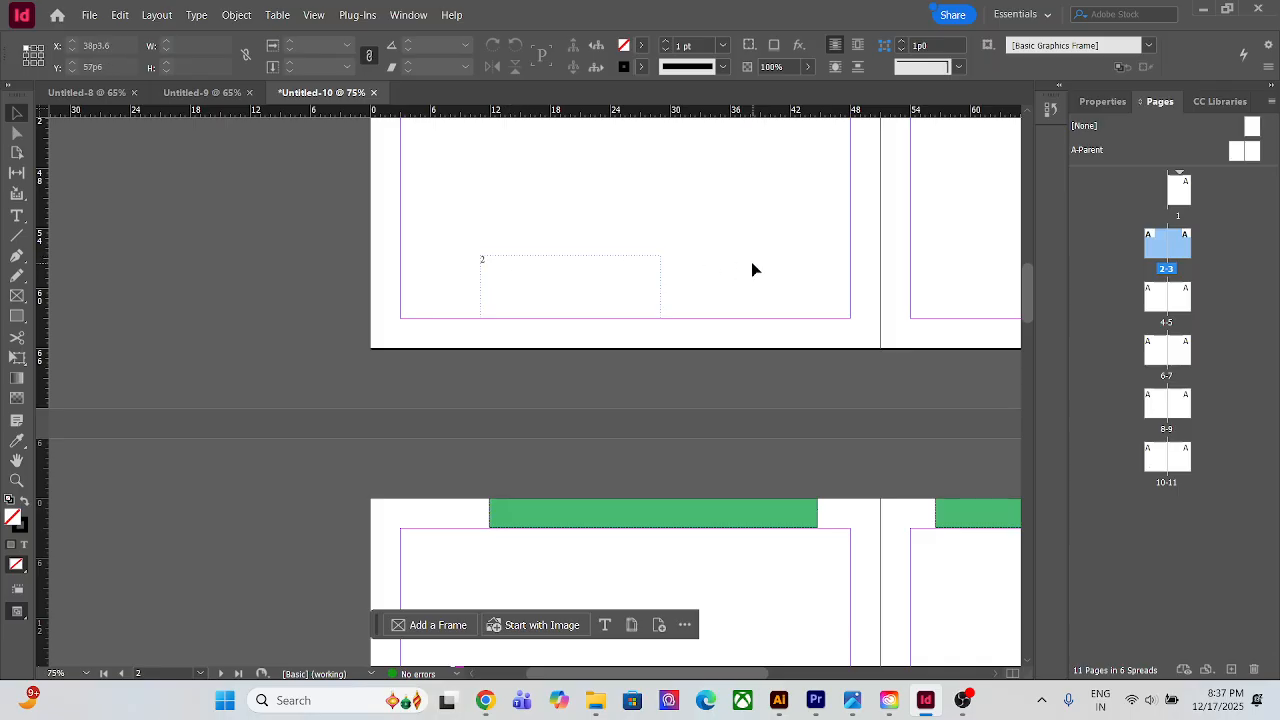
pyautogui.scroll(-1, 580, 283)
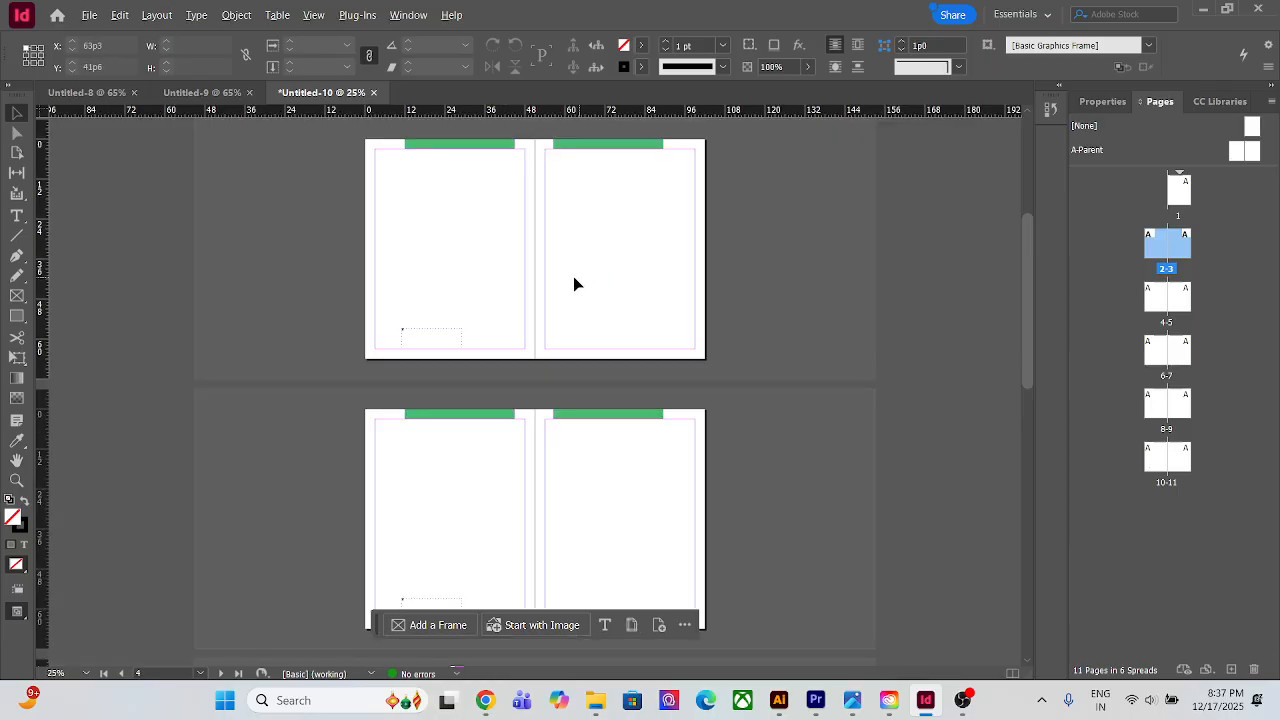
# Open the A-Parent spread and delete the page-number text frame near the bottom of its left page
pyautogui.scroll(1, 450, 340)
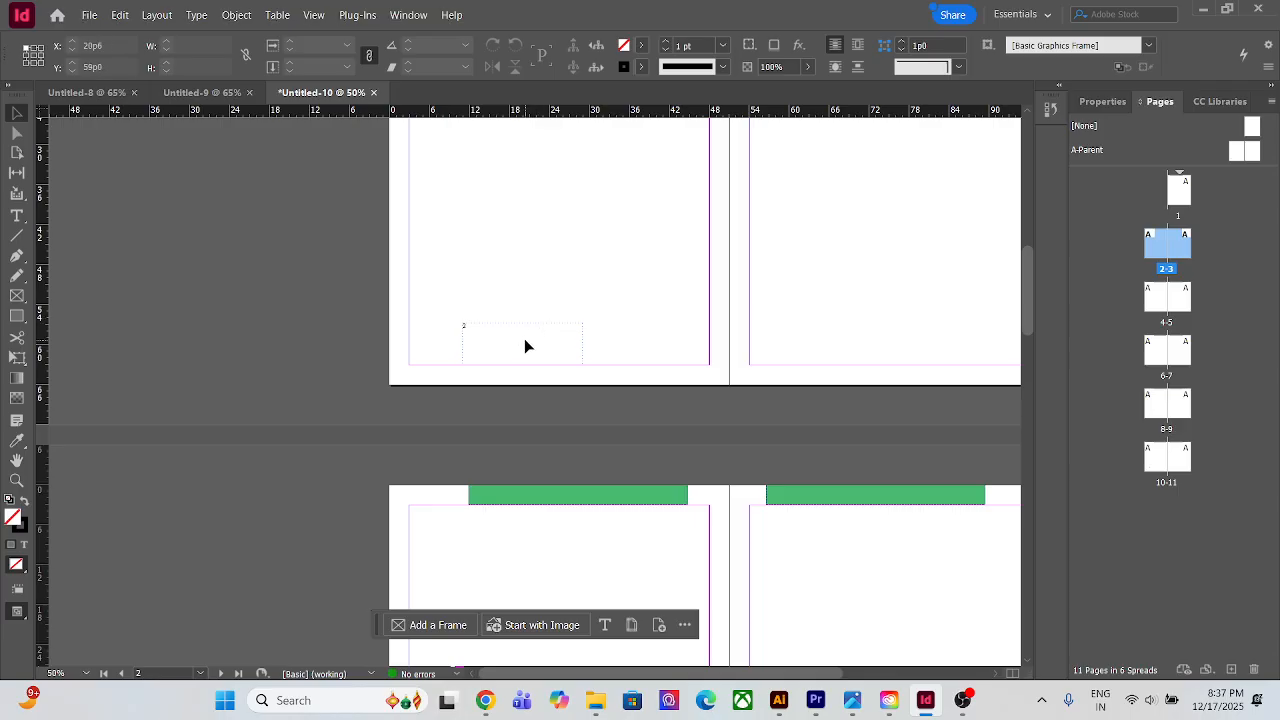
pyautogui.doubleClick(1090, 150)
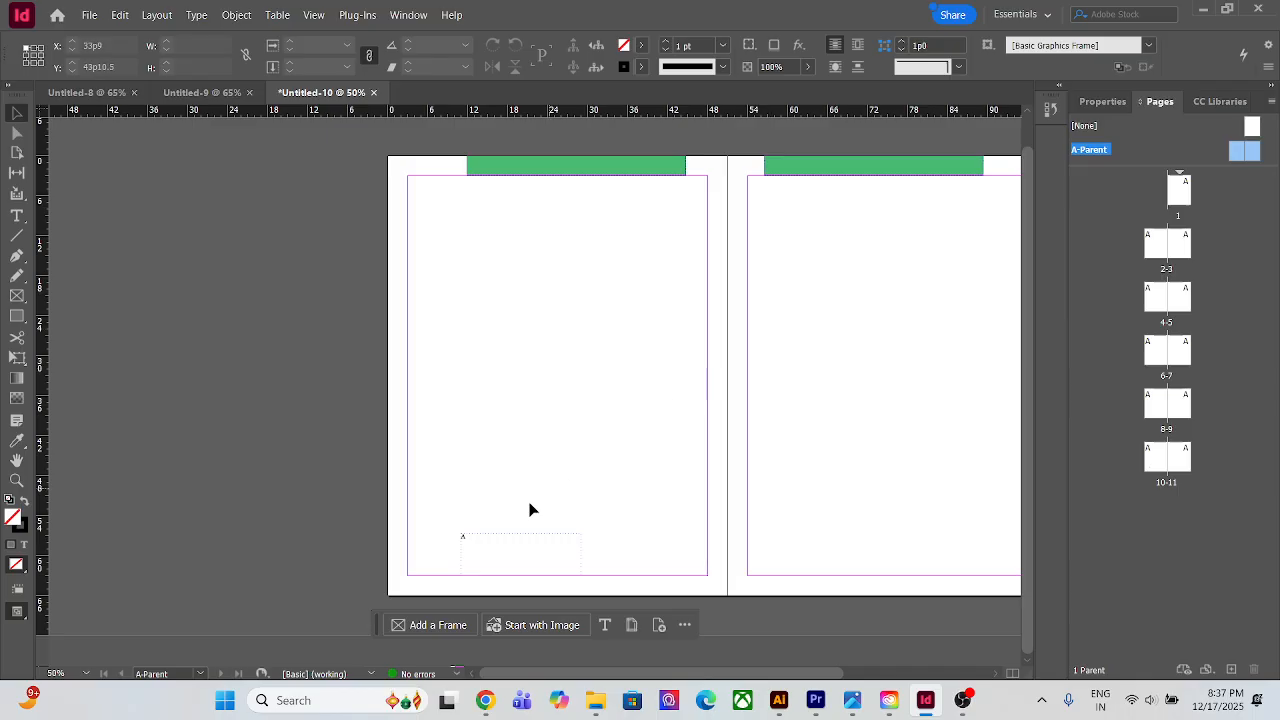
pyautogui.click(522, 561)
pyautogui.press('Delete')
# Add a text frame about 16p10.5 by 3p0 in the left parent page's bottom margin and insert a page-number marker in it
pyautogui.click(16, 216)
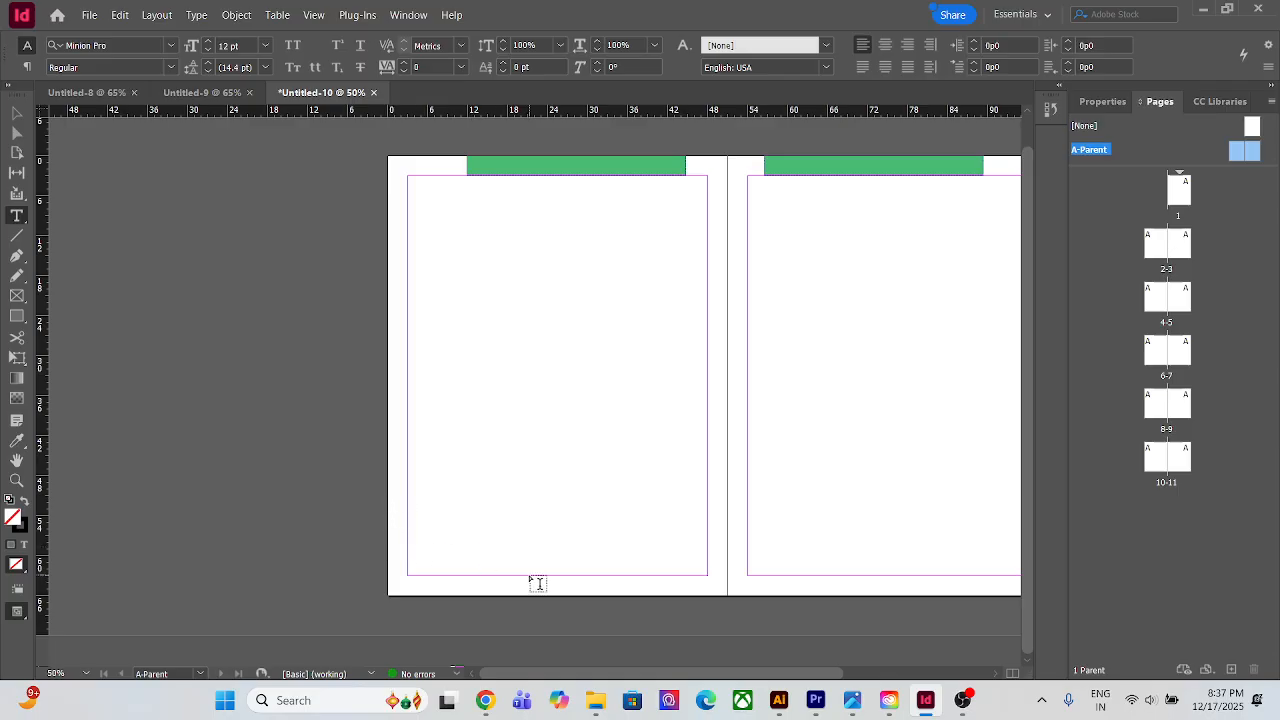
pyautogui.moveTo(505, 577); pyautogui.dragTo(615, 594)
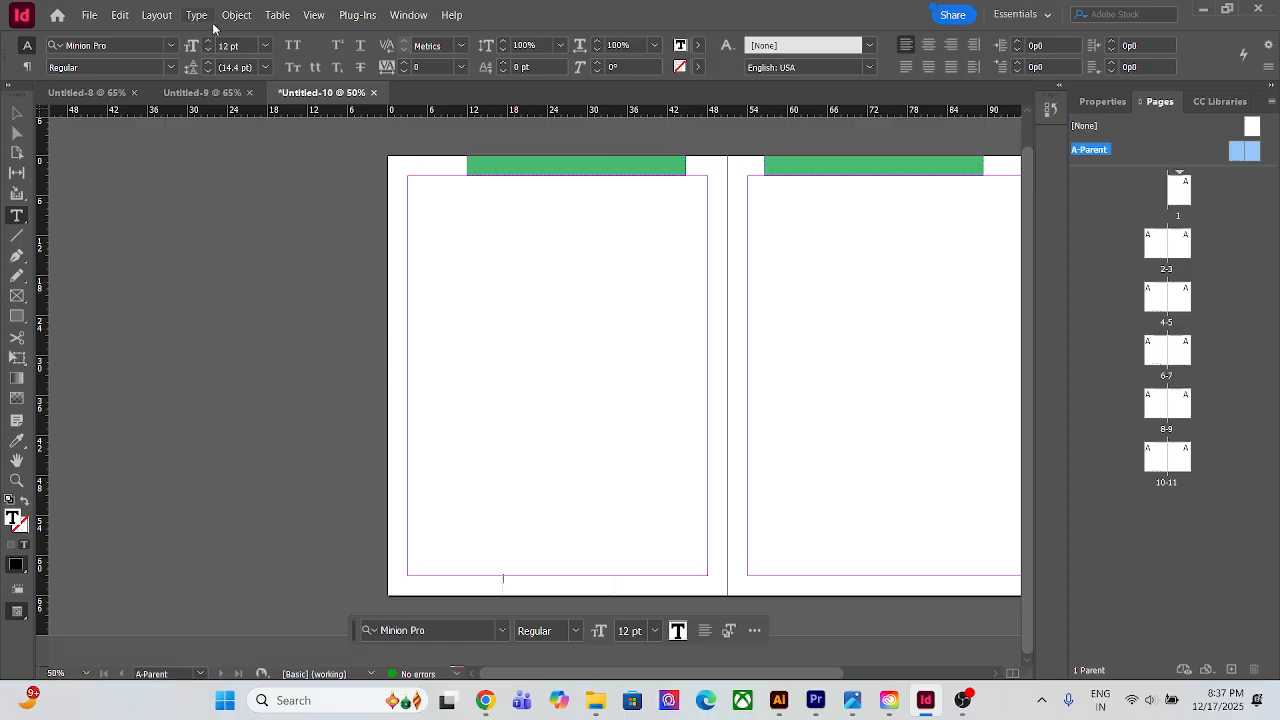
pyautogui.click(200, 16)
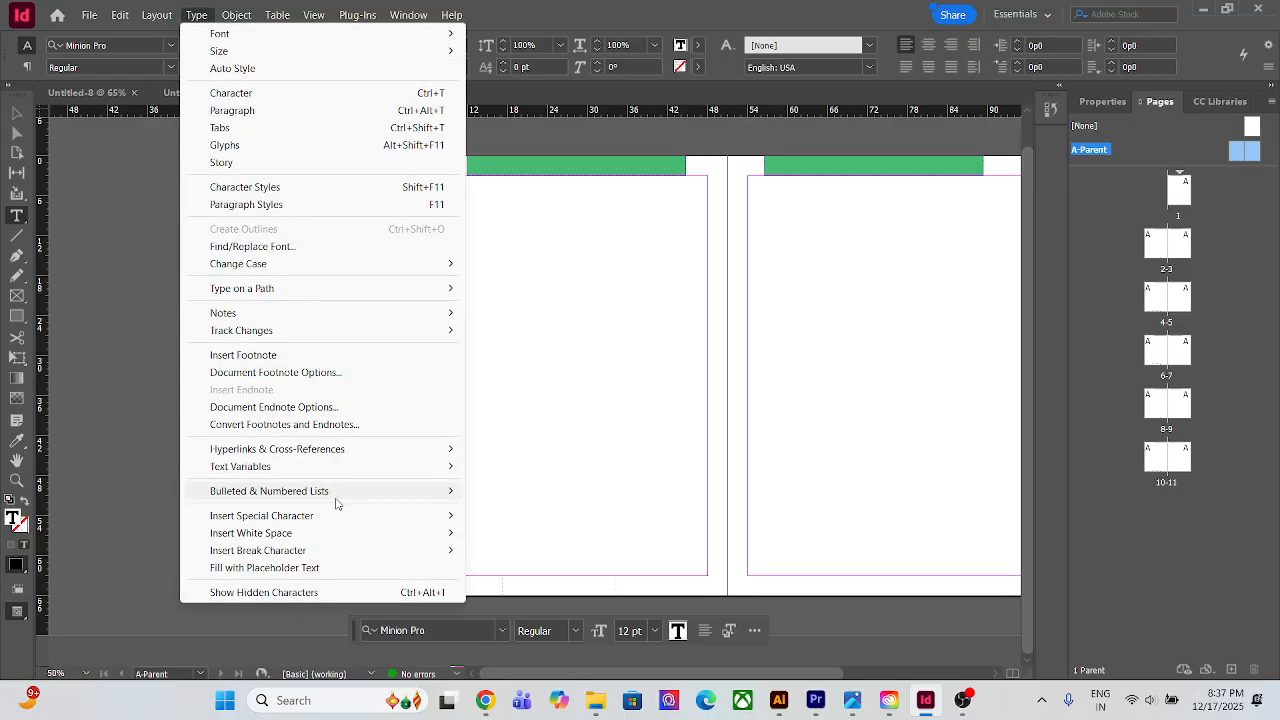
pyautogui.moveTo(344, 518)
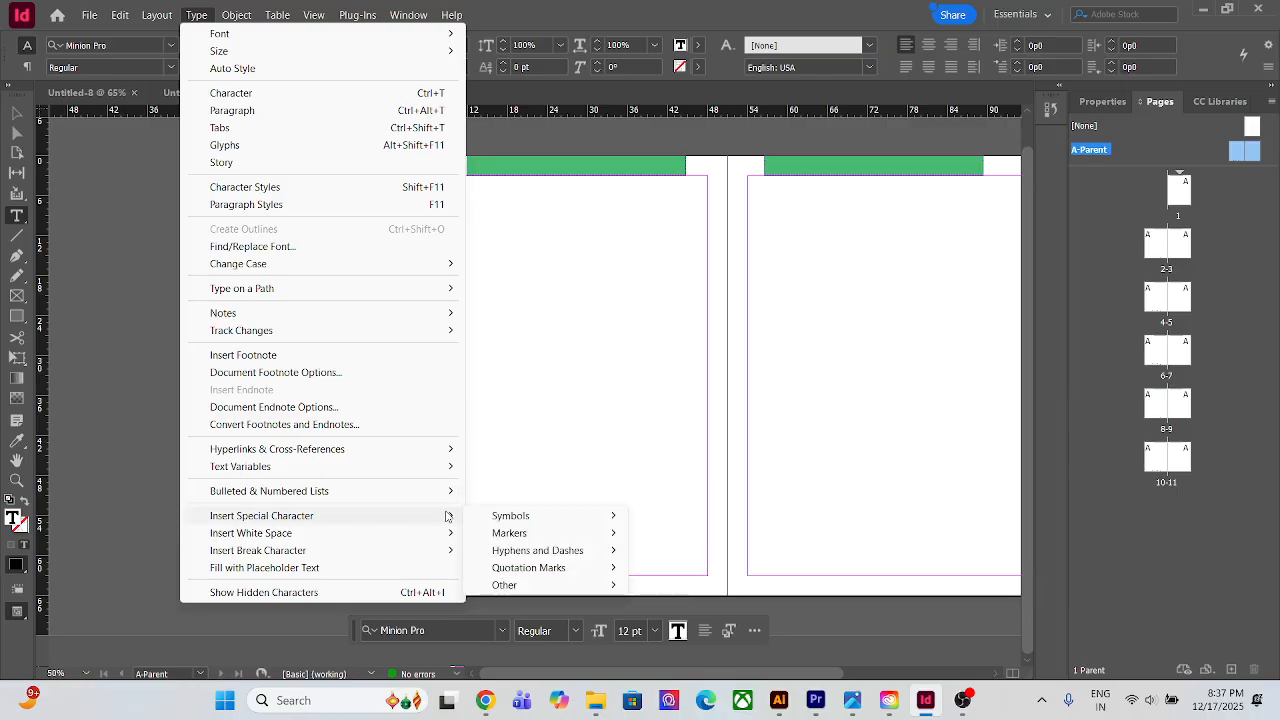
pyautogui.moveTo(530, 535)
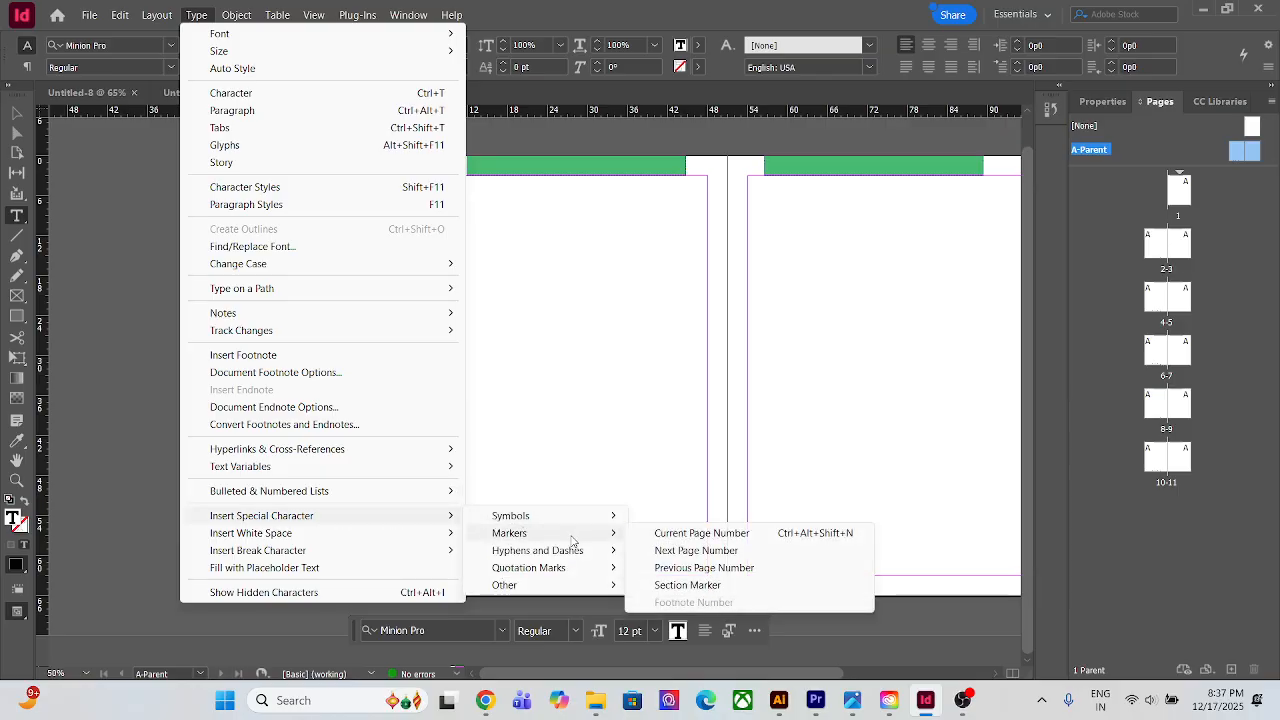
pyautogui.click(686, 551)
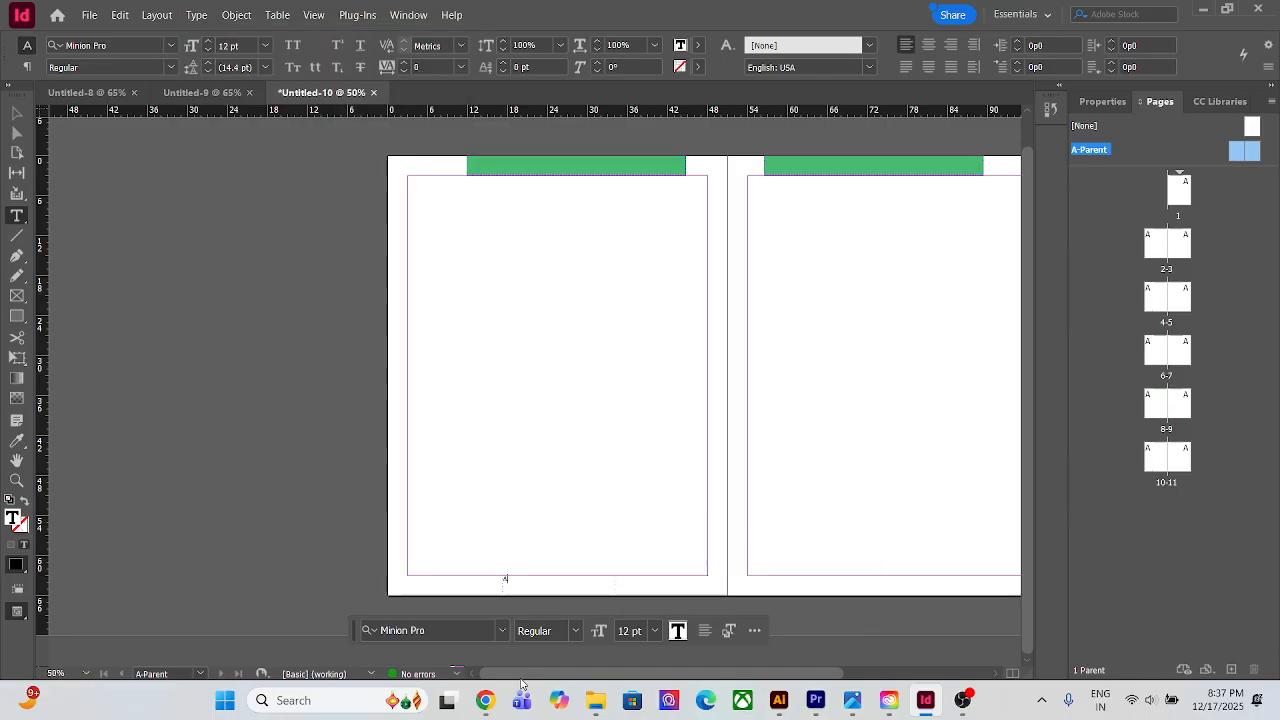
# Duplicate the page-number frame into the right parent page's bottom margin, centred across the page at Y 63p0
pyautogui.click(16, 113)
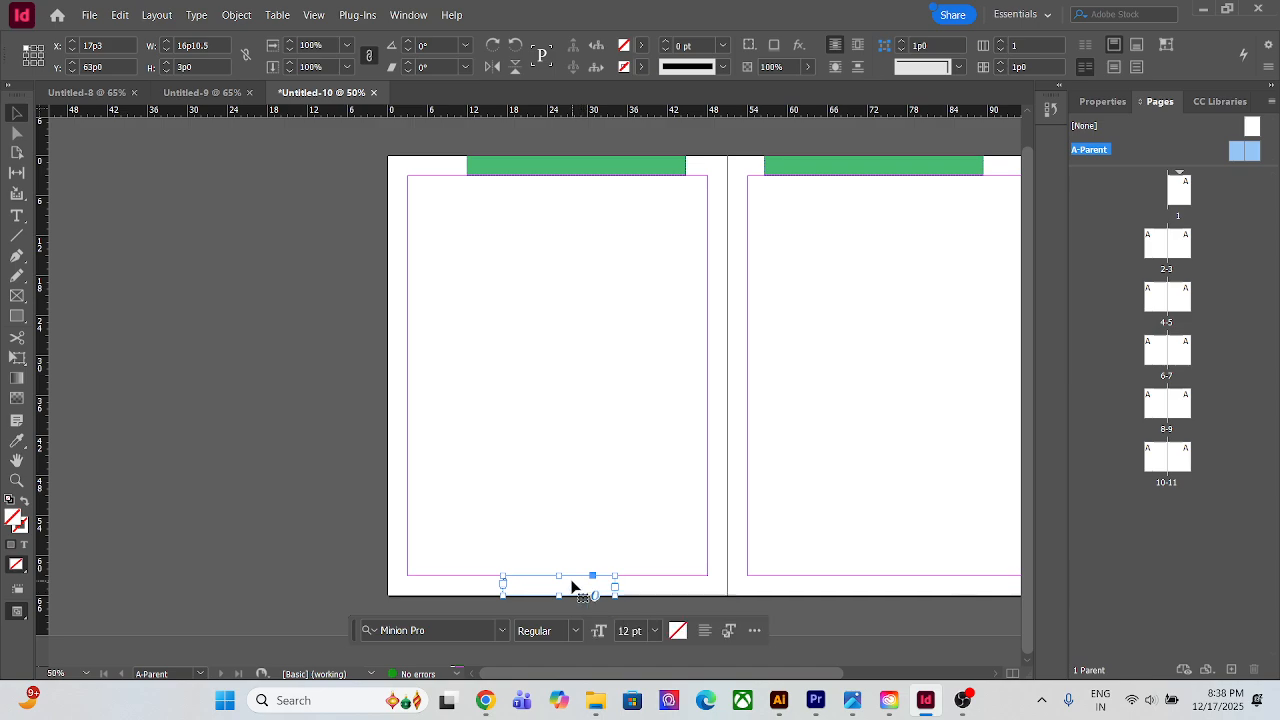
pyautogui.moveTo(571, 586); pyautogui.dragTo(914, 583)
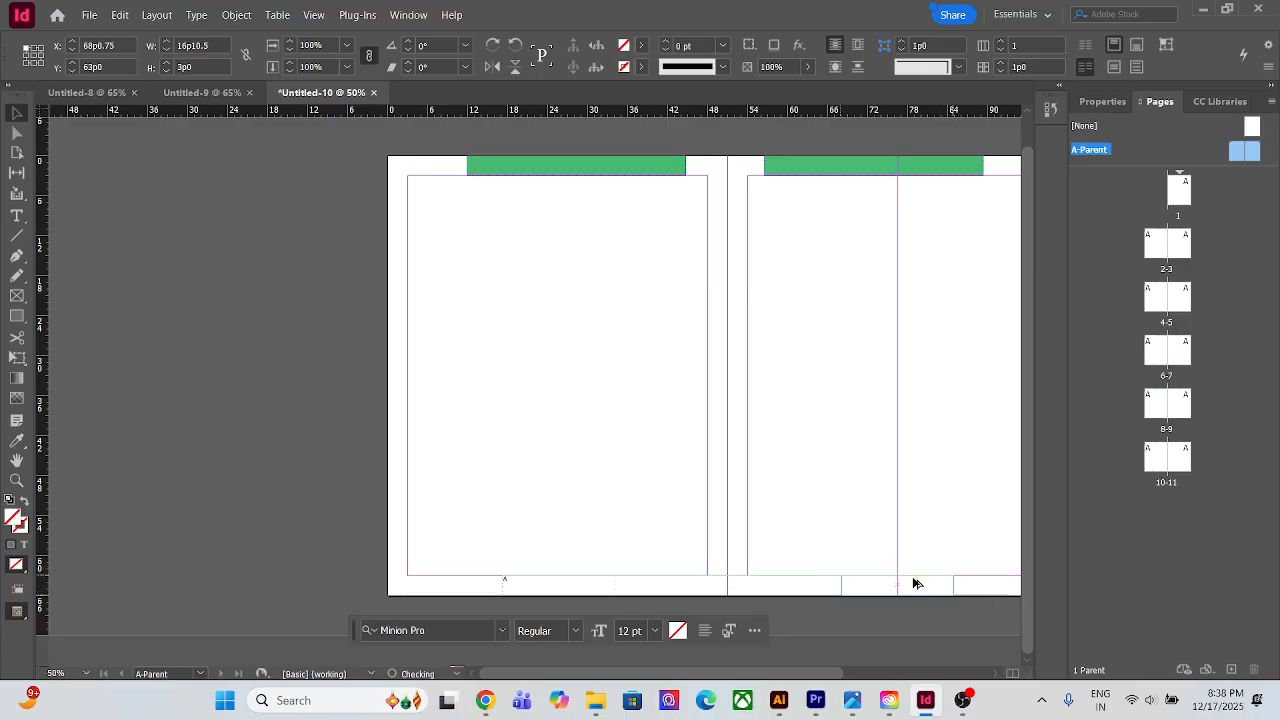
pyautogui.click(196, 279)
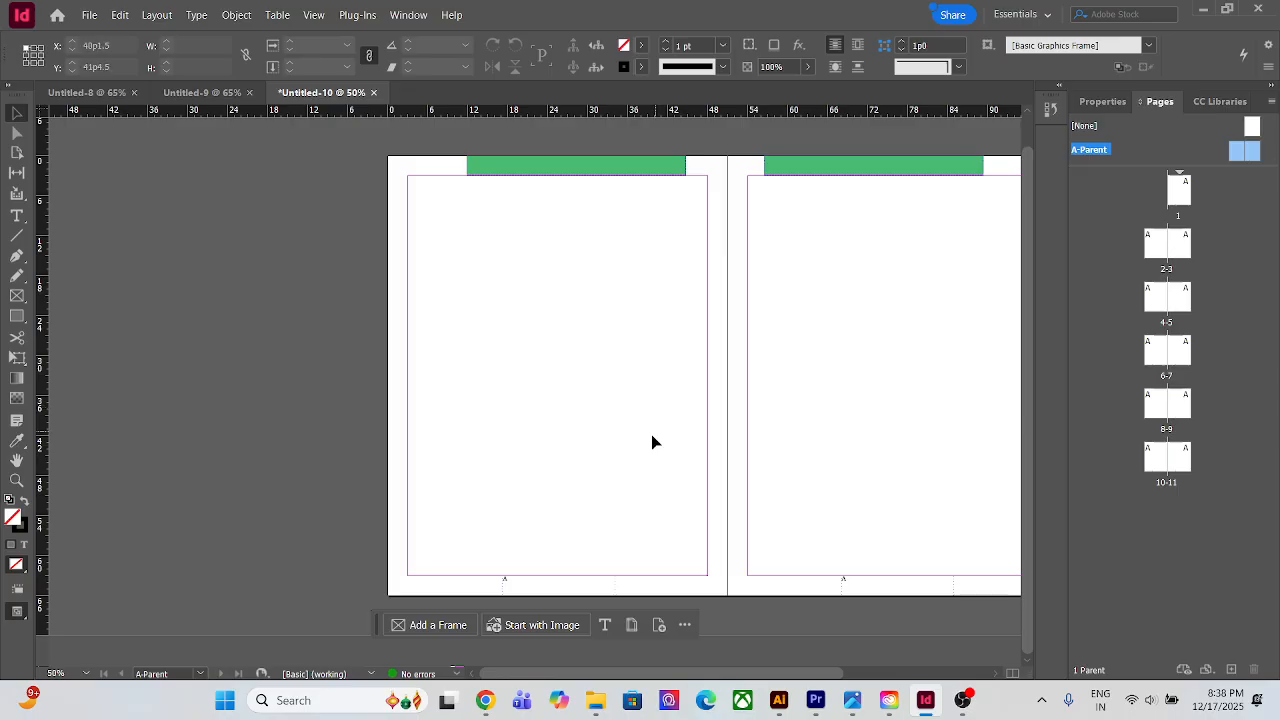
# Open the 4-5 spread and look through the following spreads to check the page numbers in the bottom margins
pyautogui.doubleClick(1175, 291)
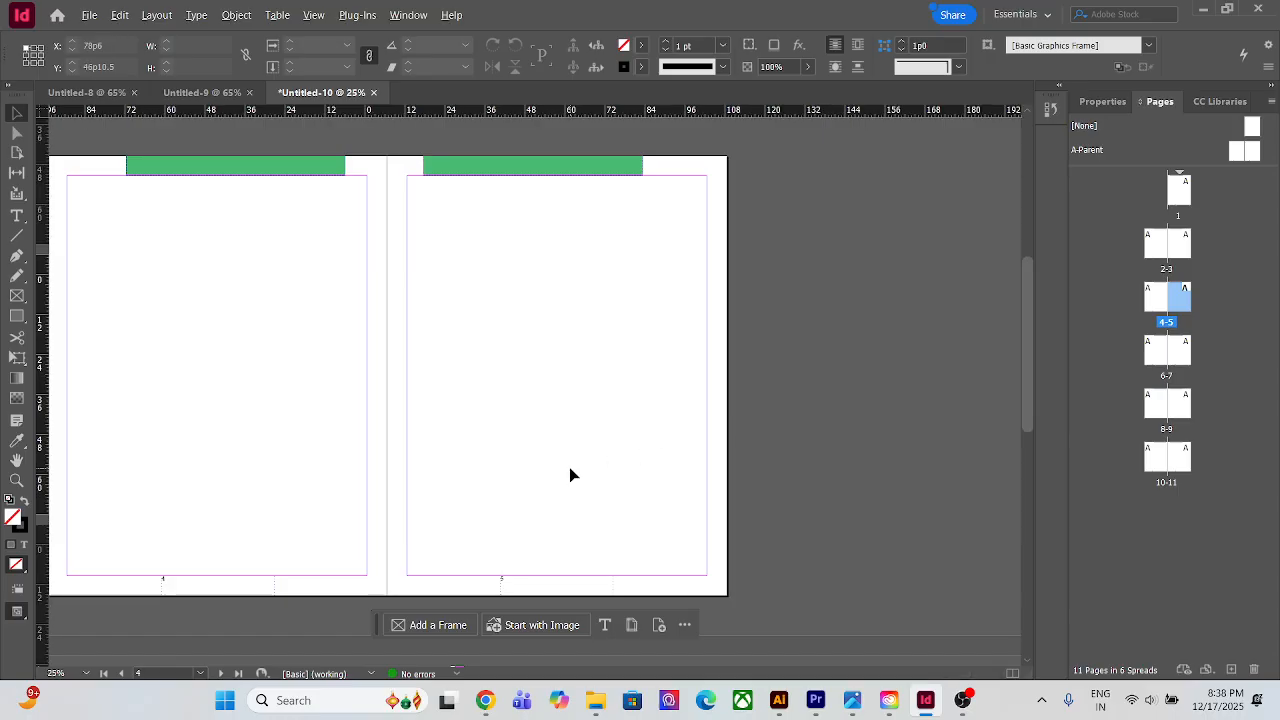
pyautogui.scroll(-1, 569, 467)
pyautogui.scroll(-3, 603, 368)
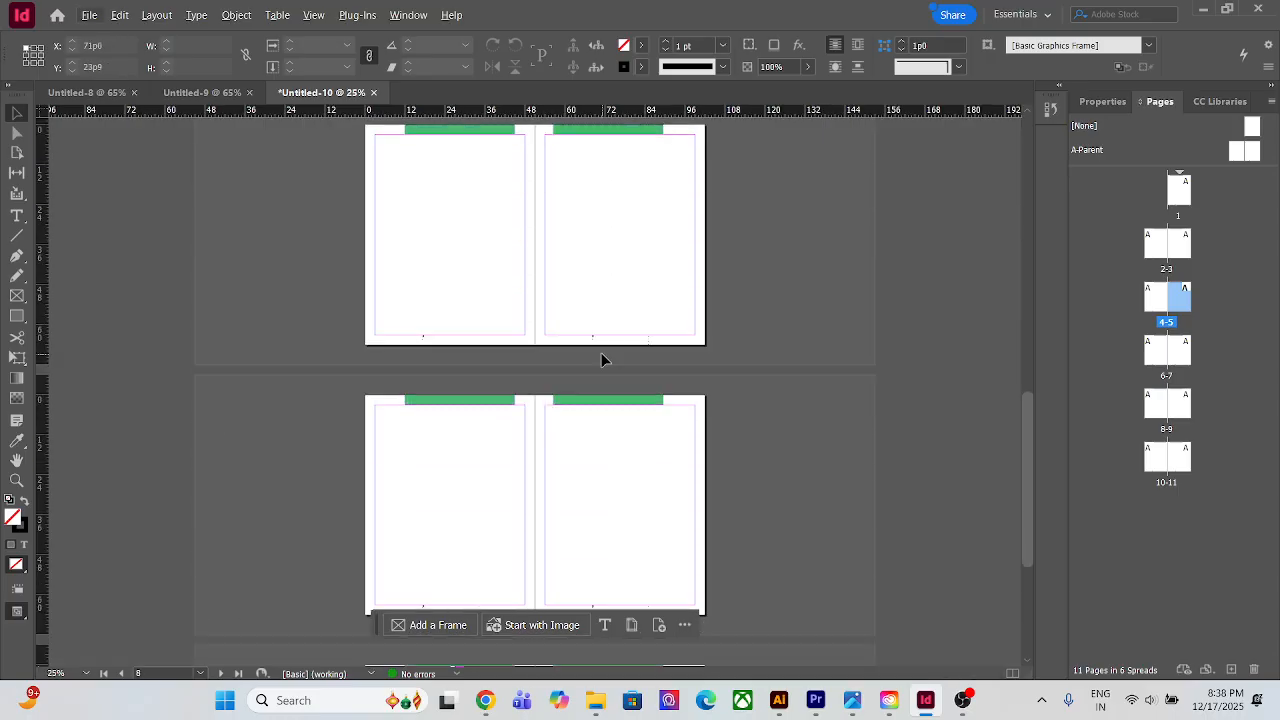
pyautogui.scroll(4, 599, 382)
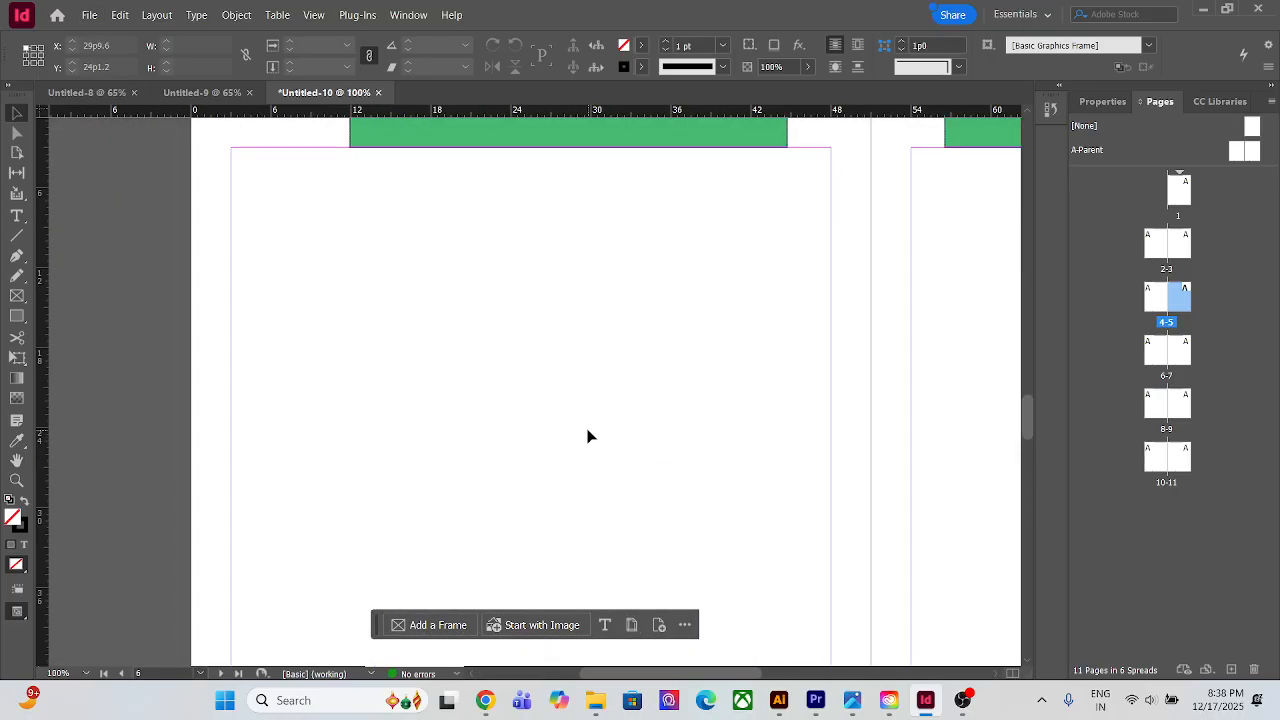
pyautogui.scroll(-5, 583, 360)
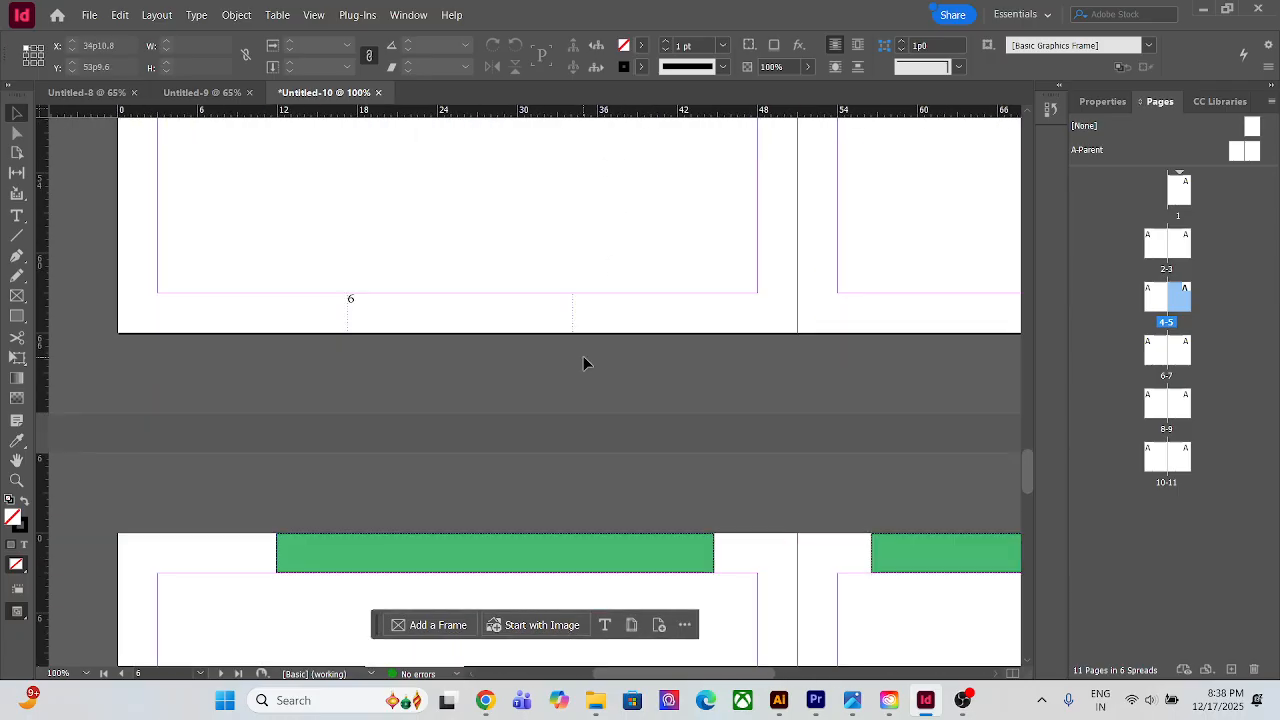
pyautogui.scroll(-5, 585, 366)
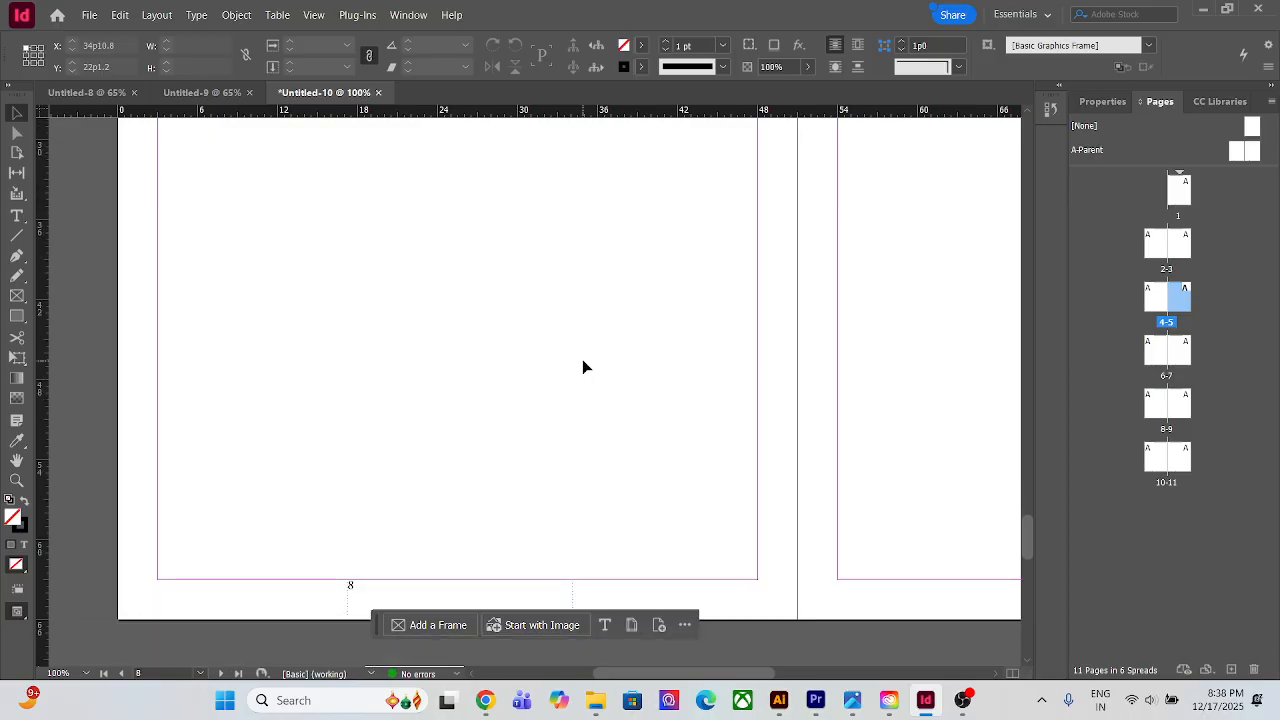
pyautogui.scroll(-4, 583, 367)
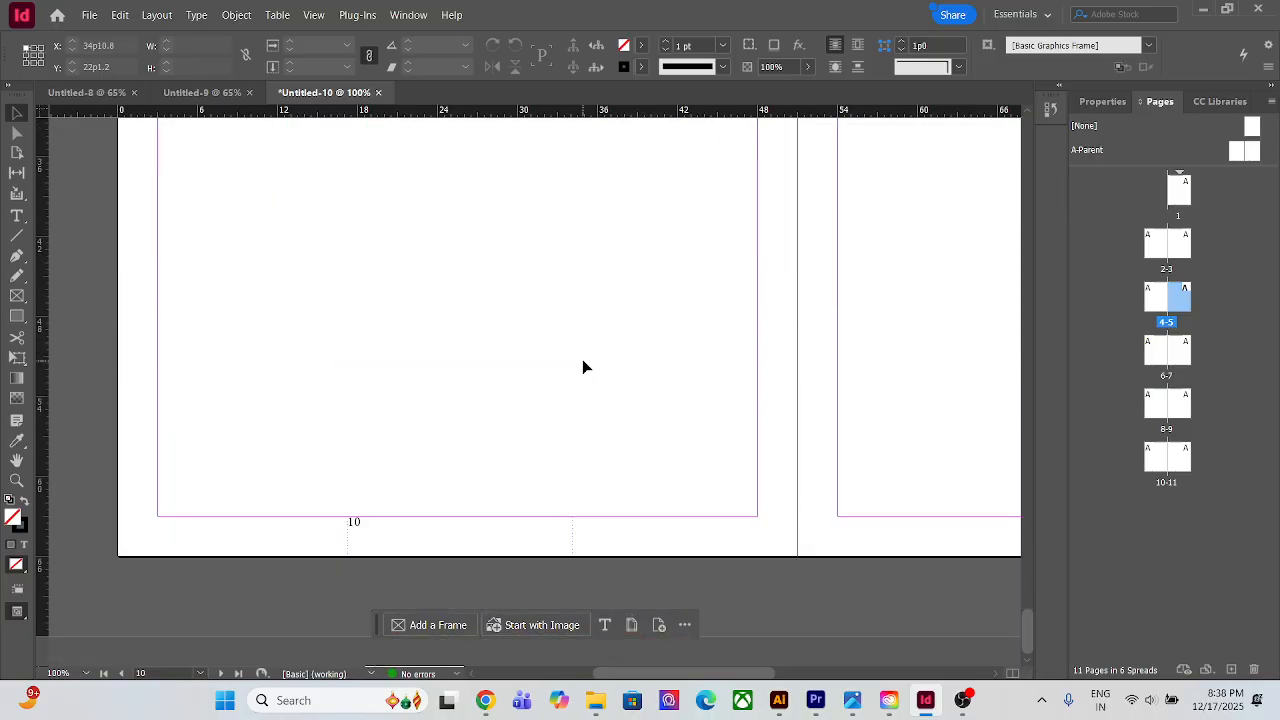
pyautogui.scroll(2, 583, 367)
pyautogui.scroll(8, 583, 367)
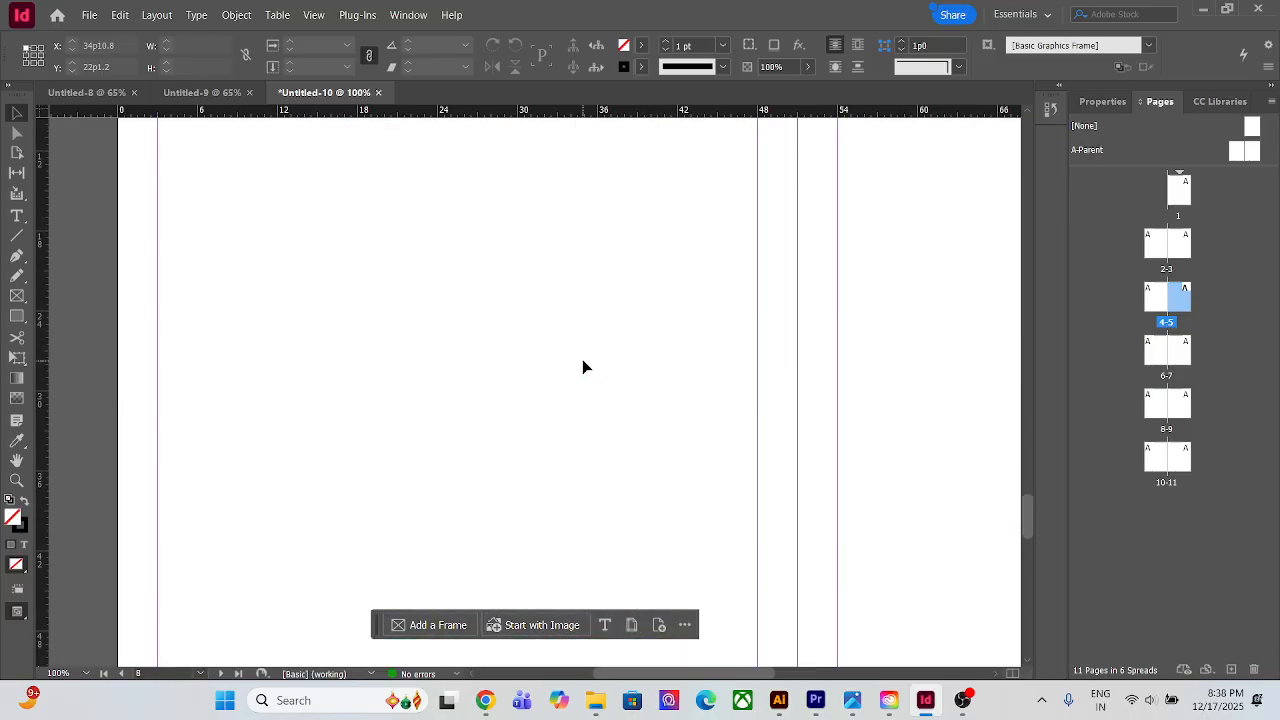
pyautogui.scroll(-4, 575, 378)
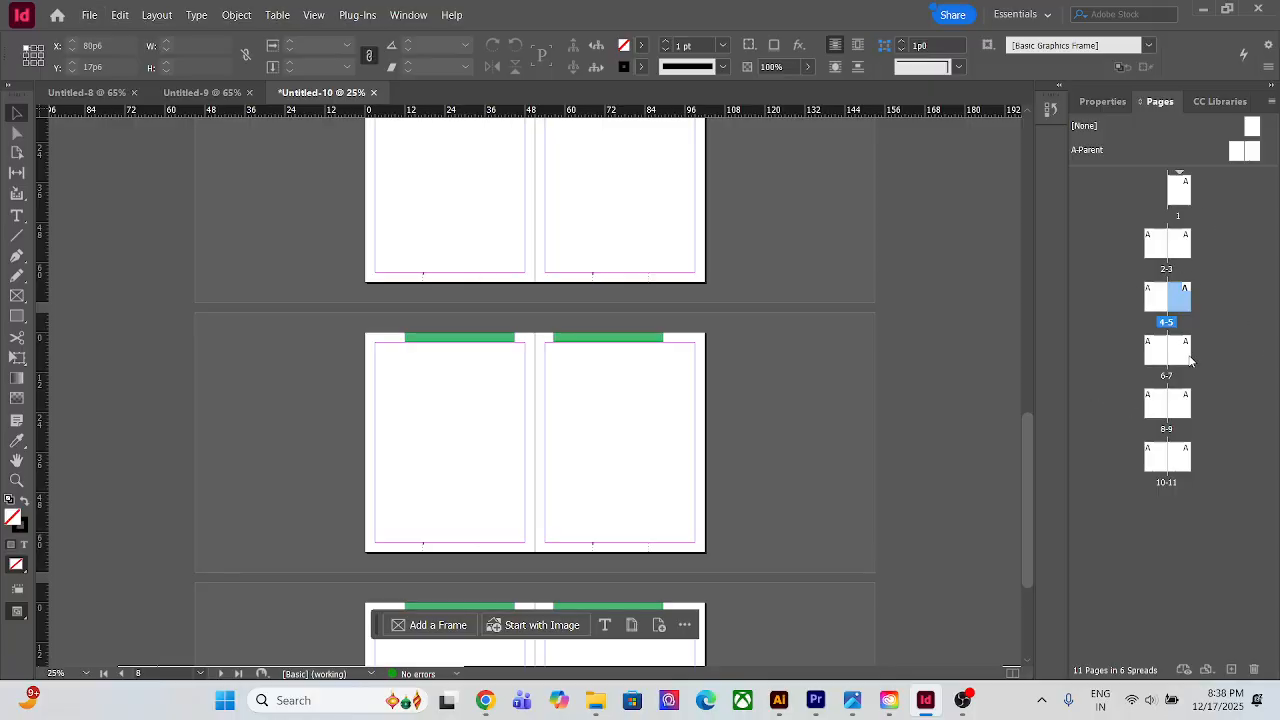
# Delete pages 2 to 11 from the document, keeping only page 1
pyautogui.click(1189, 357)
pyautogui.click(1177, 250)
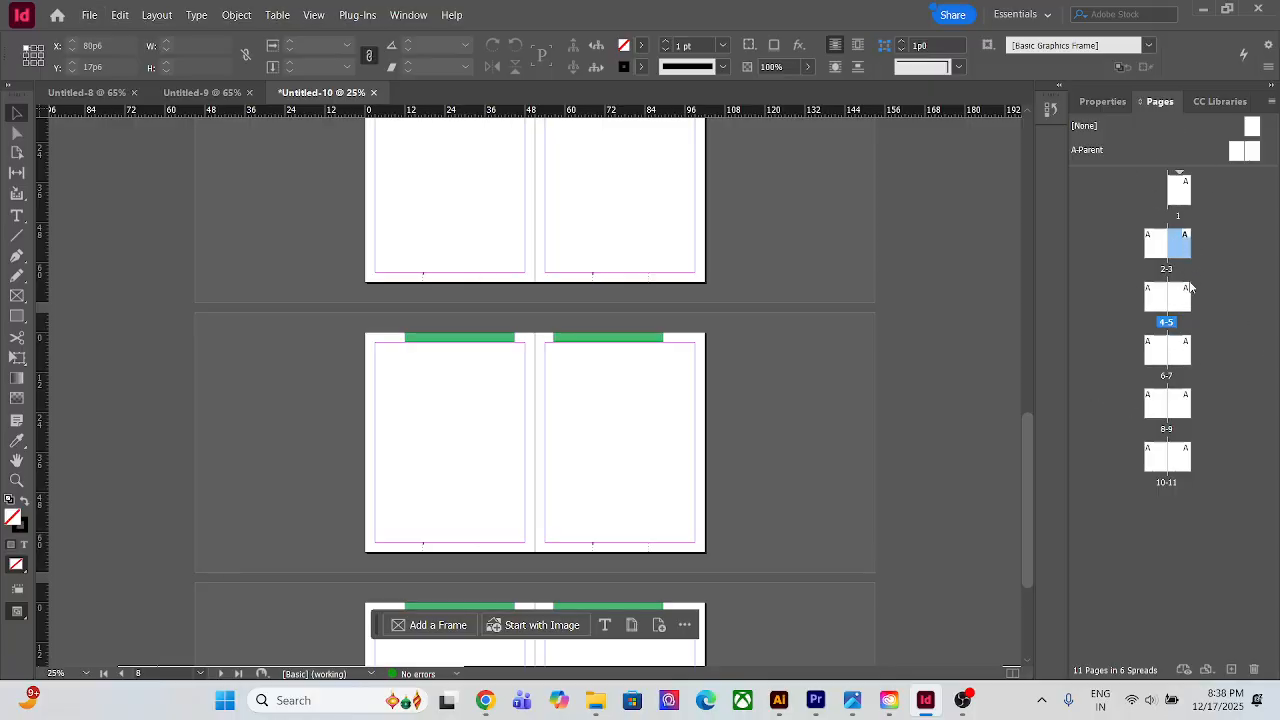
pyautogui.moveTo(1158, 249); pyautogui.dragTo(1188, 479)
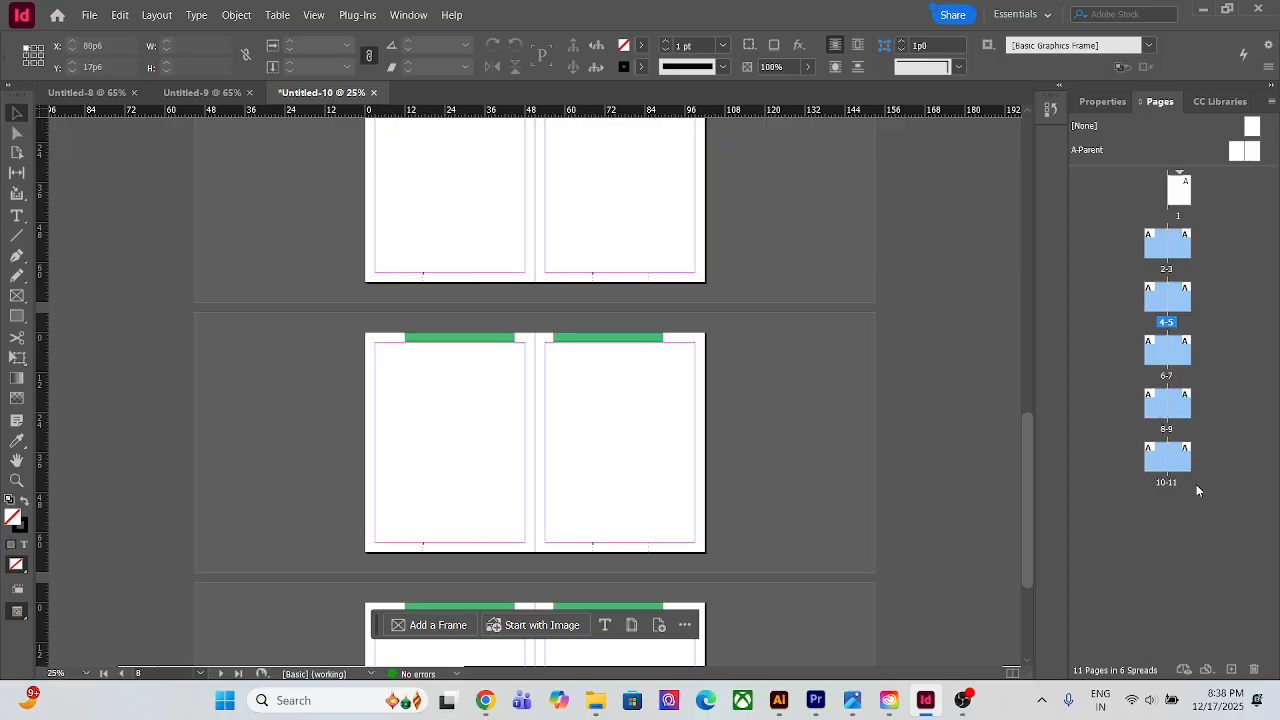
pyautogui.moveTo(1258, 644); pyautogui.dragTo(1254, 669)
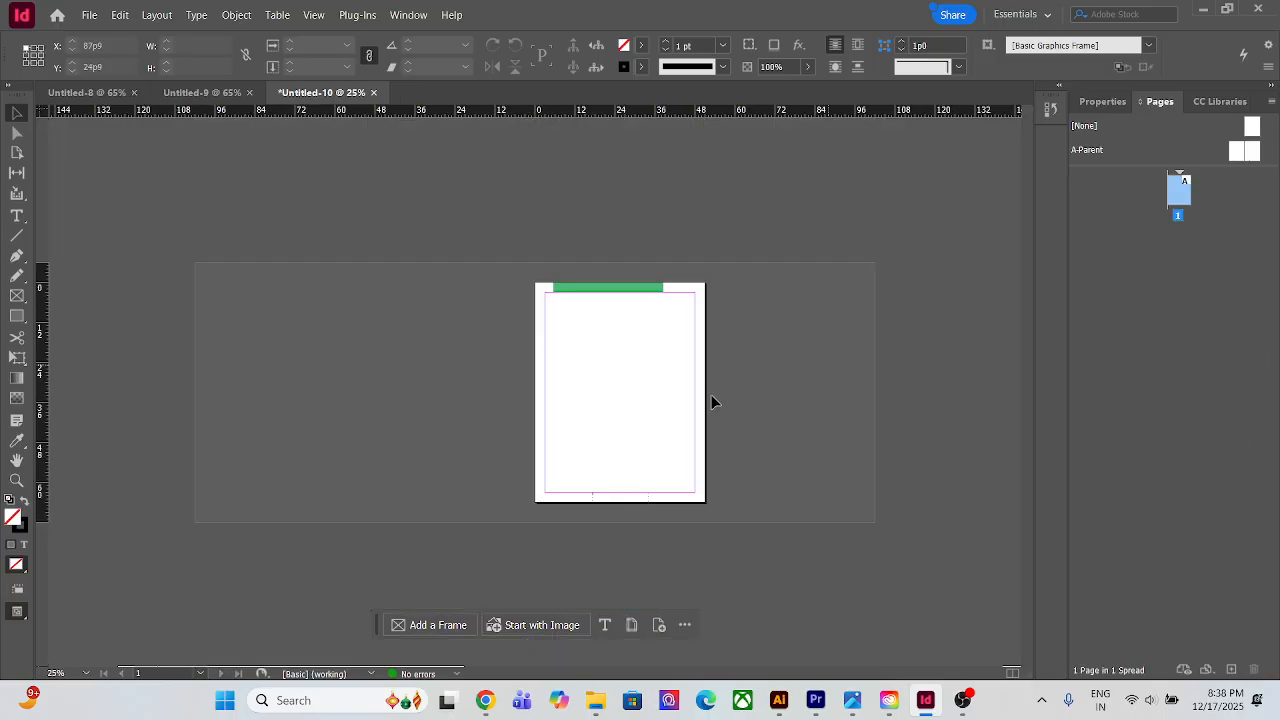
pyautogui.scroll(1, 631, 383)
pyautogui.scroll(-1, 853, 393)
pyautogui.rightClick(1177, 204)
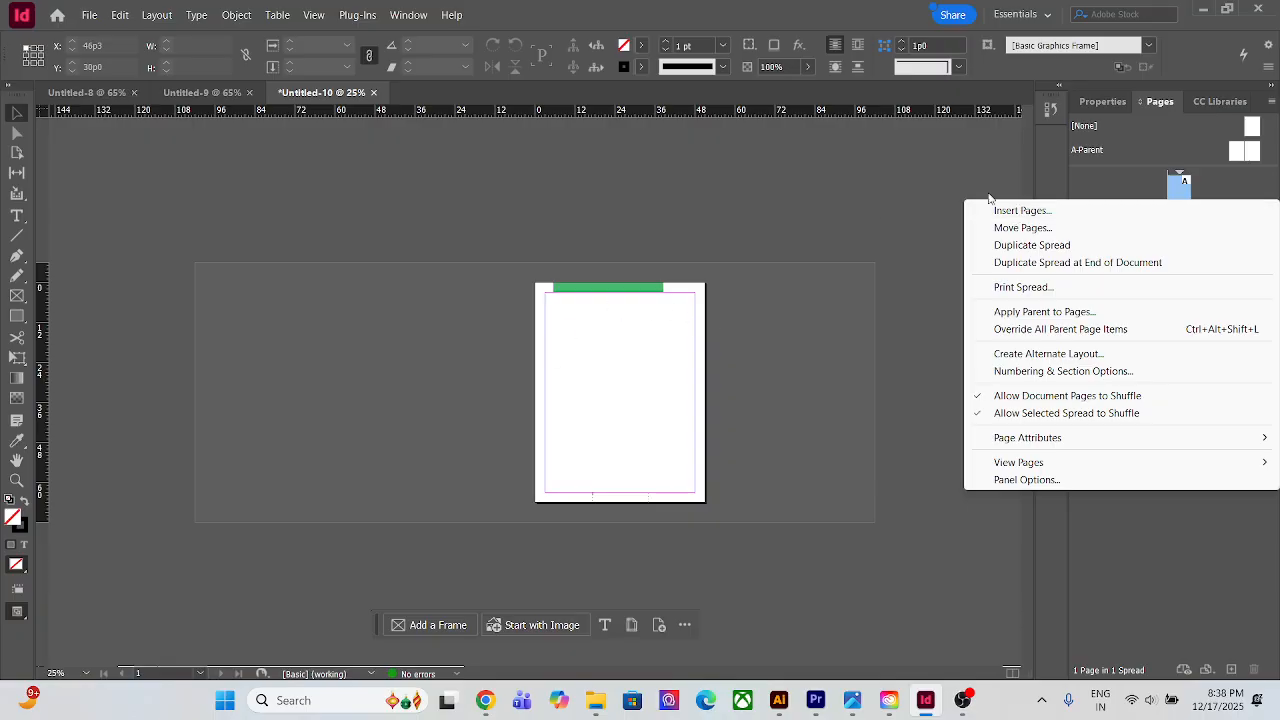
pyautogui.click(1003, 225)
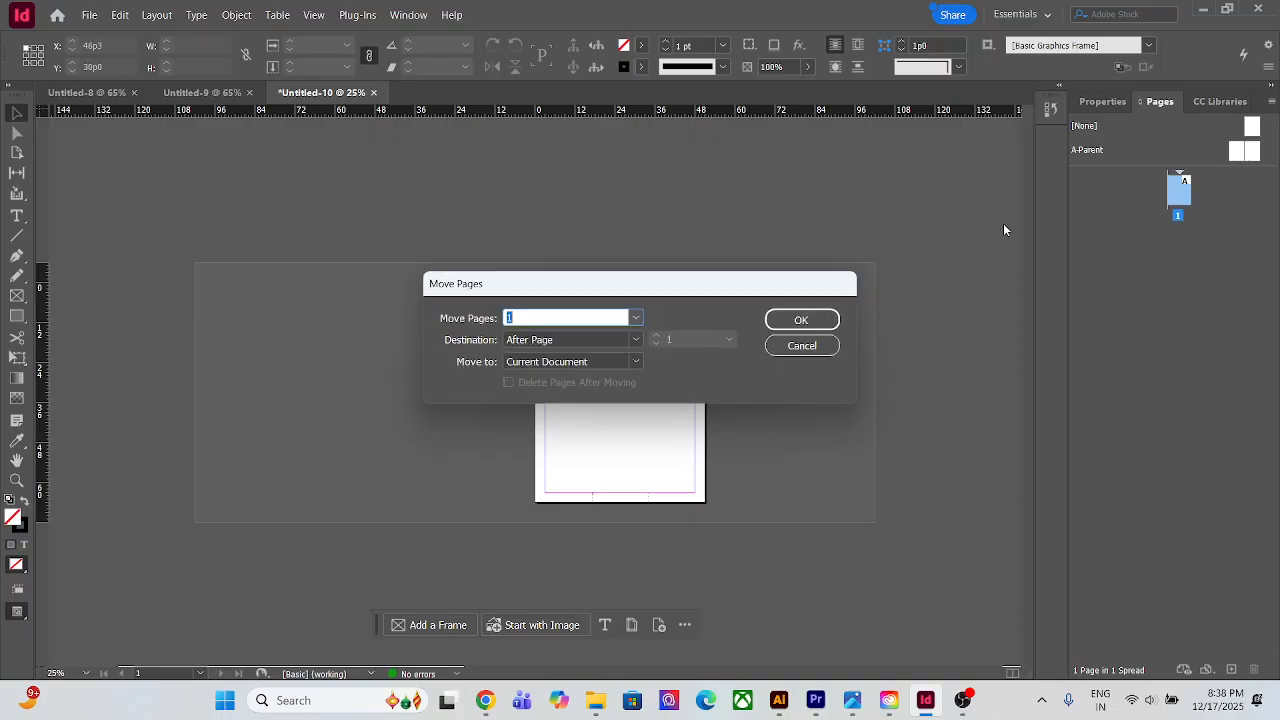
pyautogui.click(812, 347)
# Try inserting one page after page 1 with the A-Parent applied, and undo the insertion
pyautogui.rightClick(1245, 200)
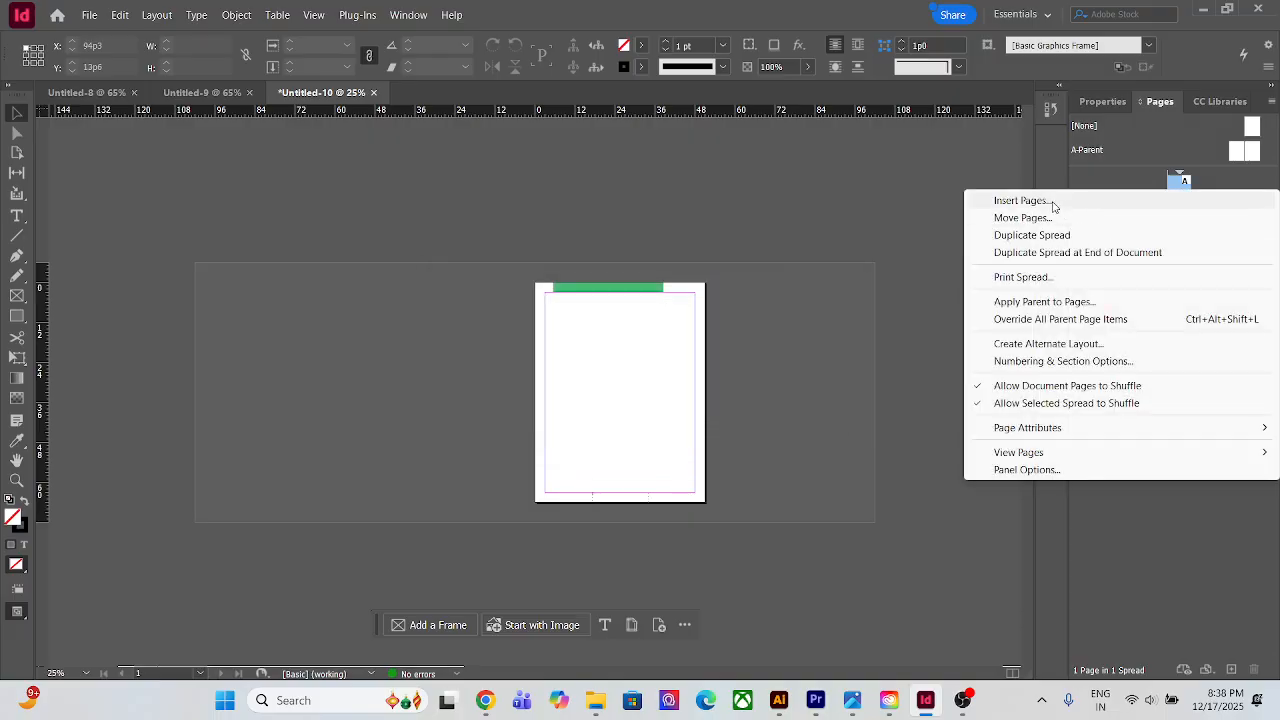
pyautogui.click(1022, 201)
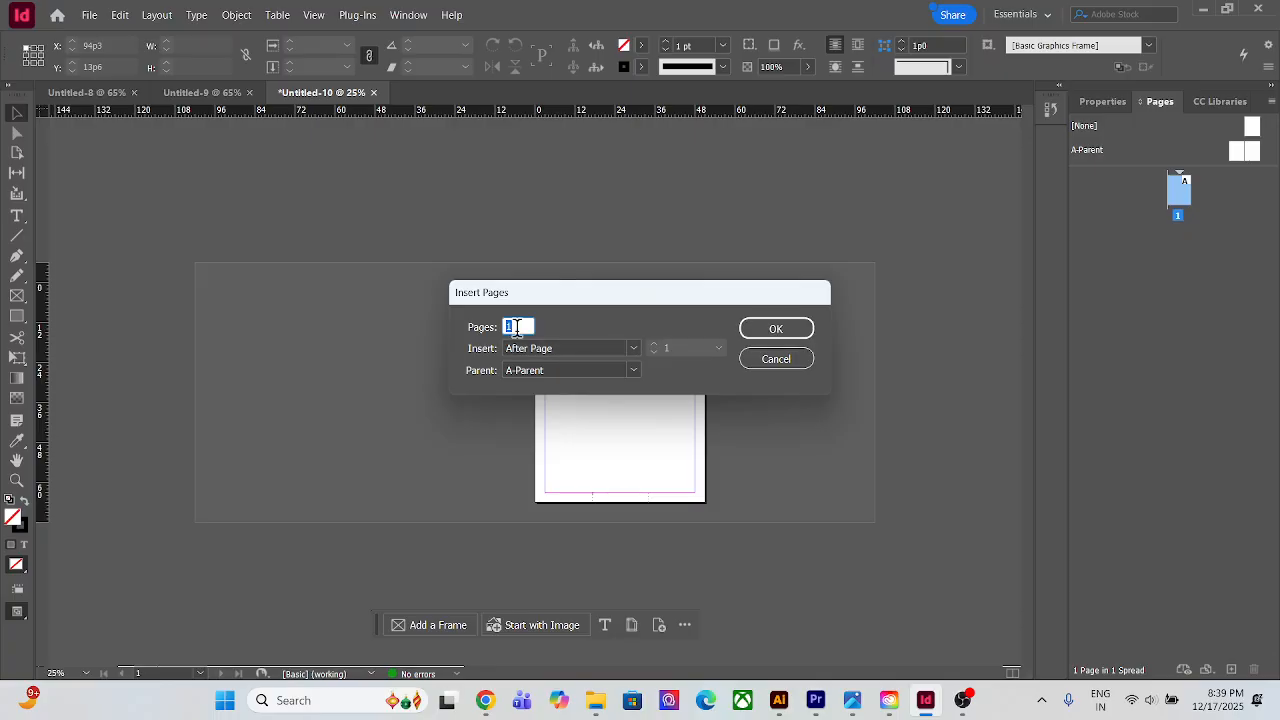
pyautogui.click(784, 330)
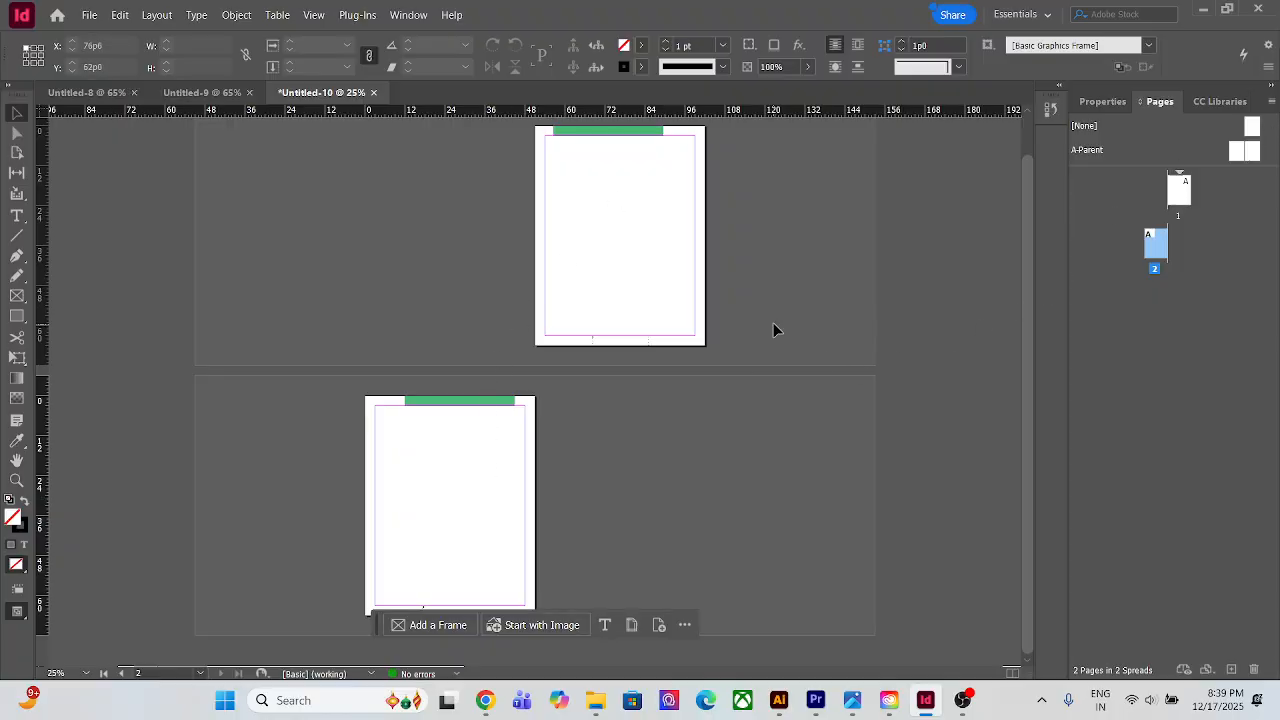
pyautogui.hotkey('ctrl', 'z')
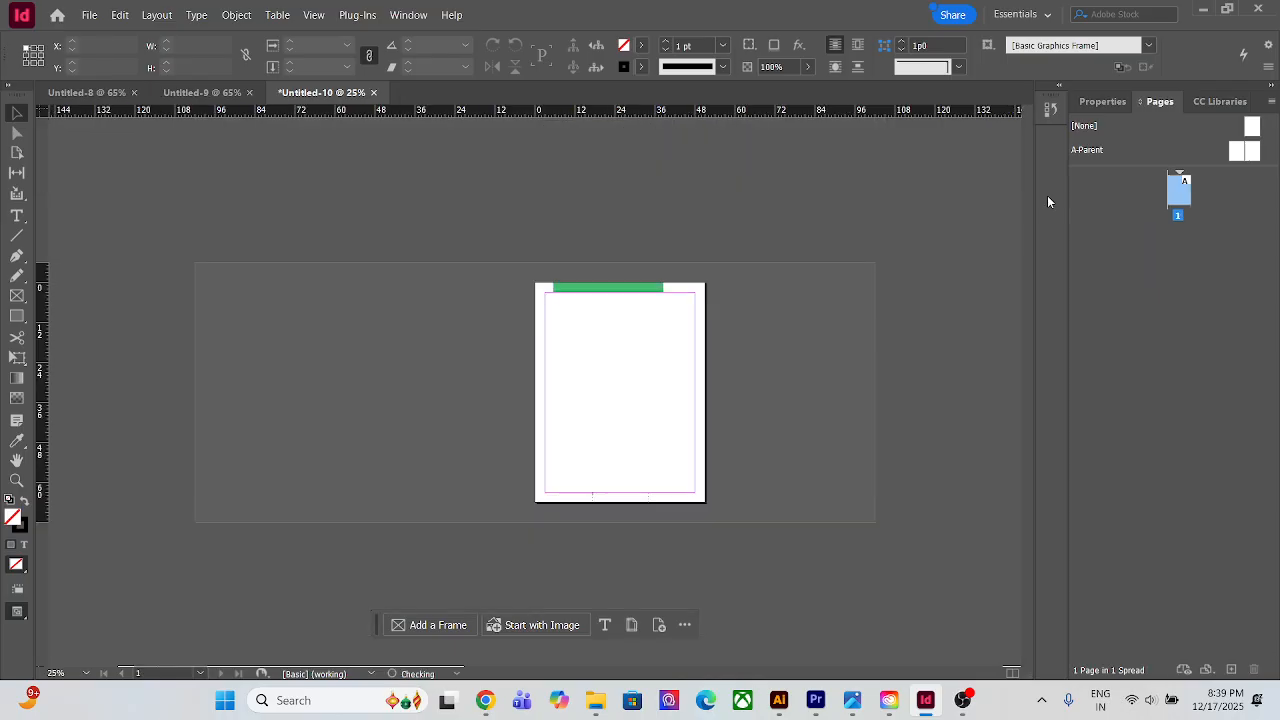
# Insert one page after page 1 with its parent set to [None]
pyautogui.rightClick(1177, 198)
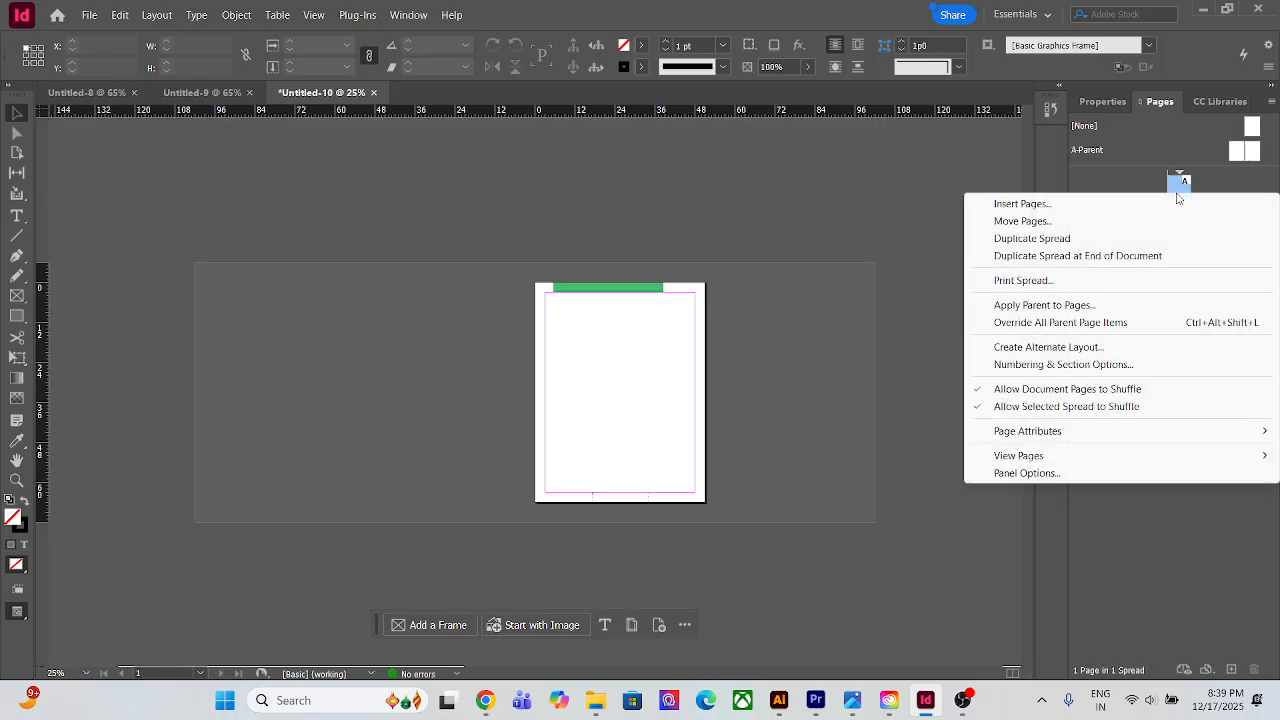
pyautogui.click(1008, 204)
pyautogui.click(553, 369)
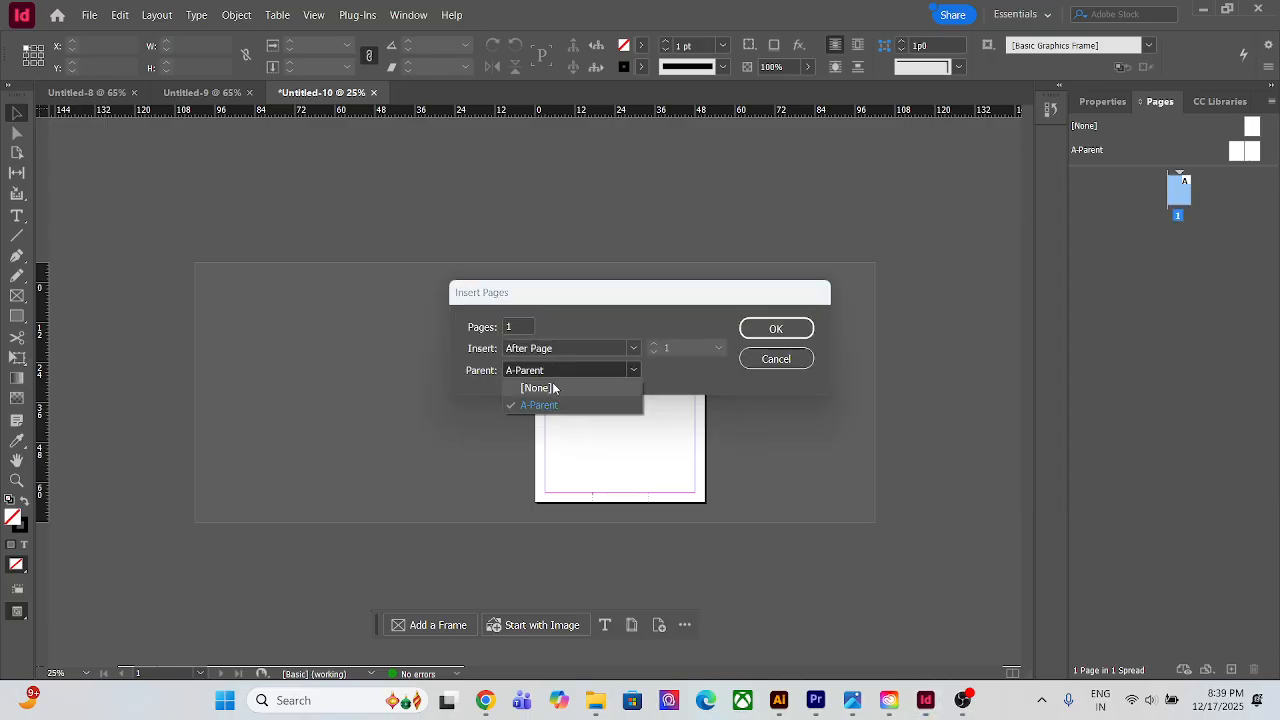
pyautogui.click(555, 387)
pyautogui.click(776, 329)
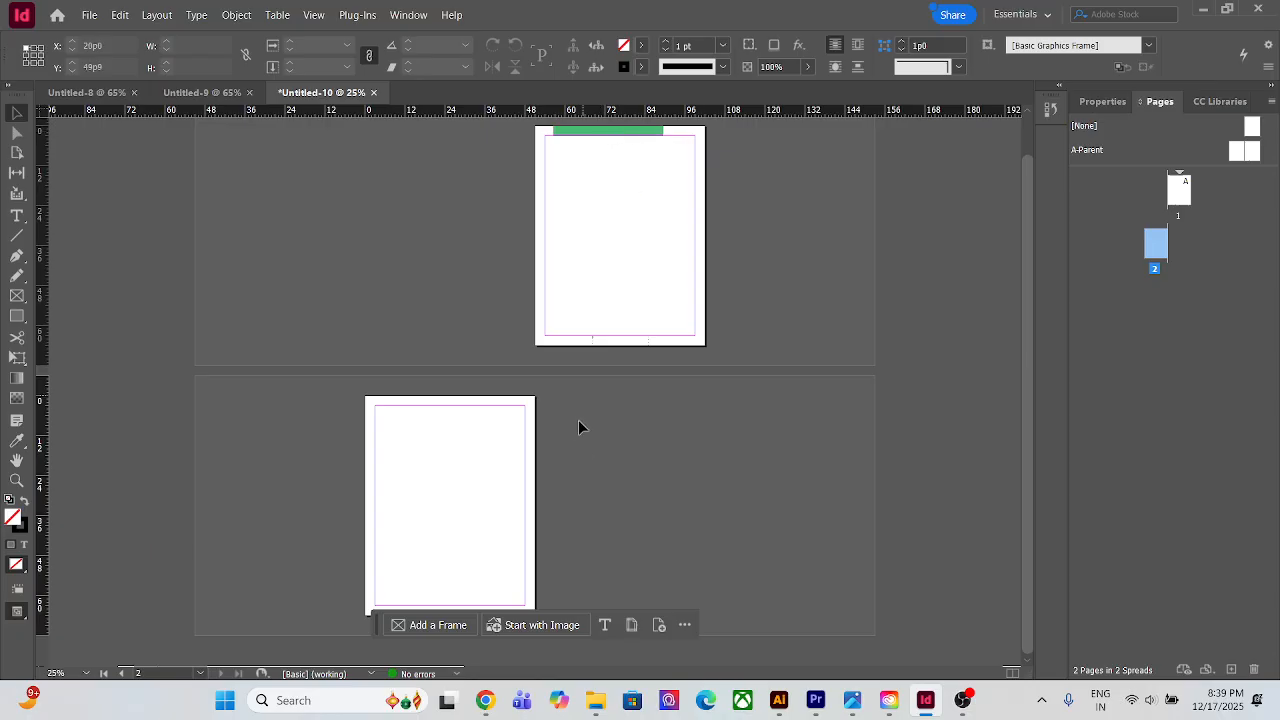
# Check the new page 2 against page 1 and draw a rectangle about 28p9 by 38p6 in the middle of page 2
pyautogui.scroll(2, 606, 332)
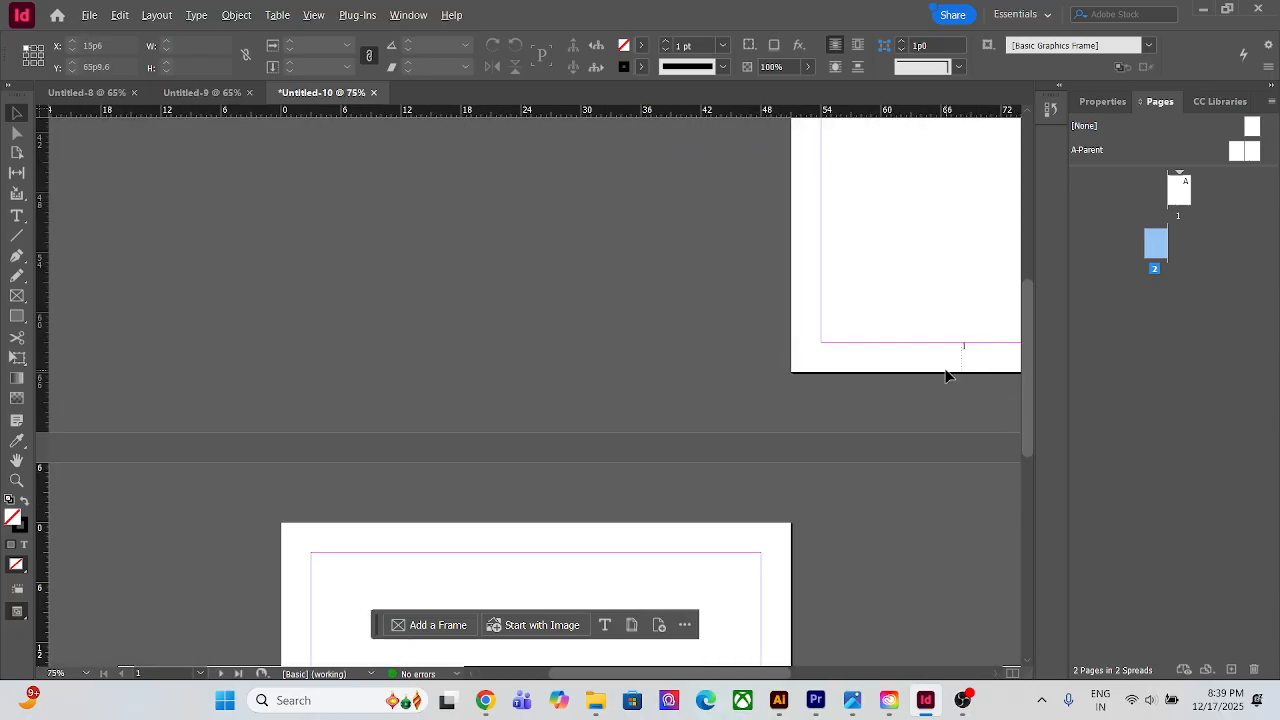
pyautogui.scroll(-2, 846, 379)
pyautogui.scroll(1, 494, 527)
pyautogui.moveTo(540, 509); pyautogui.dragTo(431, 334)
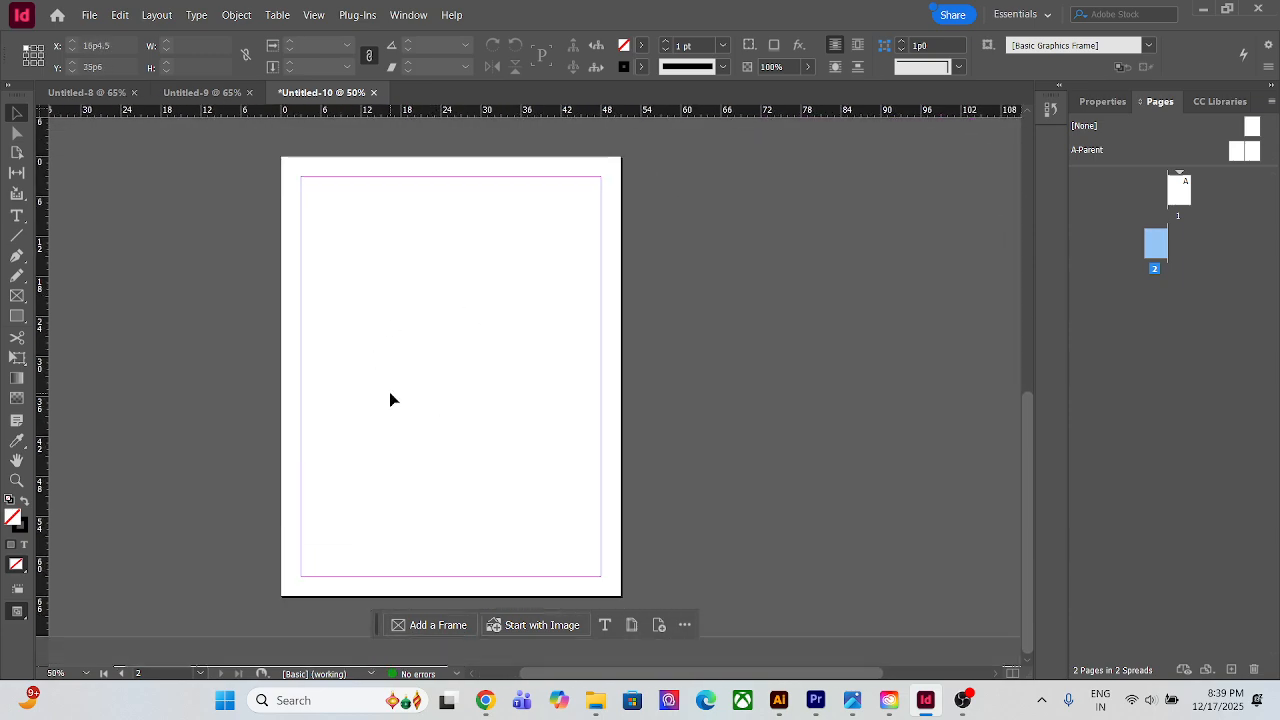
pyautogui.scroll(-1, 390, 400)
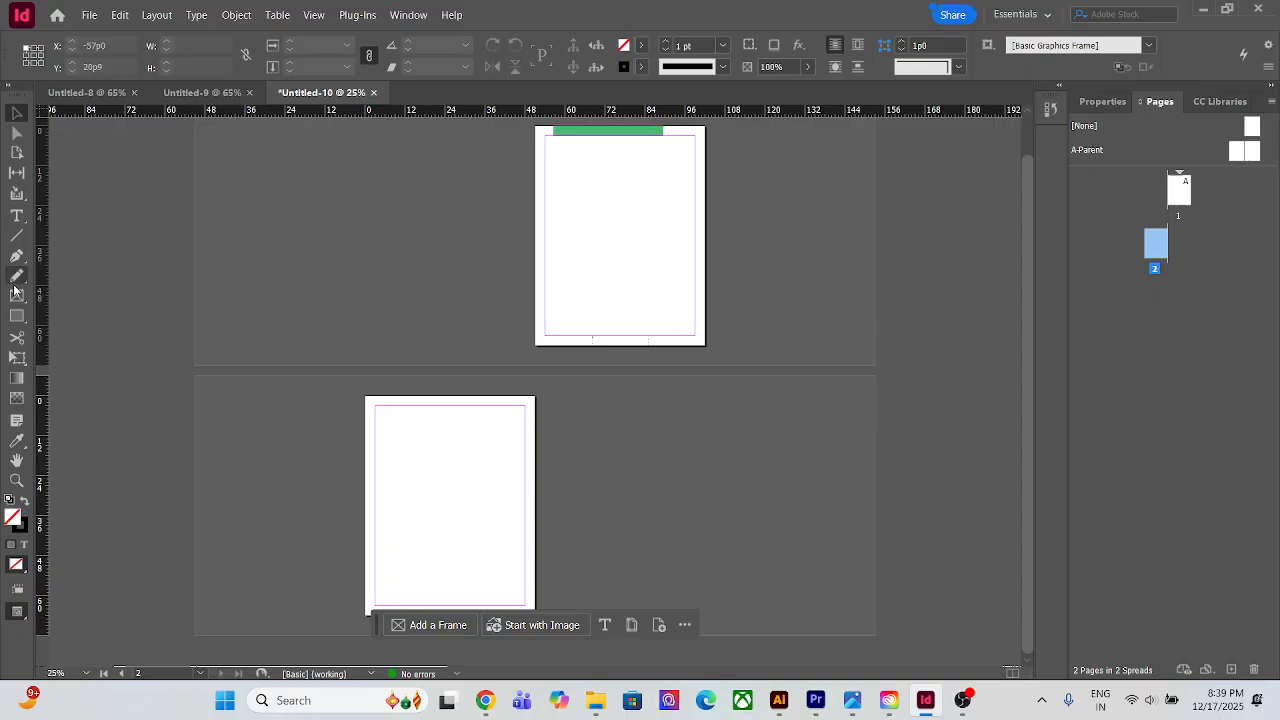
pyautogui.click(16, 318)
pyautogui.moveTo(403, 437); pyautogui.dragTo(499, 565)
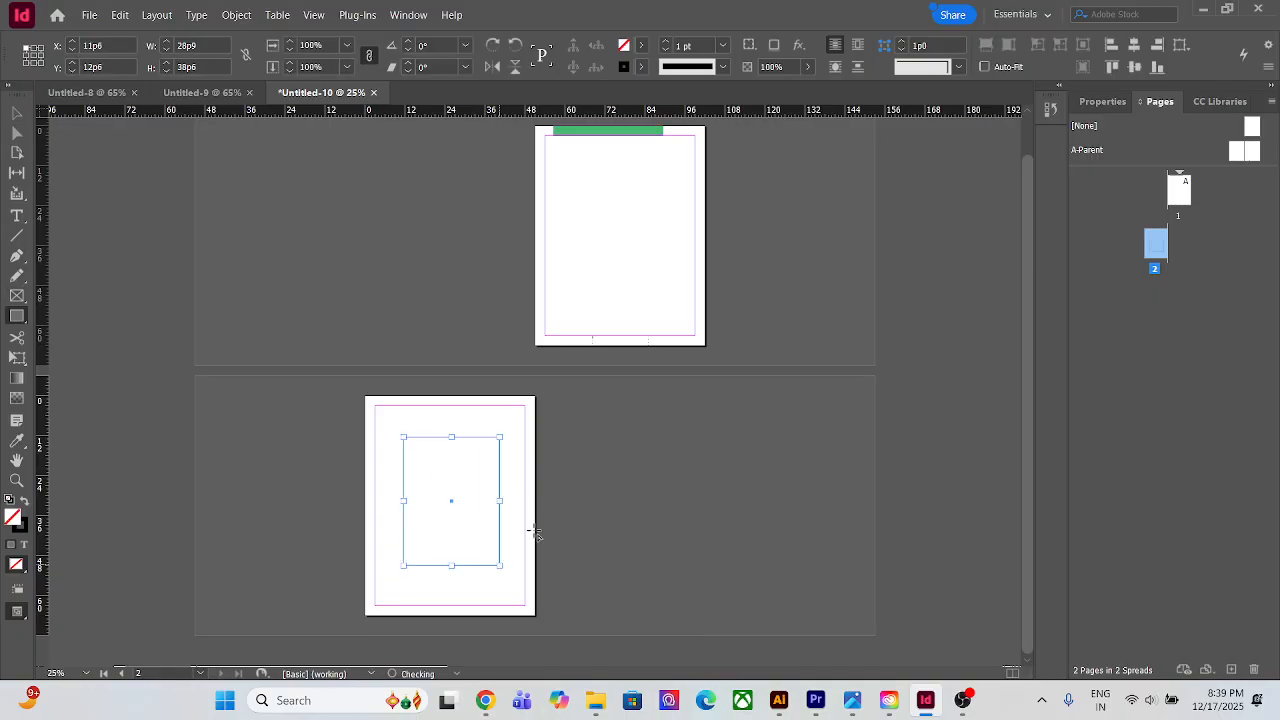
# Fill the rectangle on page 2 with a purple colour and deselect it
pyautogui.doubleClick(14, 518)
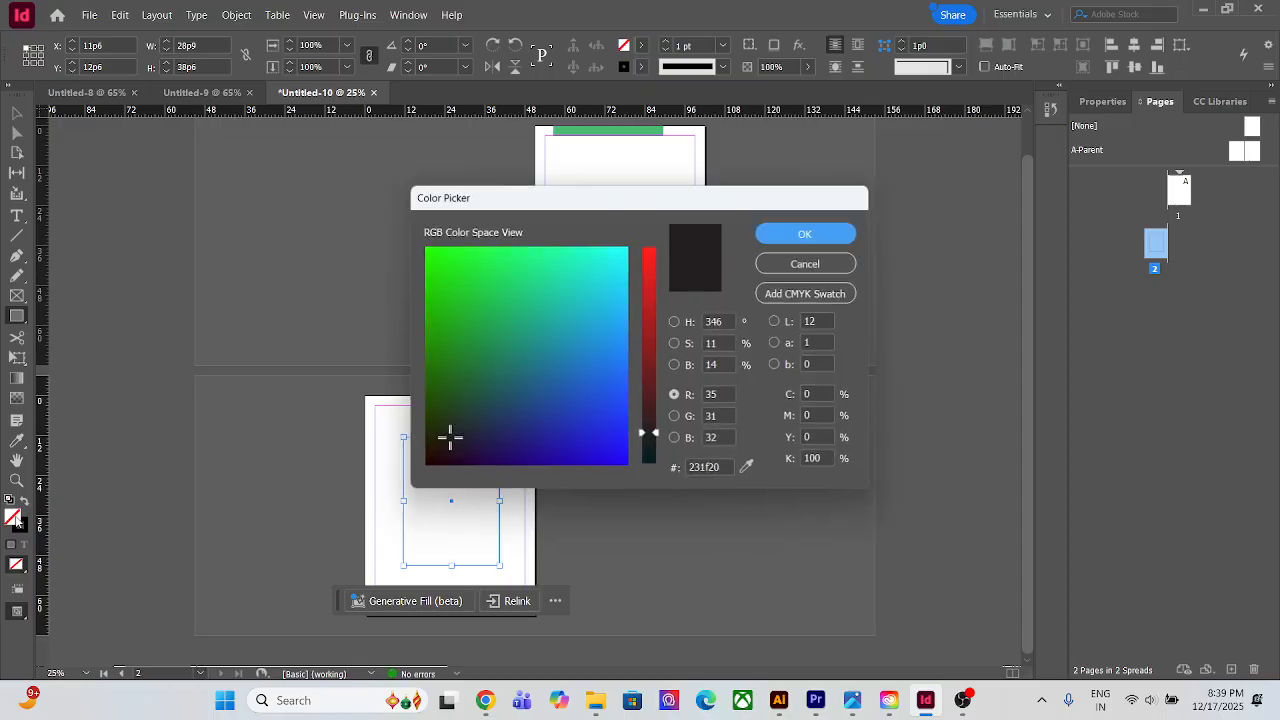
pyautogui.click(642, 360)
pyautogui.moveTo(557, 425); pyautogui.dragTo(627, 463)
pyautogui.click(805, 234)
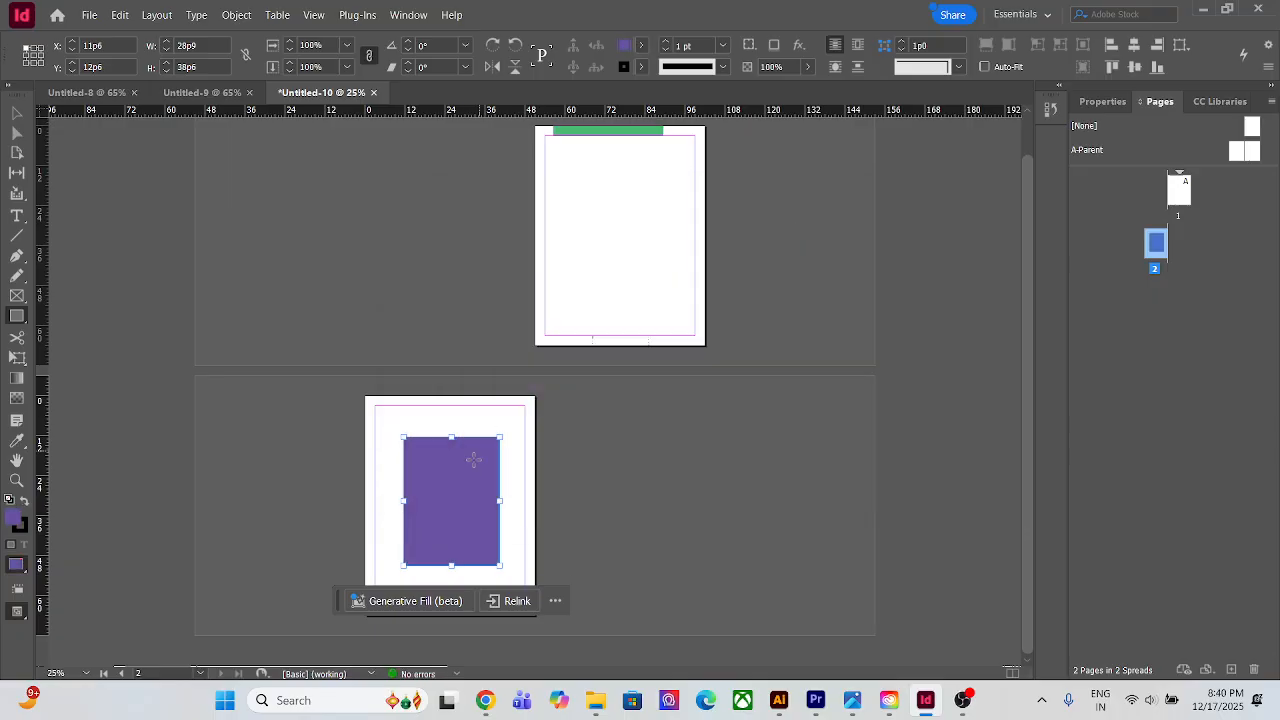
pyautogui.click(16, 112)
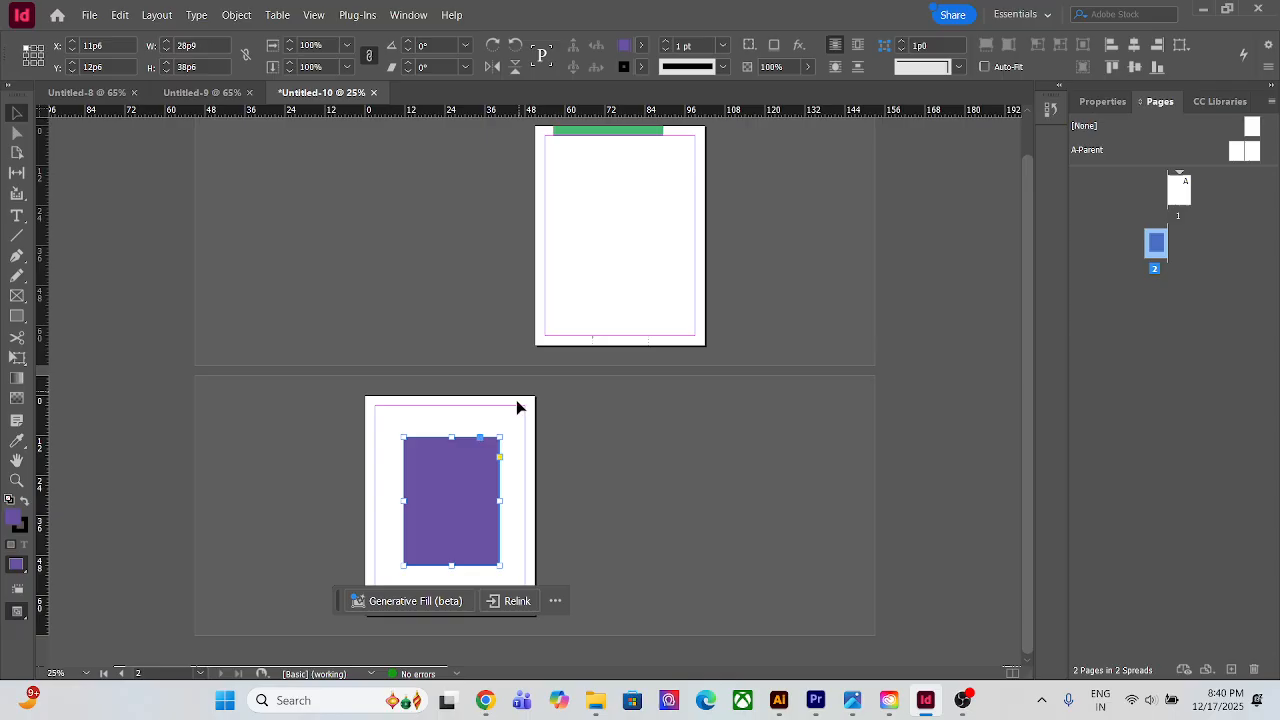
pyautogui.click(500, 497)
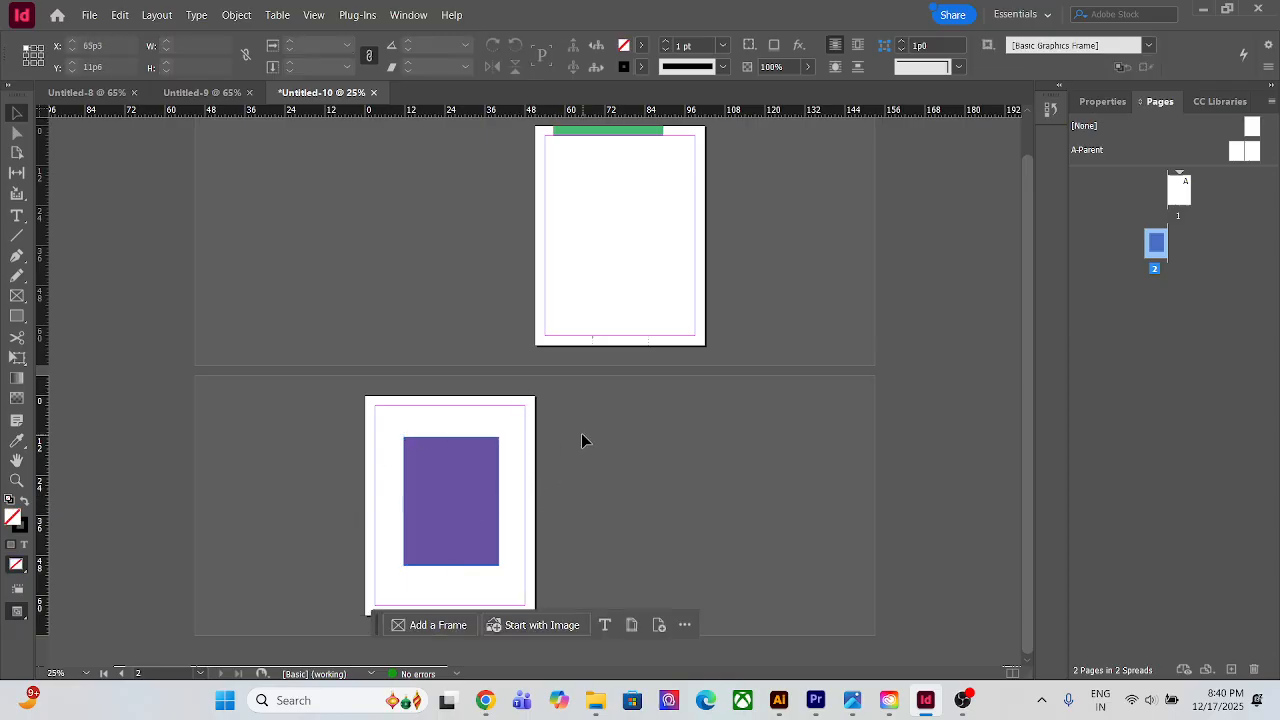
# Duplicate the spread containing page 2, including its purple rectangle
pyautogui.rightClick(1158, 252)
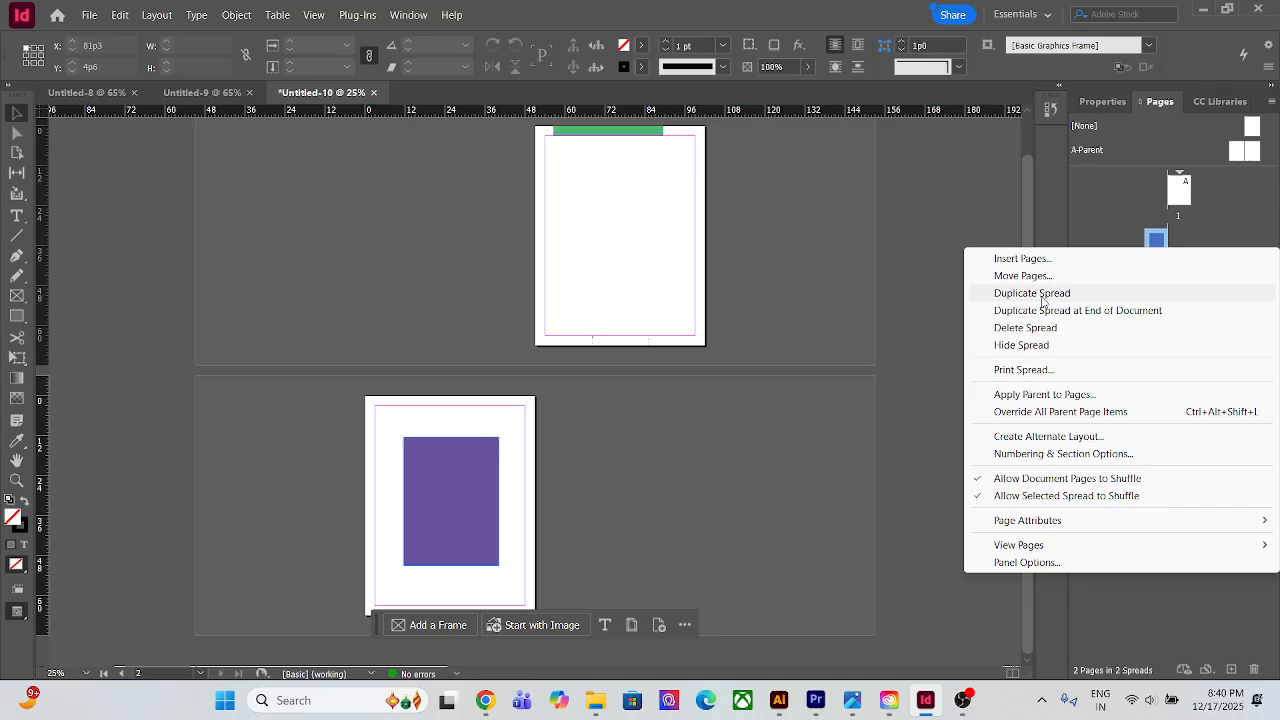
pyautogui.click(1041, 294)
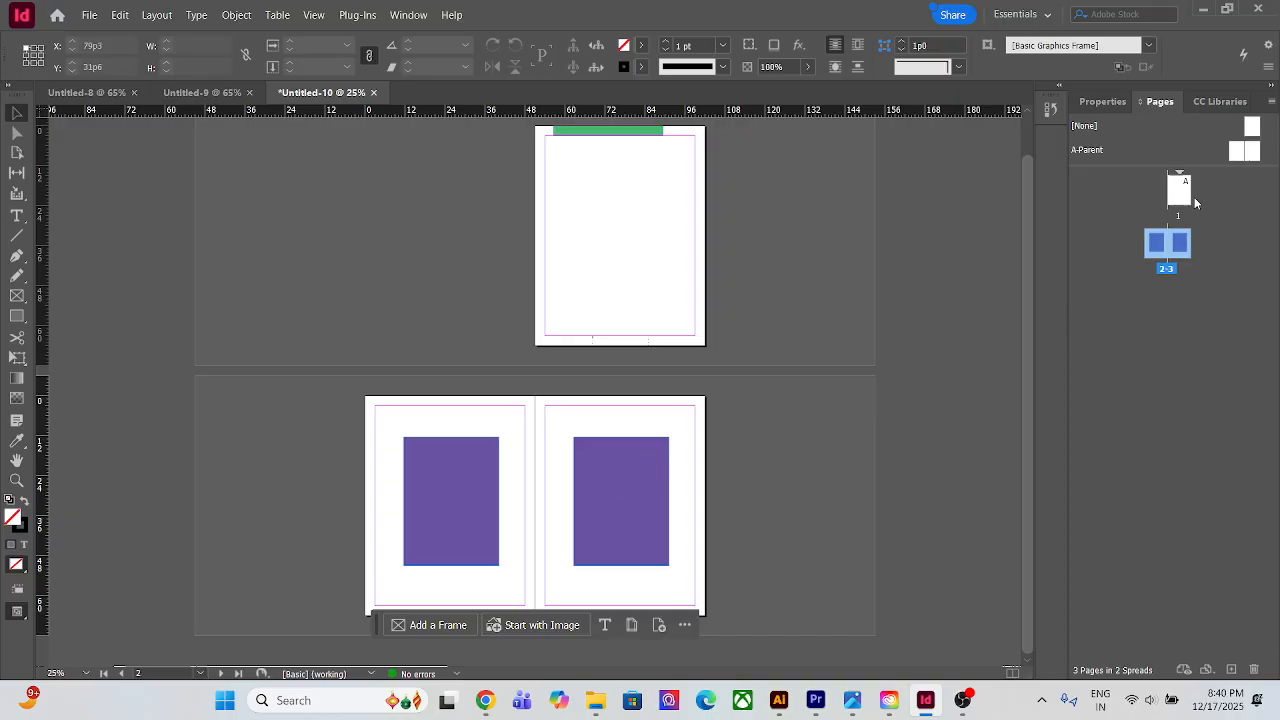
pyautogui.rightClick(1183, 244)
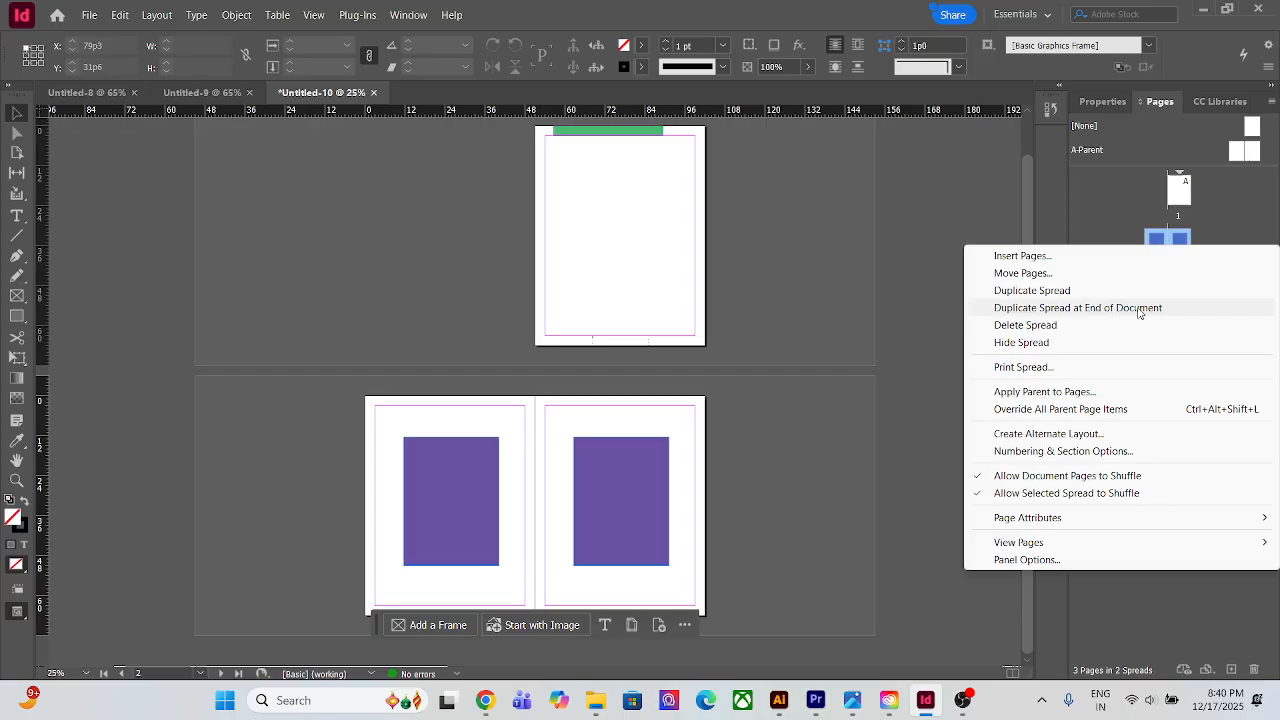
pyautogui.click(610, 516)
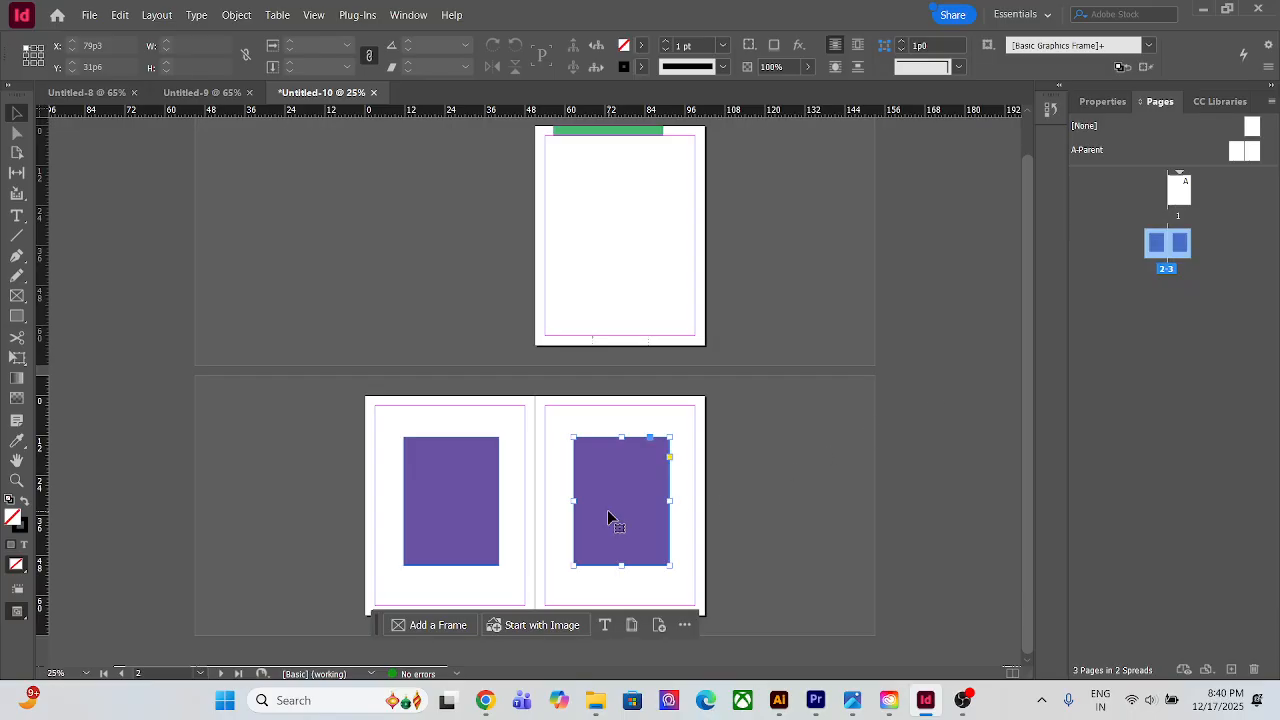
# Duplicate page 3 at the end of the document
pyautogui.click(1183, 247)
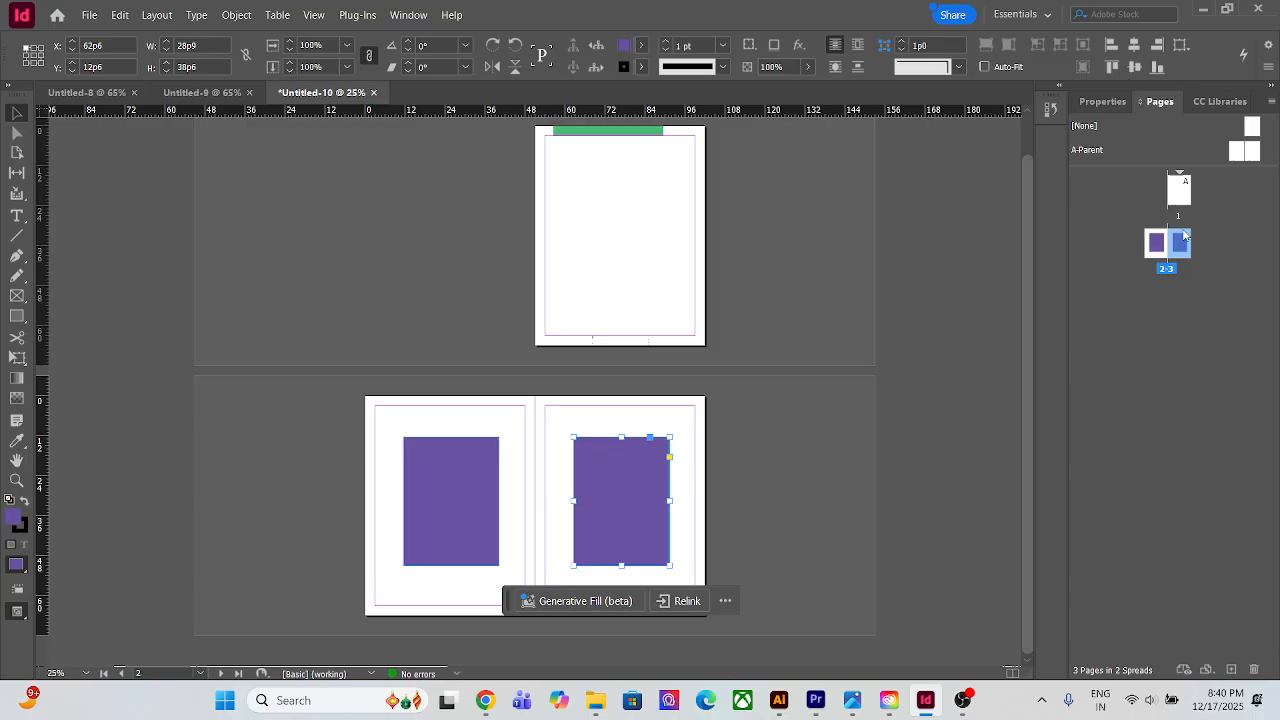
pyautogui.rightClick(1183, 231)
pyautogui.click(1131, 299)
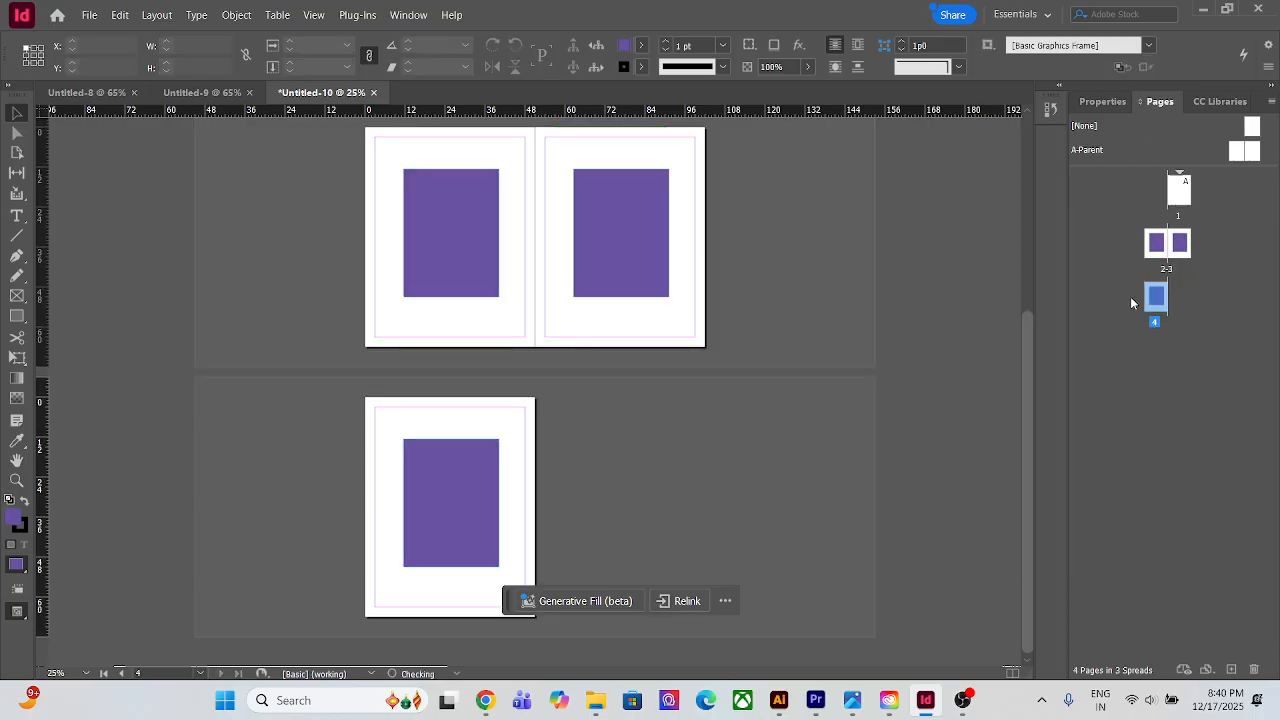
# Review the page commands available for pages 3 and 4, and look over all the spreads in the document
pyautogui.click(1180, 243)
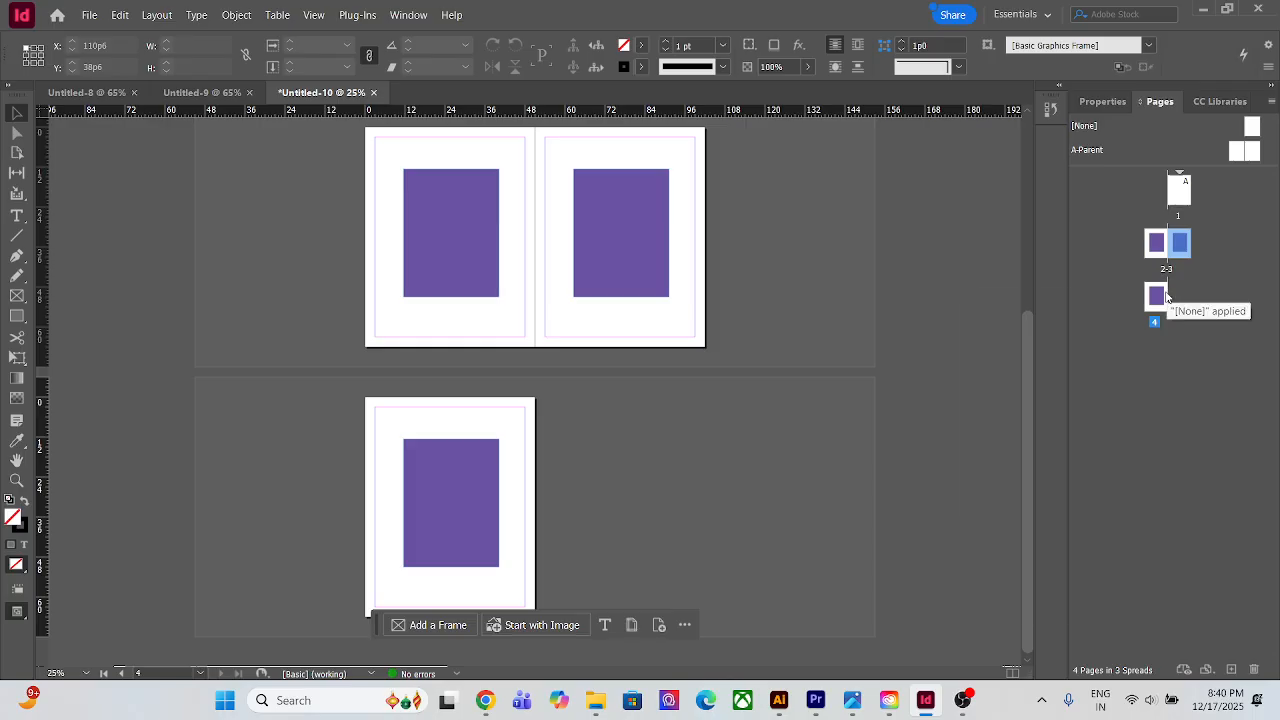
pyautogui.rightClick(1166, 296)
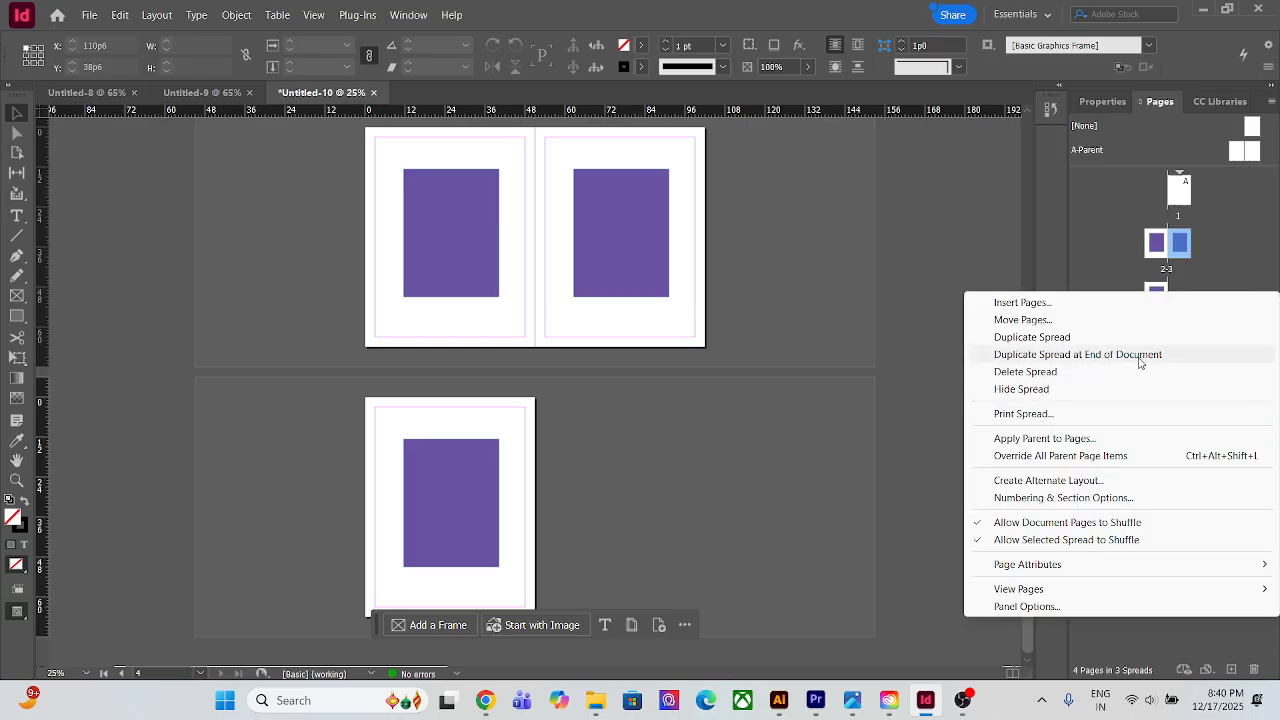
pyautogui.click(586, 468)
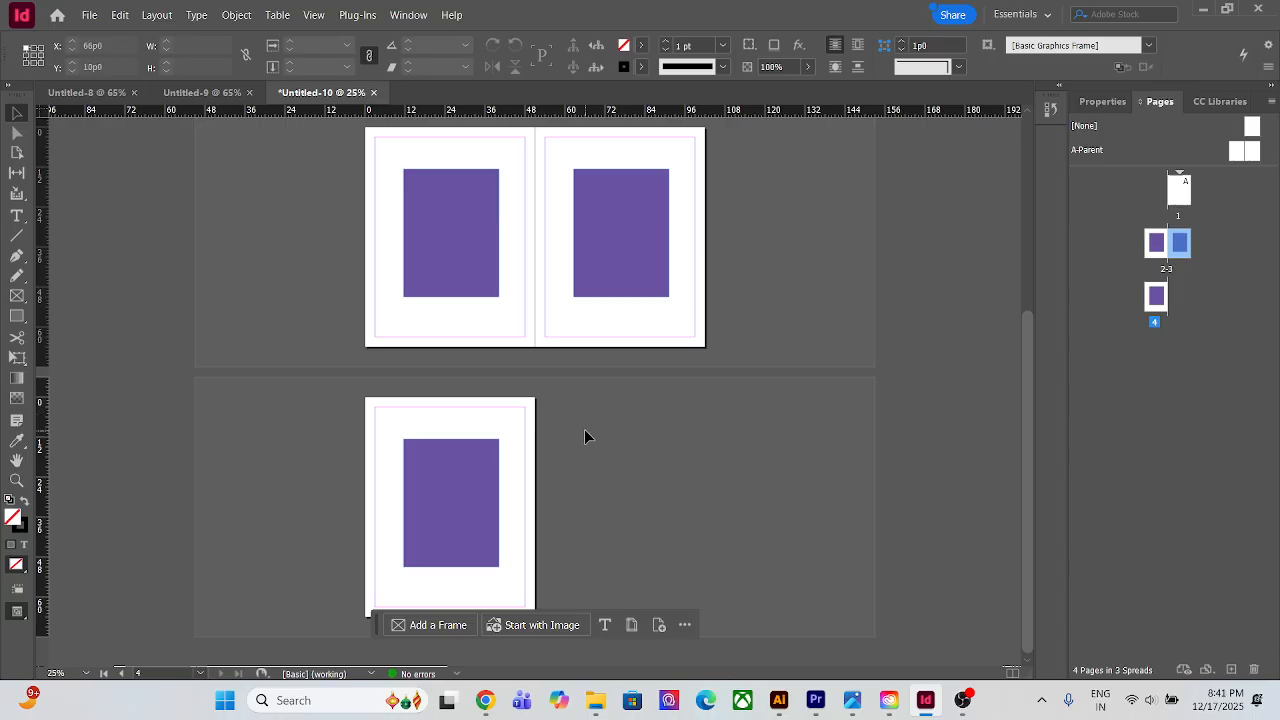
pyautogui.scroll(-1, 584, 438)
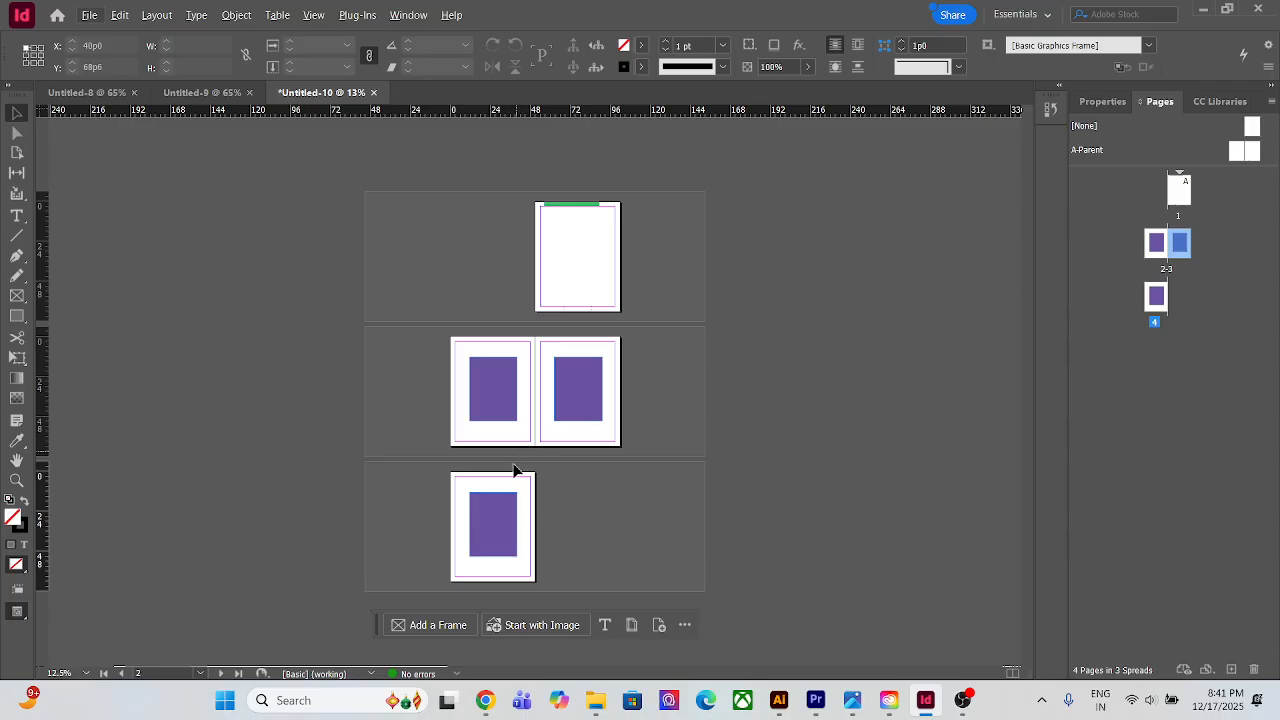
pyautogui.hotkey('ctrl', '=')
pyautogui.scroll(-3, 607, 456)
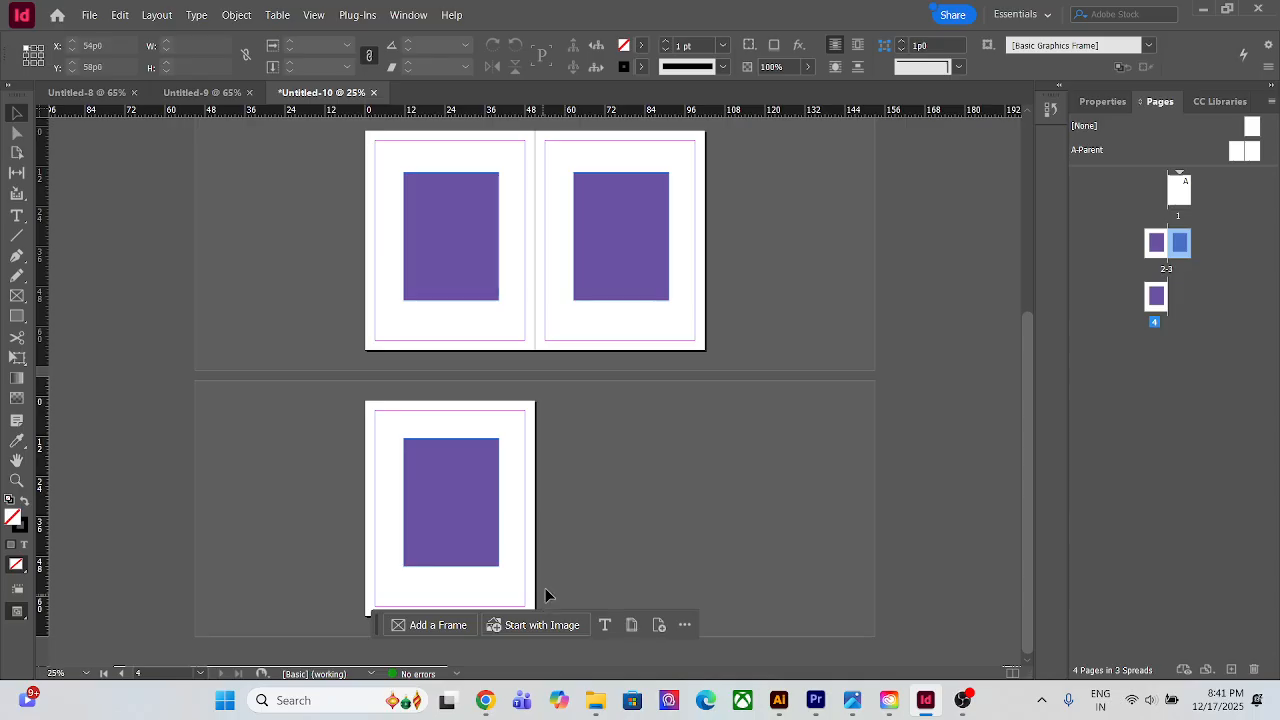
pyautogui.rightClick(1186, 255)
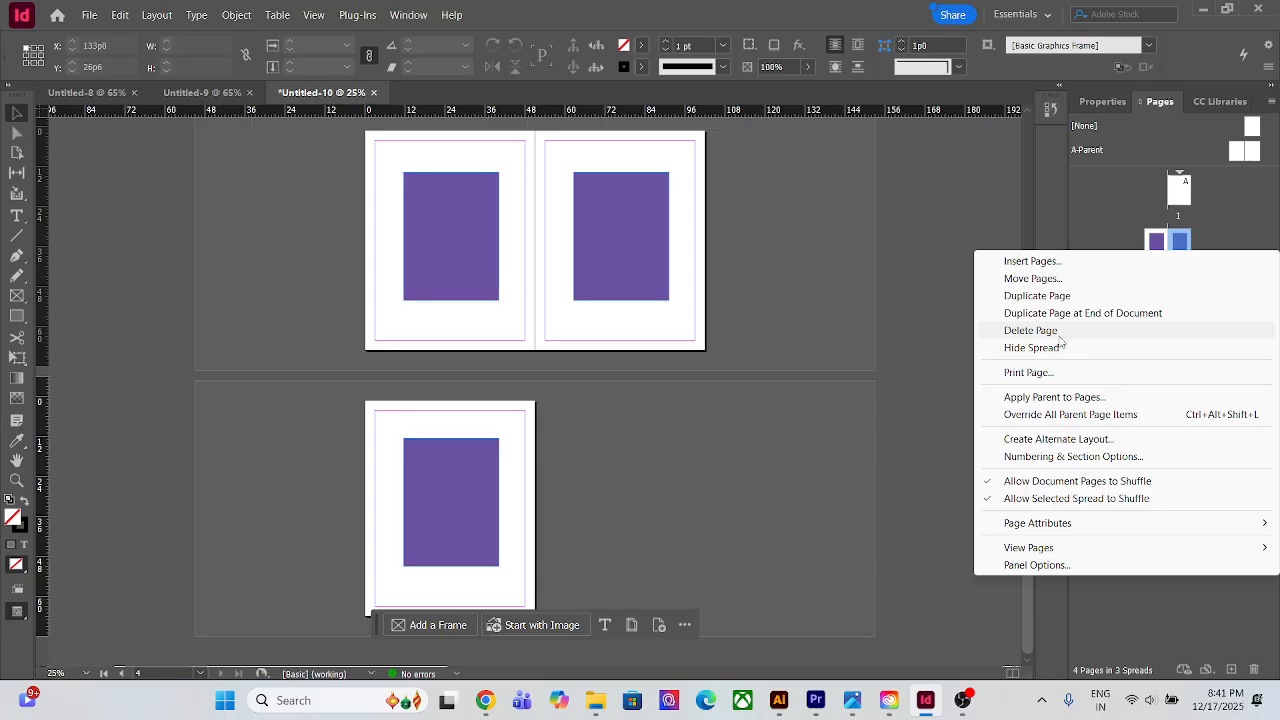
pyautogui.click(929, 342)
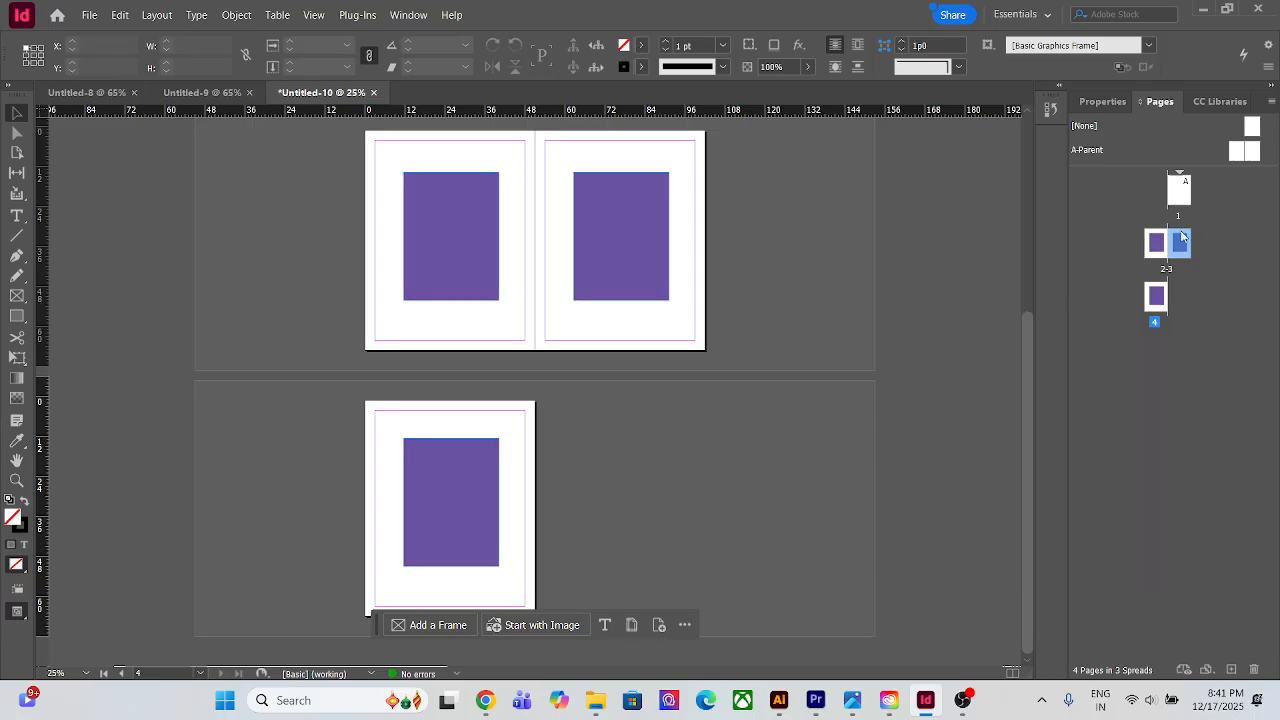
# Delete page 4 together with the objects on it
pyautogui.rightClick(1154, 294)
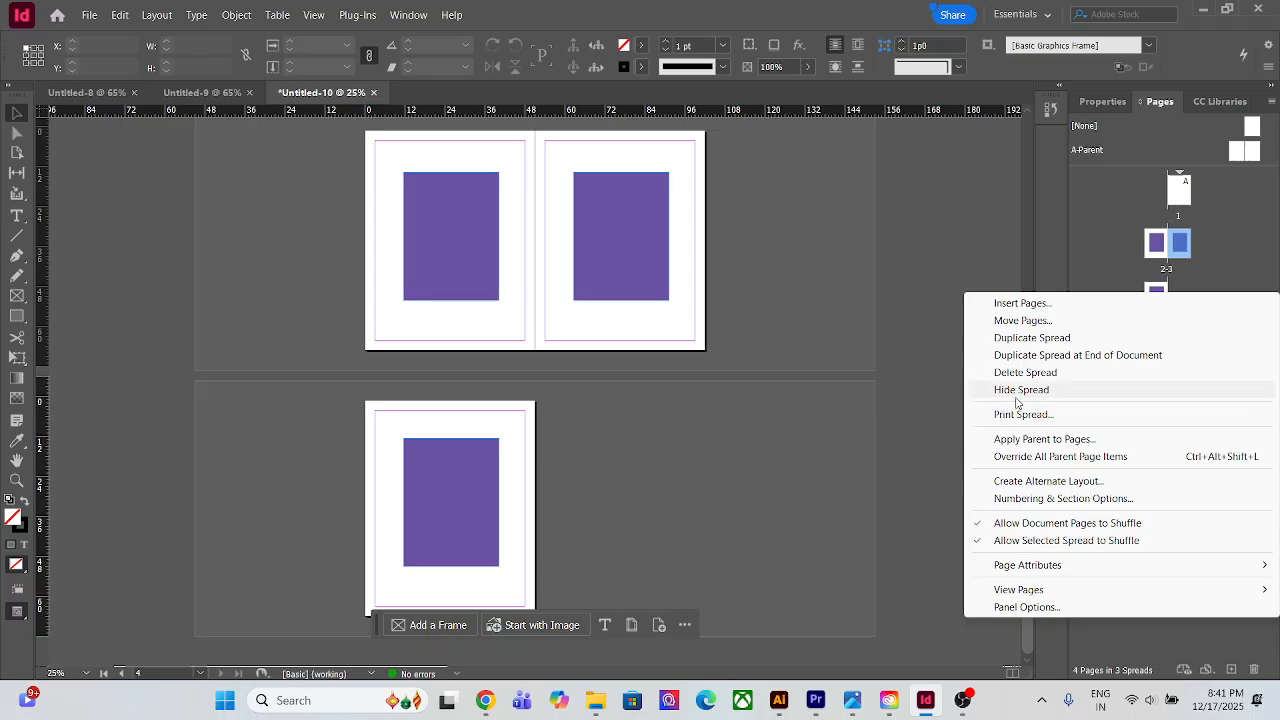
pyautogui.click(1048, 372)
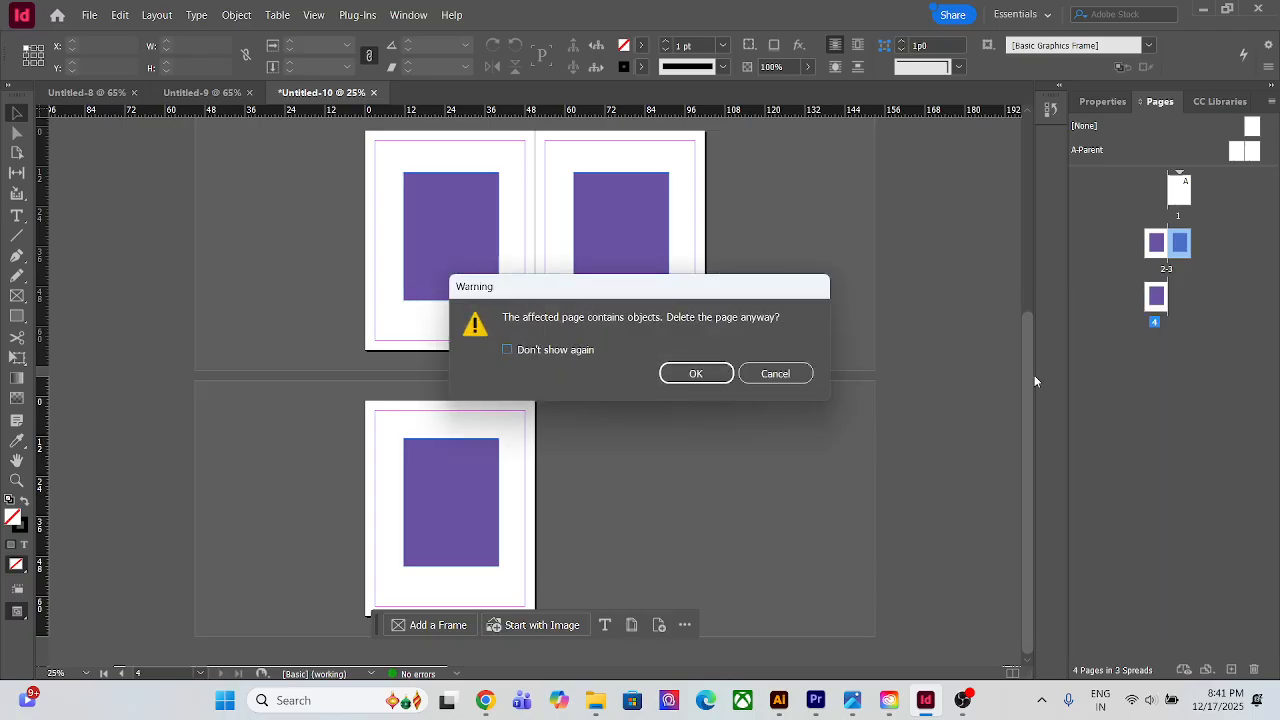
pyautogui.click(696, 374)
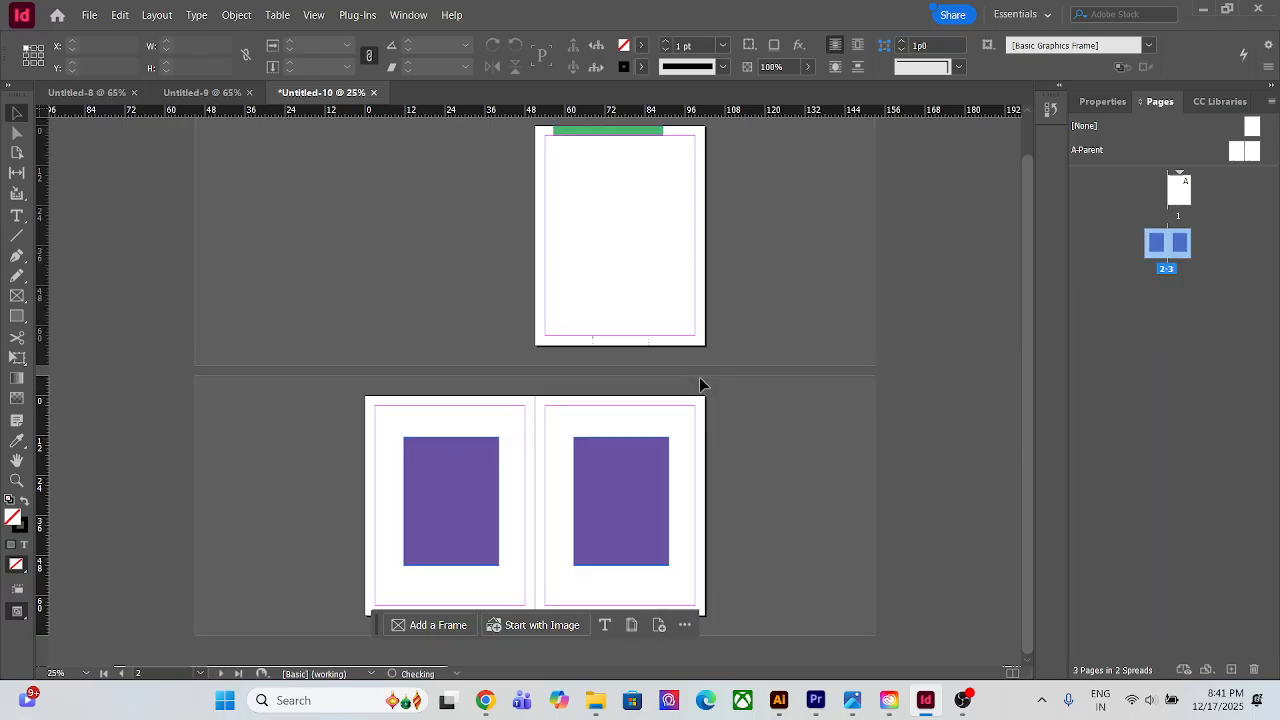
# Hide the spread of pages 2-3, and unhide it again
pyautogui.rightClick(1188, 250)
pyautogui.click(1219, 218)
pyautogui.rightClick(1188, 241)
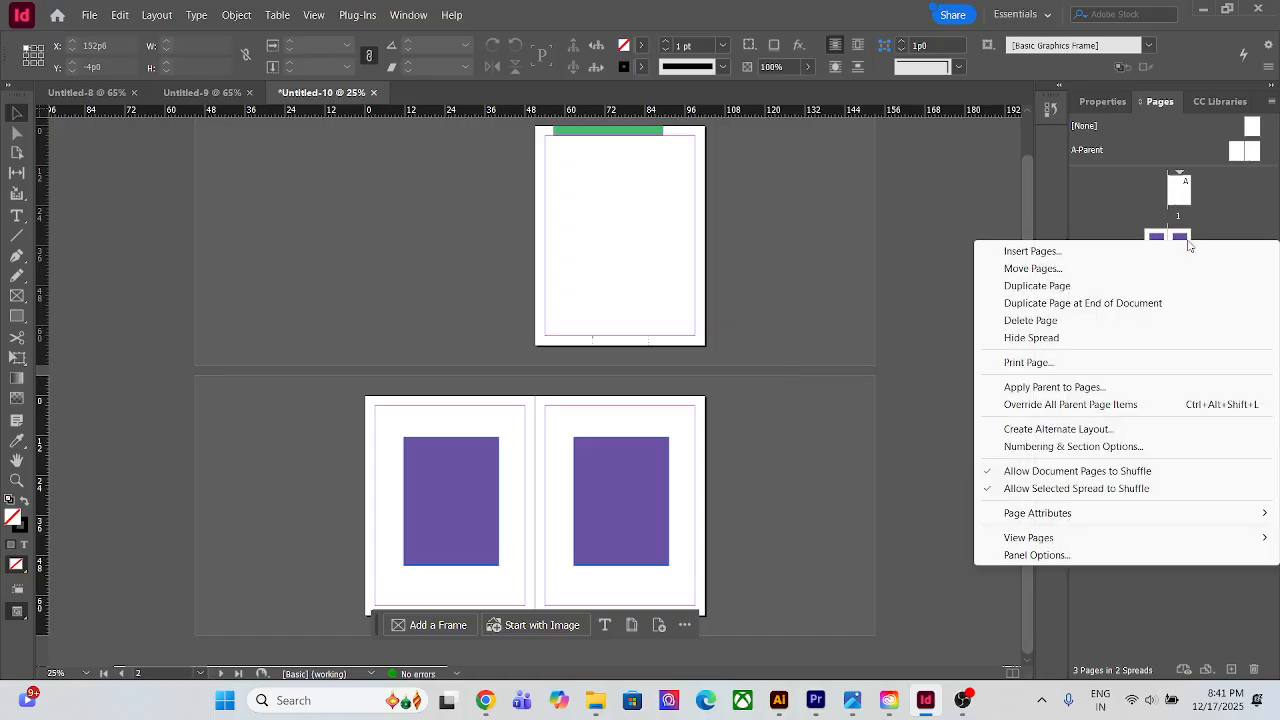
pyautogui.click(1068, 340)
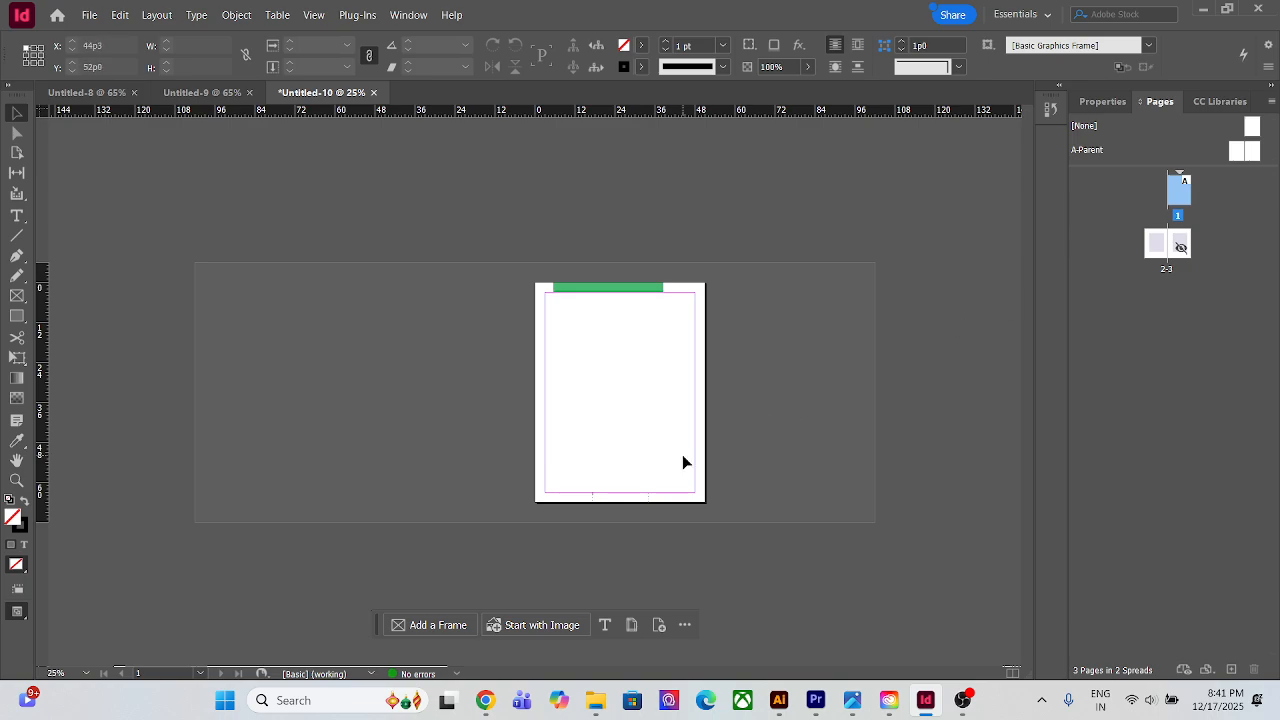
pyautogui.rightClick(1188, 251)
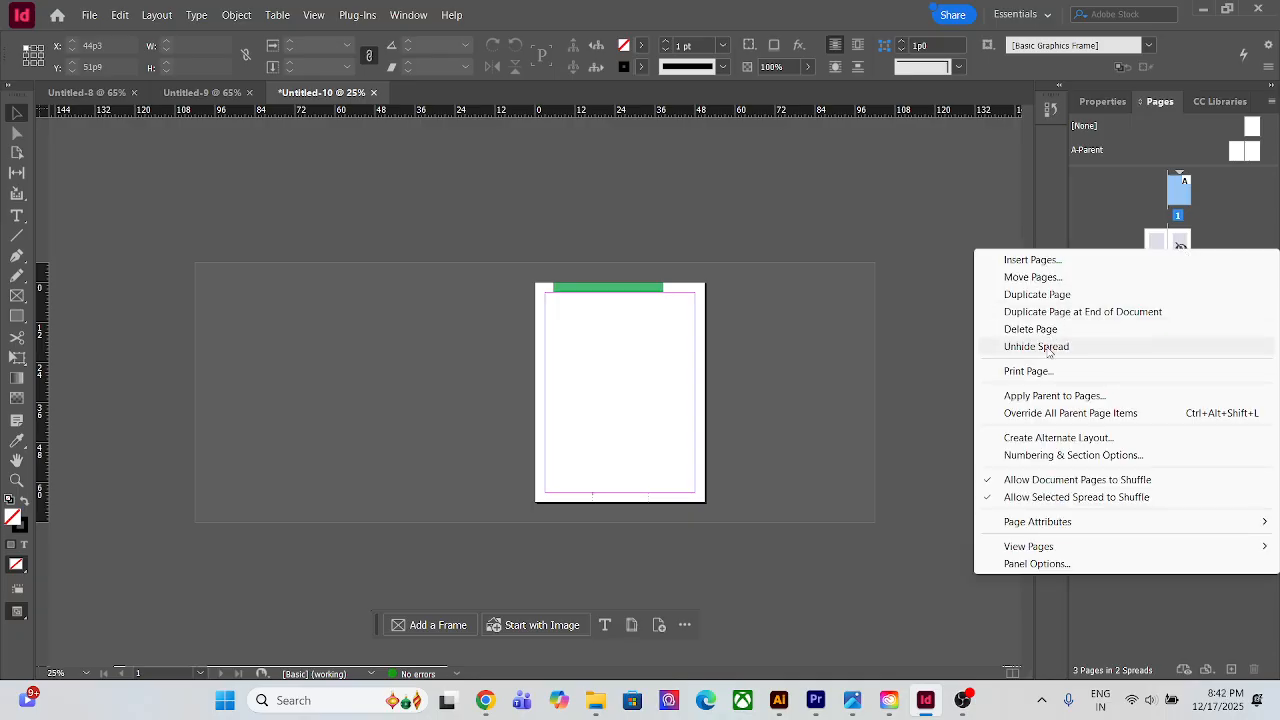
pyautogui.click(1048, 351)
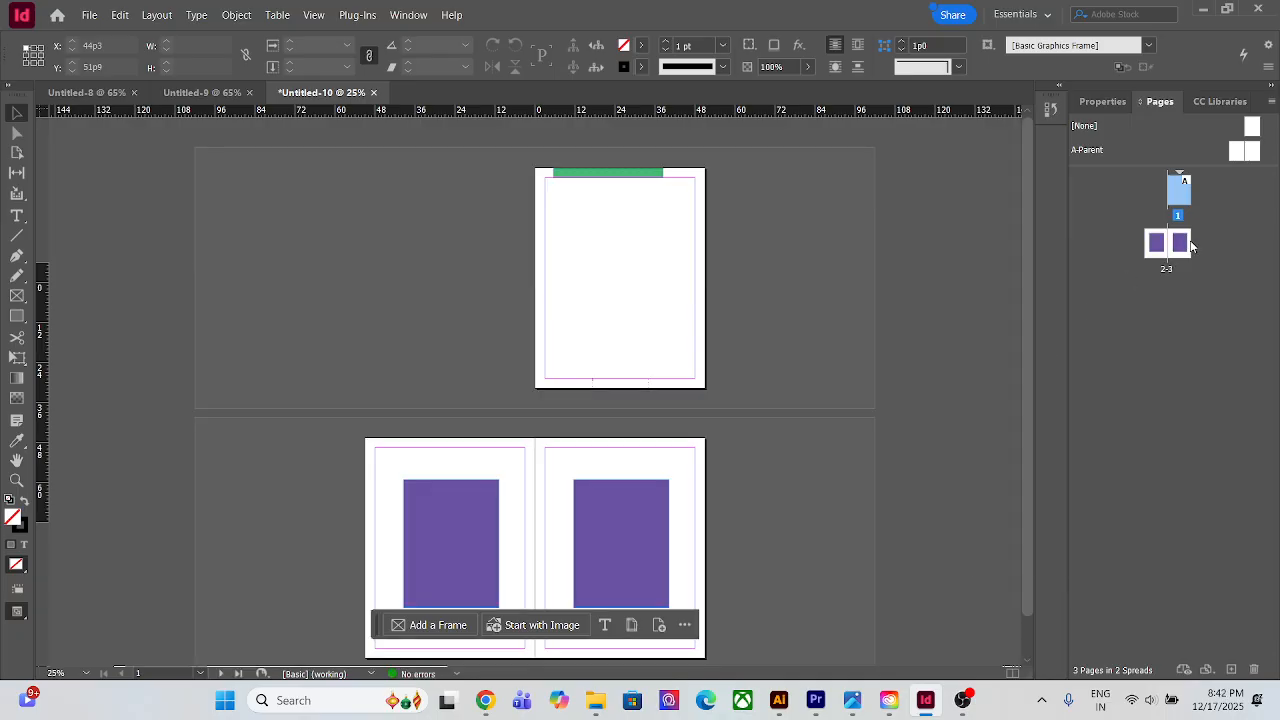
pyautogui.rightClick(1192, 246)
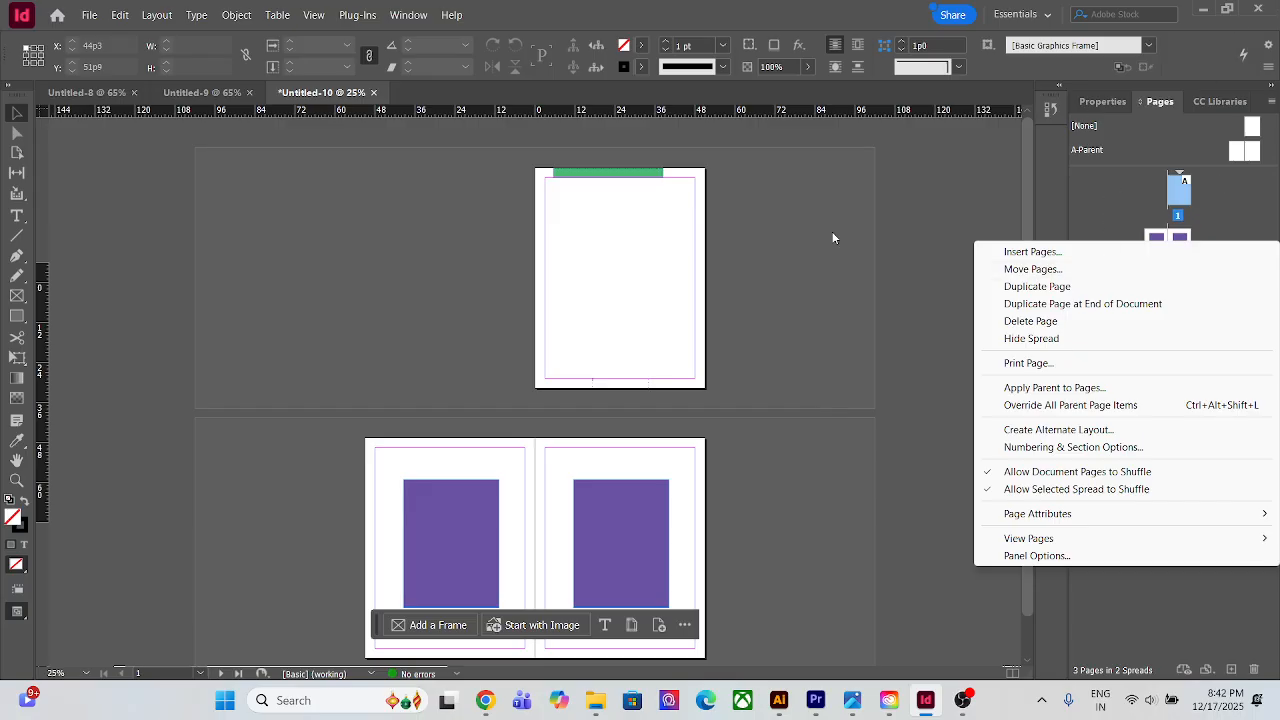
pyautogui.click(779, 400)
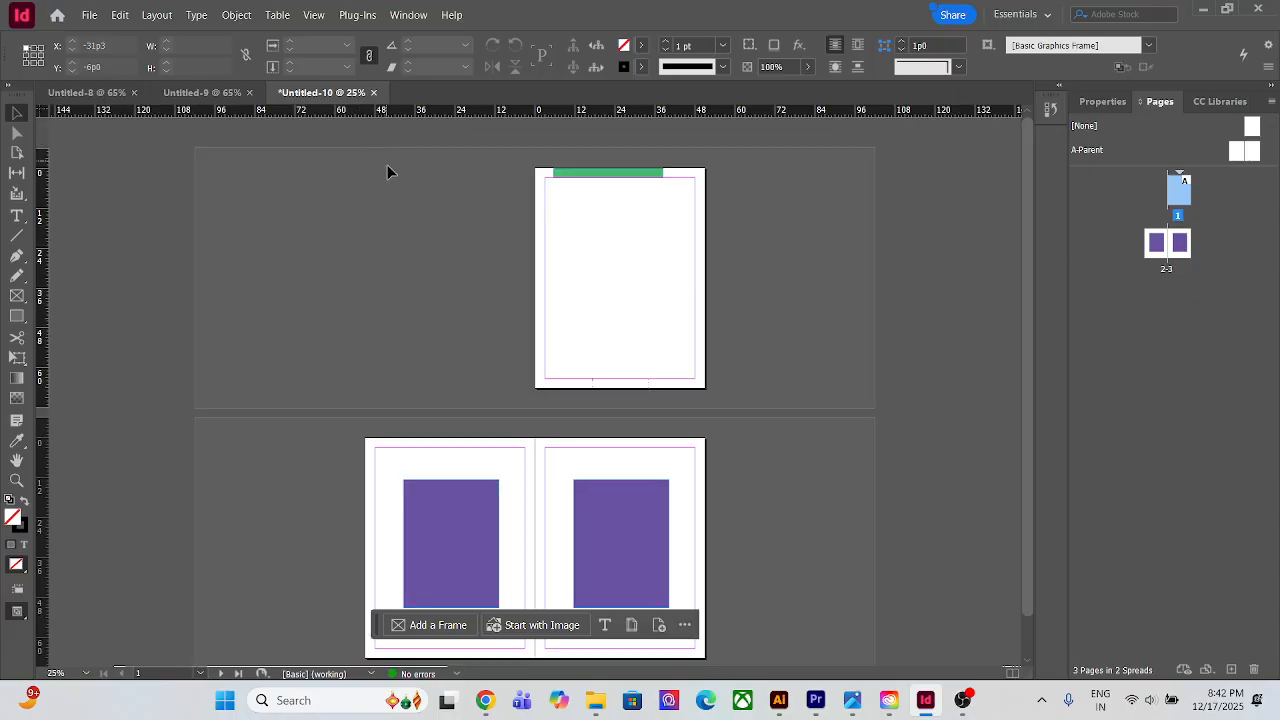
# Place a horizontal ruler guide at about 31p6 across page 1's spread, and remove it again
pyautogui.moveTo(410, 112); pyautogui.dragTo(423, 273)
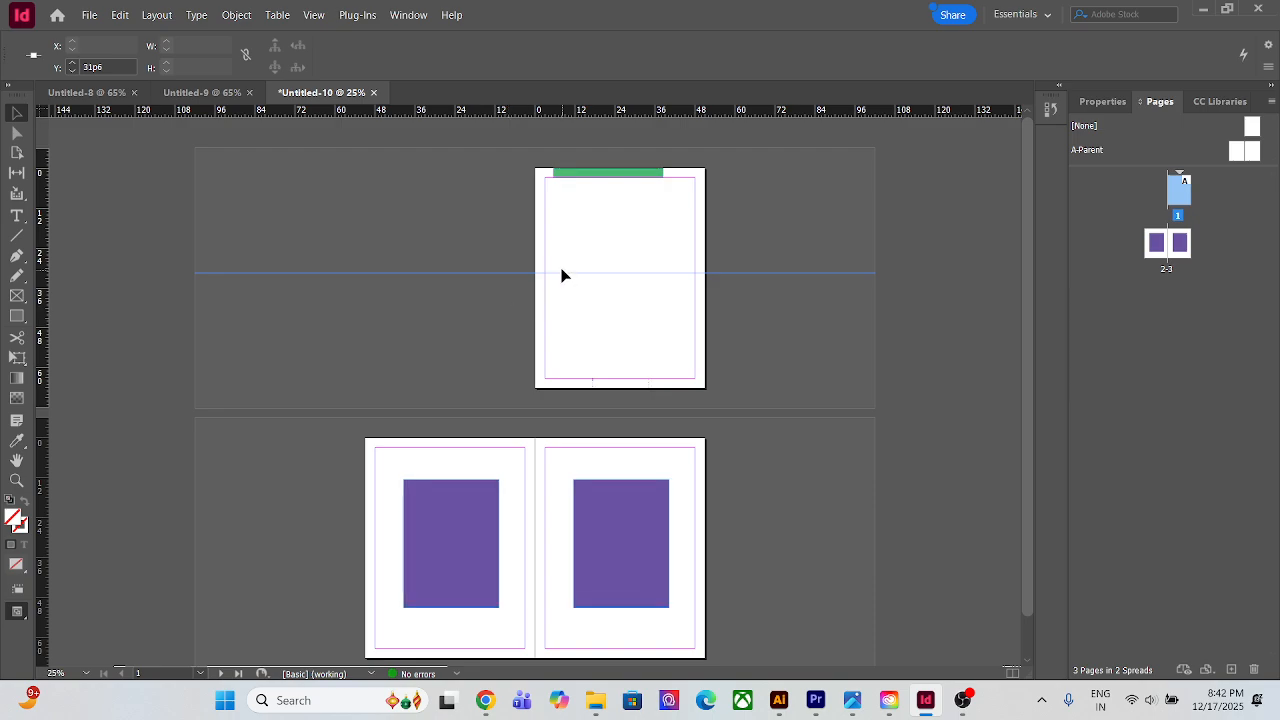
pyautogui.click(388, 272)
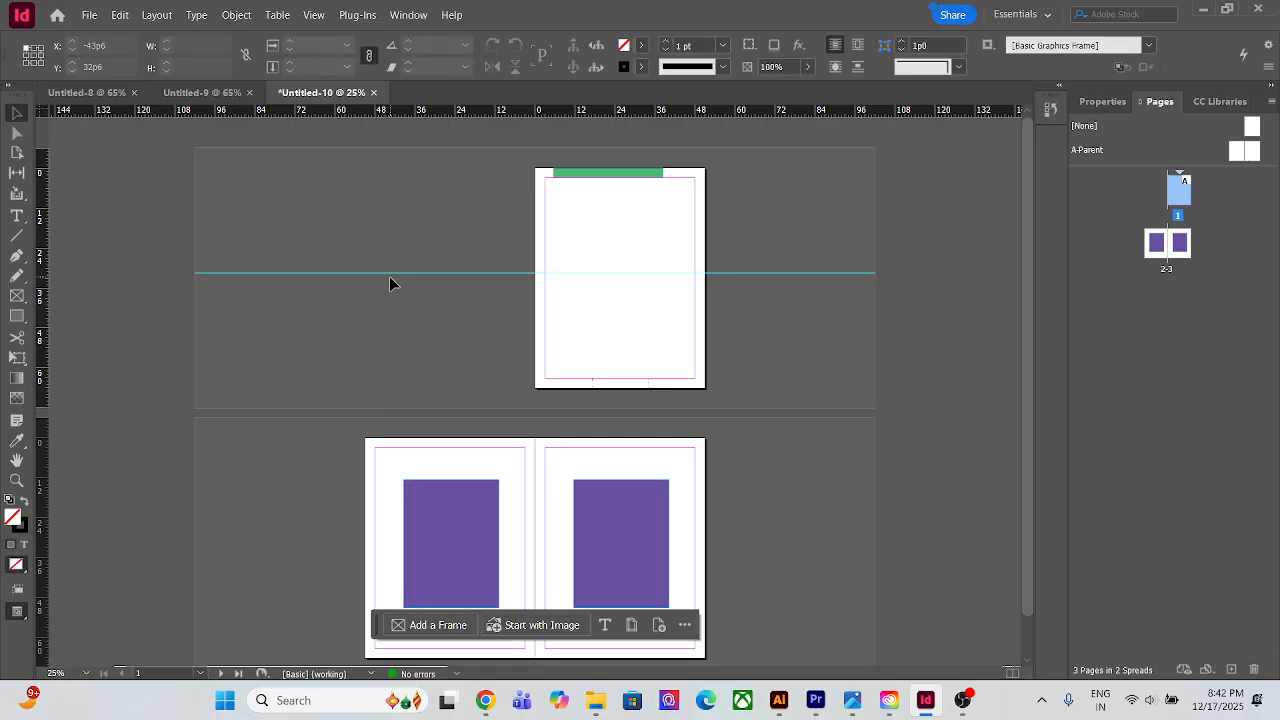
pyautogui.moveTo(390, 272); pyautogui.dragTo(402, 111)
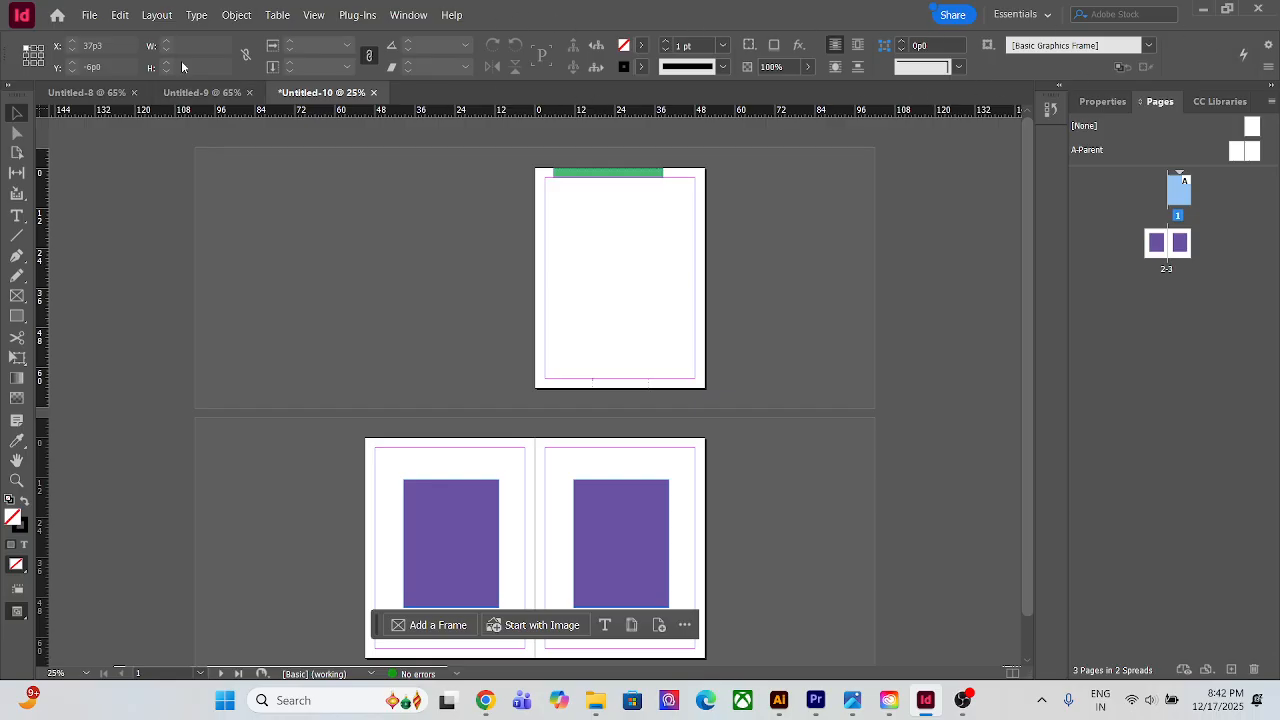
pyautogui.click(194, 15)
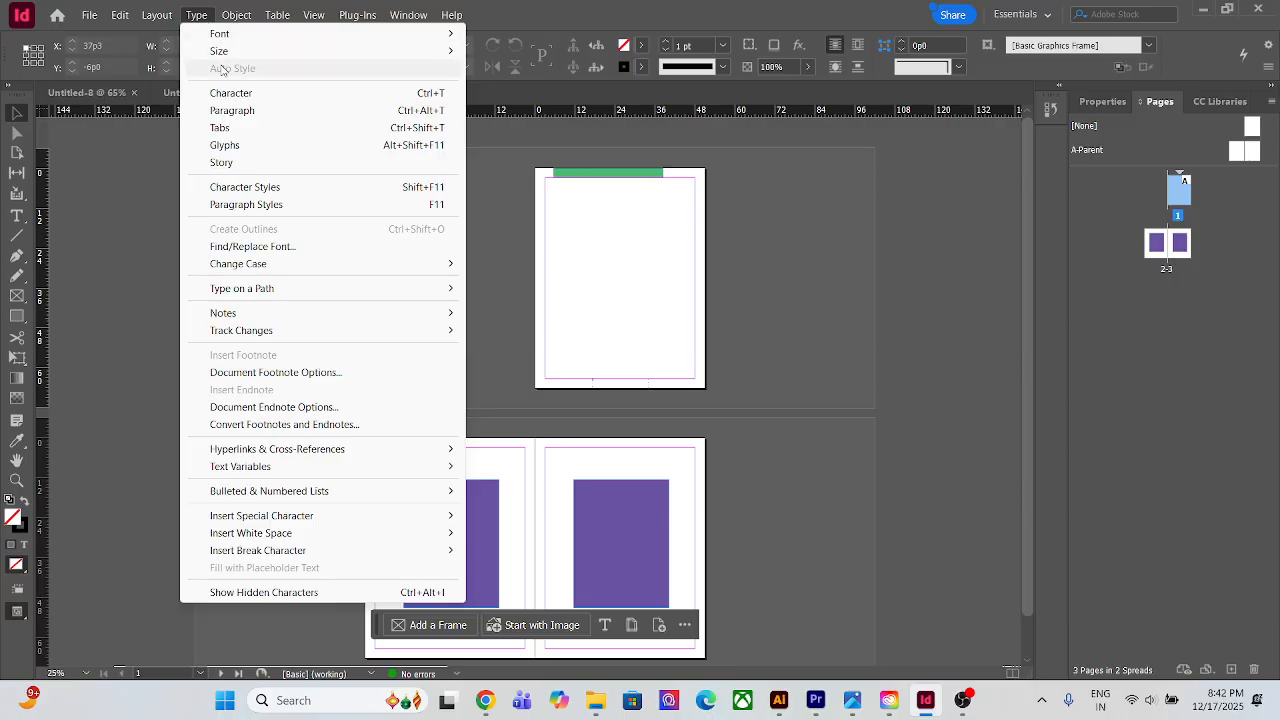
pyautogui.moveTo(242, 20)
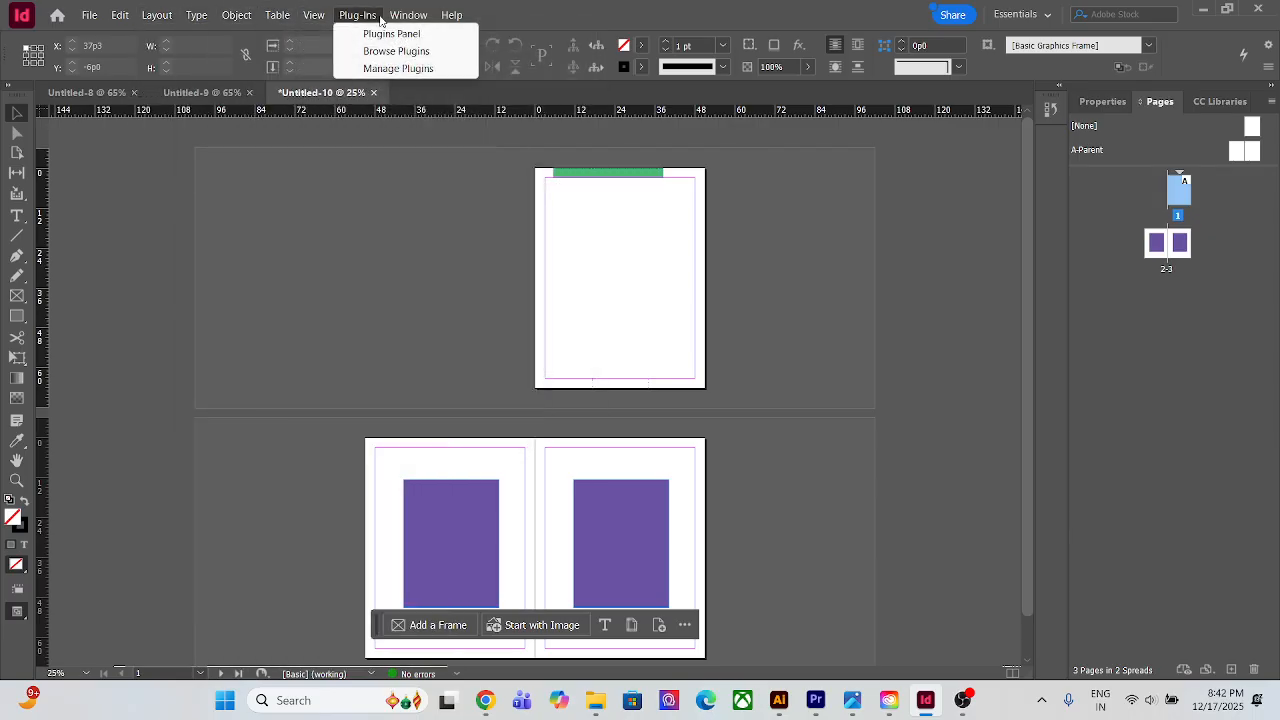
pyautogui.moveTo(408, 15)
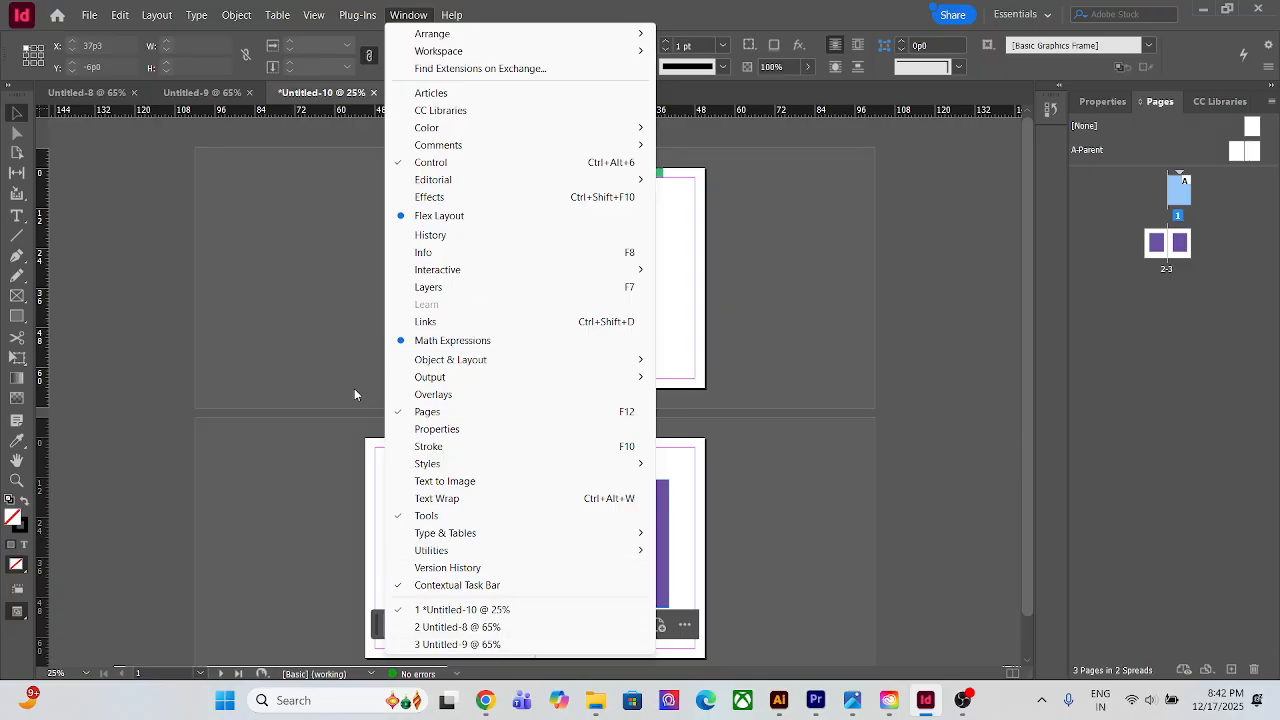
pyautogui.click(127, 452)
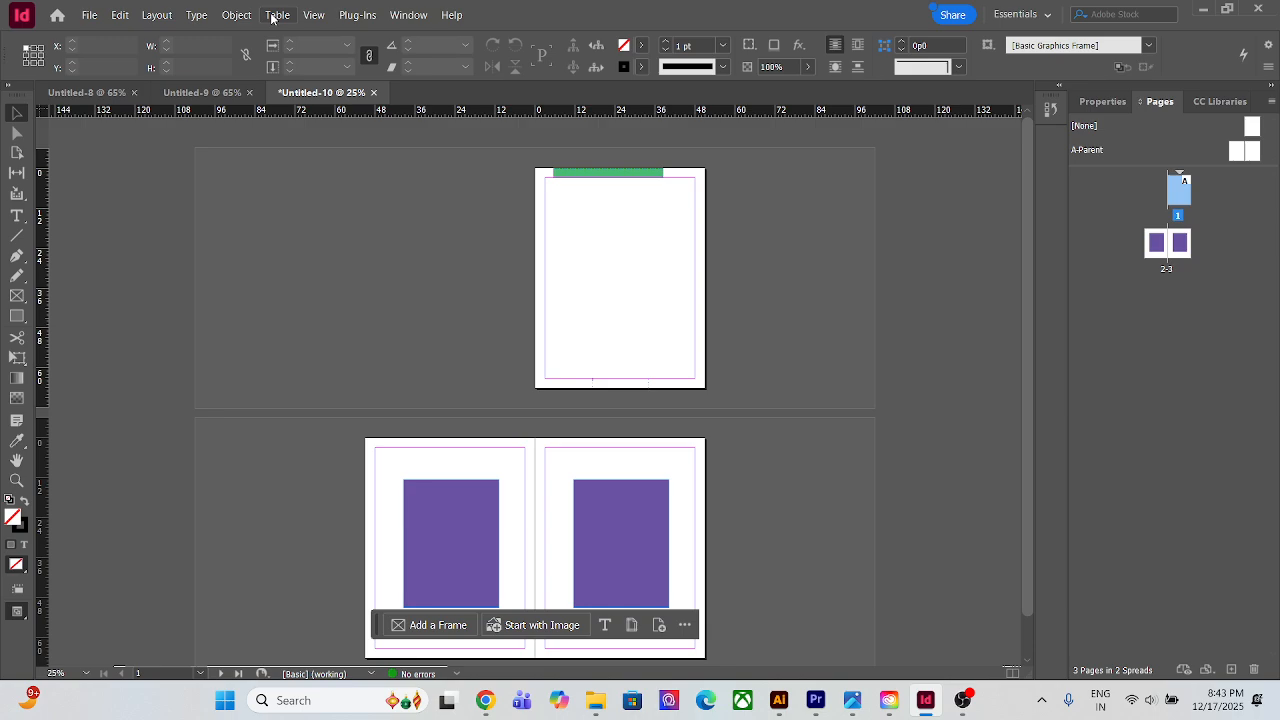
pyautogui.click(236, 14)
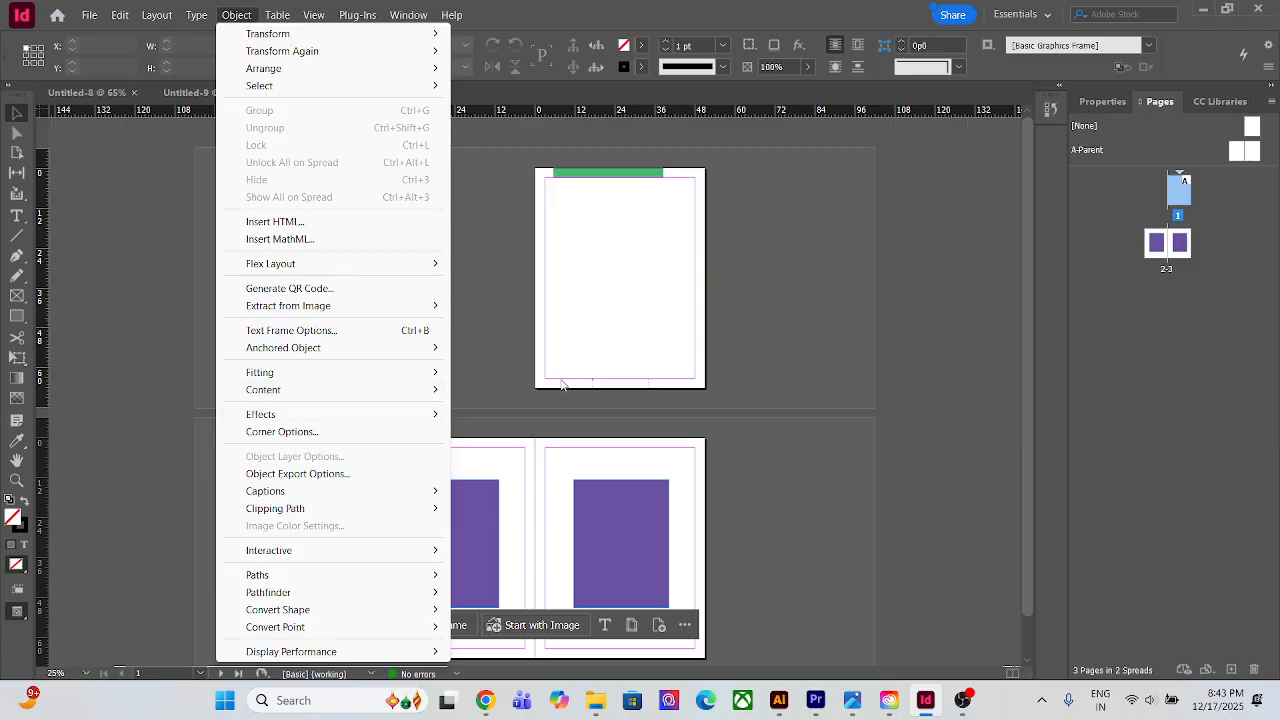
pyautogui.click(188, 283)
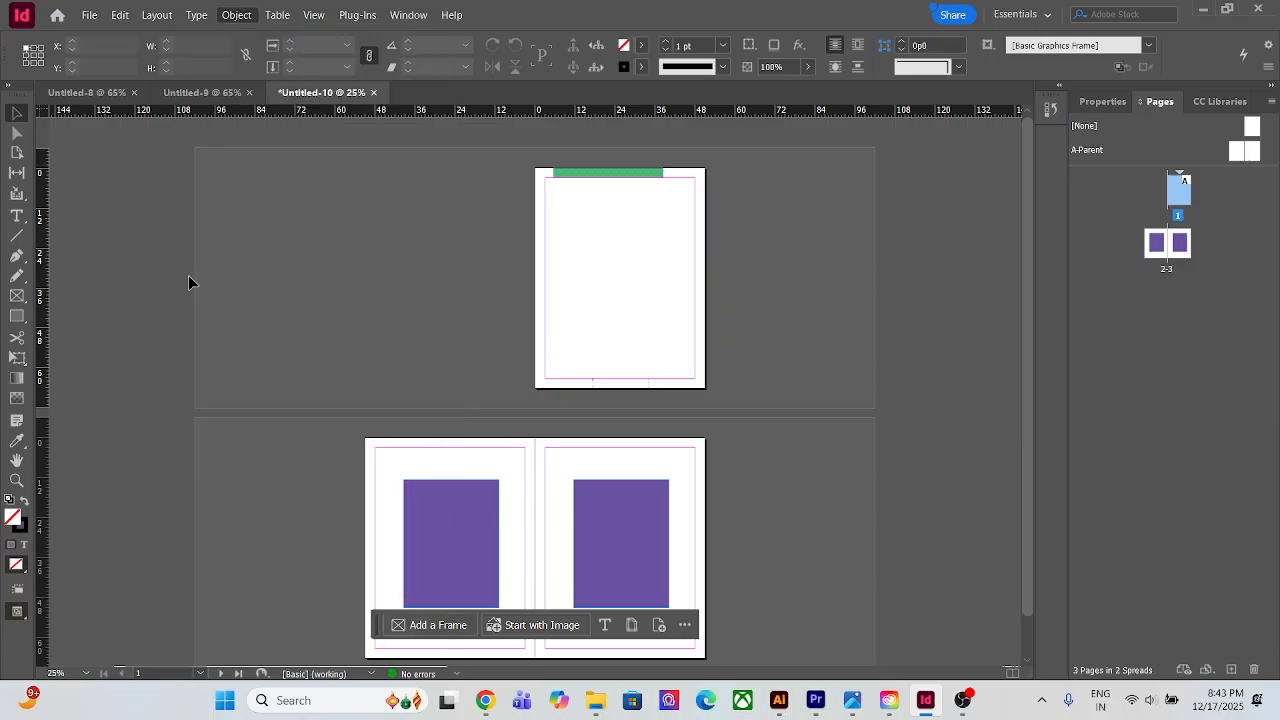
pyautogui.click(196, 18)
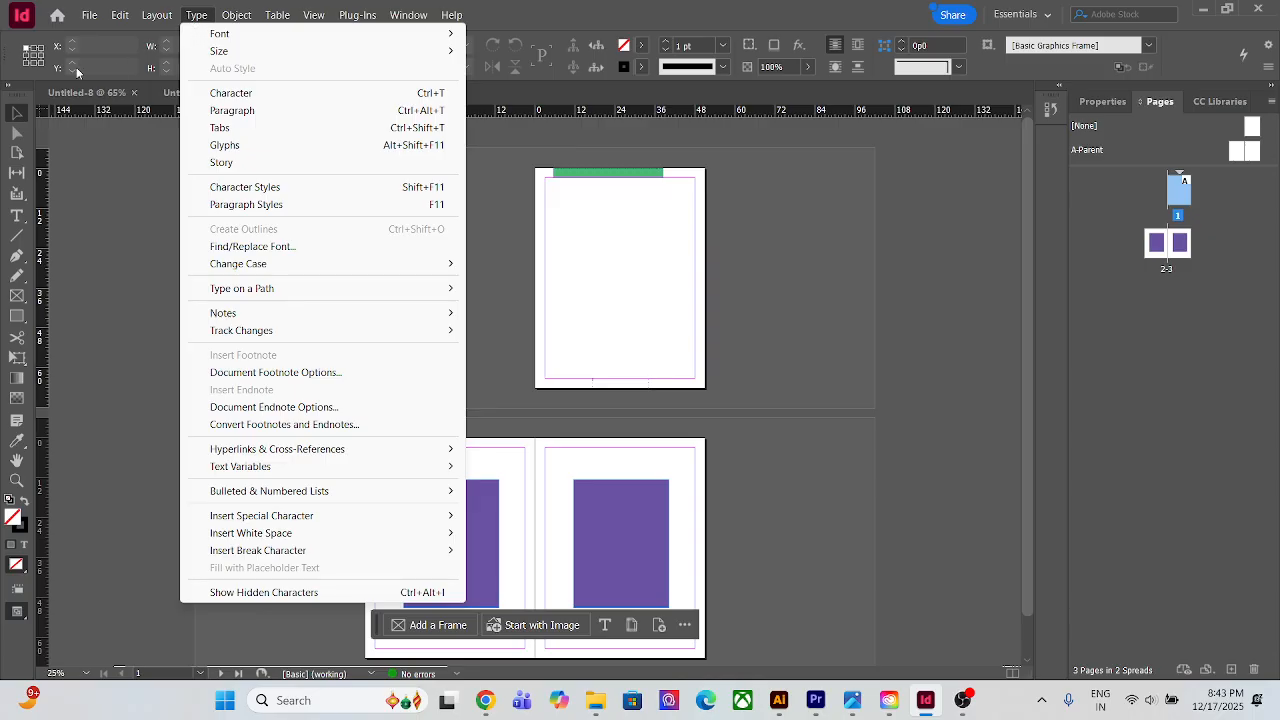
pyautogui.click(103, 197)
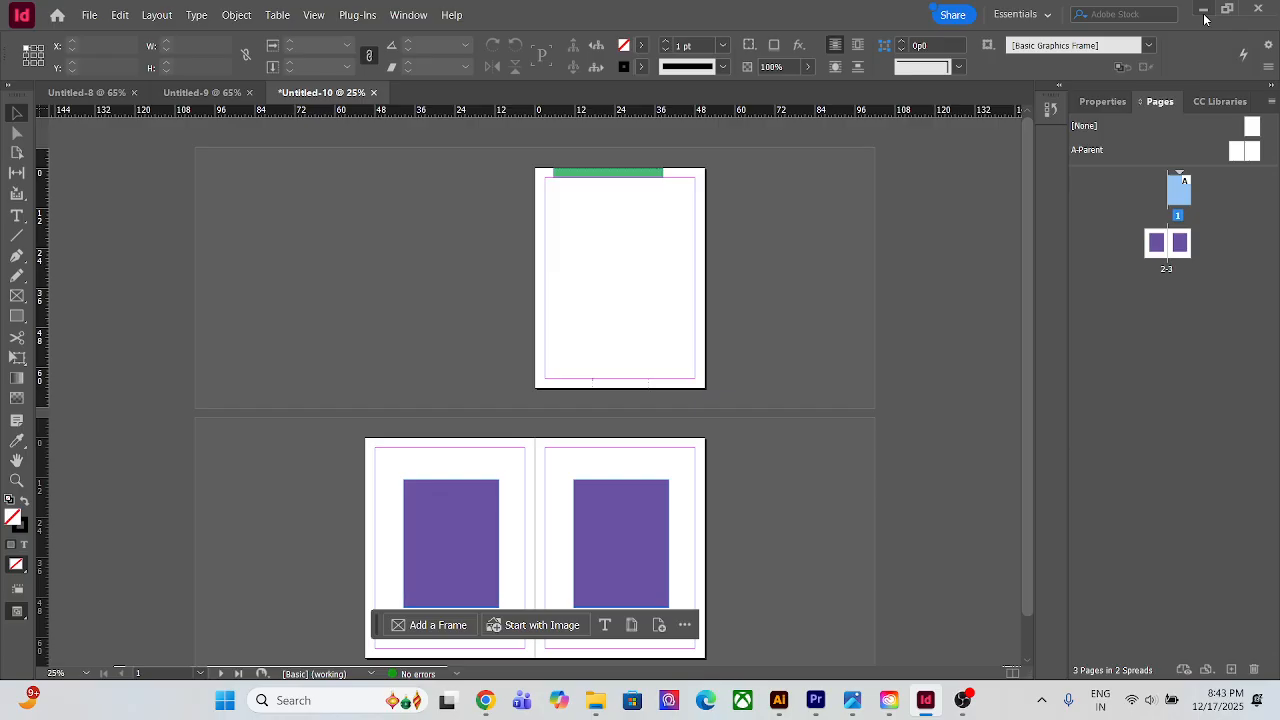
pyautogui.hotkey('ctrl', 's')
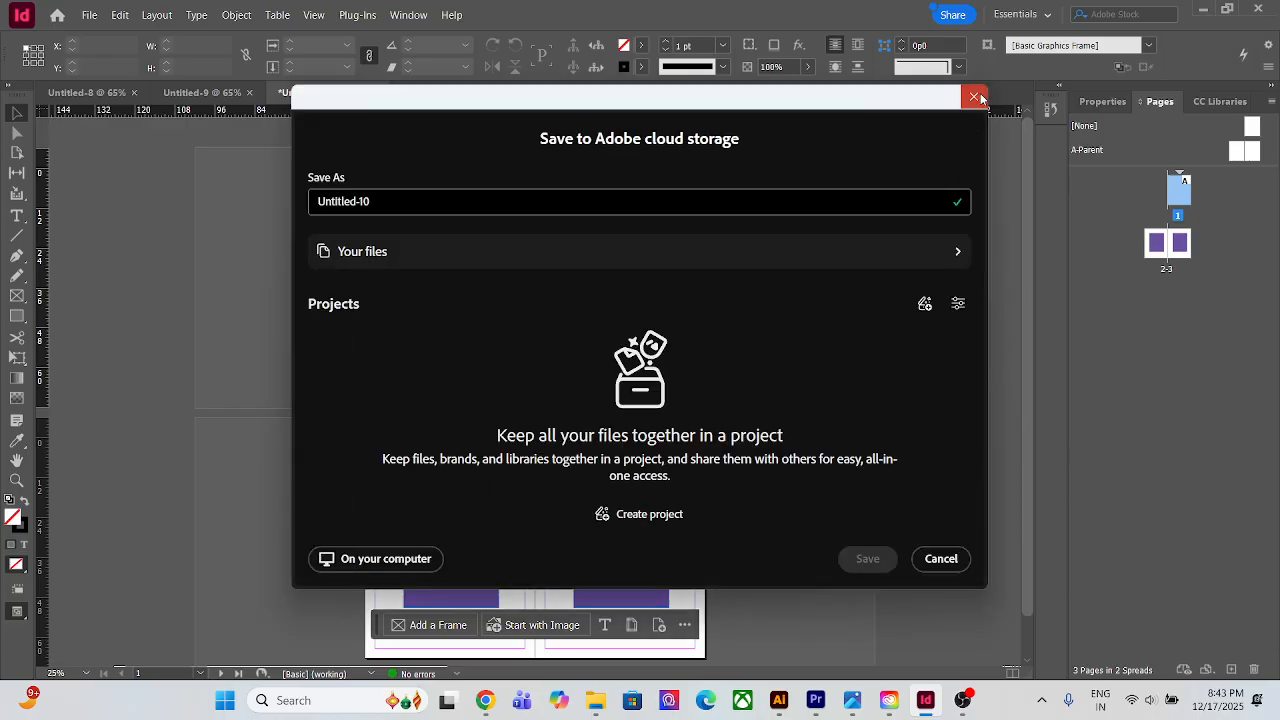
pyautogui.click(975, 96)
# Minimize the InDesign window to show the desktop, and refresh the desktop
pyautogui.click(1203, 8)
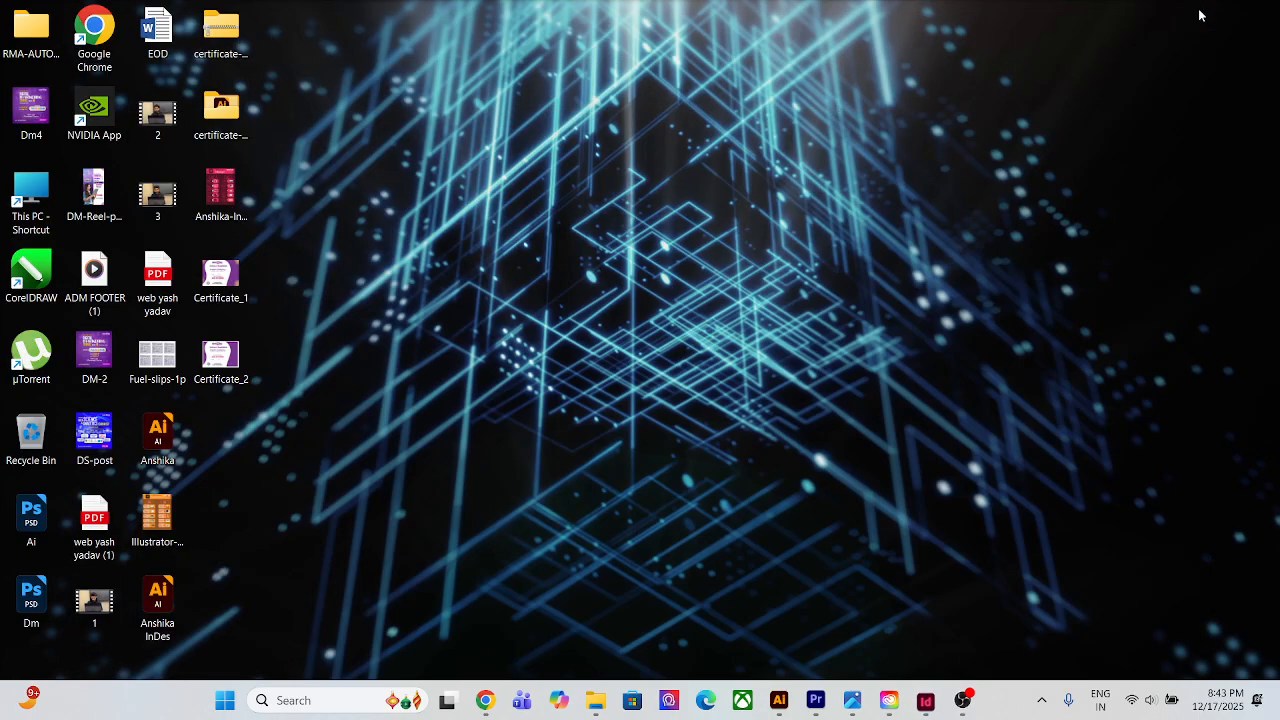
pyautogui.rightClick(650, 311)
pyautogui.click(766, 373)
pyautogui.rightClick(766, 375)
pyautogui.click(836, 163)
pyautogui.rightClick(834, 165)
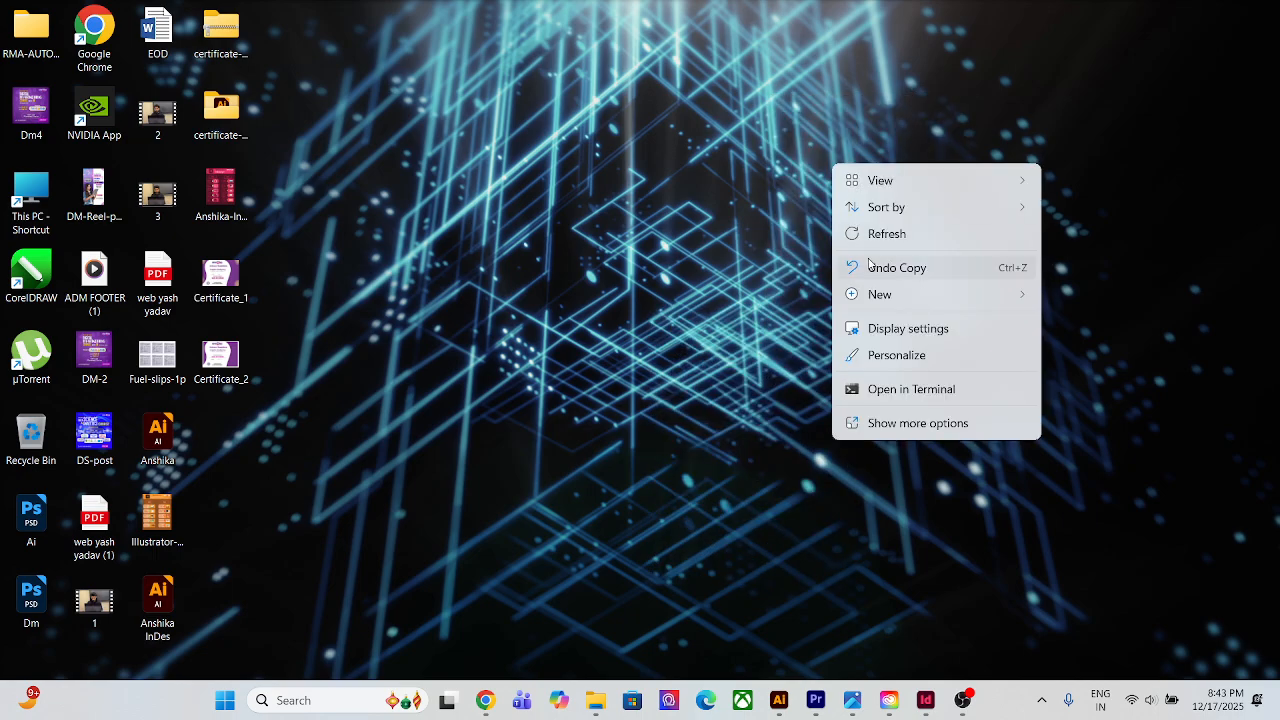
pyautogui.click(870, 234)
pyautogui.rightClick(874, 243)
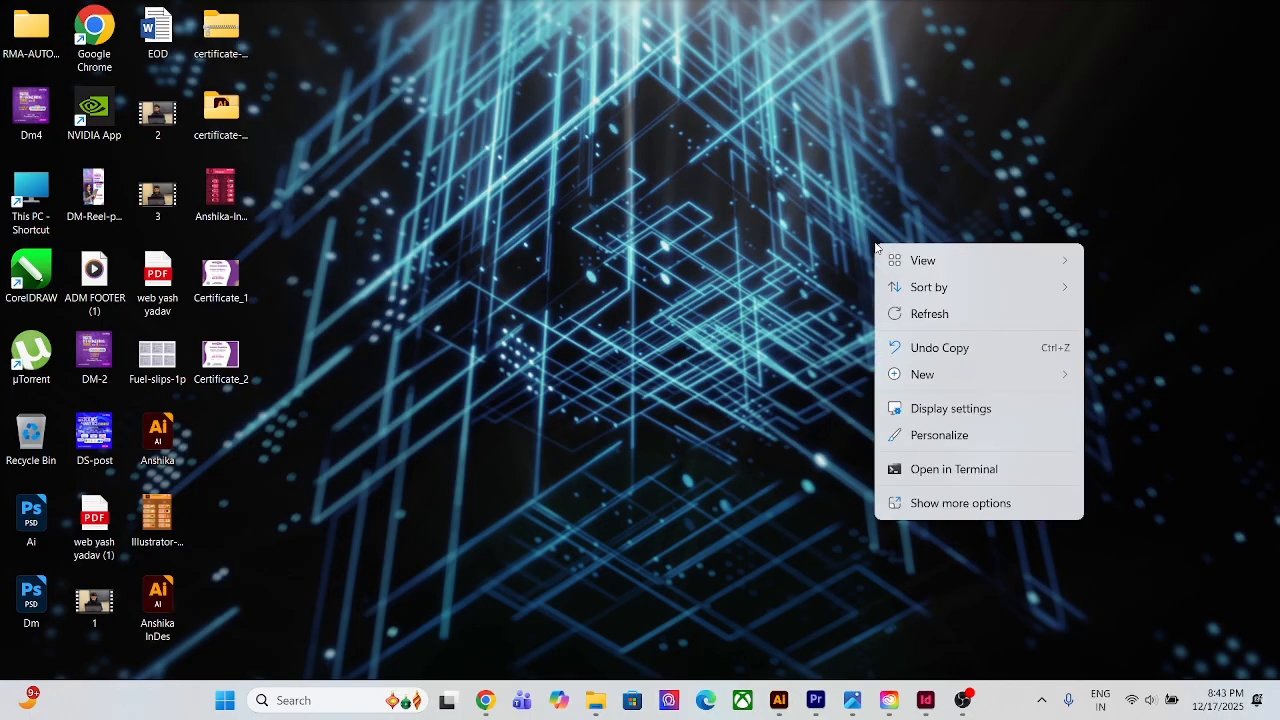
pyautogui.click(932, 314)
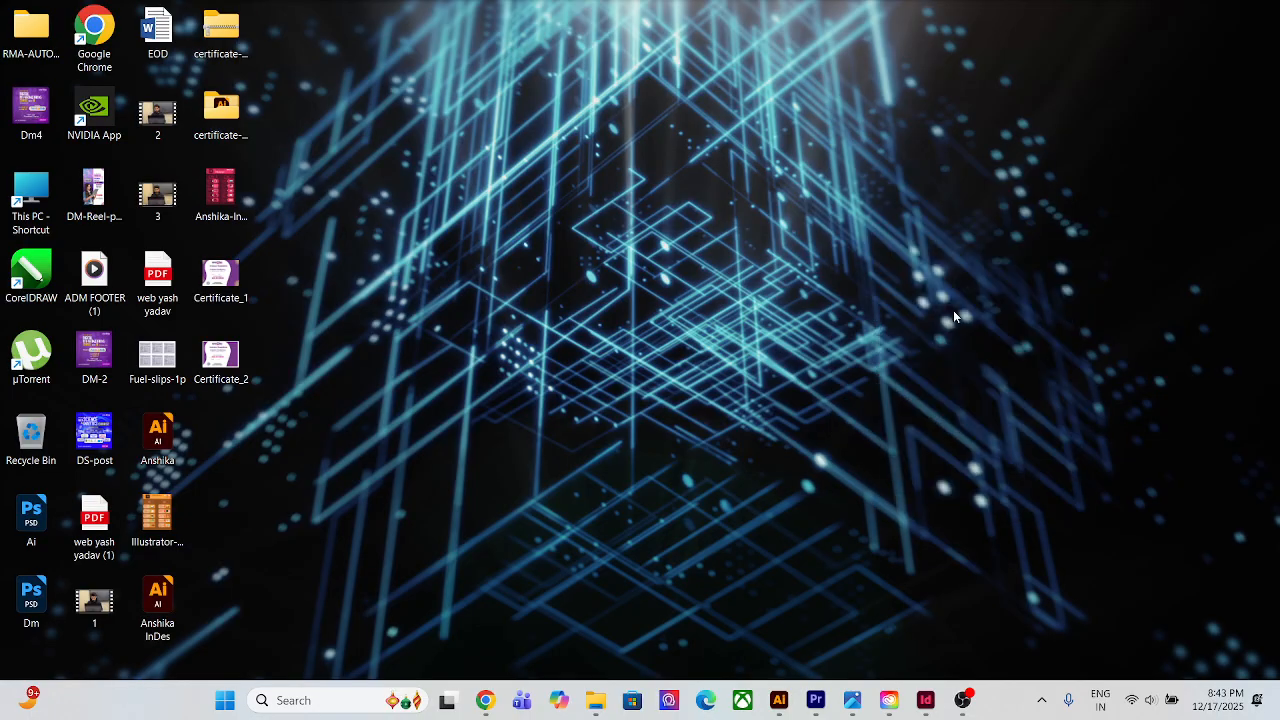
pyautogui.click(962, 700)
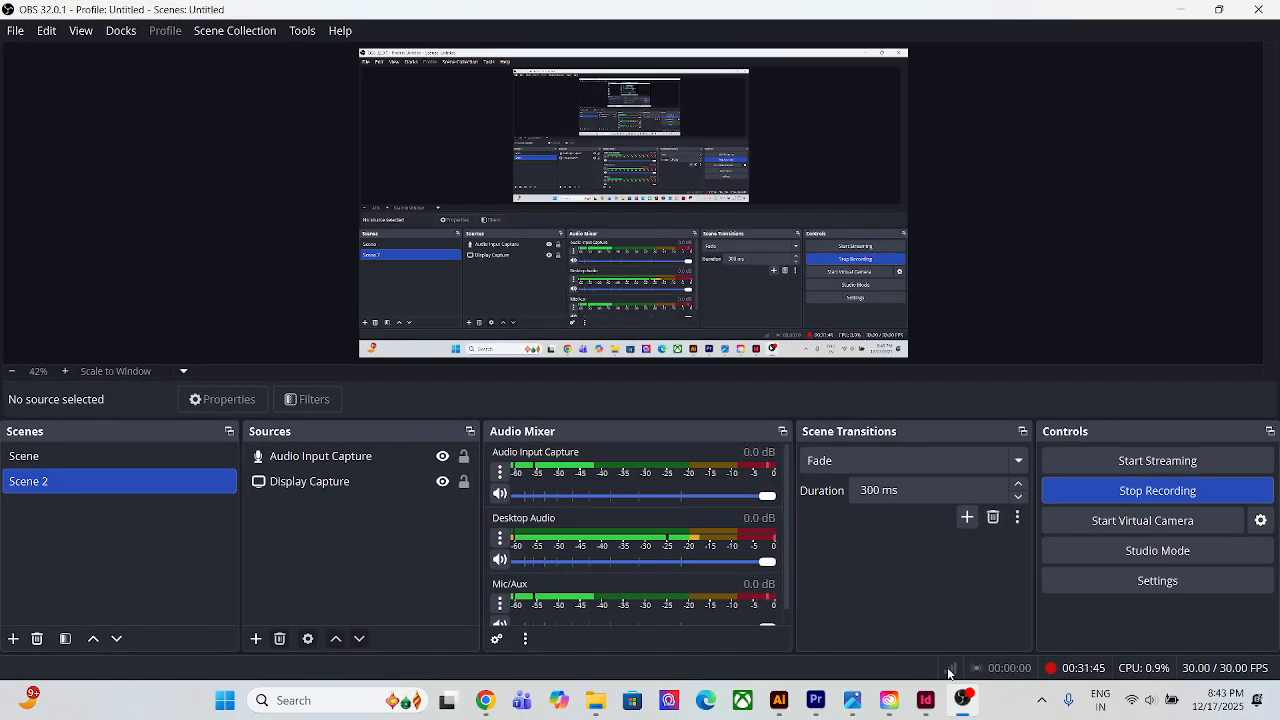